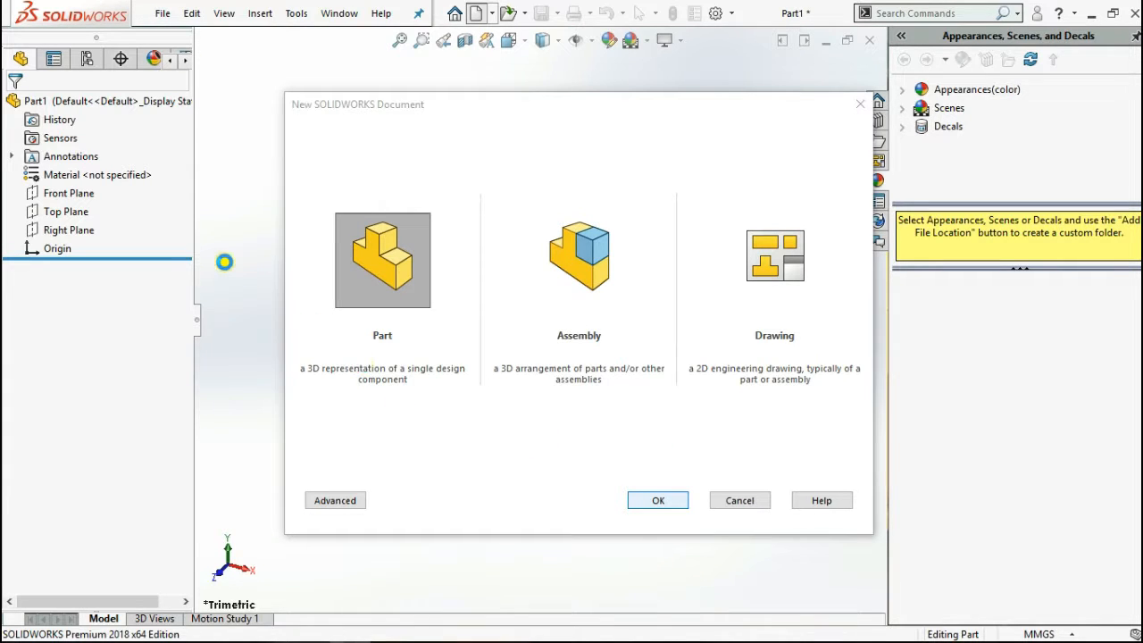
- Create a new part document and start a sketch on the Front Plane
{"action": "double_click", "coordinate": [346, 287]}
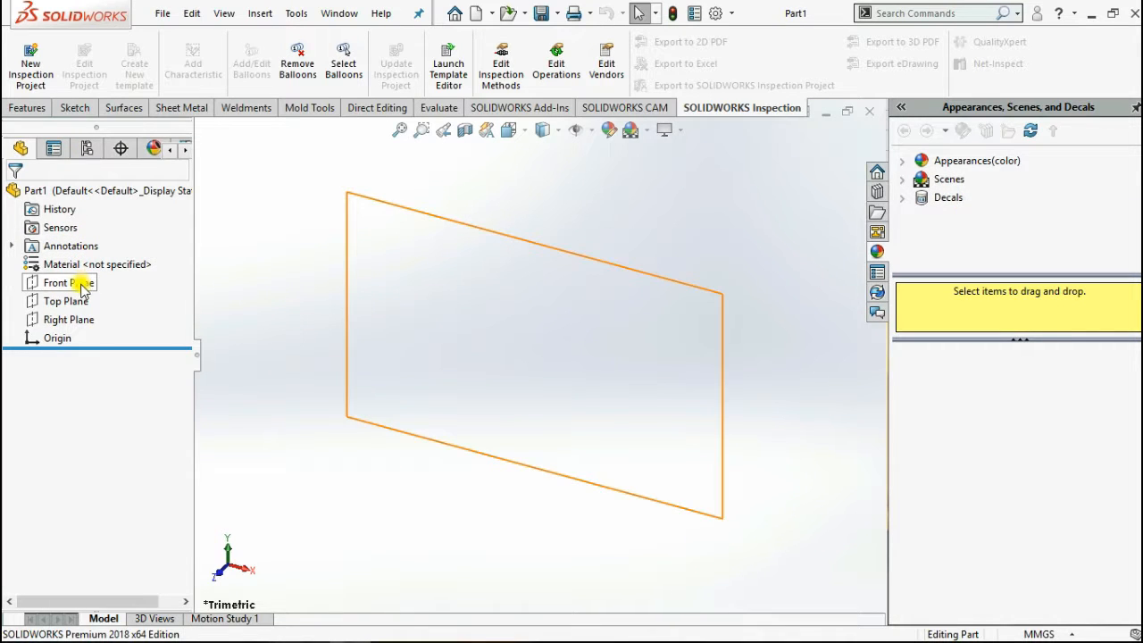
{"action": "left_click", "coordinate": [77, 282]}
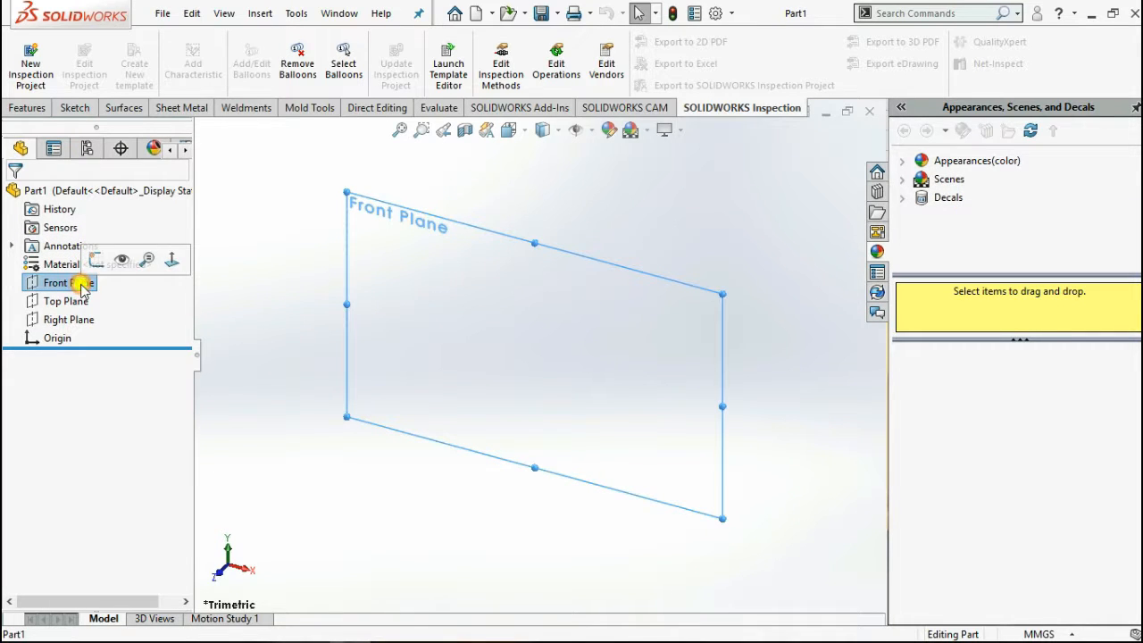
{"action": "left_click", "coordinate": [75, 107]}
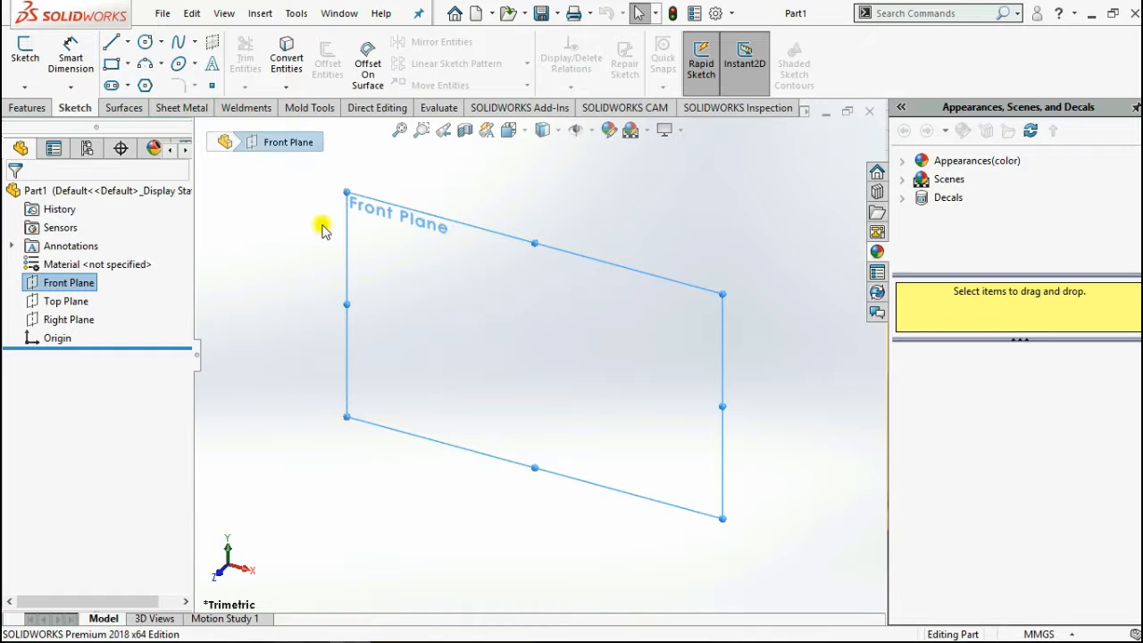
{"action": "right_click", "coordinate": [77, 286]}
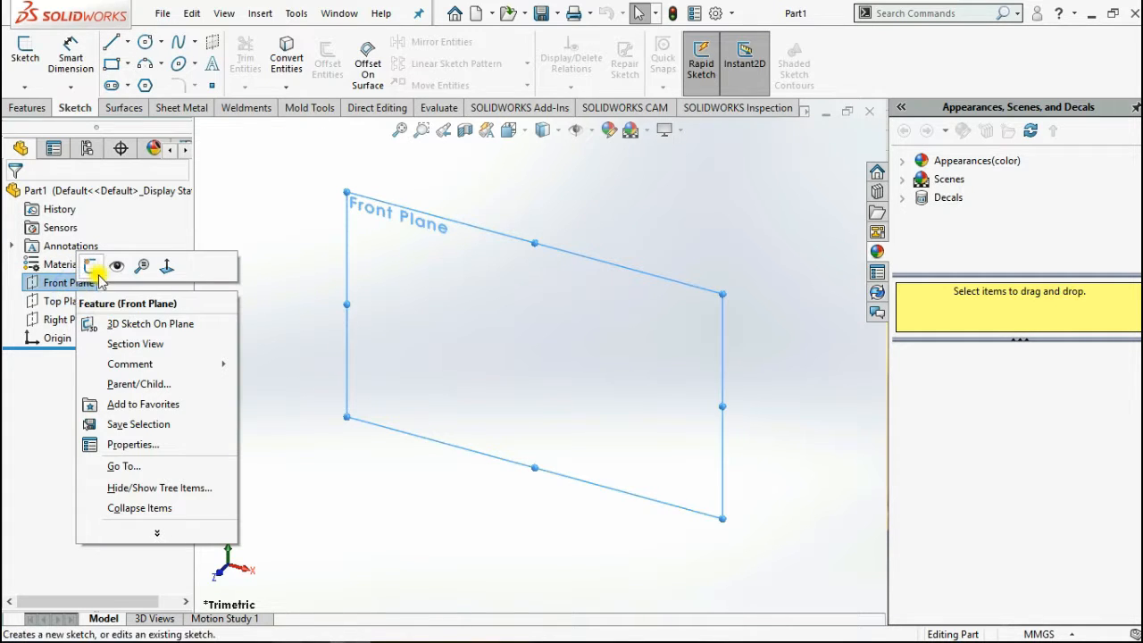
{"action": "left_click", "coordinate": [92, 267]}
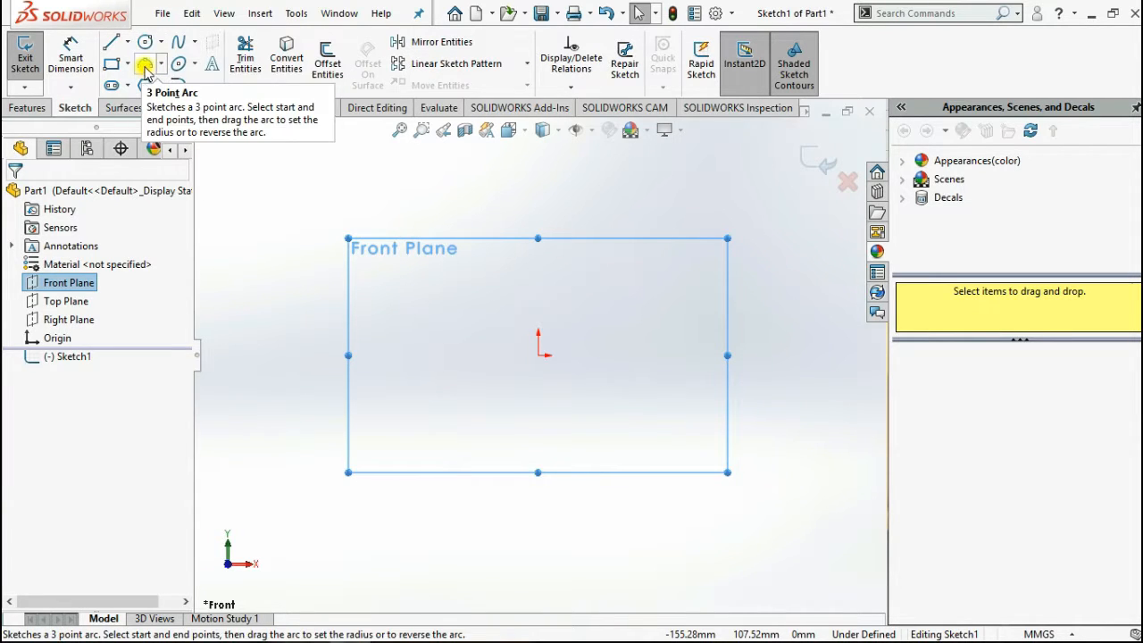
- Sketch a downward-bulging three-point semicircular arc of about 79 mm radius around the origin
{"action": "left_click", "coordinate": [145, 64]}
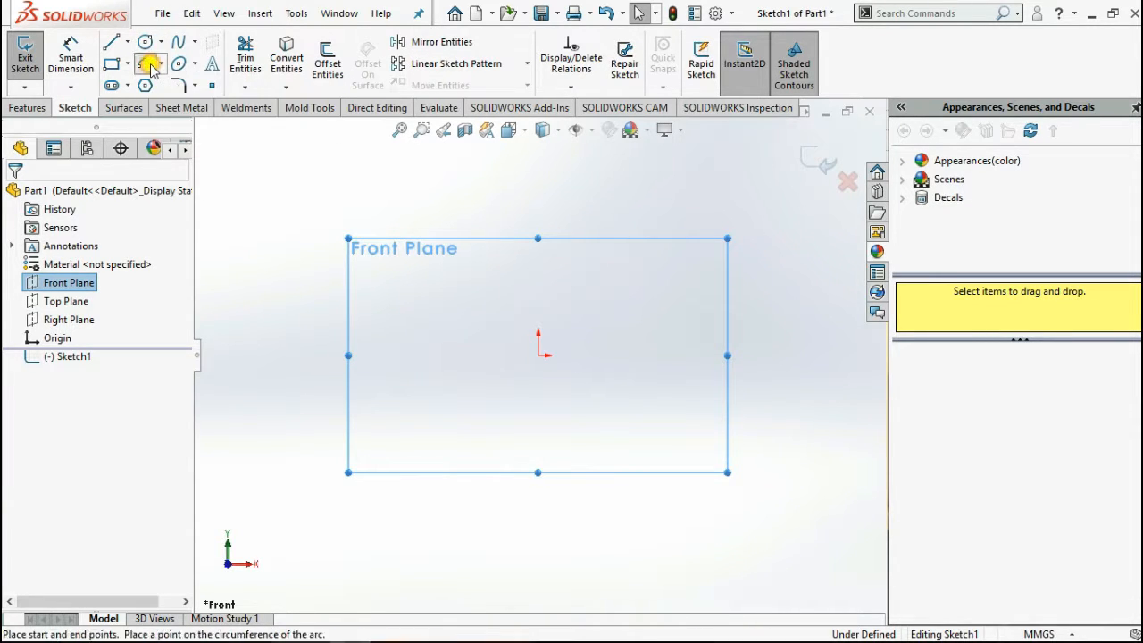
{"action": "left_click", "coordinate": [367, 289]}
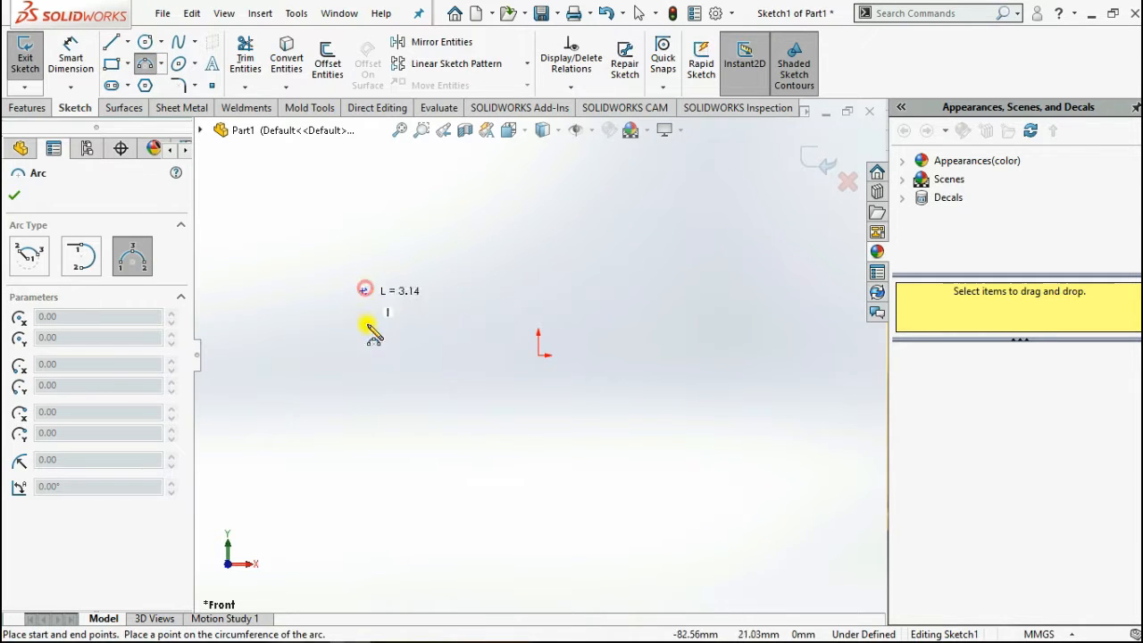
{"action": "left_click", "coordinate": [704, 288]}
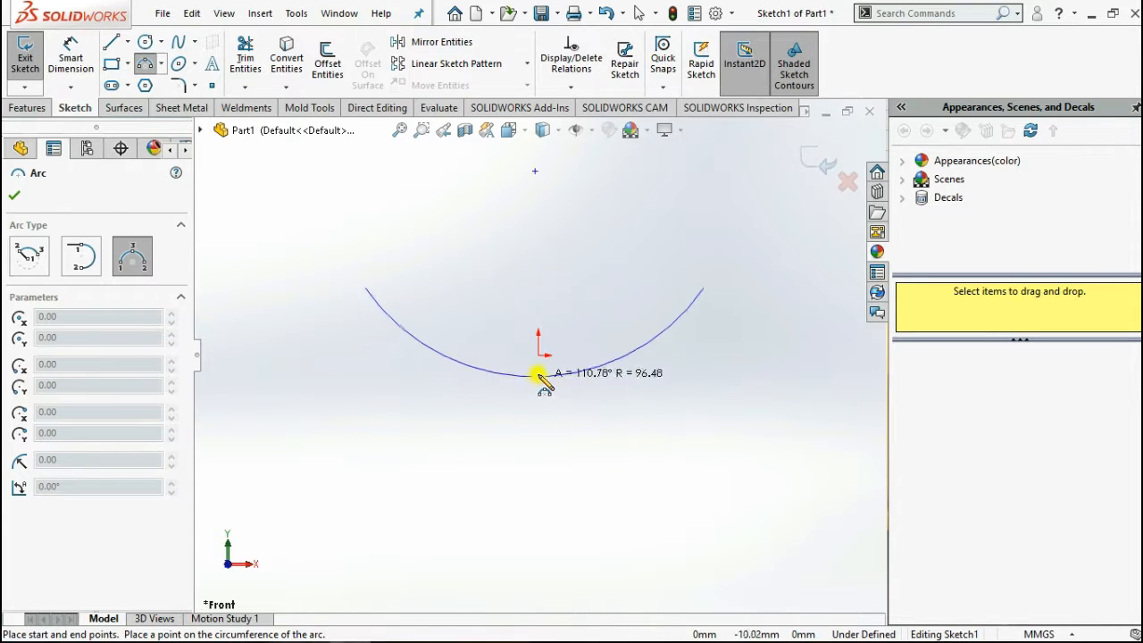
{"action": "left_click", "coordinate": [545, 457]}
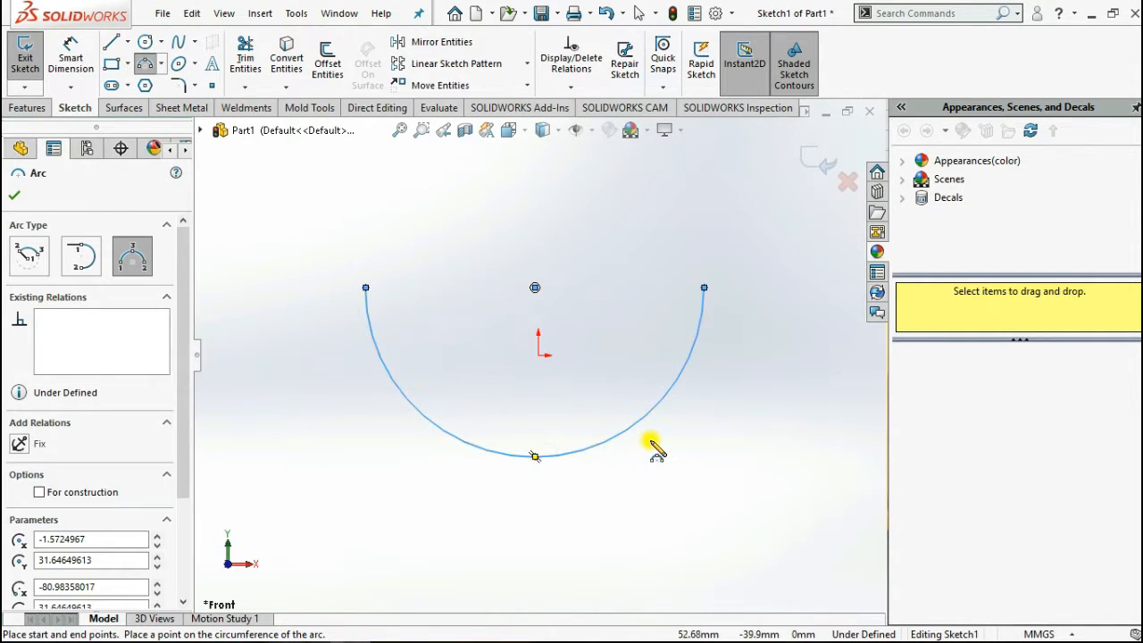
{"action": "key", "text": "Escape"}
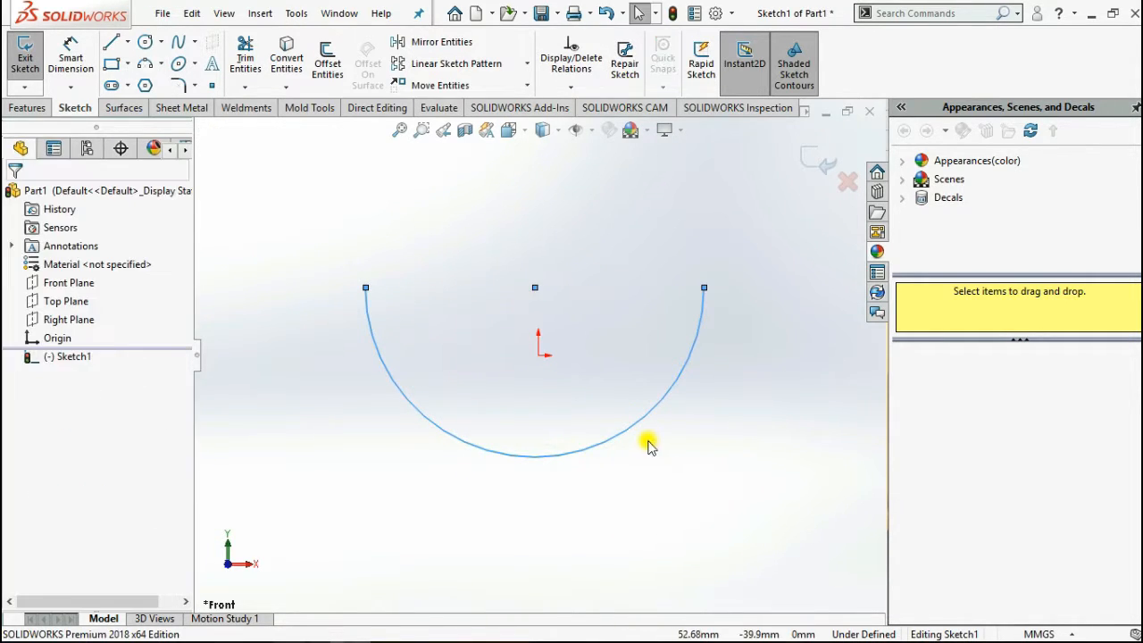
- Set the semicircular arc's radius to 100 mm
{"action": "left_click", "coordinate": [383, 379]}
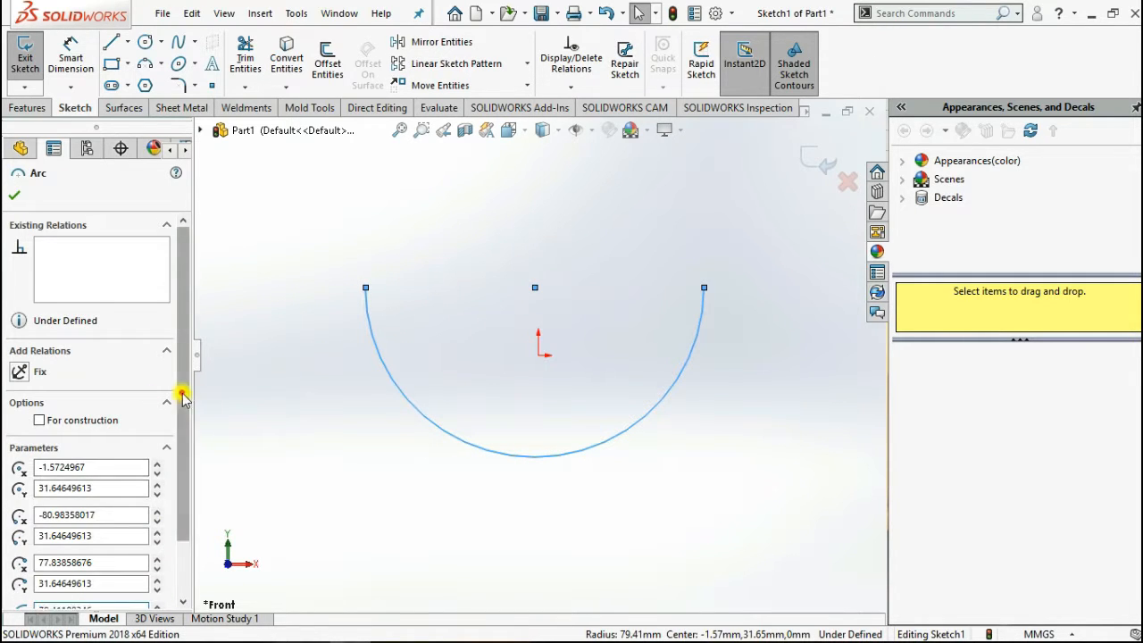
{"action": "scroll", "coordinate": [181, 388], "scroll_direction": "down", "scroll_amount": 3}
{"action": "double_click", "coordinate": [115, 542]}
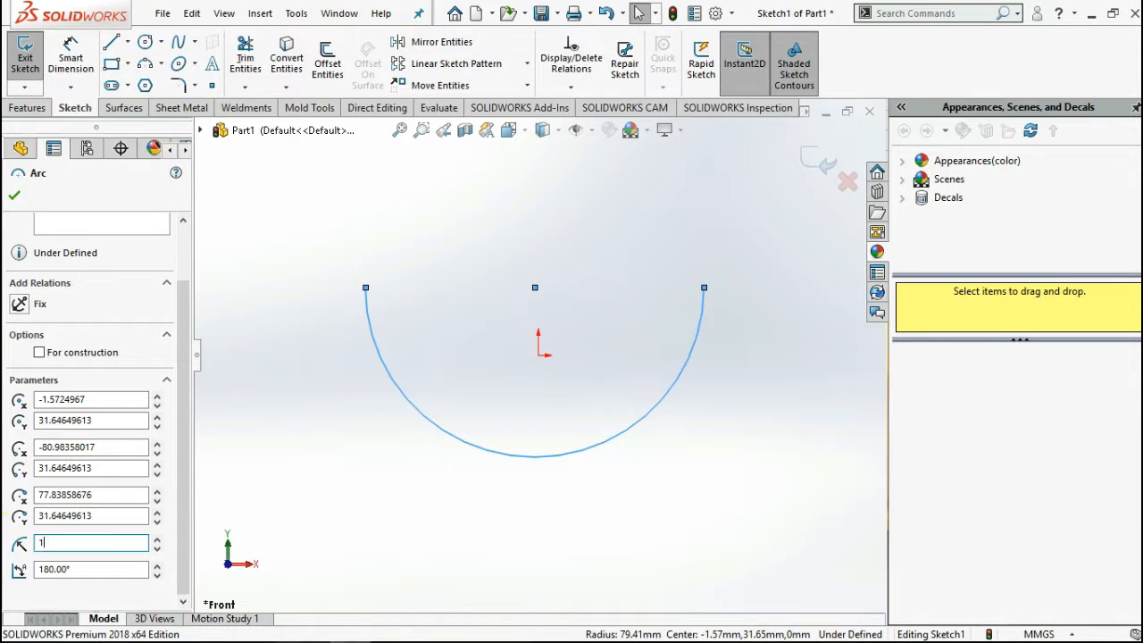
{"action": "key", "text": "Return"}
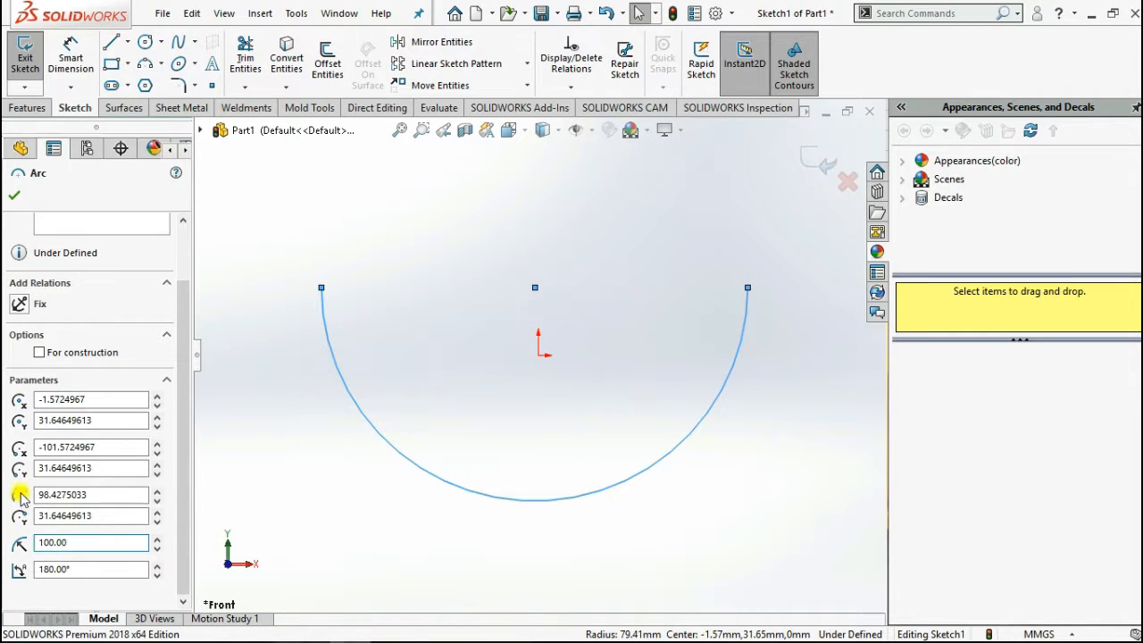
{"action": "left_click", "coordinate": [12, 200]}
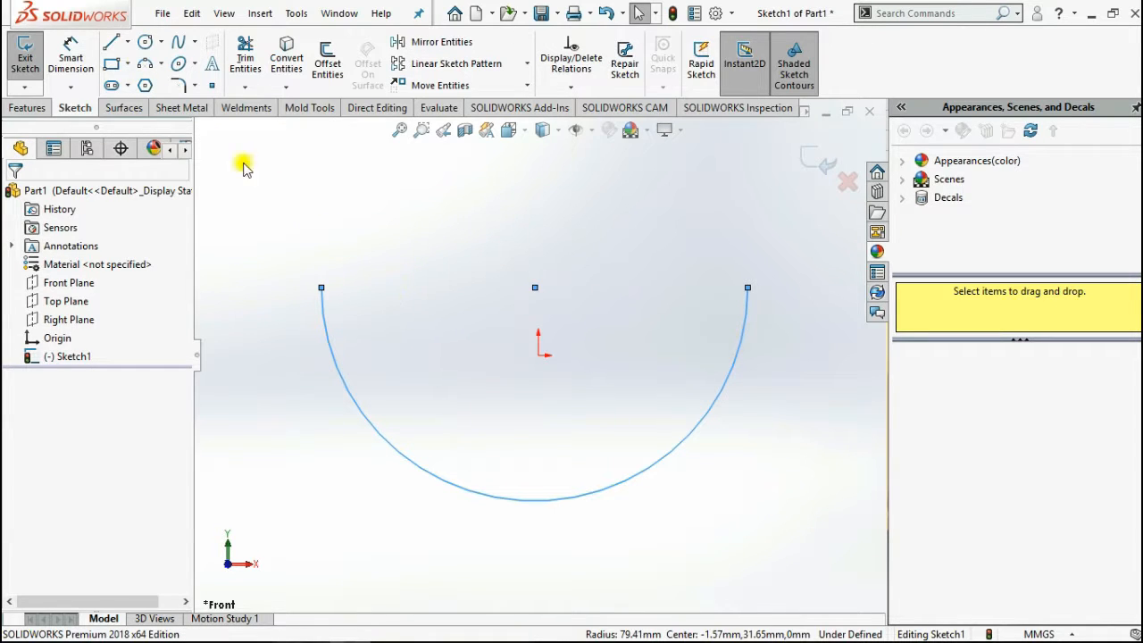
- Draw a vertical centerline from the arc's center point down to the lowest point of the arc
{"action": "left_click", "coordinate": [127, 42]}
{"action": "left_click", "coordinate": [150, 84]}
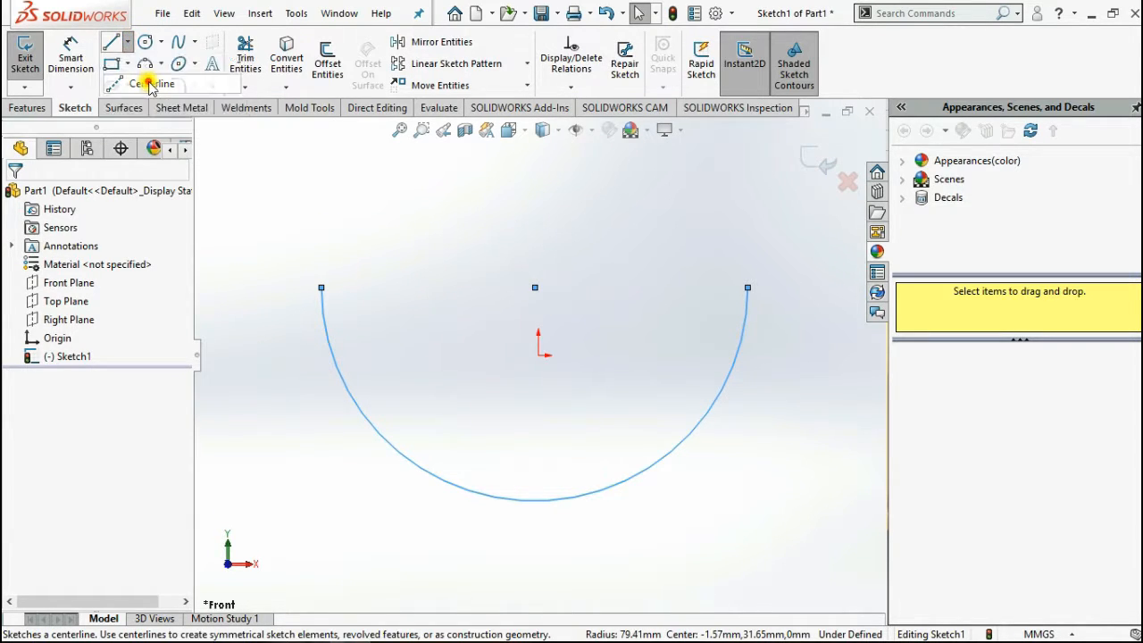
{"action": "left_click", "coordinate": [535, 287]}
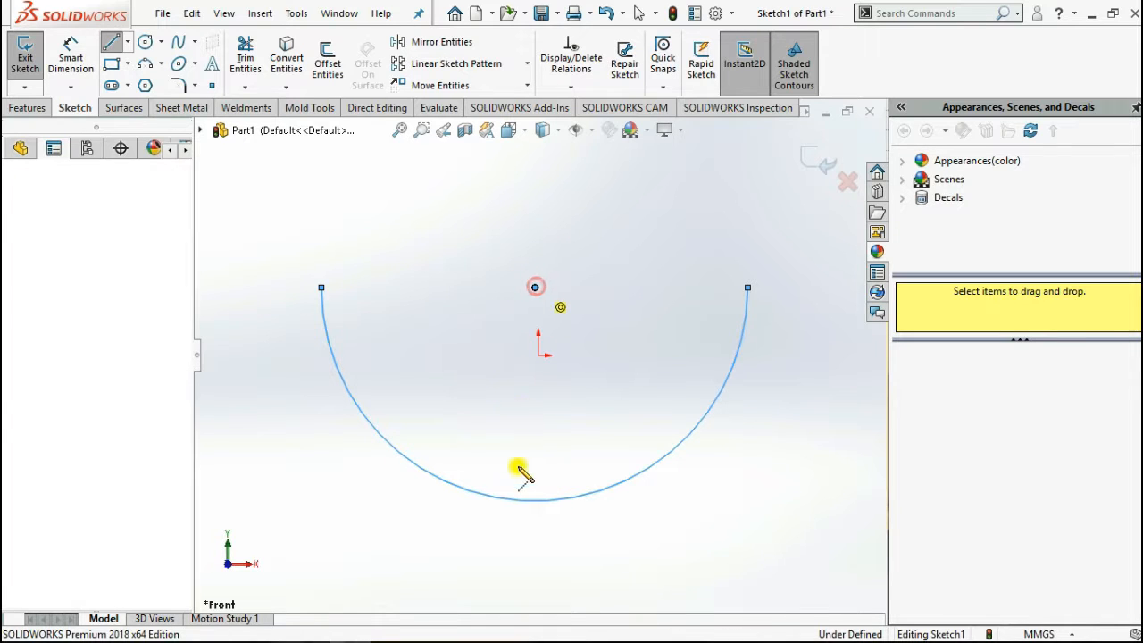
{"action": "left_click", "coordinate": [535, 500]}
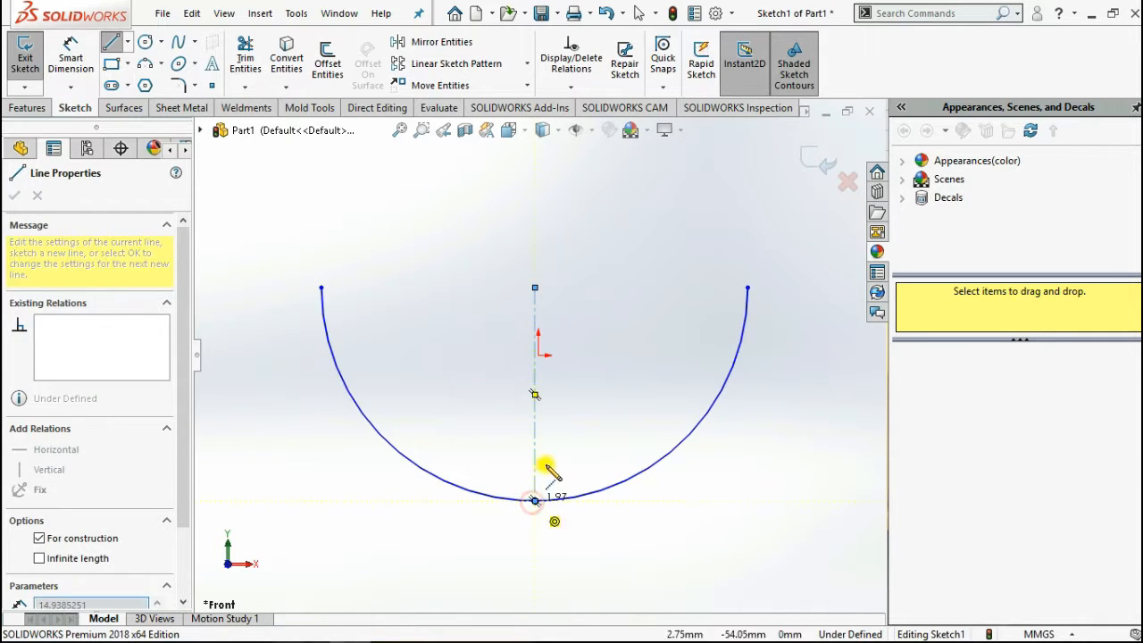
{"action": "key", "text": "Escape"}
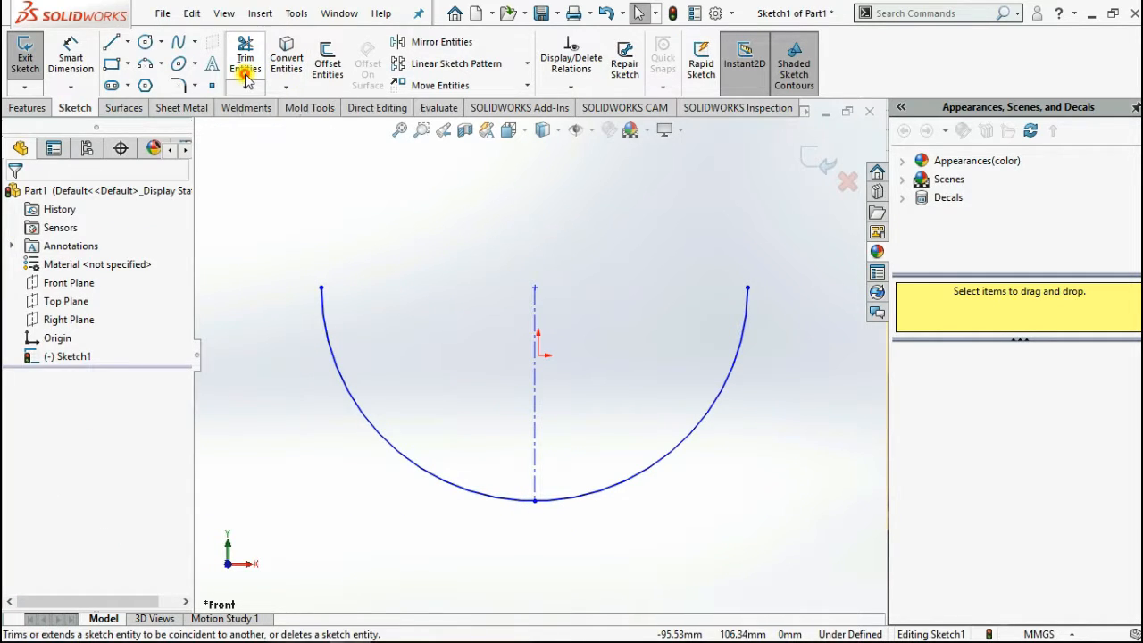
- Trim away the half of the arc on the right side of the centerline, accepting removal of its midpoint relation
{"action": "left_click", "coordinate": [246, 71]}
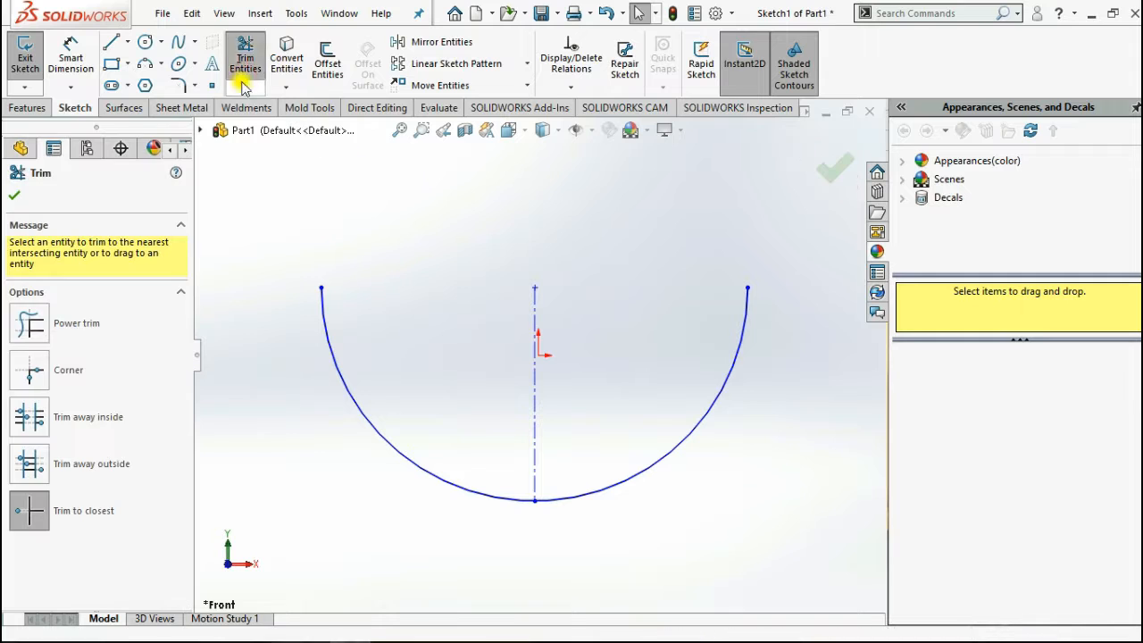
{"action": "left_click", "coordinate": [697, 423]}
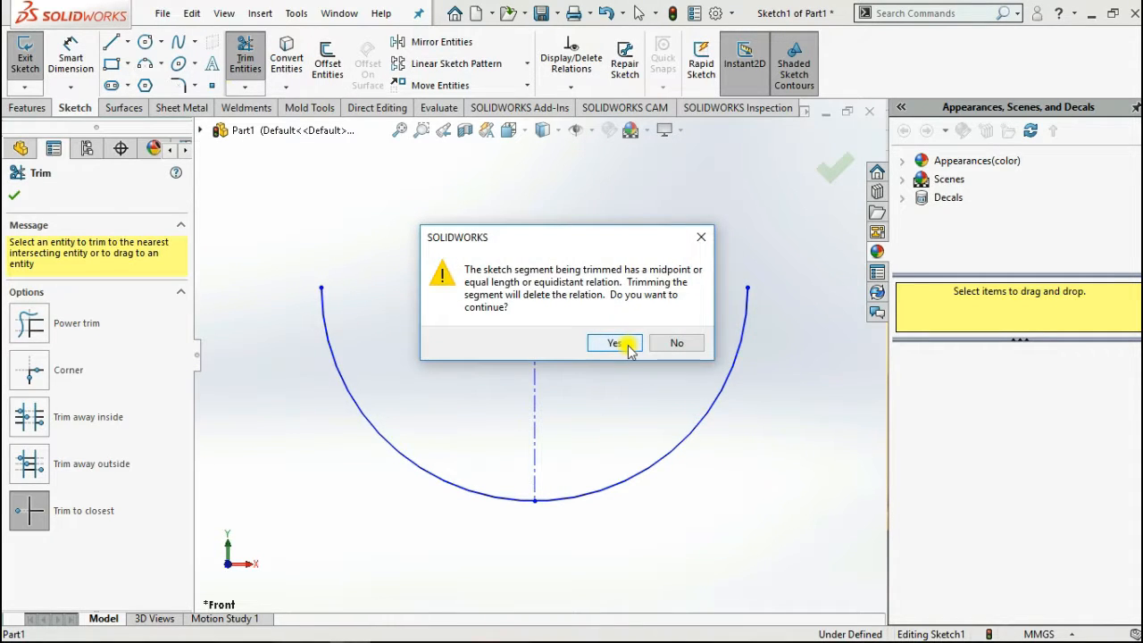
{"action": "left_click", "coordinate": [625, 345]}
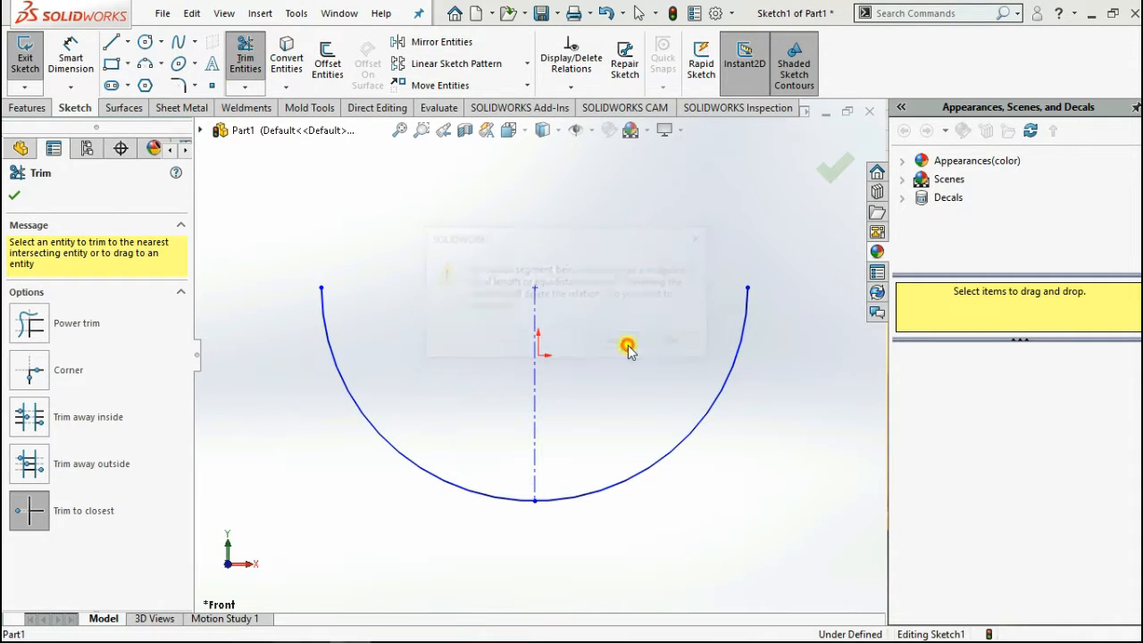
{"action": "left_click", "coordinate": [829, 175]}
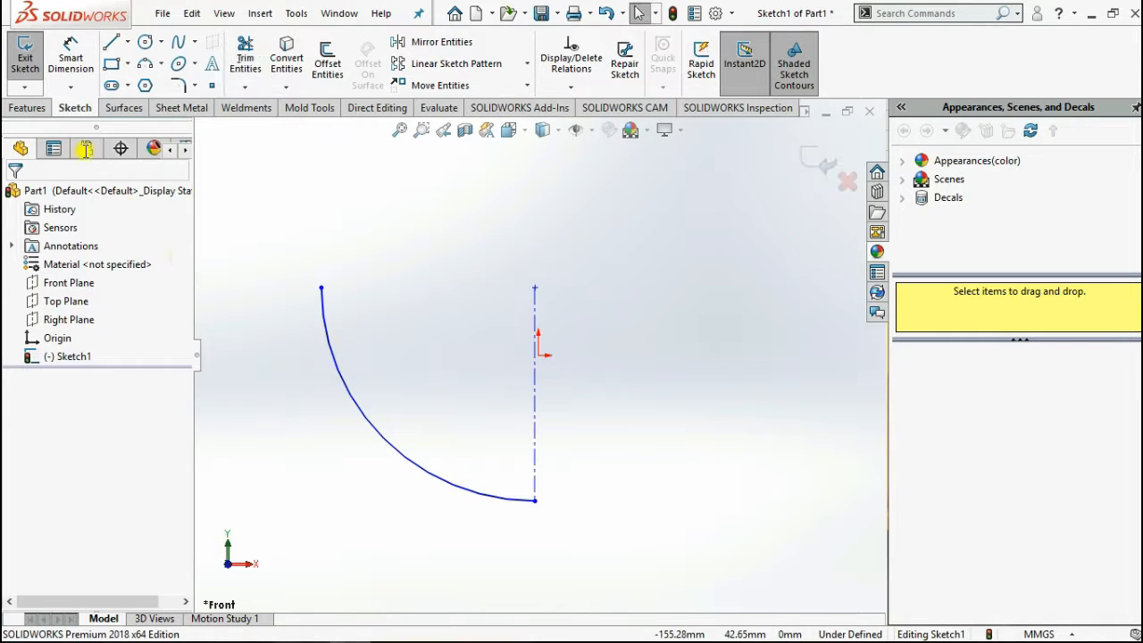
- Try a Revolved Boss/Base of the quarter arc with automatic sketch closing, 360 degrees and a 10 mm thin feature
{"action": "left_click", "coordinate": [36, 107]}
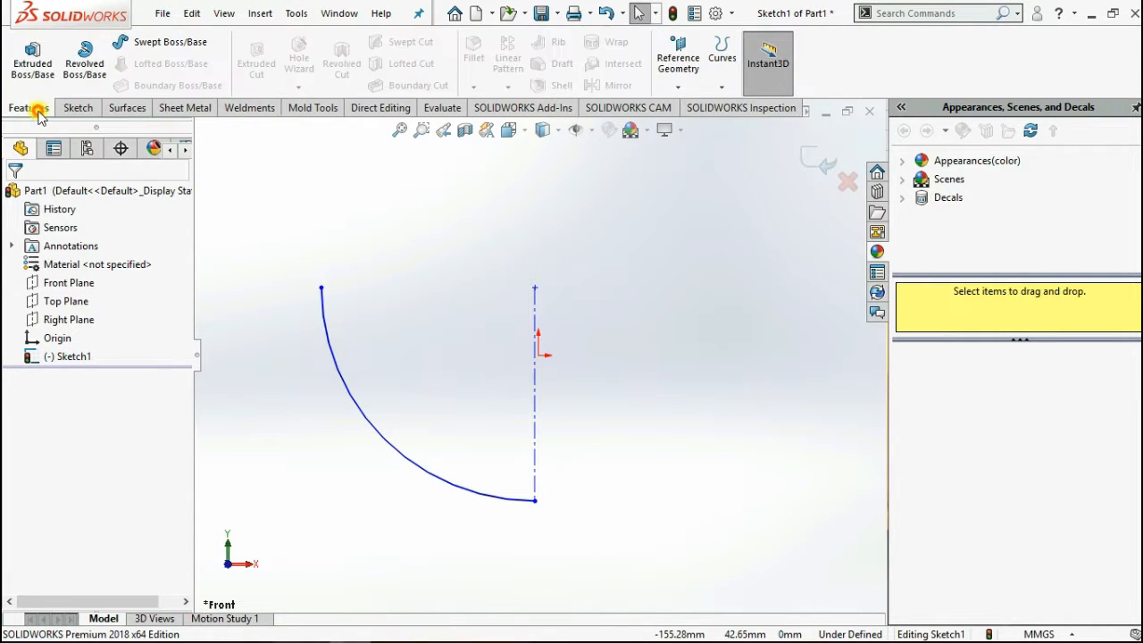
{"action": "left_click", "coordinate": [87, 68]}
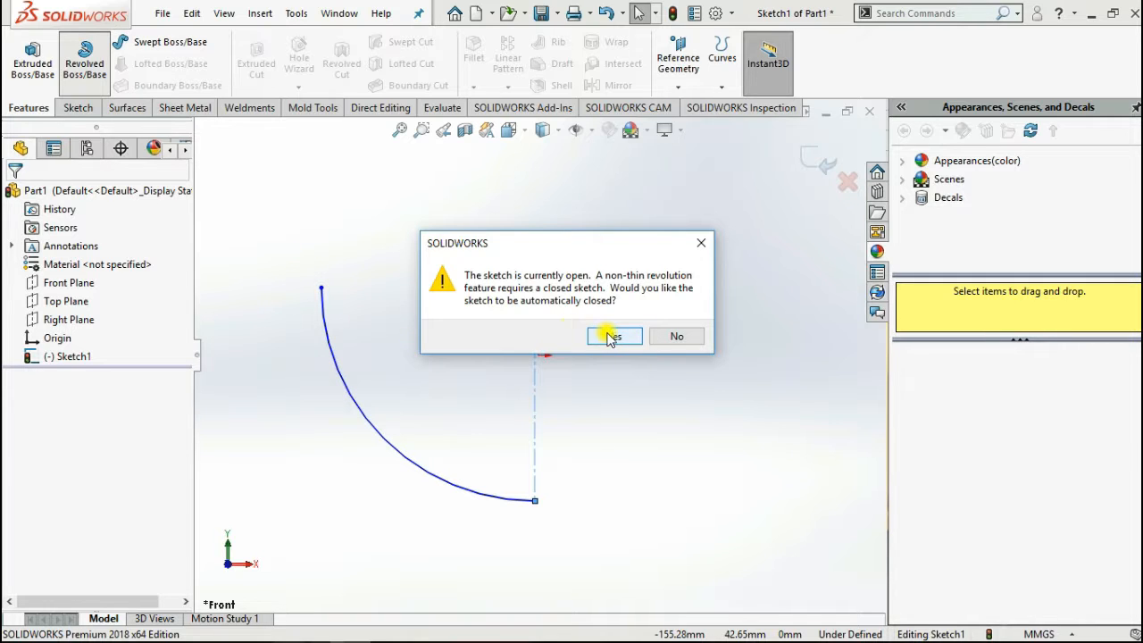
{"action": "left_click", "coordinate": [613, 336]}
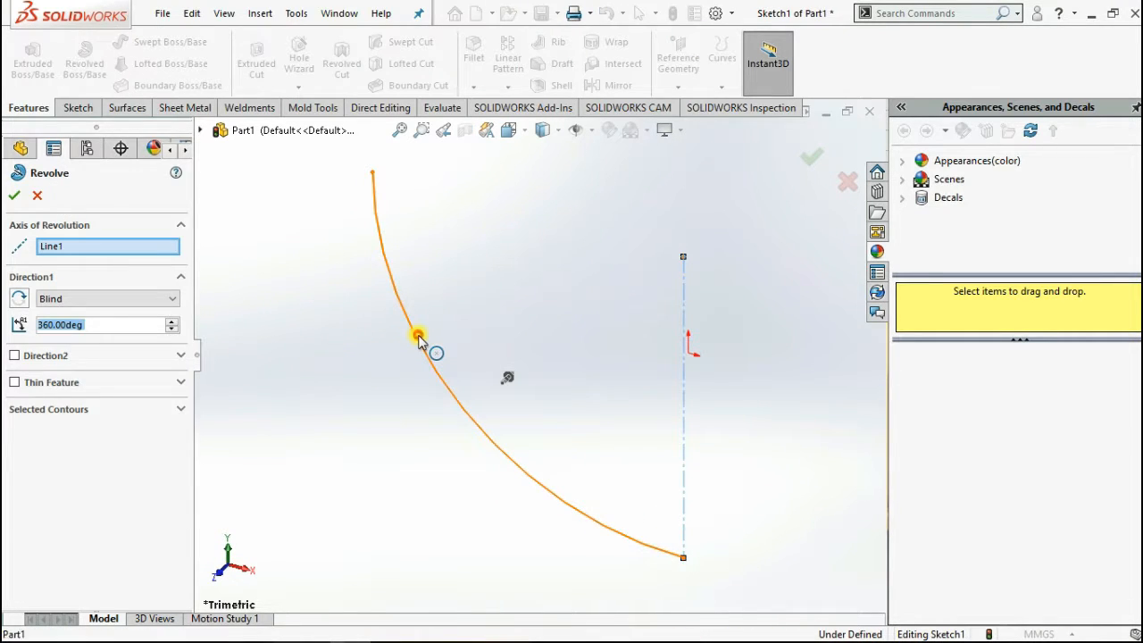
{"action": "left_click", "coordinate": [15, 383]}
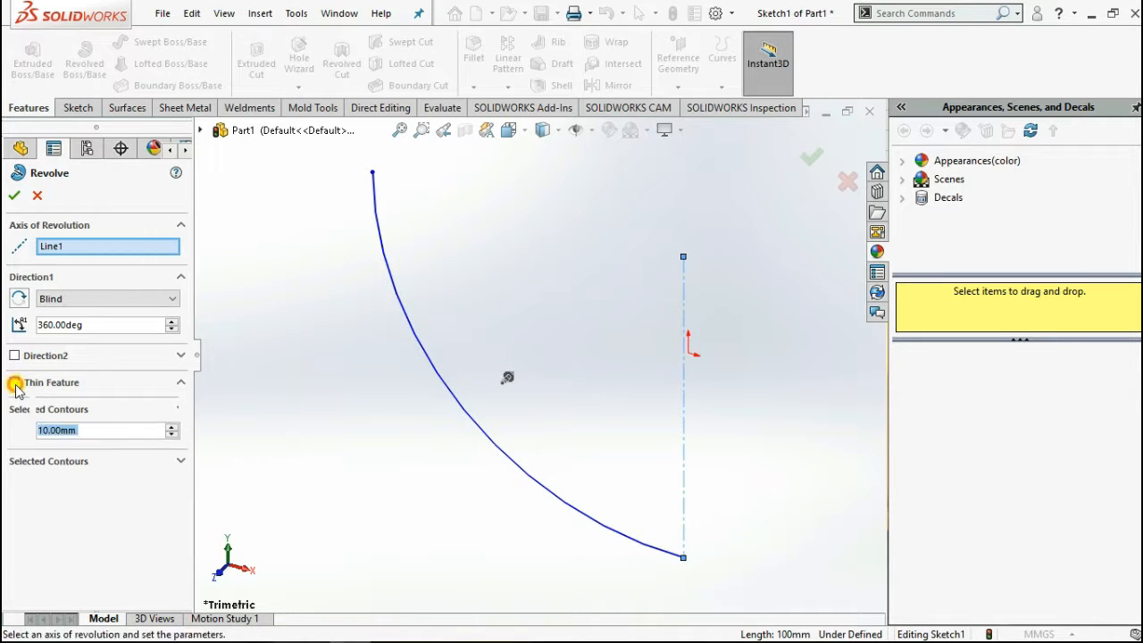
{"action": "left_click", "coordinate": [452, 398]}
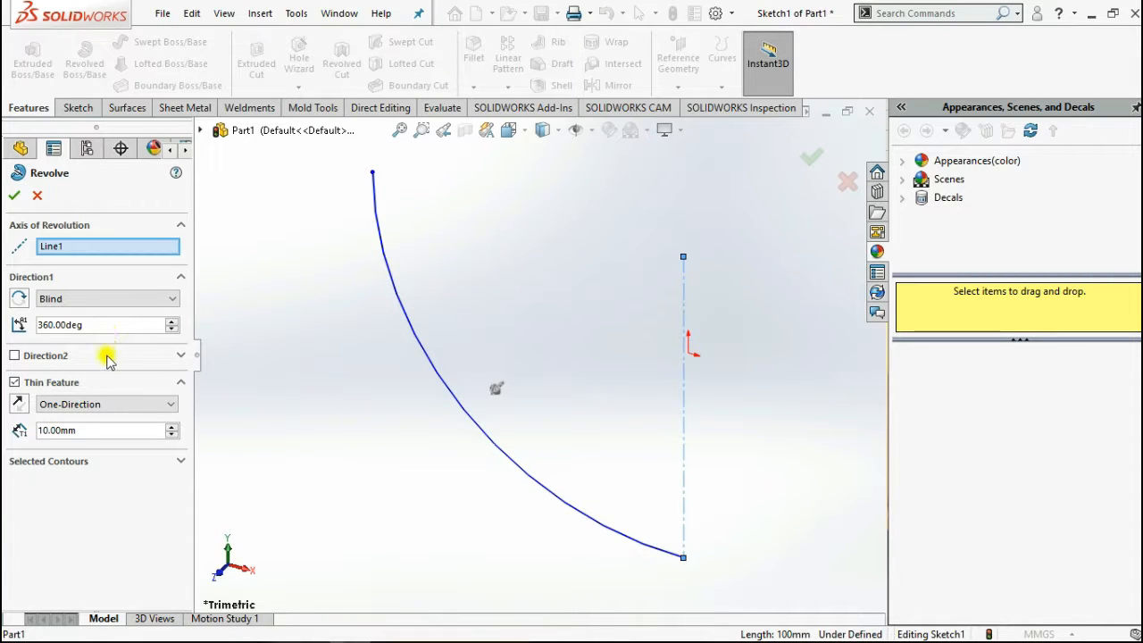
- Reselect the vertical centerline as the revolve axis and try to complete the One-Direction thin revolve
{"action": "left_click", "coordinate": [77, 248]}
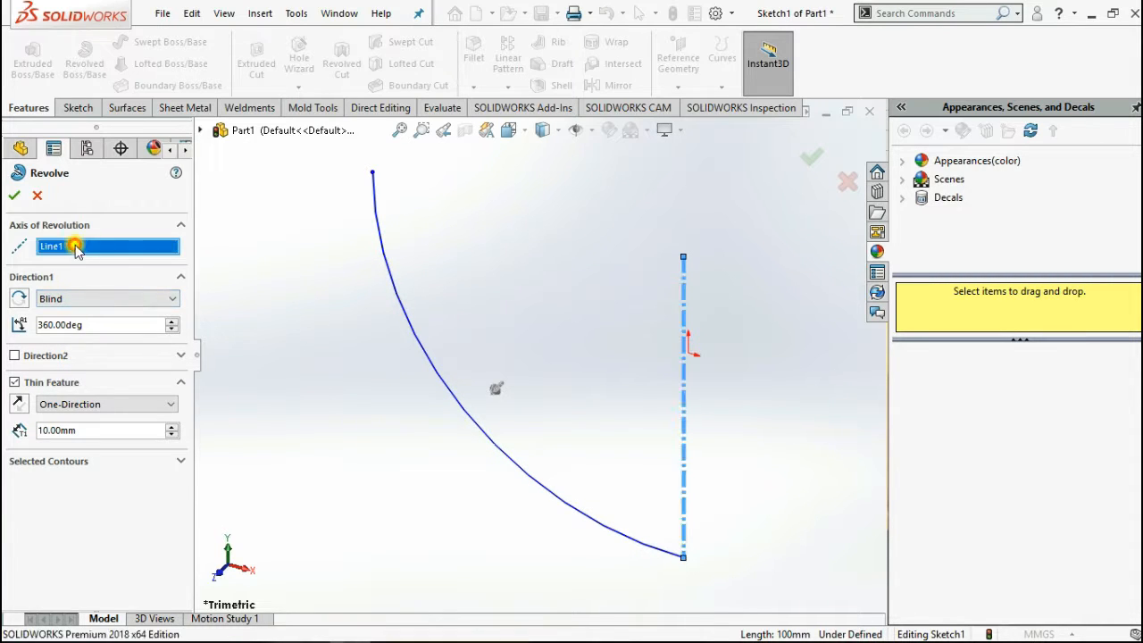
{"action": "left_click", "coordinate": [681, 410]}
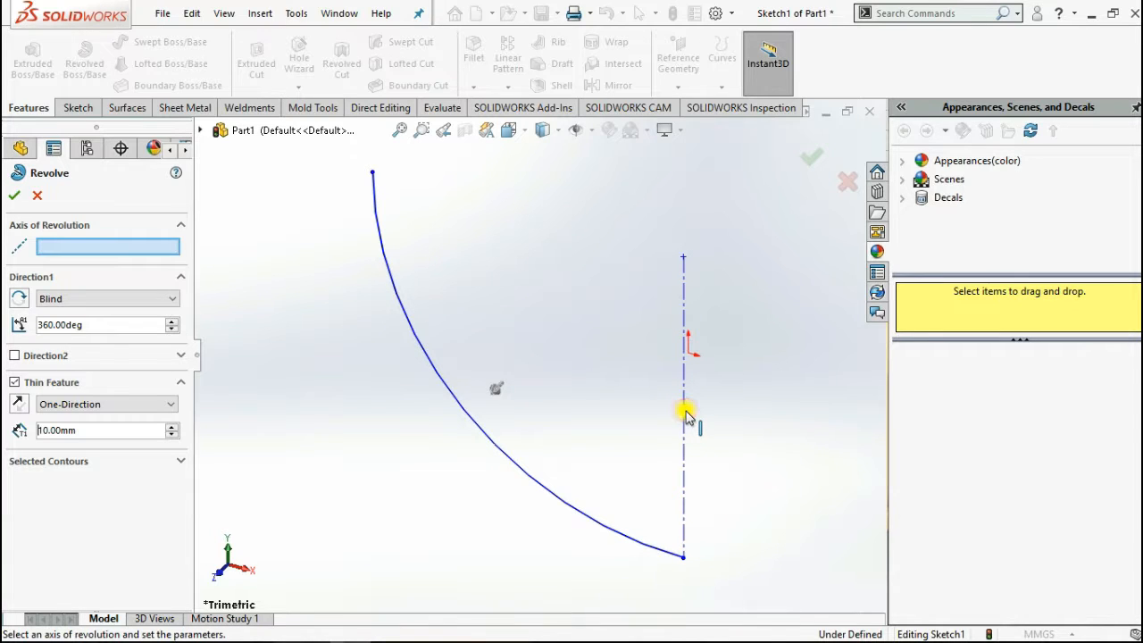
{"action": "left_click", "coordinate": [683, 397]}
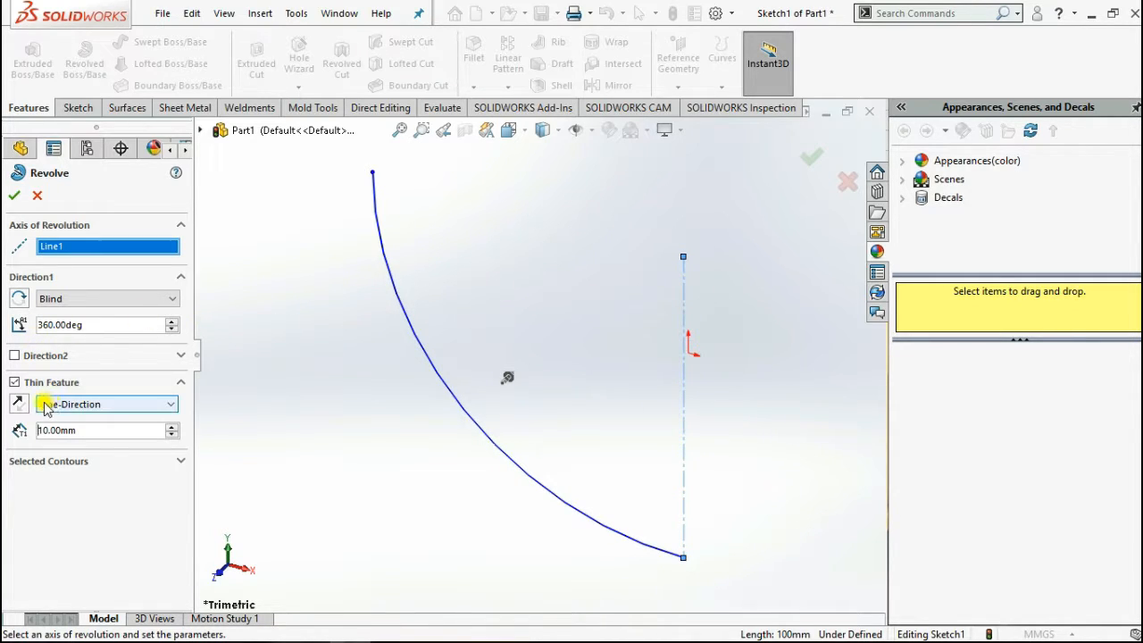
{"action": "left_click", "coordinate": [83, 405]}
{"action": "left_click", "coordinate": [80, 419]}
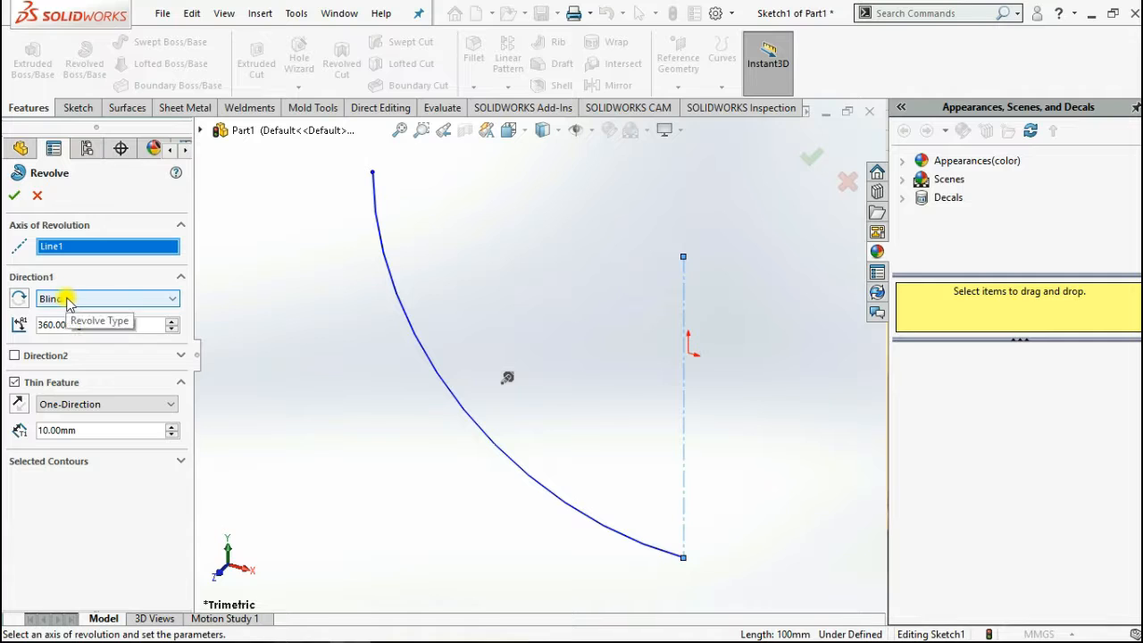
{"action": "left_click", "coordinate": [323, 328]}
{"action": "mouse_move", "coordinate": [506, 400]}
{"action": "middle_mouse_down"}
{"action": "mouse_move", "coordinate": [541, 367]}
{"action": "mouse_move", "coordinate": [718, 446]}
{"action": "mouse_move", "coordinate": [663, 387]}
{"action": "mouse_move", "coordinate": [643, 384]}
{"action": "middle_mouse_up"}
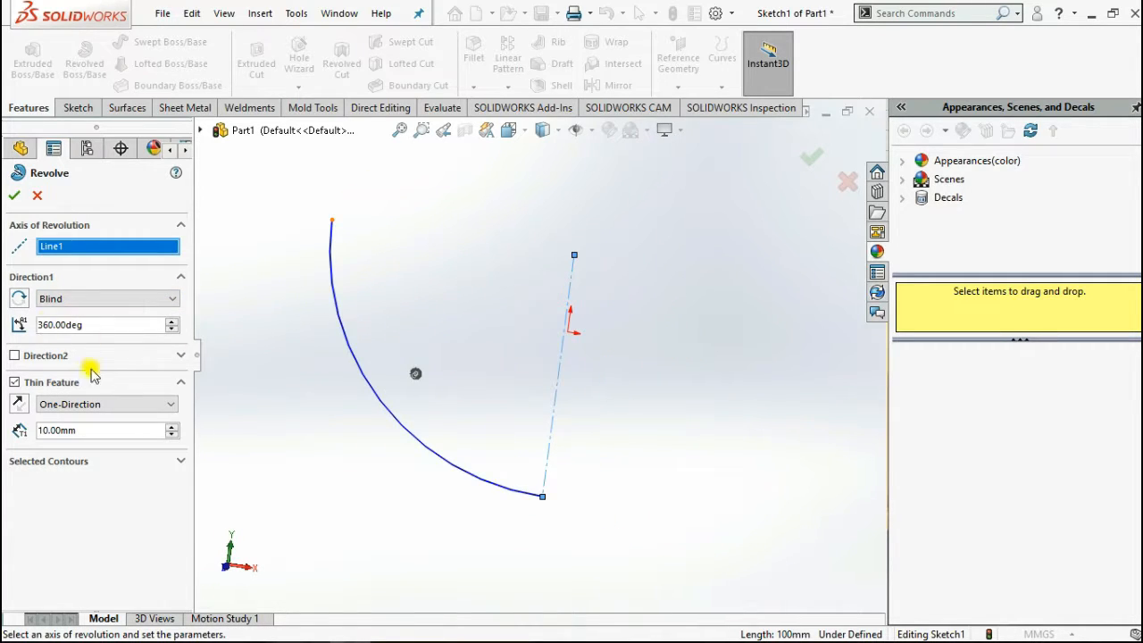
{"action": "left_click", "coordinate": [14, 197]}
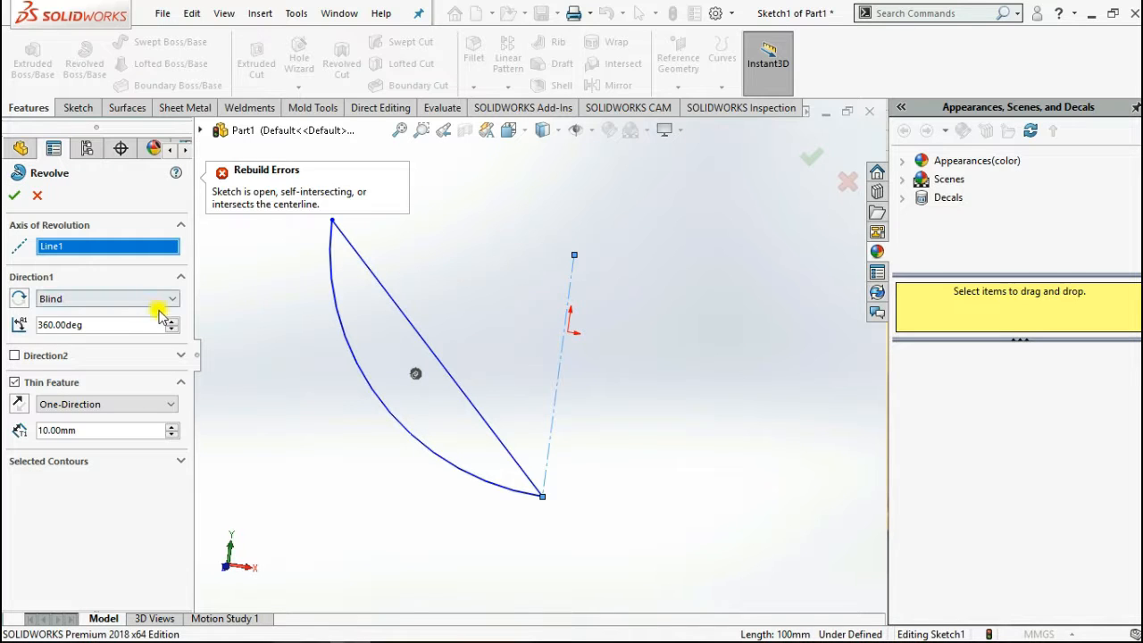
- Try to delete the diagonal closing line within the revolve command, and cancel the revolve
{"action": "left_click", "coordinate": [371, 272]}
{"action": "key", "text": "Delete"}
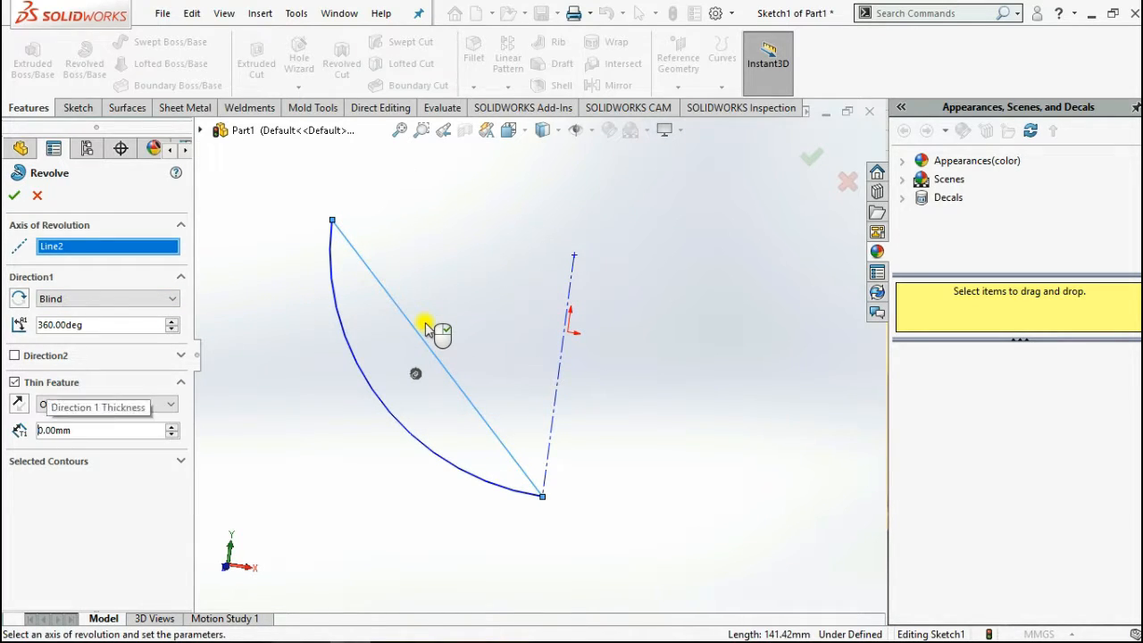
{"action": "left_click", "coordinate": [36, 194]}
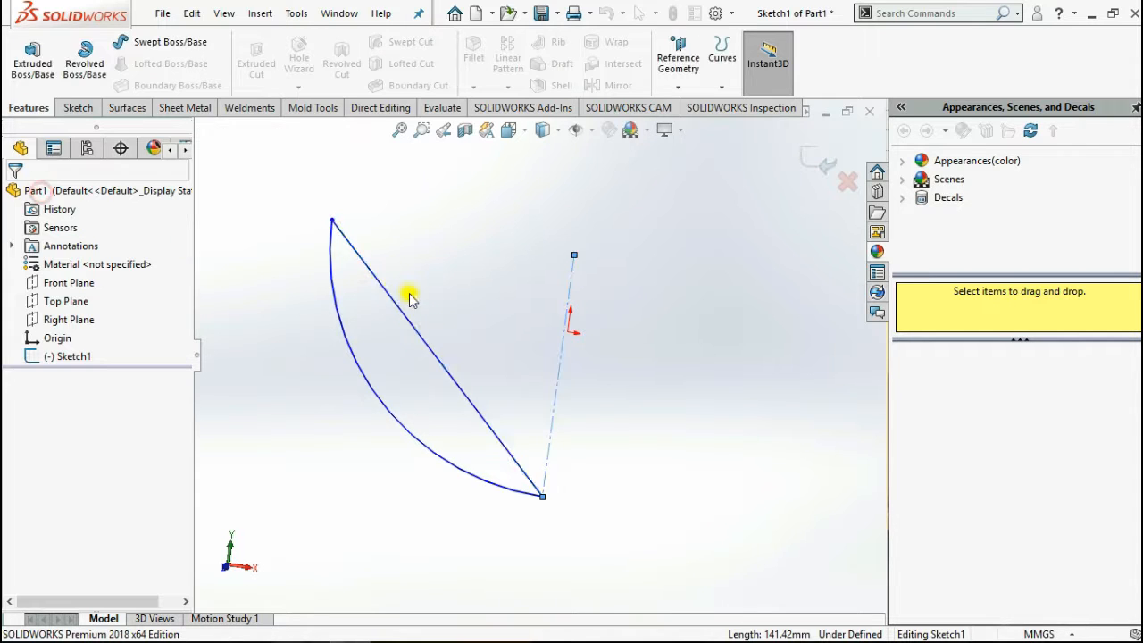
- Delete the diagonal closing line and offset the quarter arc 10 mm inward, toward the centerline
{"action": "left_click", "coordinate": [398, 315]}
{"action": "key", "text": "Delete"}
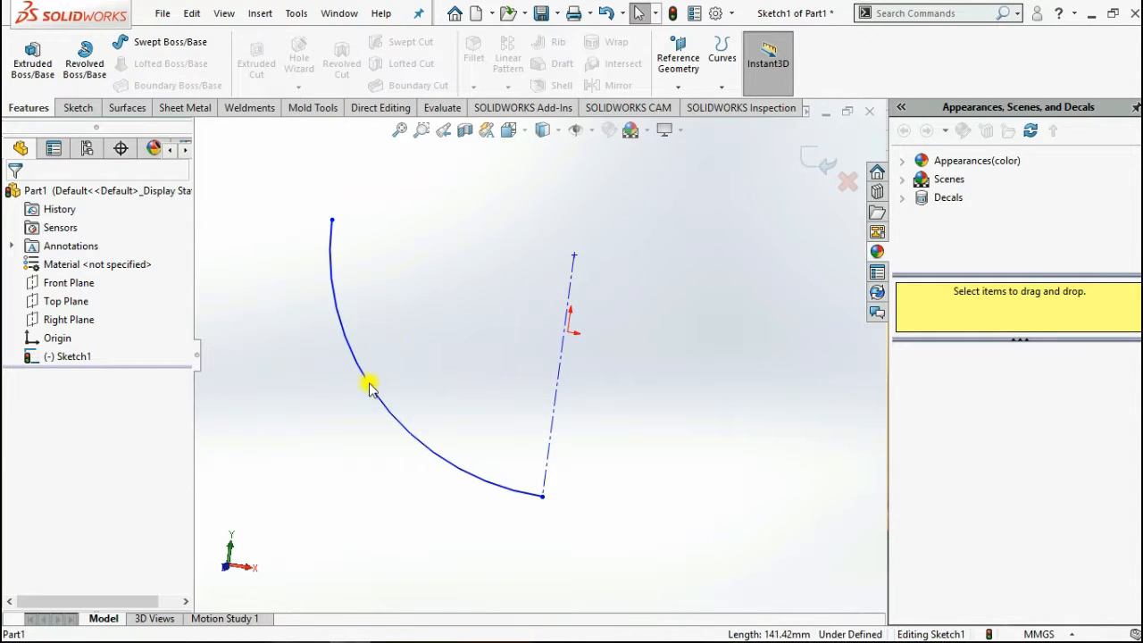
{"action": "left_click", "coordinate": [80, 107]}
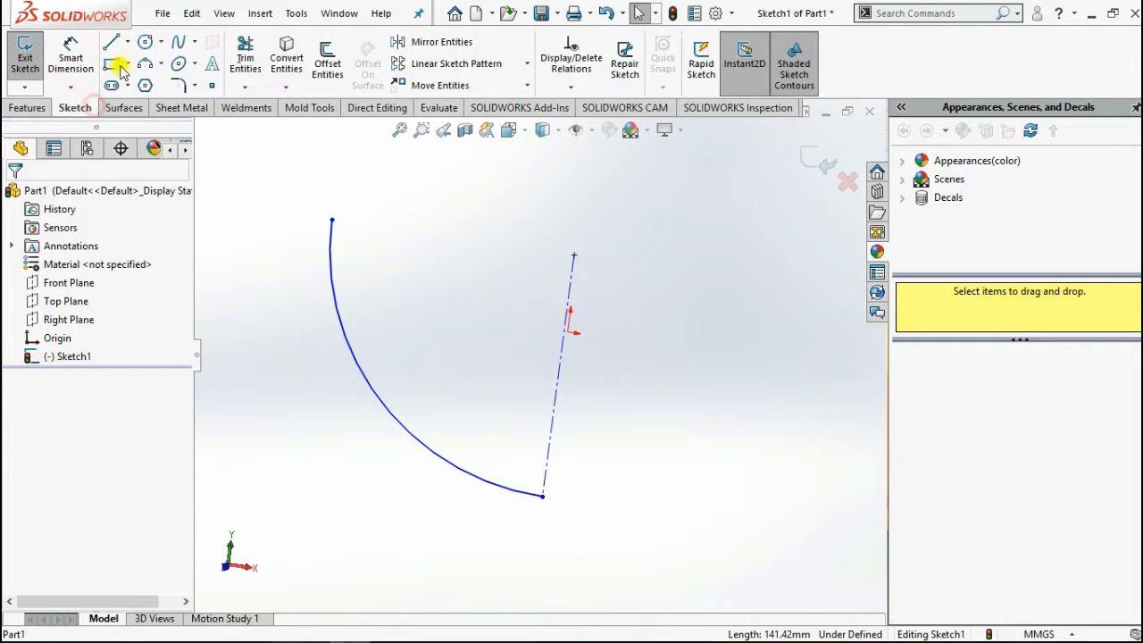
{"action": "left_click", "coordinate": [327, 62]}
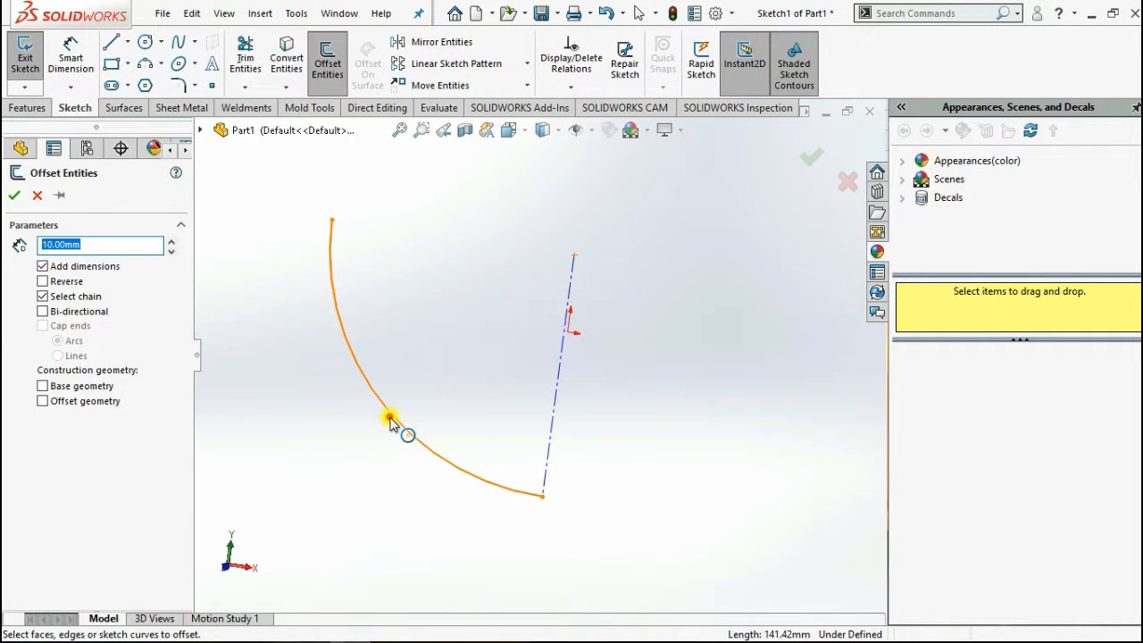
{"action": "left_click", "coordinate": [396, 416]}
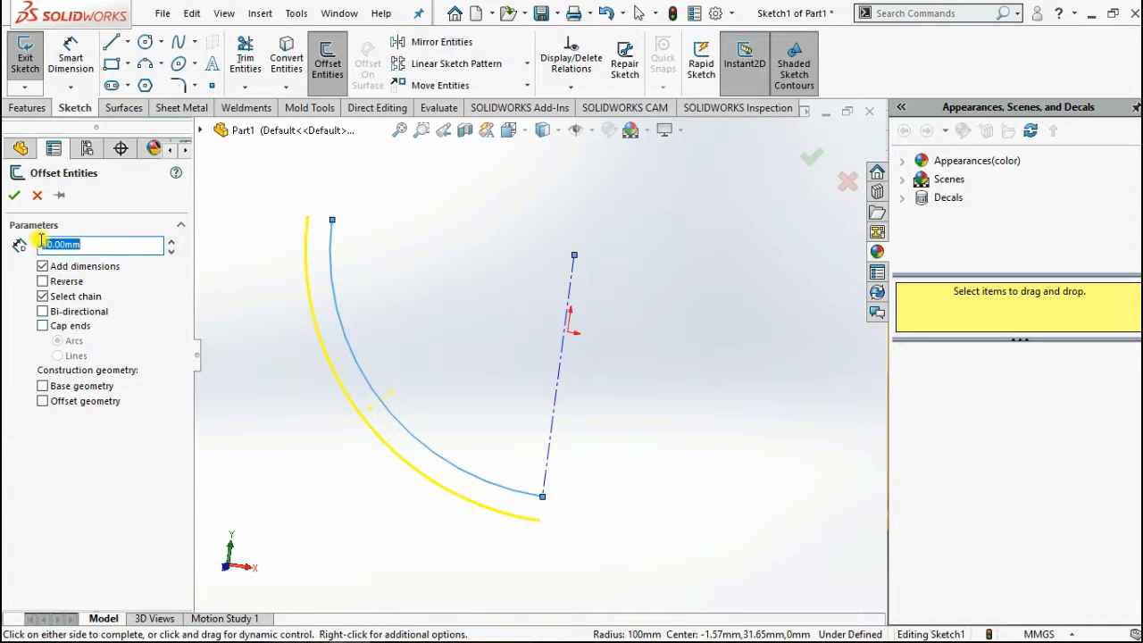
{"action": "left_click", "coordinate": [42, 281]}
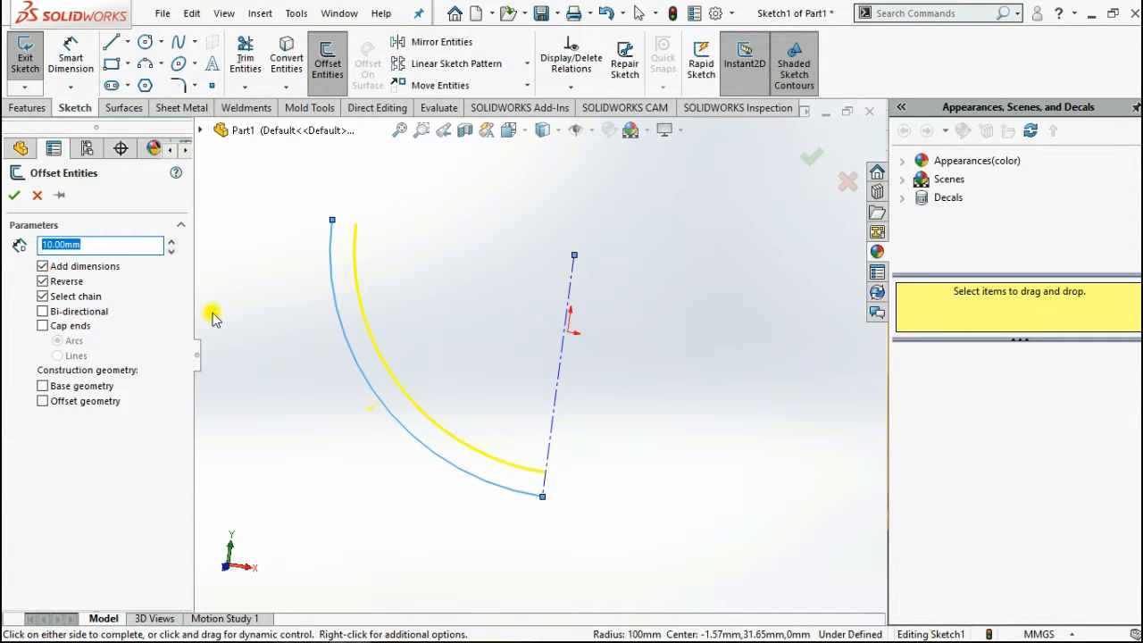
{"action": "left_click", "coordinate": [17, 196]}
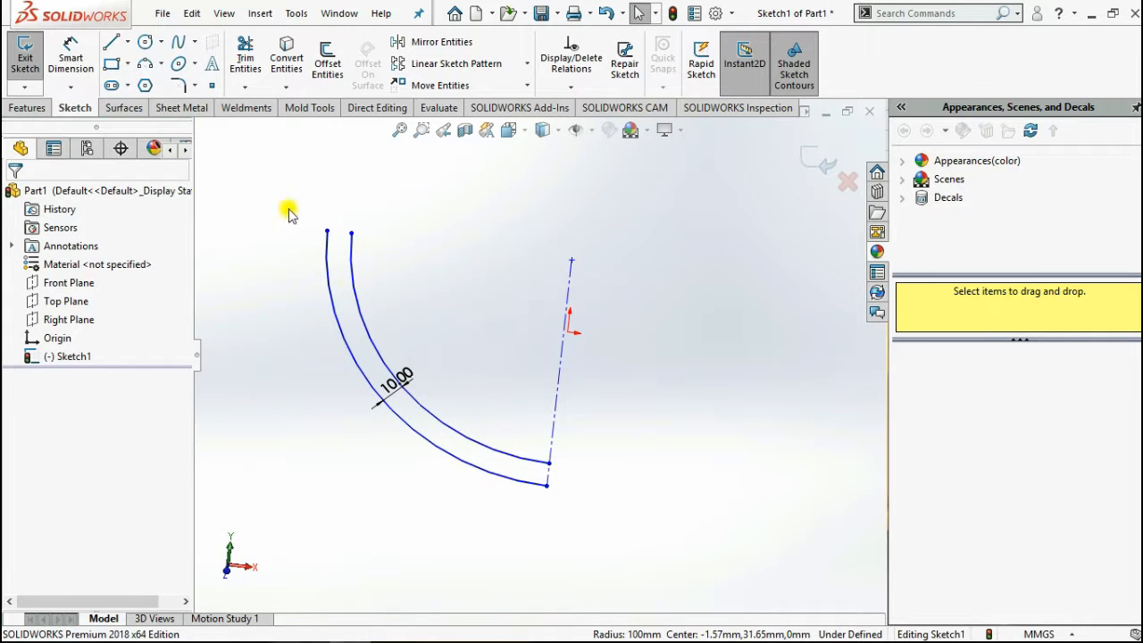
- Close the profile with straight lines joining the two arcs at the rim end and at the centerline end
{"action": "left_click", "coordinate": [111, 42]}
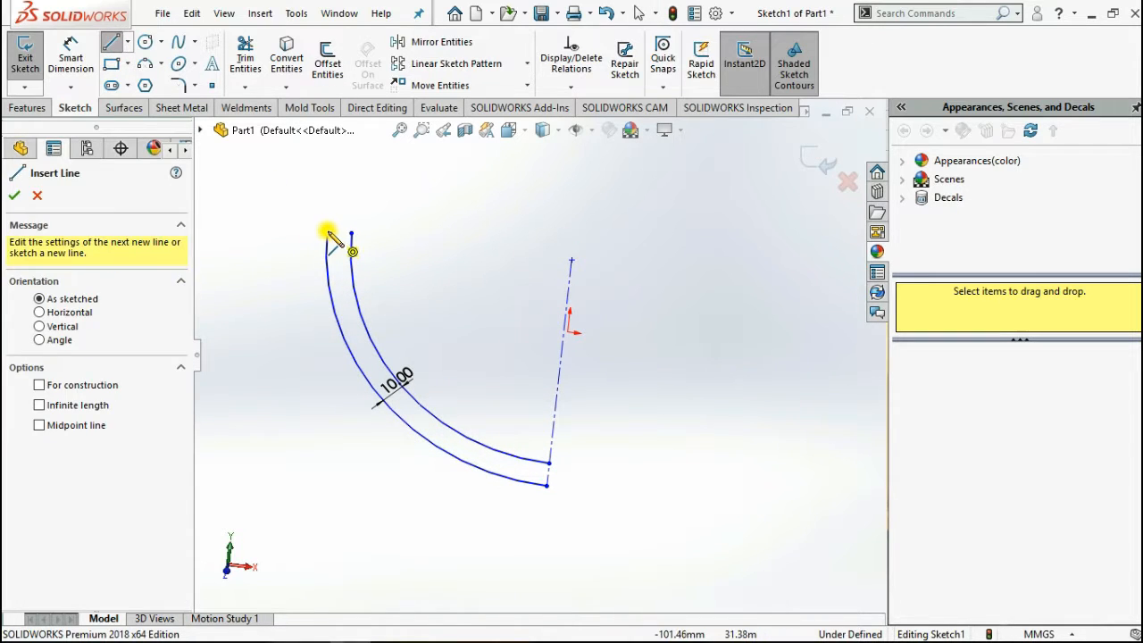
{"action": "left_click", "coordinate": [327, 231]}
{"action": "left_click", "coordinate": [351, 233]}
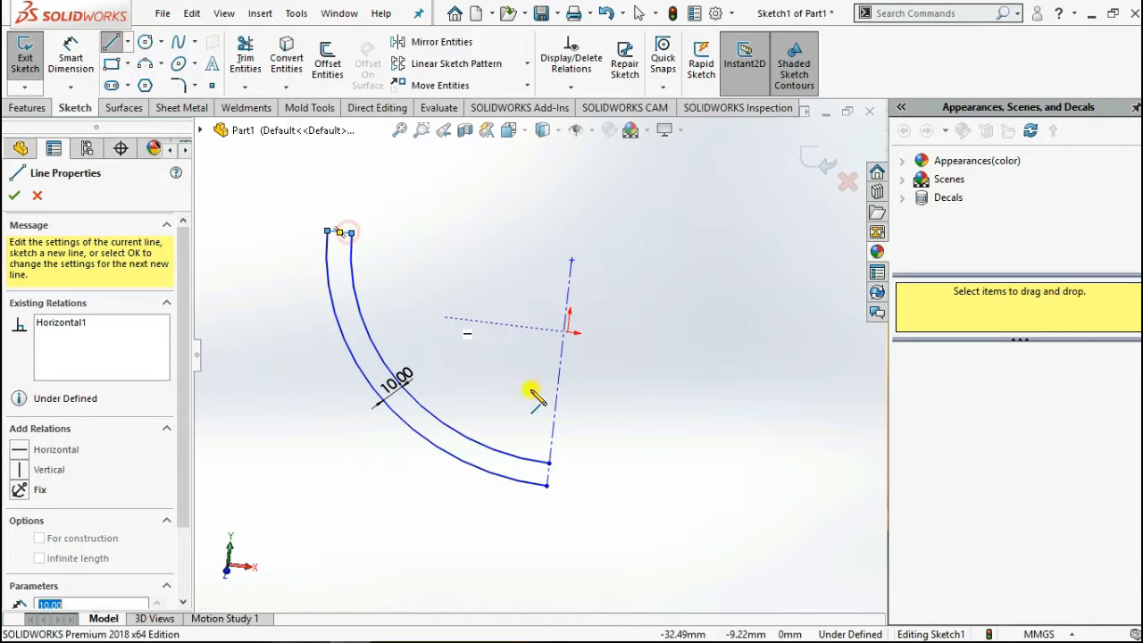
{"action": "key", "text": "Escape"}
{"action": "right_click_drag", "start_coordinate": [665, 444], "coordinate": [591, 440]}
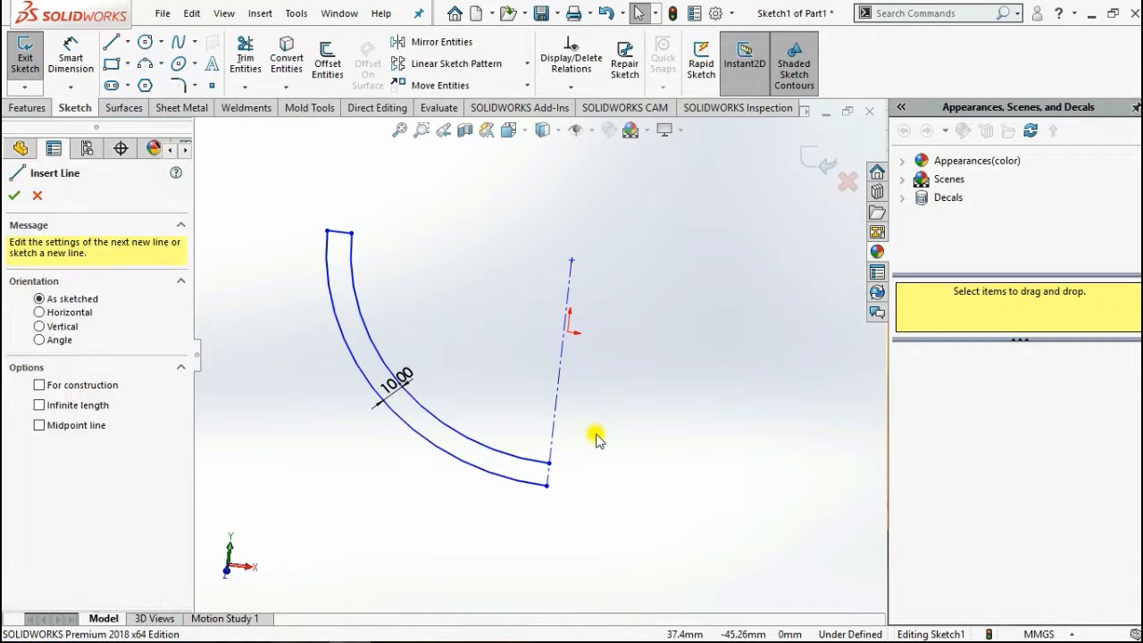
{"action": "left_click", "coordinate": [549, 463]}
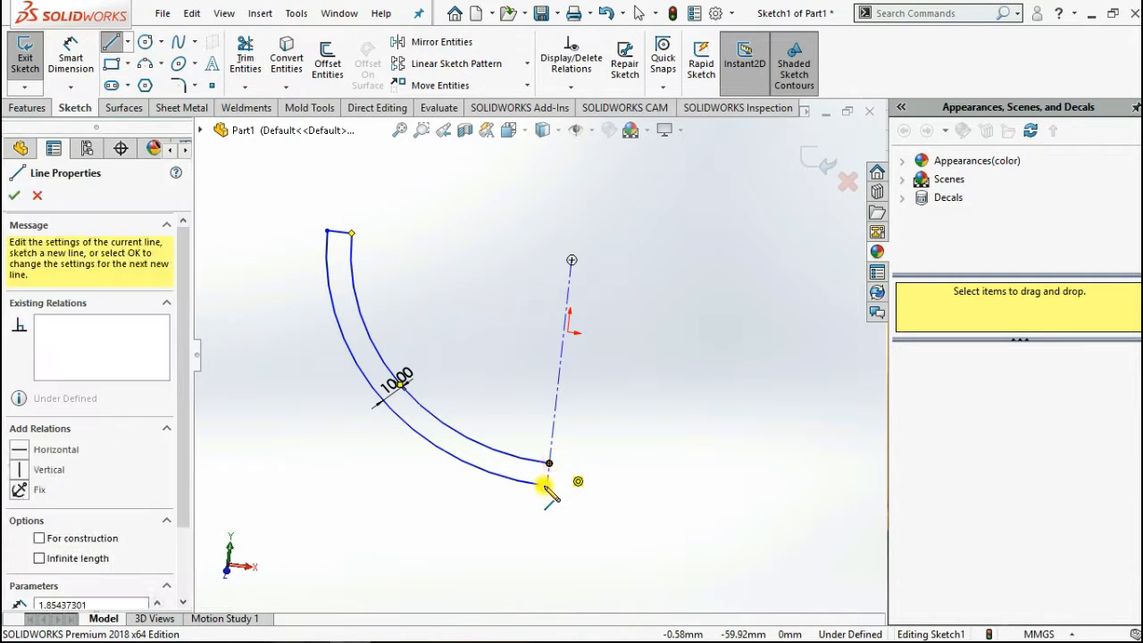
{"action": "left_click", "coordinate": [547, 484]}
{"action": "key", "text": "Escape"}
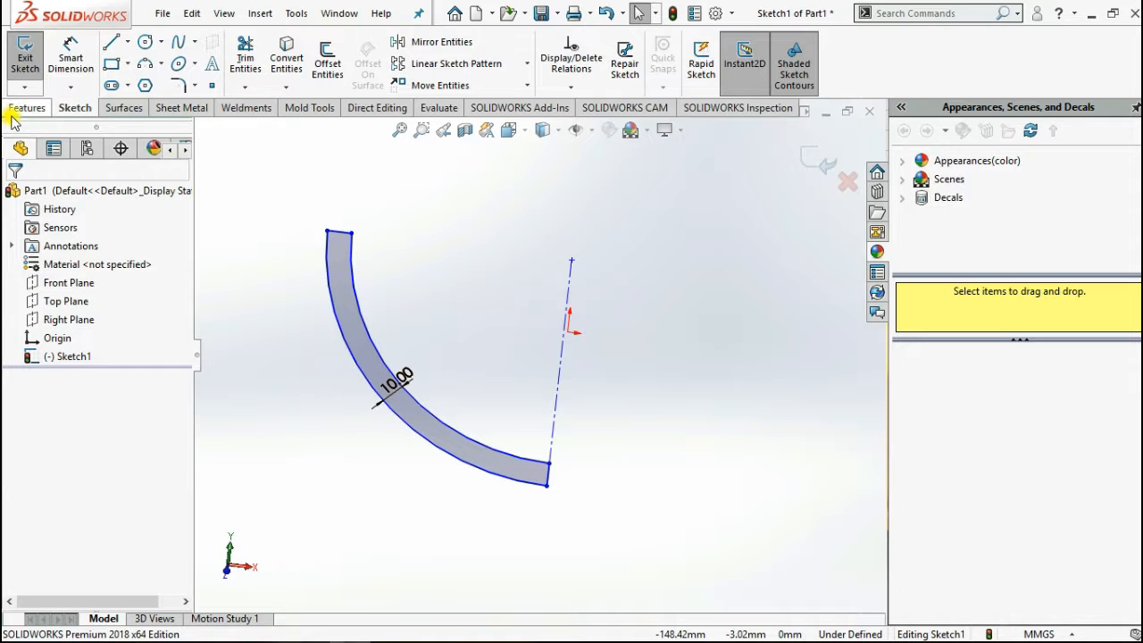
- Create a Revolved Boss/Base of the closed profile, Blind, 360 degrees about the vertical centerline
{"action": "left_click", "coordinate": [14, 111]}
{"action": "left_click", "coordinate": [103, 78]}
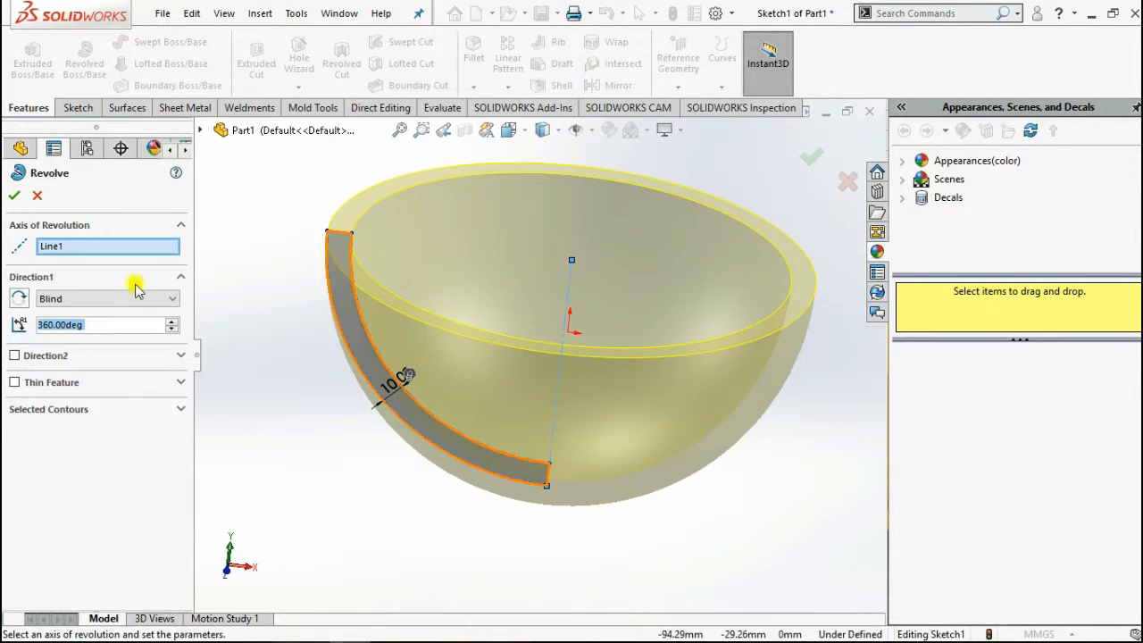
{"action": "left_click", "coordinate": [15, 195]}
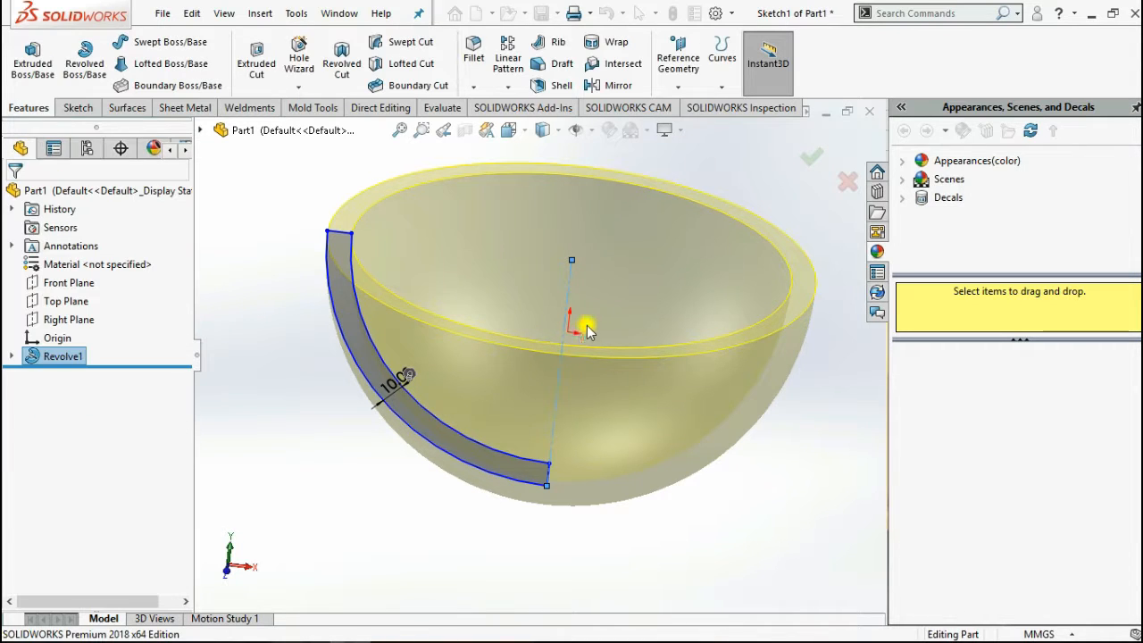
{"action": "left_click", "coordinate": [344, 409]}
{"action": "scroll", "coordinate": [632, 403], "scroll_direction": "up", "scroll_amount": 5}
{"action": "scroll", "coordinate": [633, 407], "scroll_direction": "up", "scroll_amount": 3}
{"action": "scroll", "coordinate": [704, 315], "scroll_direction": "down", "scroll_amount": 3}
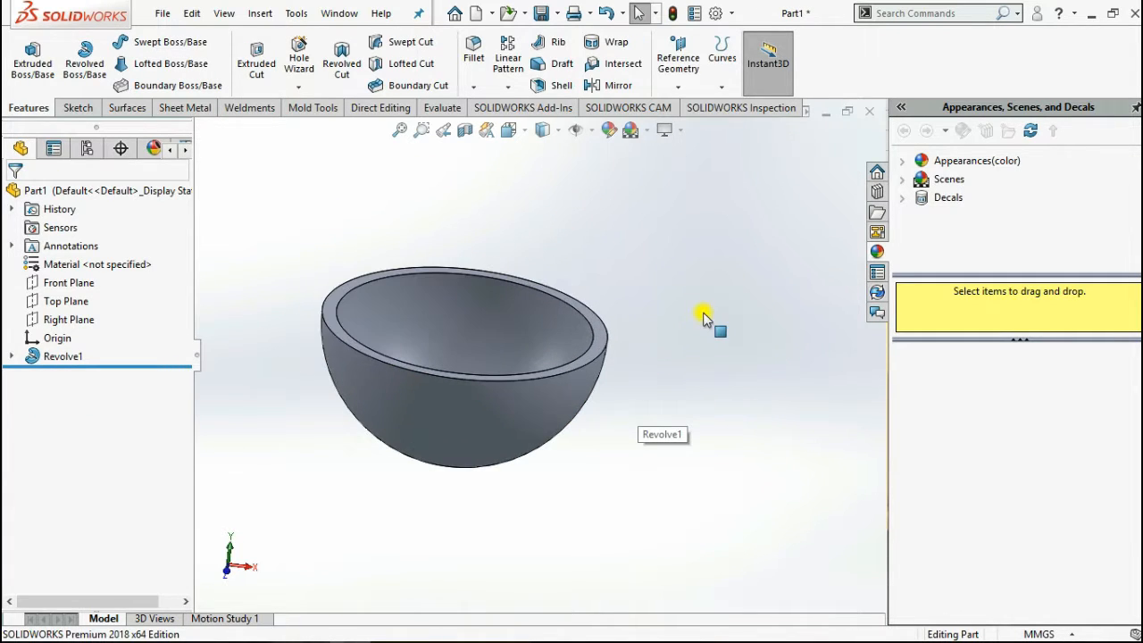
{"action": "left_click", "coordinate": [157, 14]}
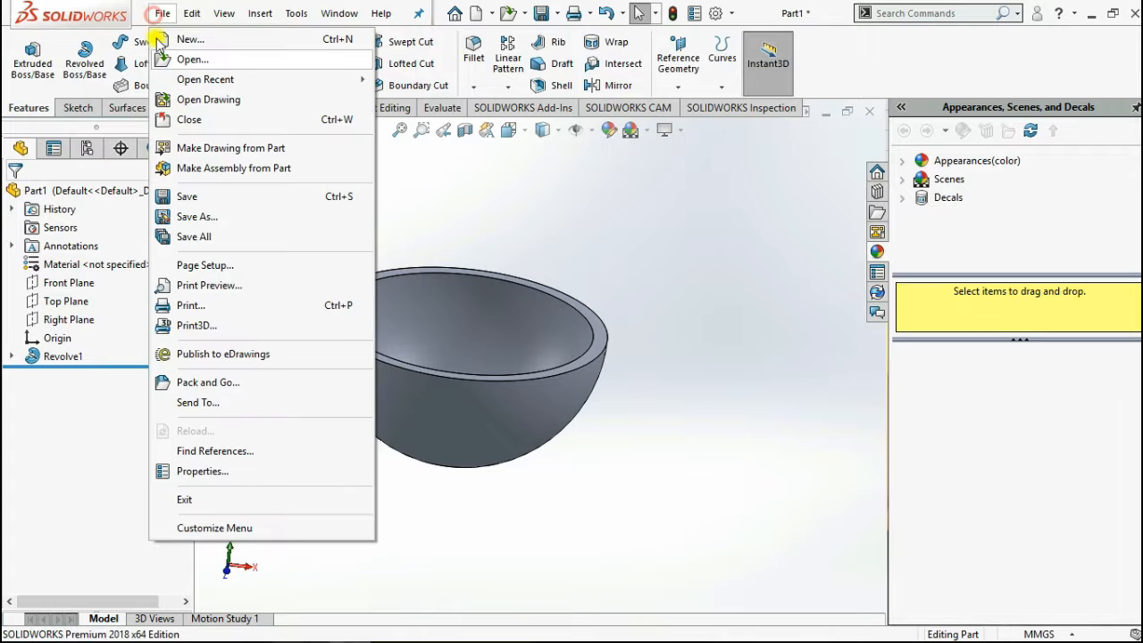
{"action": "left_click", "coordinate": [187, 40]}
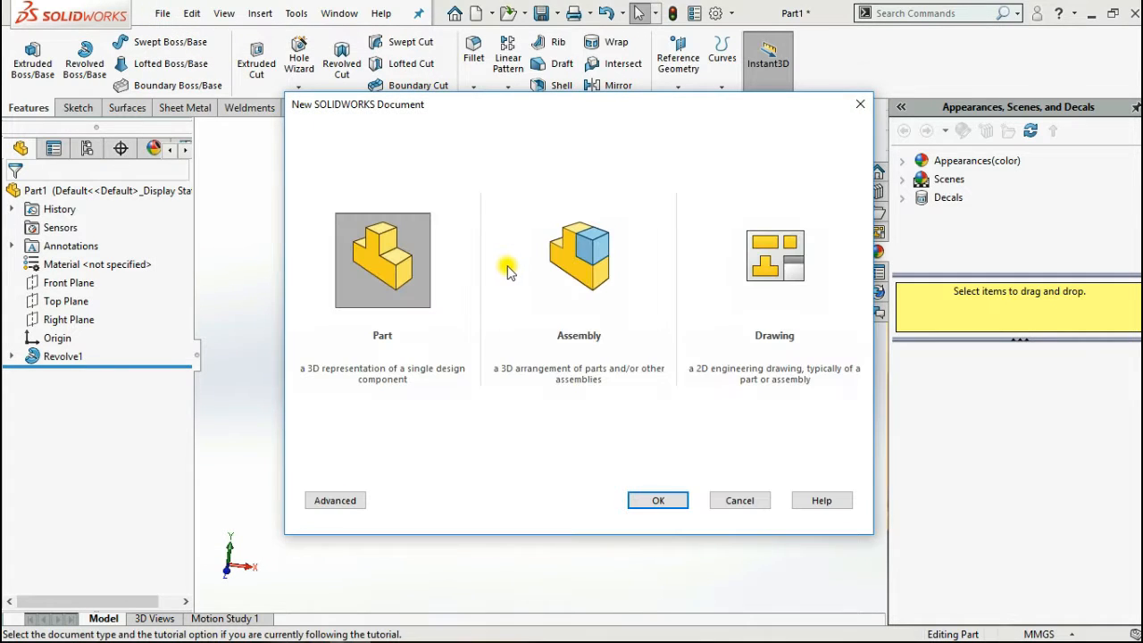
{"action": "left_click", "coordinate": [860, 103]}
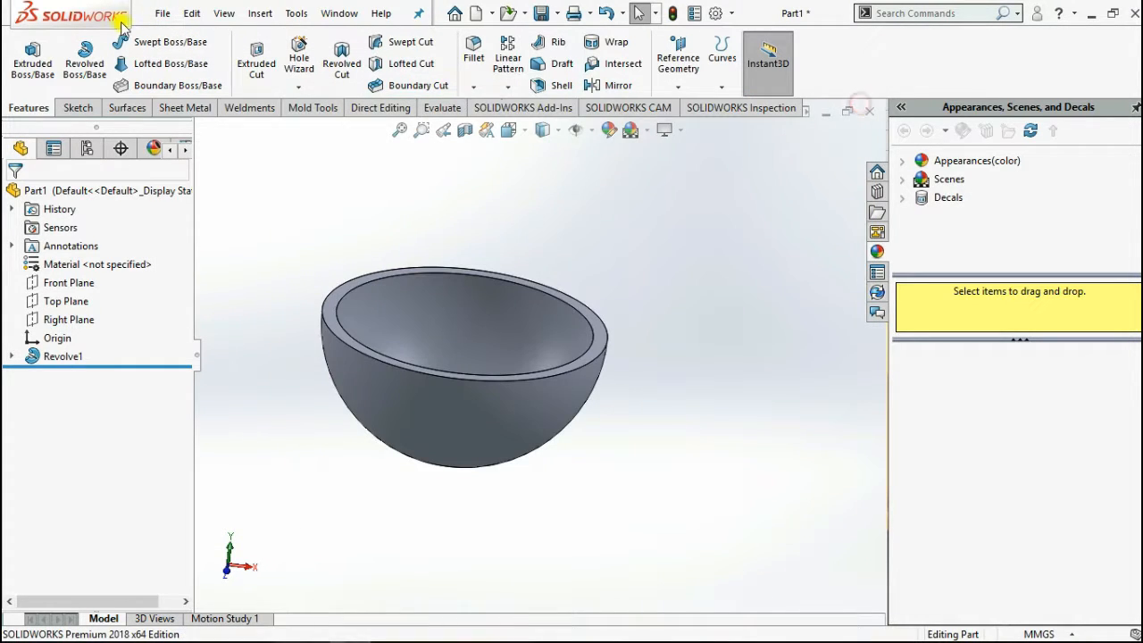
- Save the part in the SOLIDWORKS Downloads folder under the file name bowl
{"action": "left_click", "coordinate": [163, 13]}
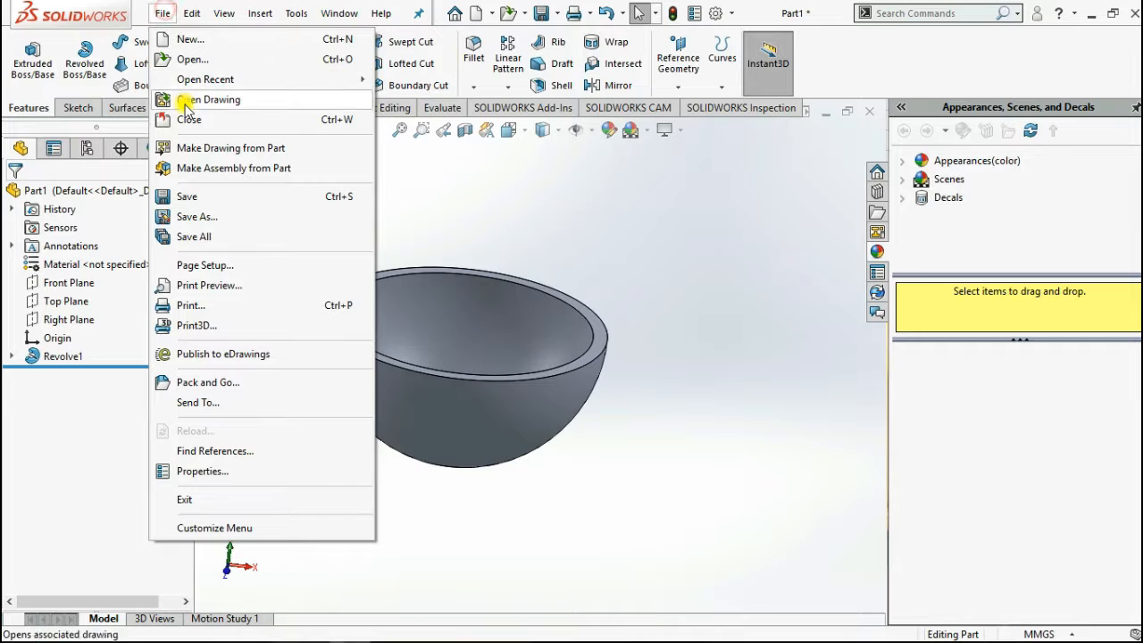
{"action": "left_click", "coordinate": [212, 218]}
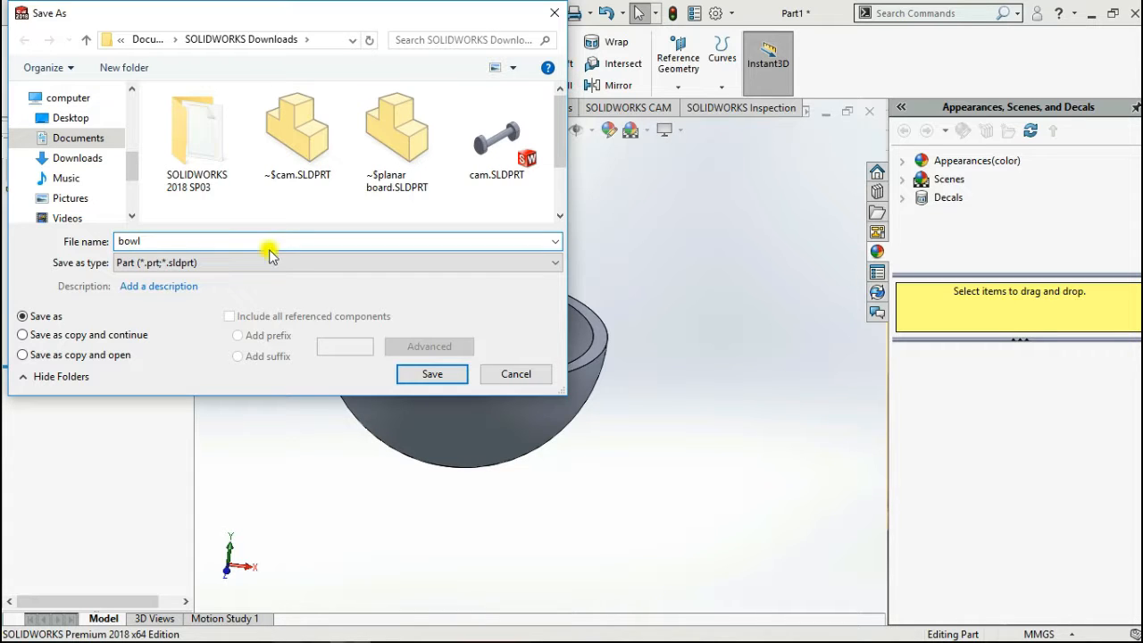
{"action": "left_click", "coordinate": [433, 374]}
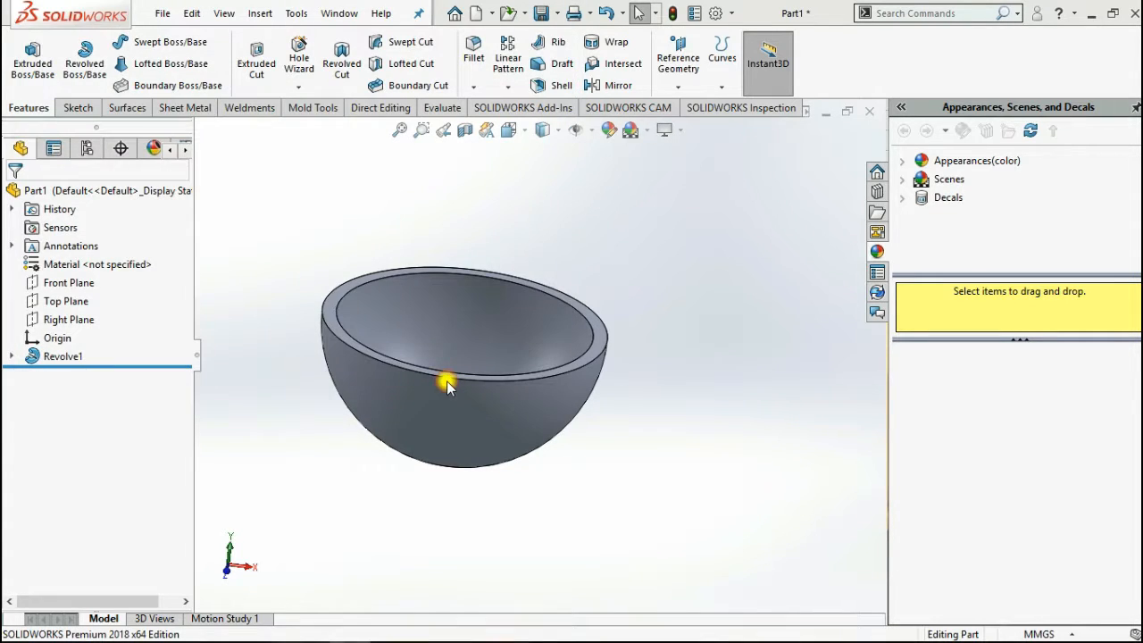
- Create a new part document and start a sketch on its Front Plane
{"action": "left_click", "coordinate": [161, 13]}
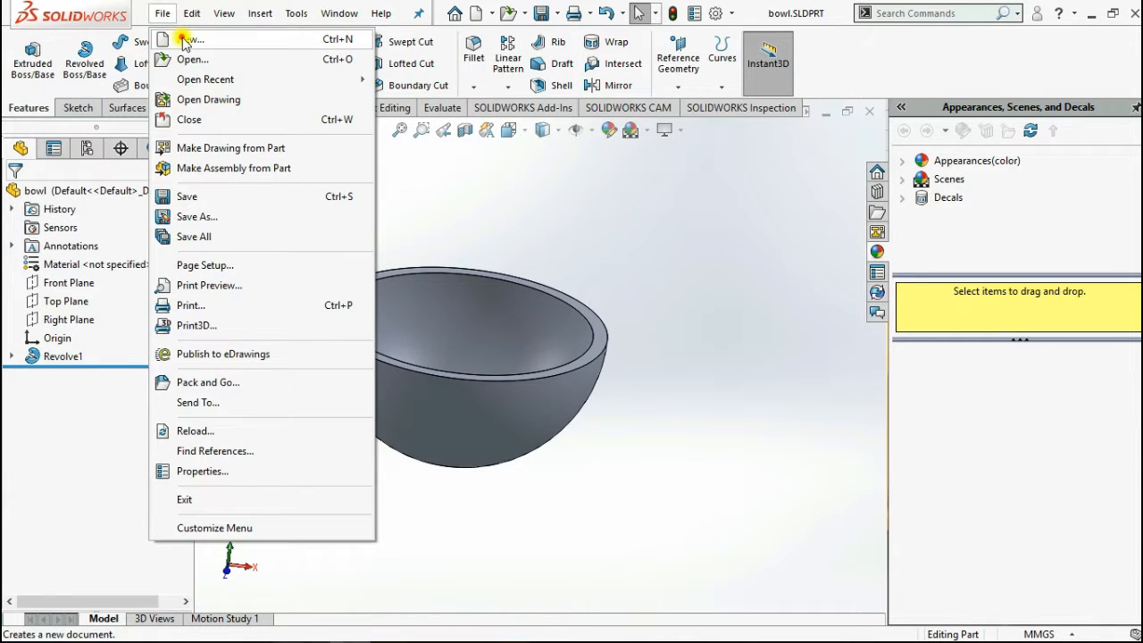
{"action": "left_click", "coordinate": [183, 39]}
{"action": "left_click", "coordinate": [668, 500]}
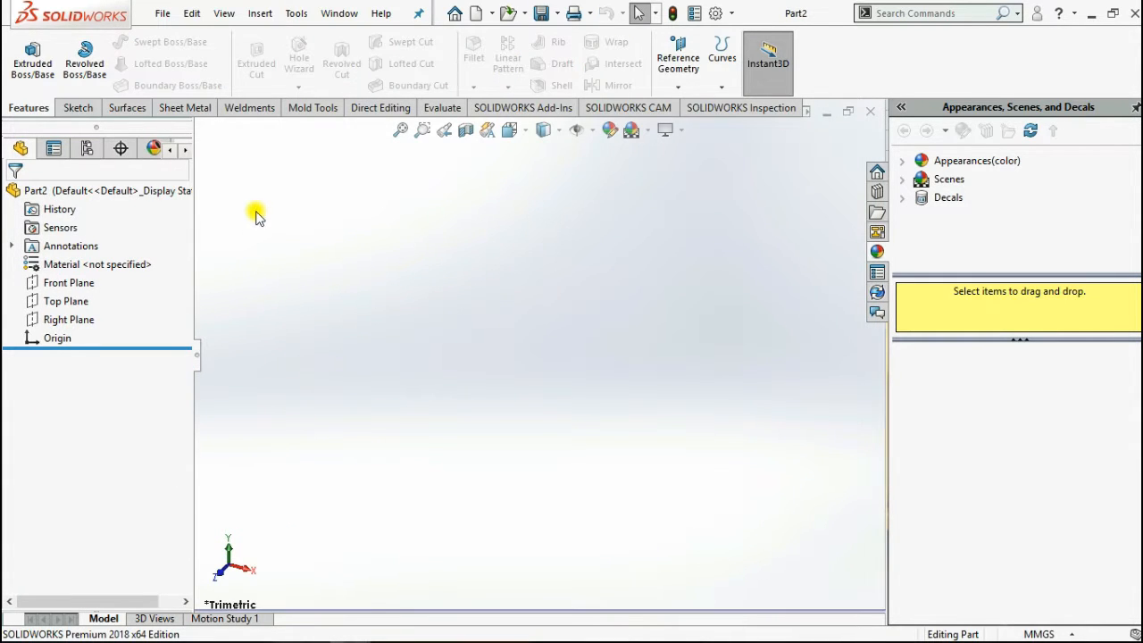
{"action": "left_click", "coordinate": [78, 108]}
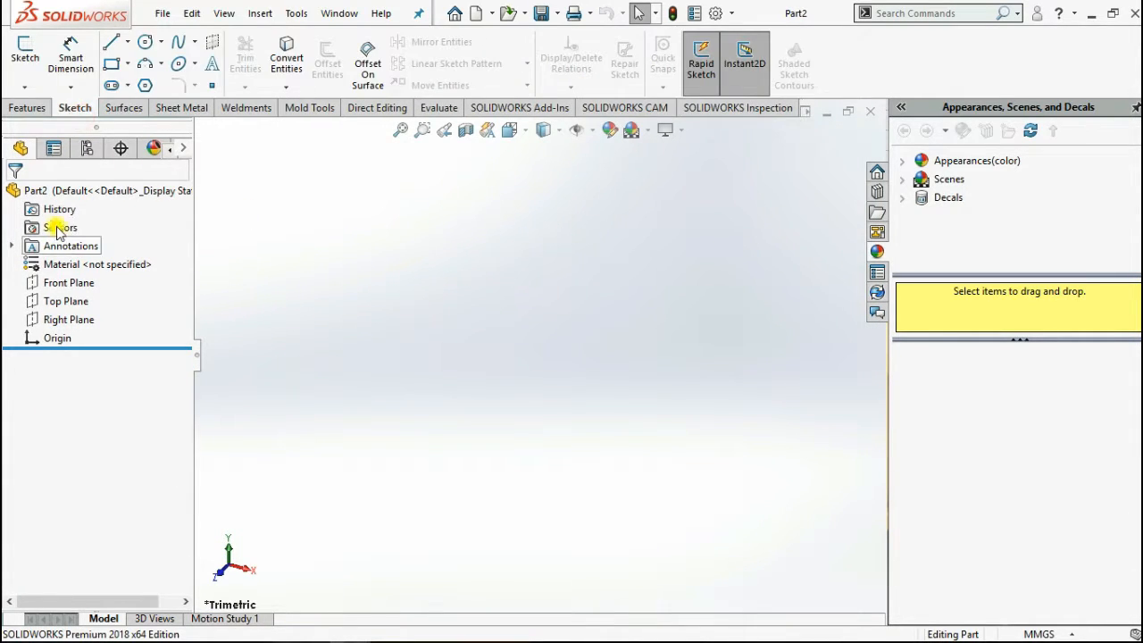
{"action": "left_click", "coordinate": [71, 286]}
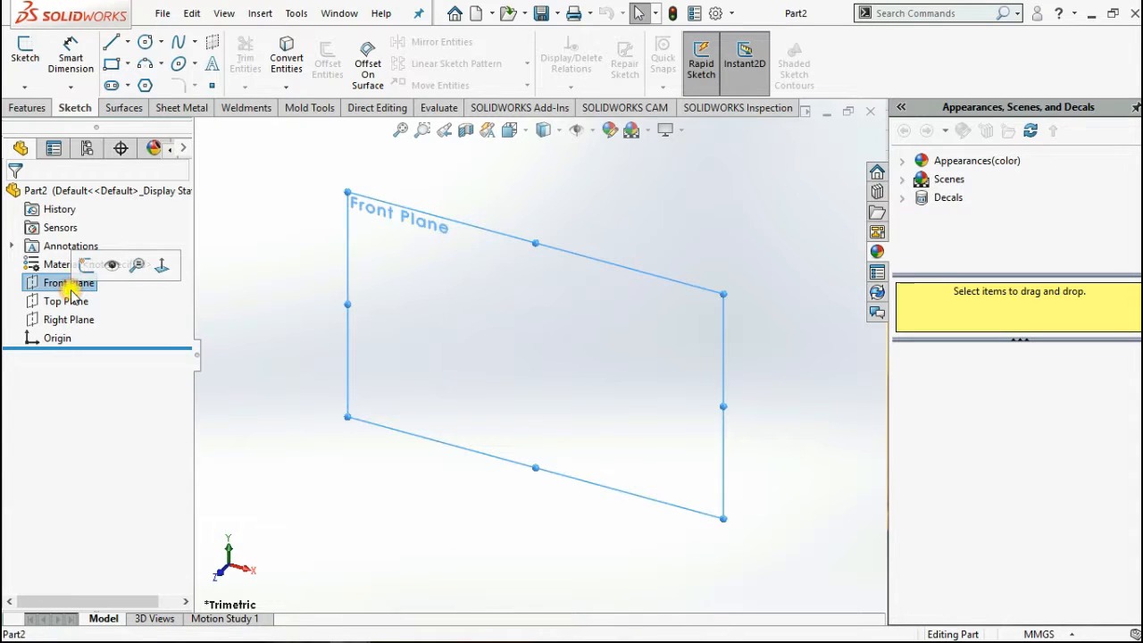
{"action": "left_click", "coordinate": [90, 264]}
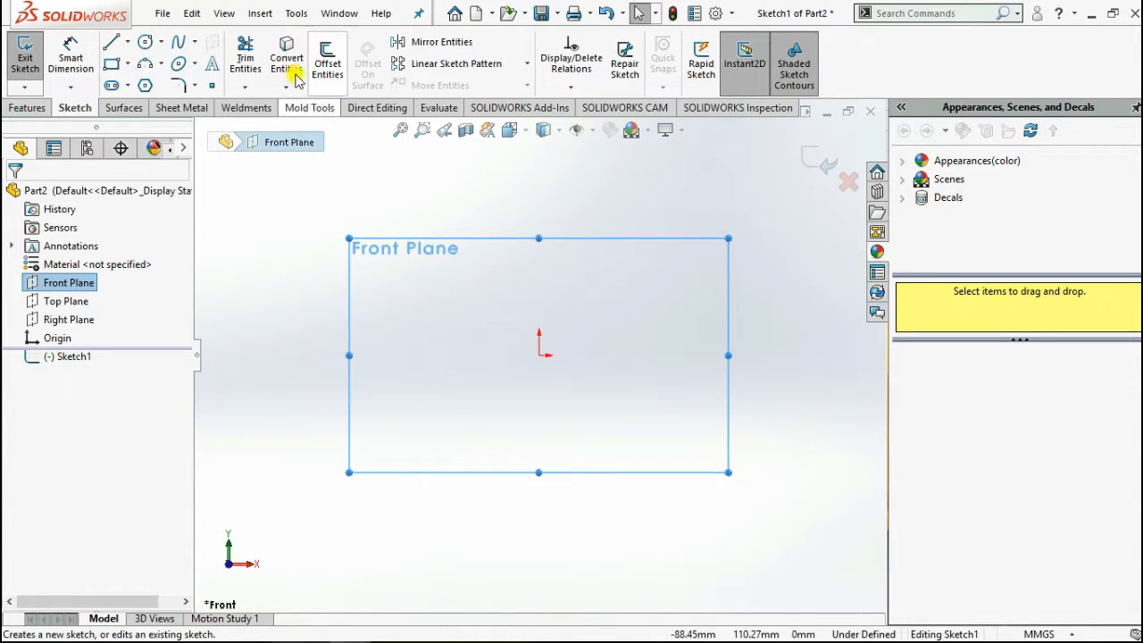
- Sketch a corner rectangle about 25 by 25 mm, above and to the left of the origin
{"action": "left_click", "coordinate": [111, 63]}
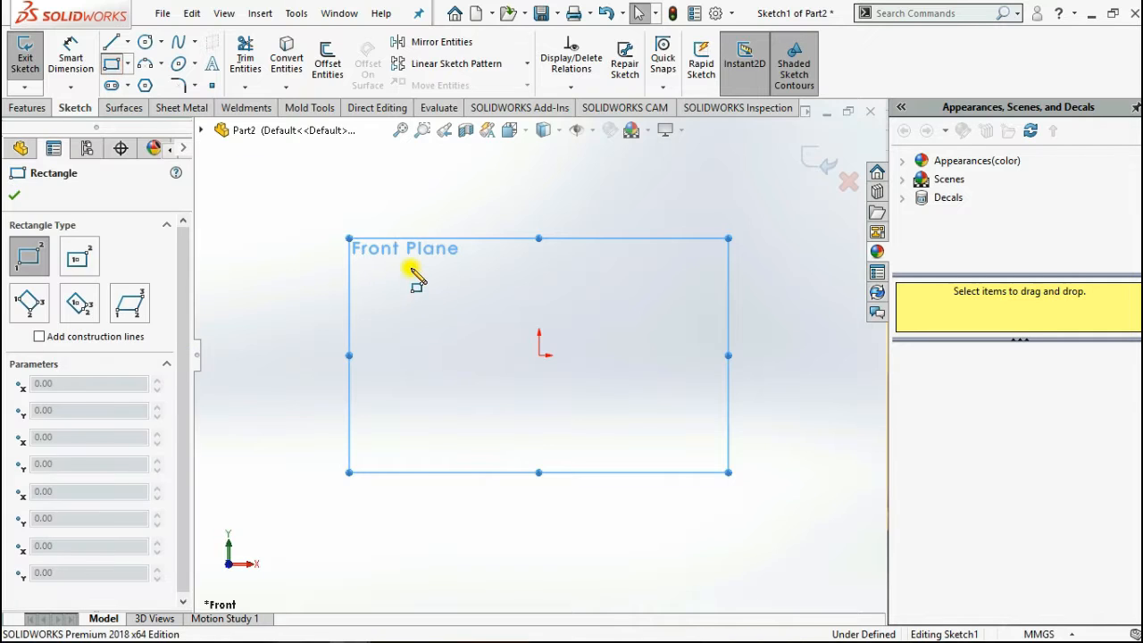
{"action": "left_click", "coordinate": [411, 268]}
{"action": "left_click", "coordinate": [463, 320]}
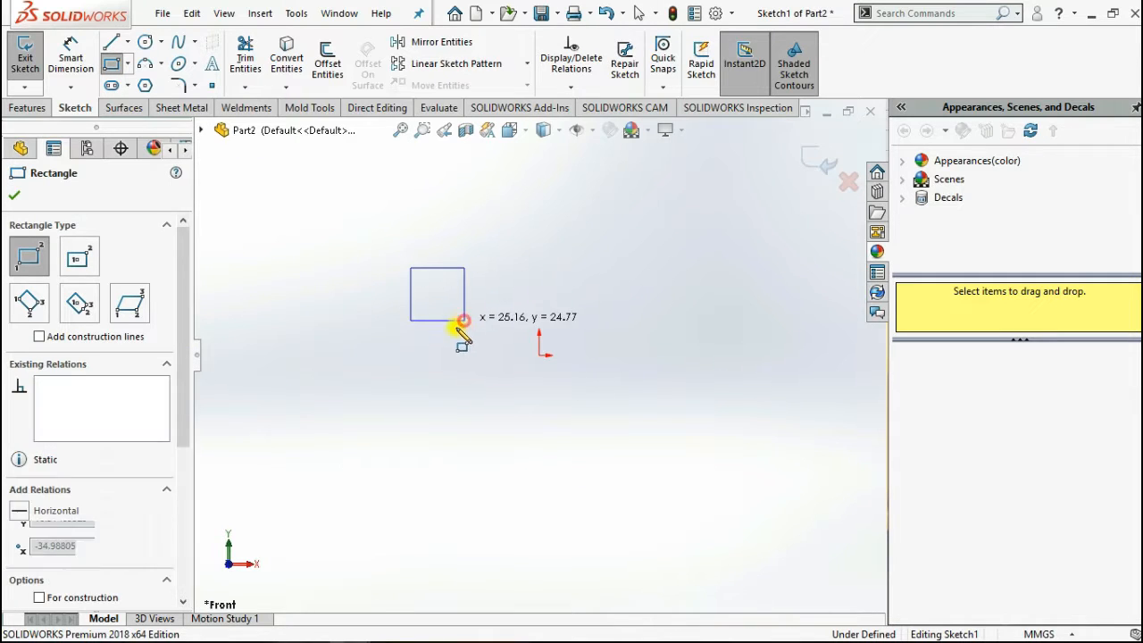
- Set the X and Y coordinates of the rectangle's first corner to 50 mm each
{"action": "left_click_drag", "start_coordinate": [179, 366], "coordinate": [190, 524]}
{"action": "left_click", "coordinate": [107, 382]}
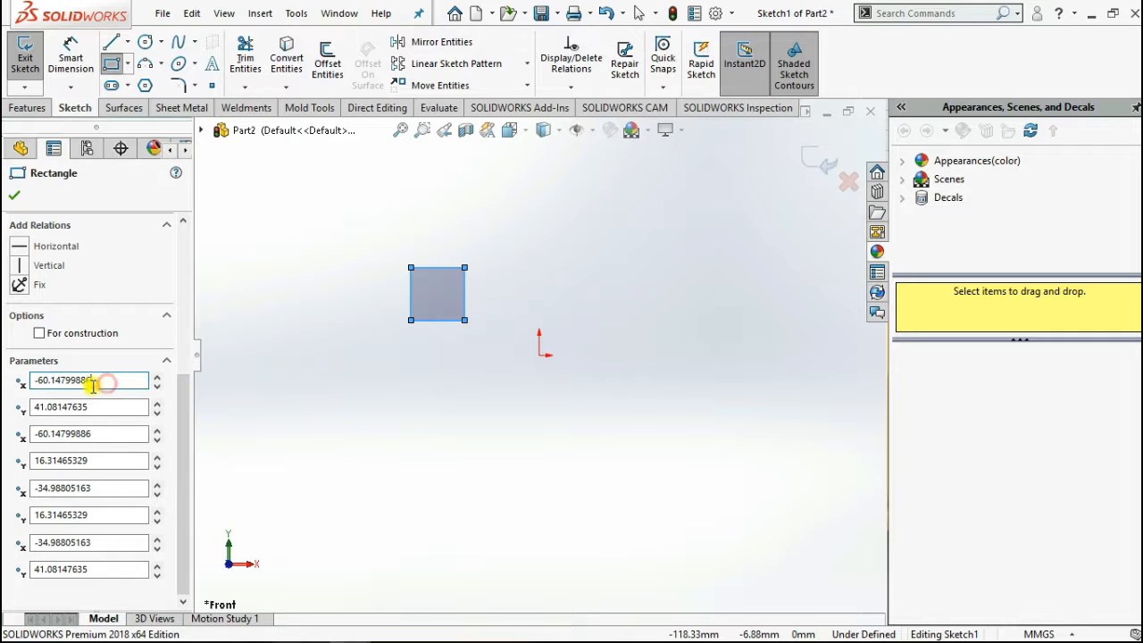
{"action": "left_click_drag", "start_coordinate": [92, 383], "coordinate": [35, 384]}
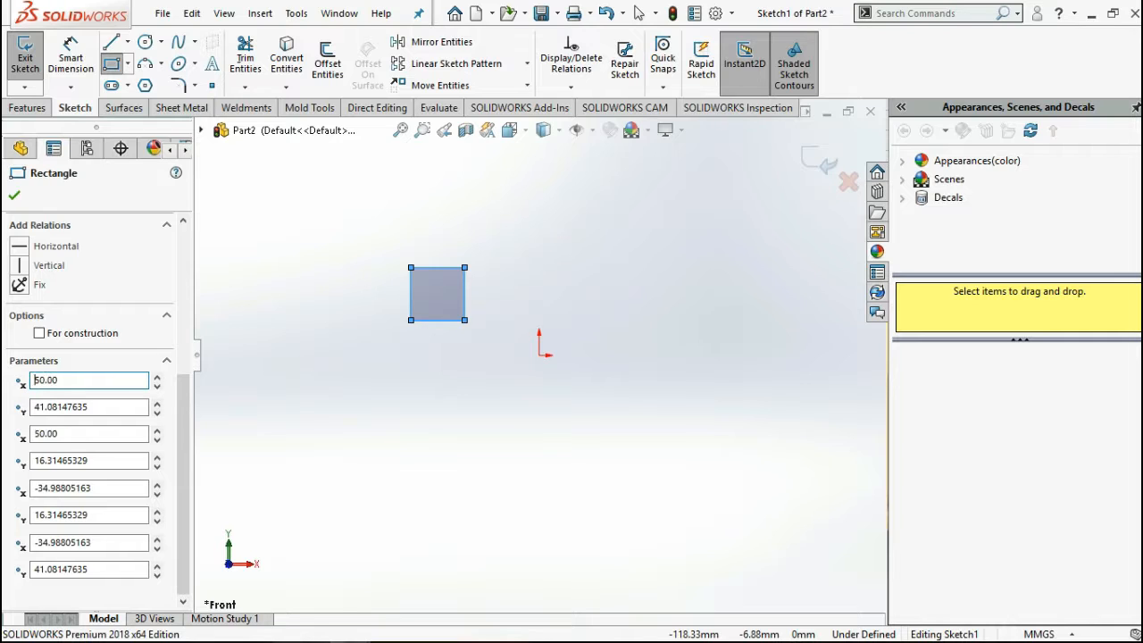
{"action": "key", "text": "Return"}
{"action": "left_click_drag", "start_coordinate": [125, 406], "coordinate": [5, 400]}
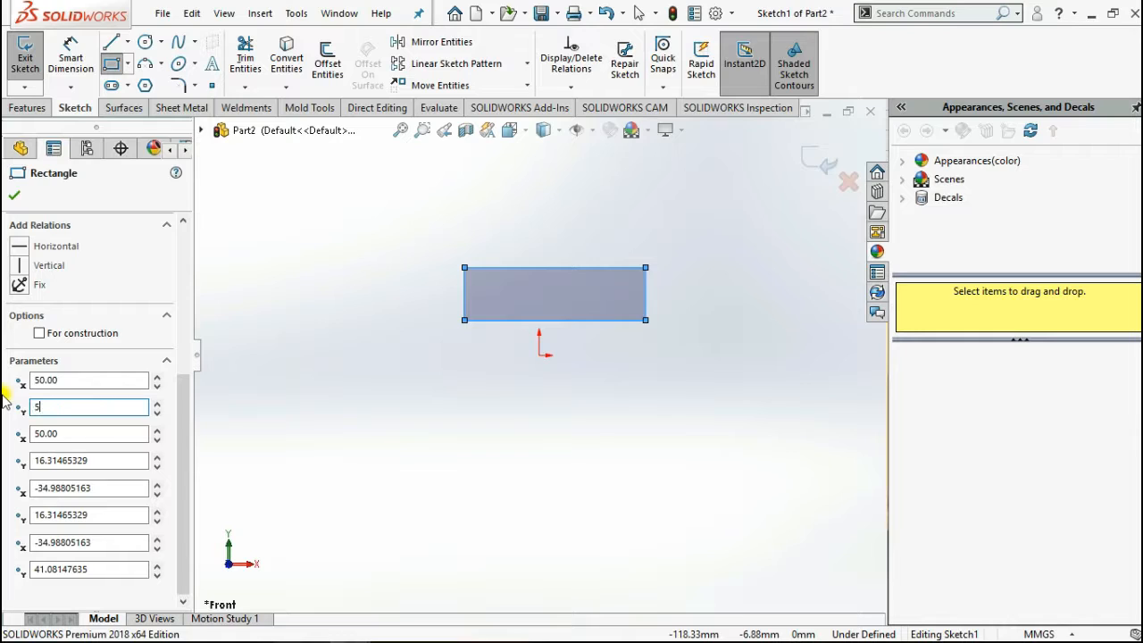
{"action": "key", "text": "Return"}
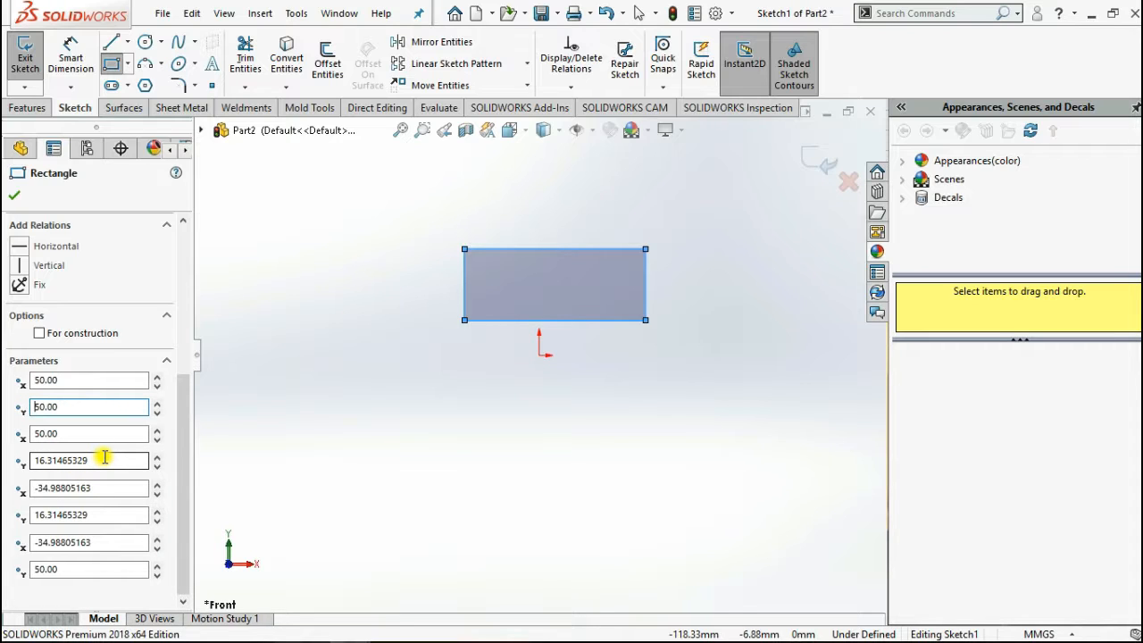
- Set the Y coordinate of the rectangle's second corner to 50 mm and leave the Rectangle tool
{"action": "left_click_drag", "start_coordinate": [91, 460], "coordinate": [5, 455]}
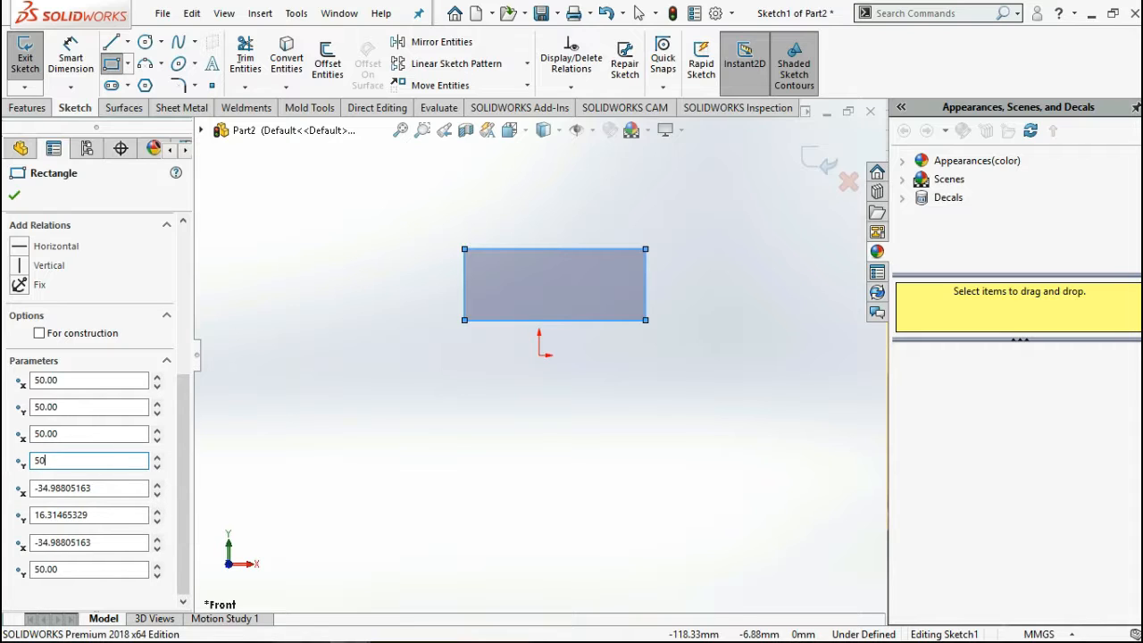
{"action": "type", "text": "50"}
{"action": "key", "text": "Return"}
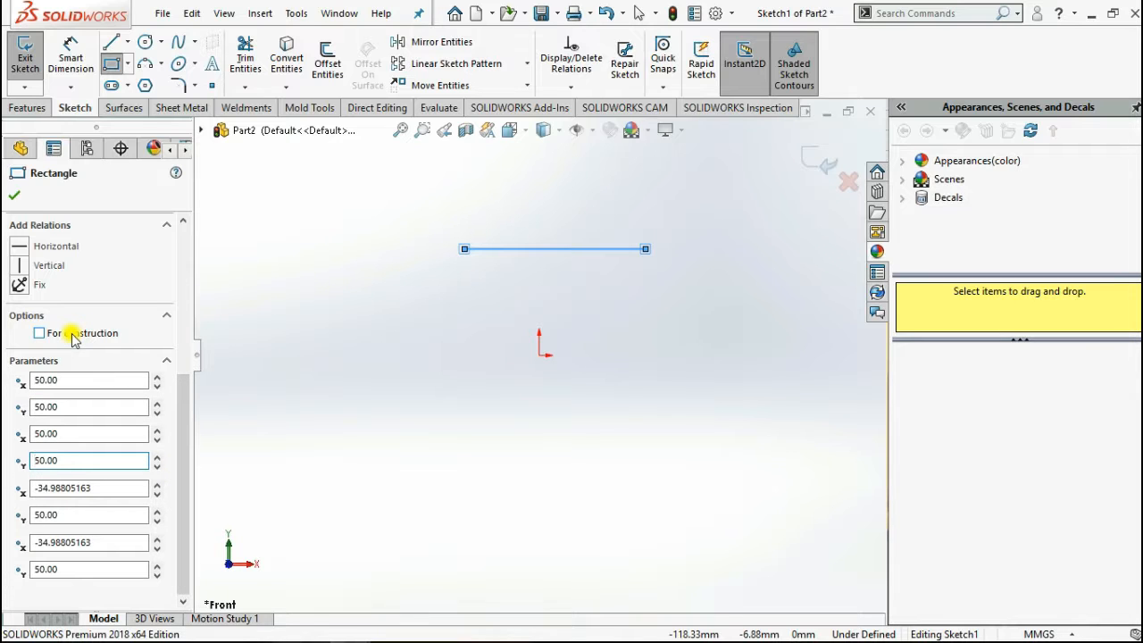
{"action": "left_click", "coordinate": [309, 320]}
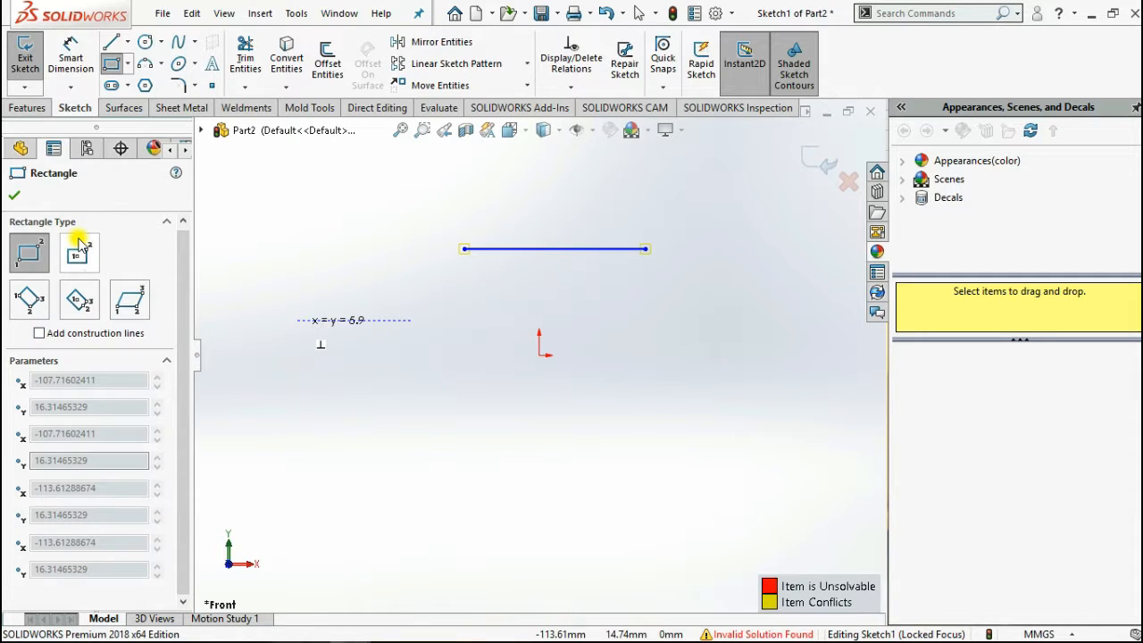
{"action": "key", "text": "Escape"}
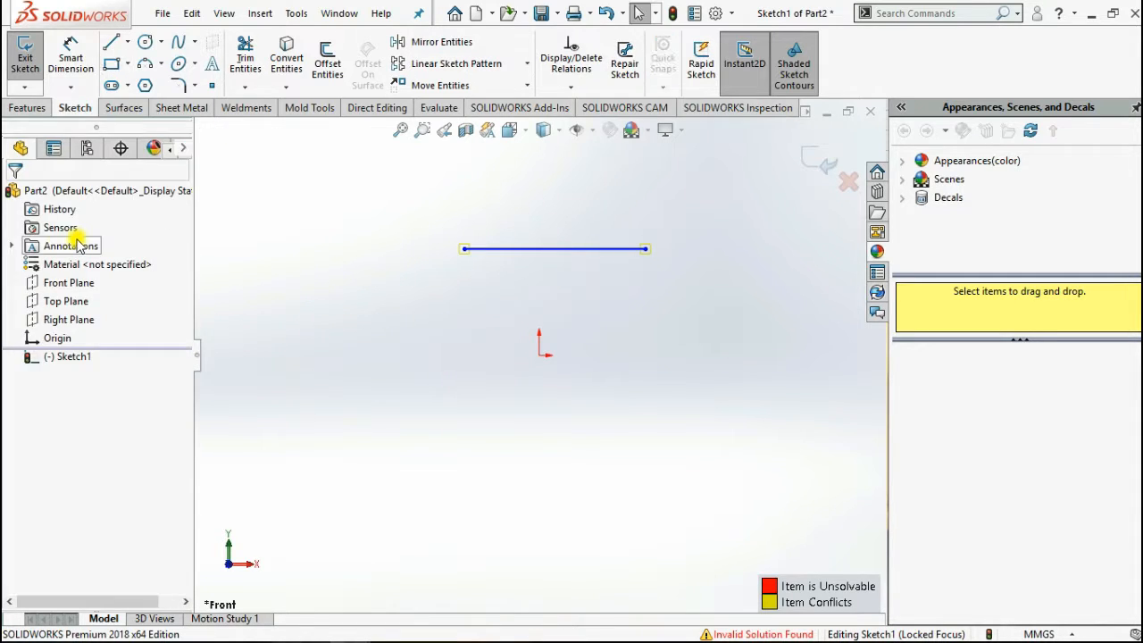
- Delete the collapsed rectangle's remaining lines above the origin so the sketch is empty
{"action": "left_click", "coordinate": [585, 257]}
{"action": "scroll", "coordinate": [583, 257], "scroll_direction": "down", "scroll_amount": 5}
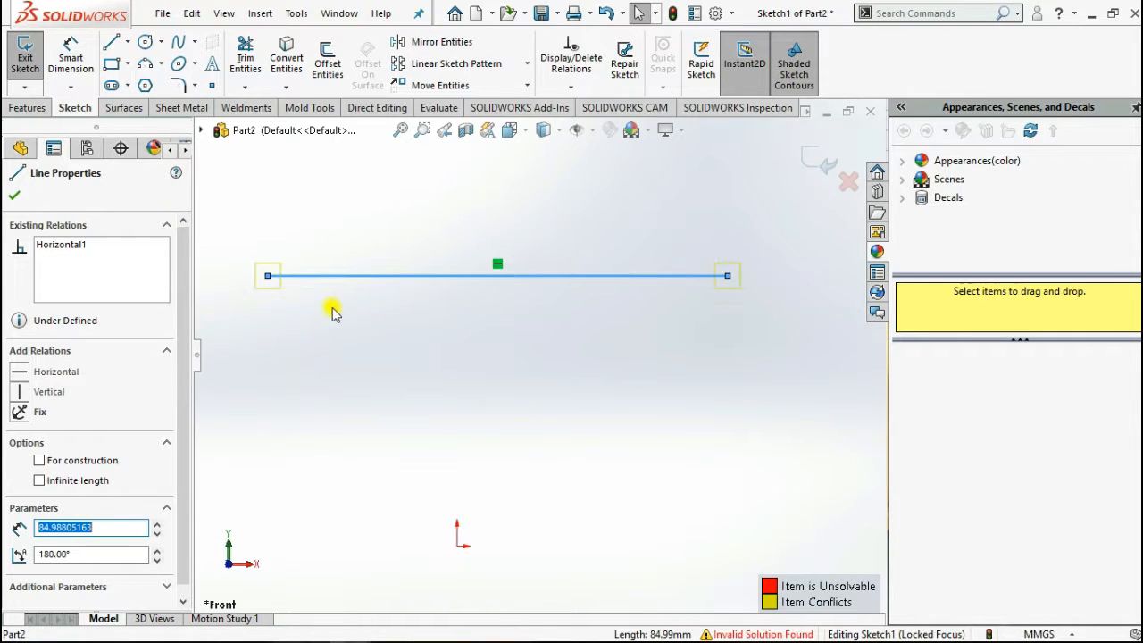
{"action": "left_click", "coordinate": [224, 350]}
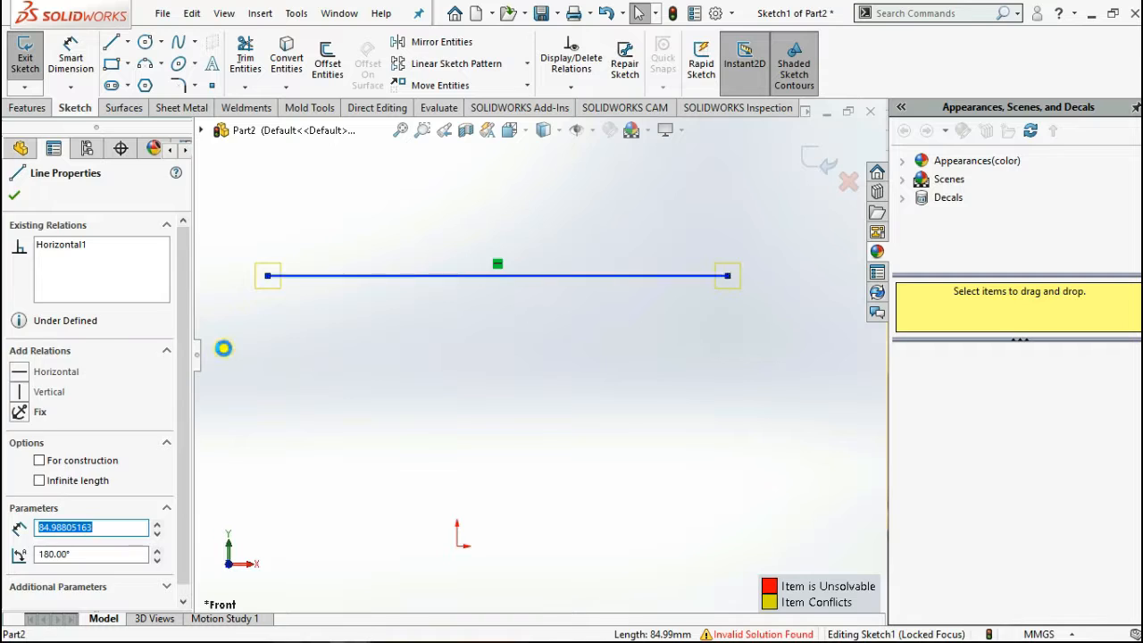
{"action": "left_click", "coordinate": [340, 282]}
{"action": "key", "text": "Delete"}
{"action": "left_click_drag", "start_coordinate": [251, 262], "coordinate": [773, 311]}
{"action": "key", "text": "Delete"}
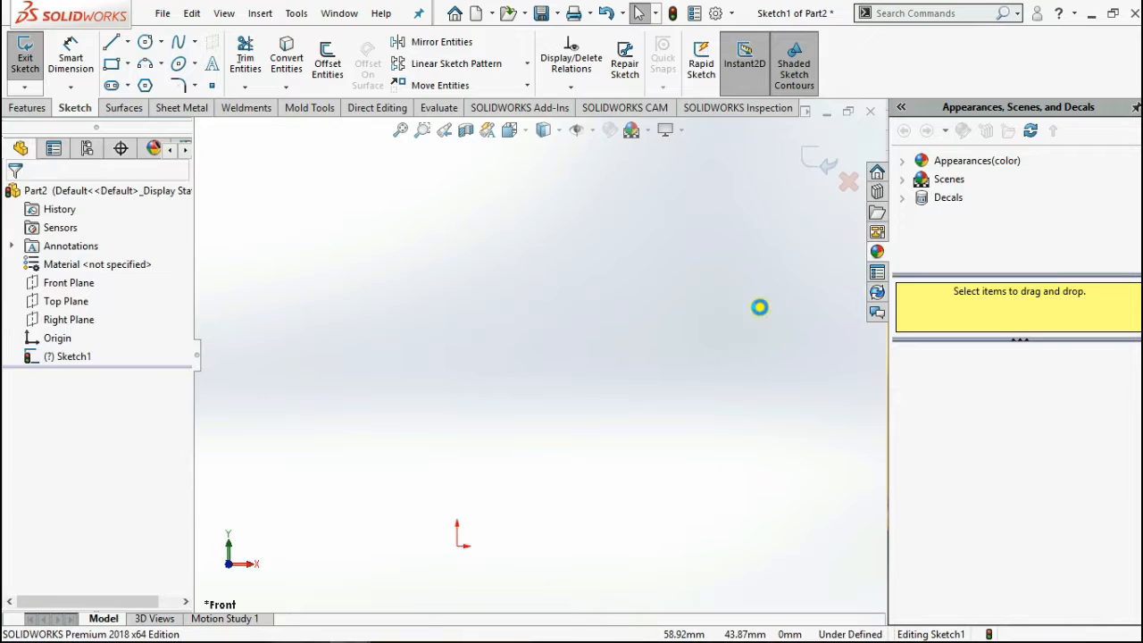
- Sketch a corner rectangle about 38 by 24 mm above the origin and leave the Rectangle tool
{"action": "left_click", "coordinate": [110, 63]}
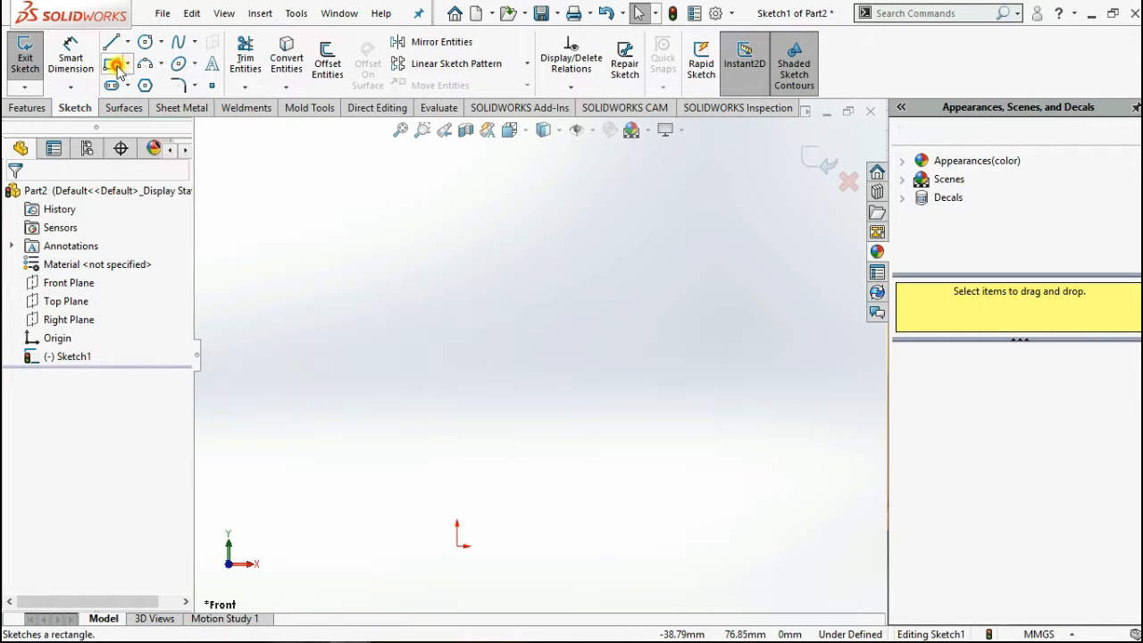
{"action": "left_click", "coordinate": [309, 262]}
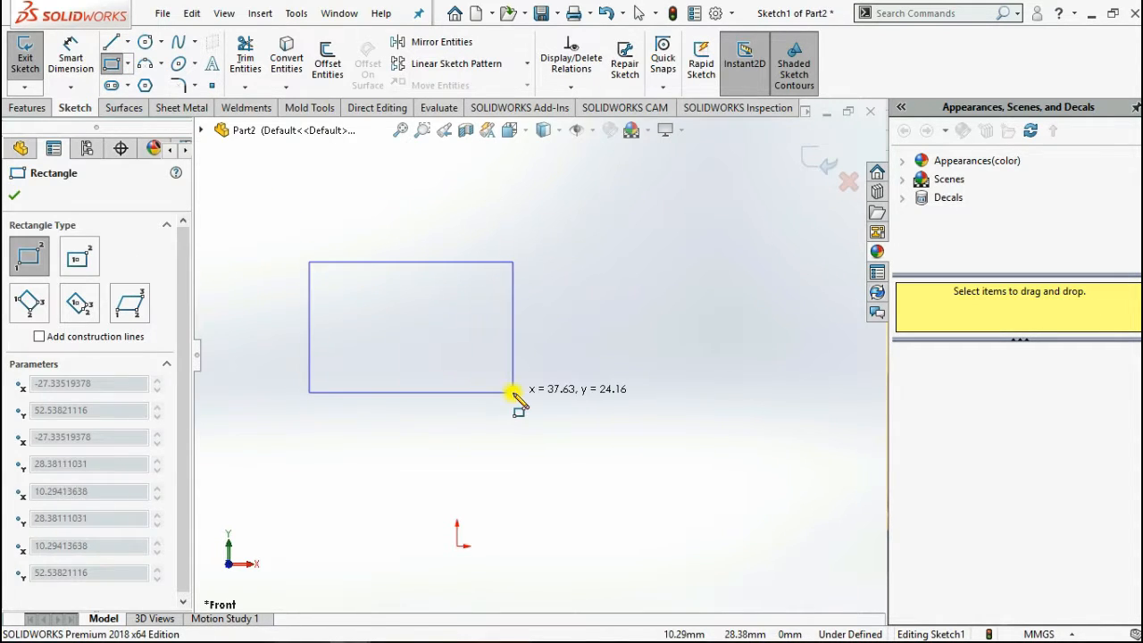
{"action": "left_click", "coordinate": [512, 392]}
{"action": "key", "text": "Escape"}
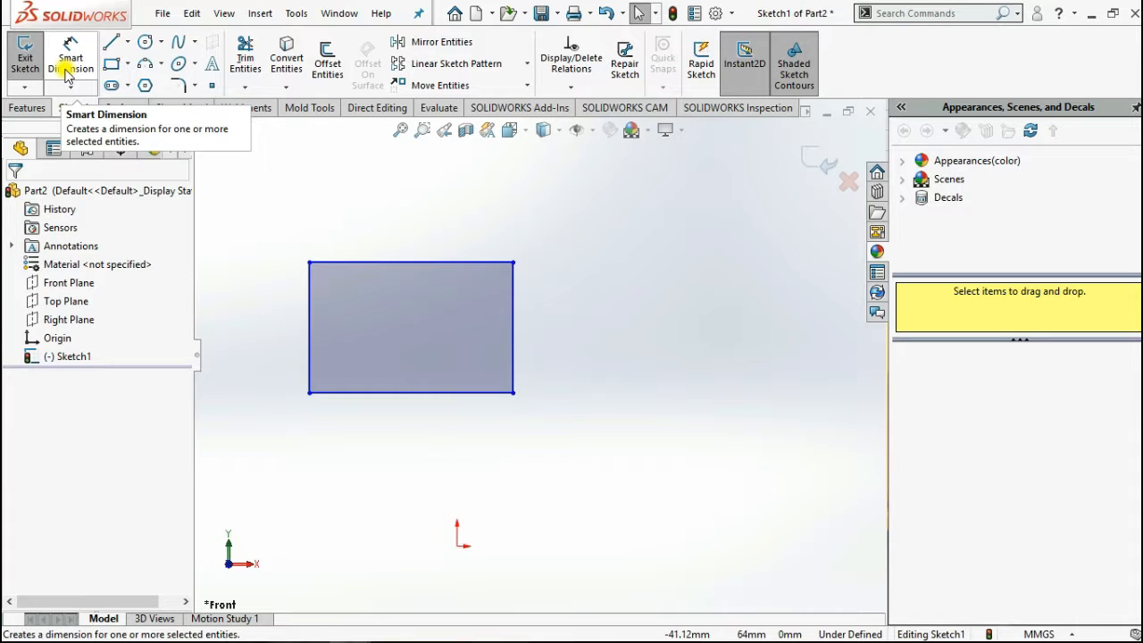
- Dimension the rectangle's bottom edge with Smart Dimension and set its length to 50 mm
{"action": "left_click", "coordinate": [71, 55]}
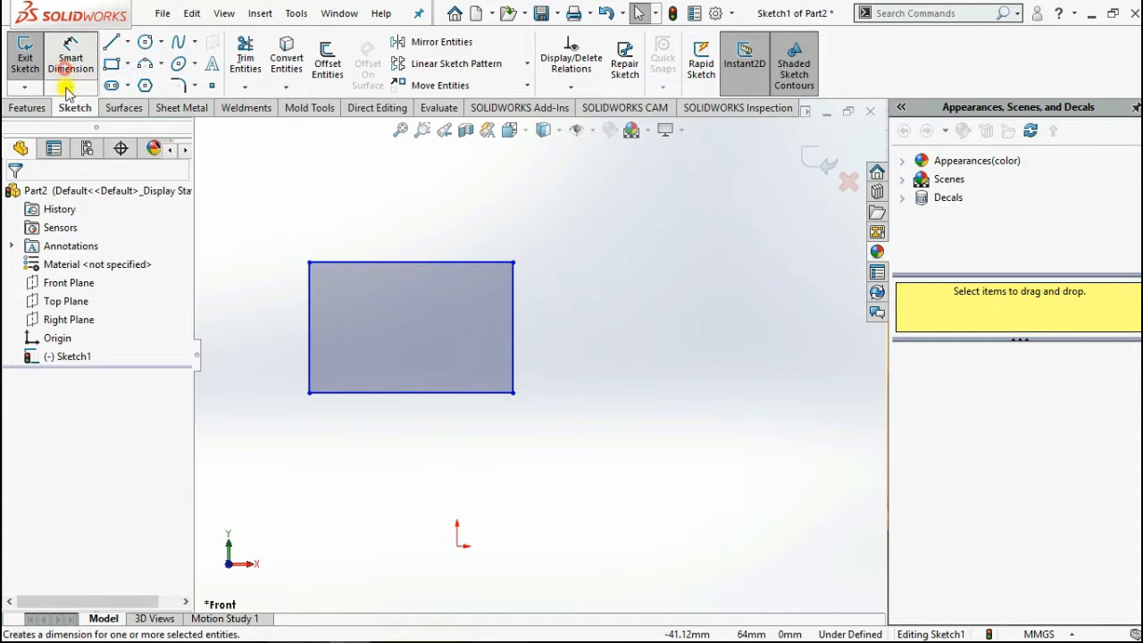
{"action": "left_click", "coordinate": [411, 395]}
{"action": "left_click", "coordinate": [408, 438]}
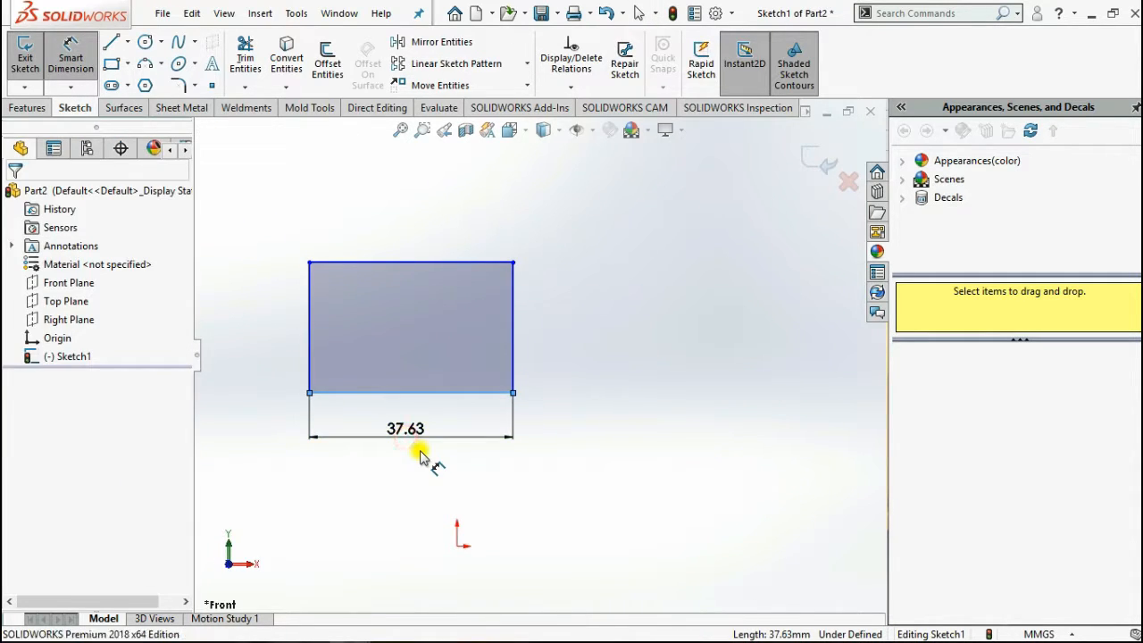
{"action": "type", "text": "50"}
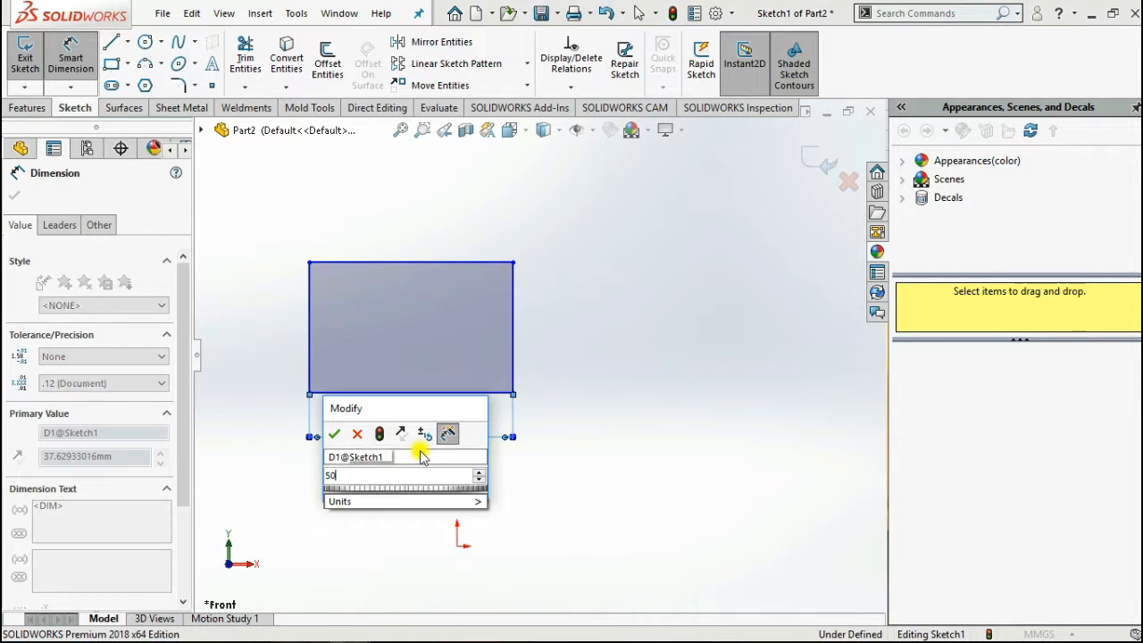
{"action": "key", "text": "Return"}
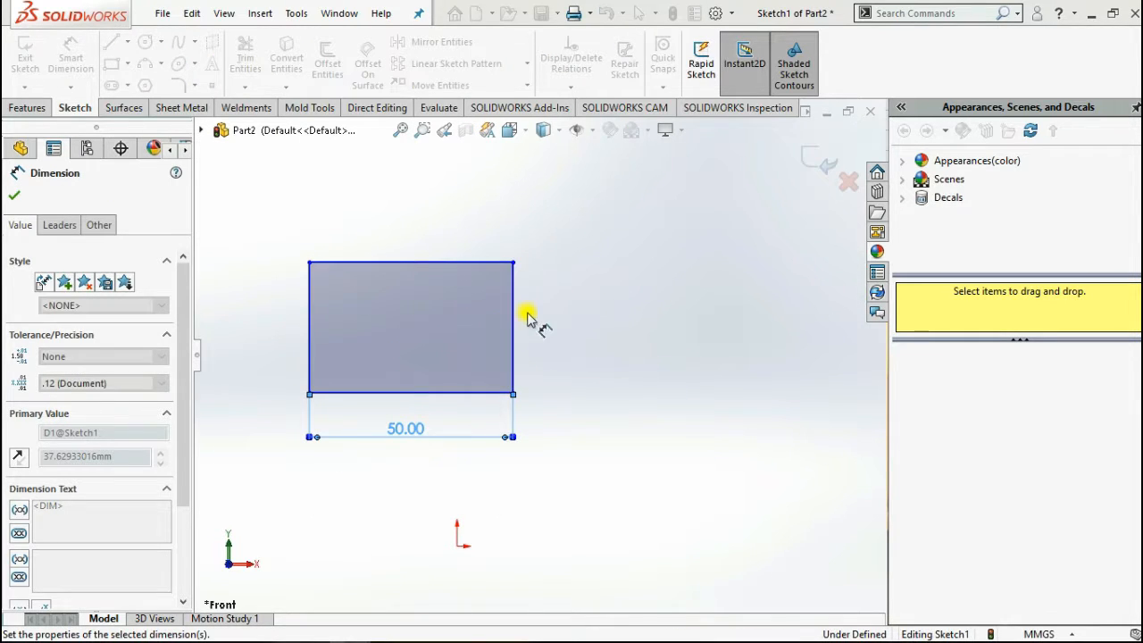
- Dimension the rectangle's right edge at 50 mm and leave the Smart Dimension tool
{"action": "left_click", "coordinate": [512, 326]}
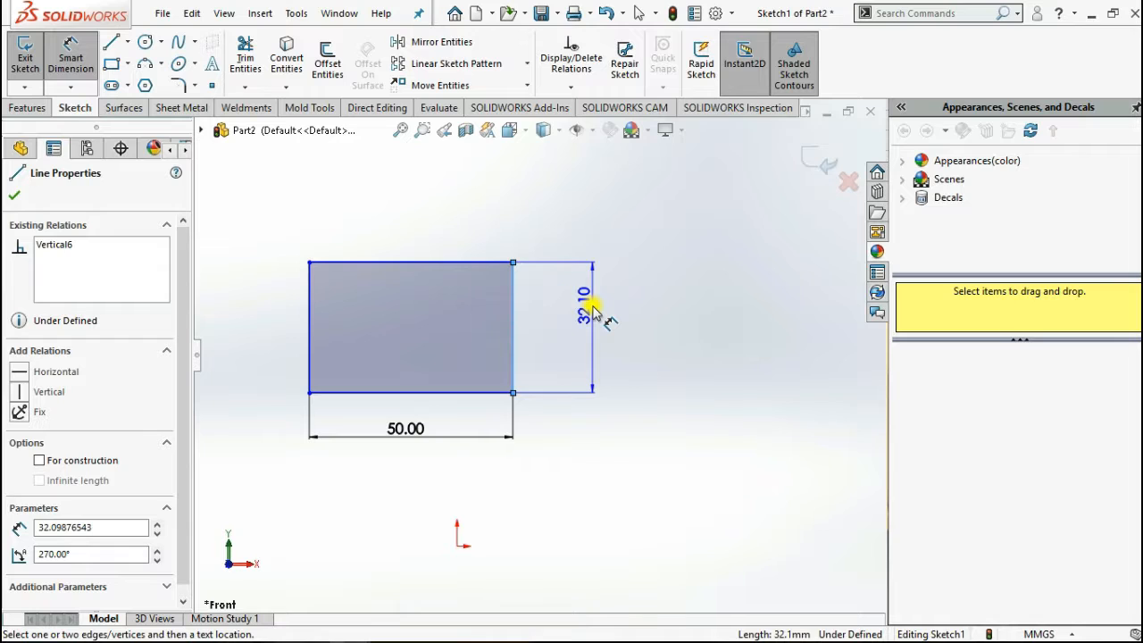
{"action": "key", "text": "c"}
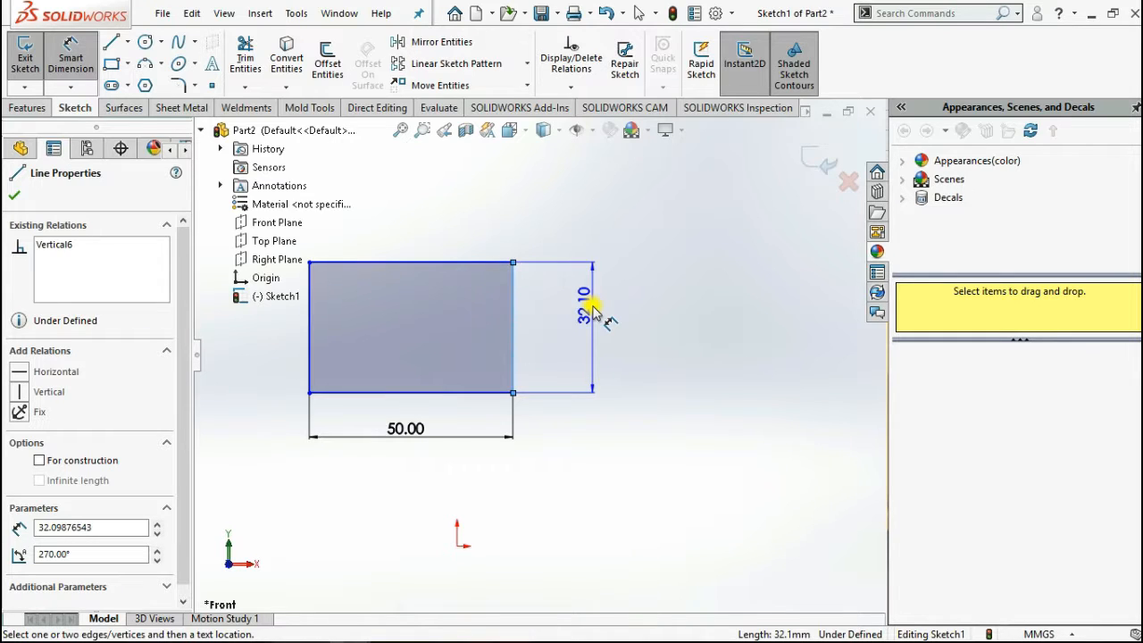
{"action": "left_click", "coordinate": [580, 318]}
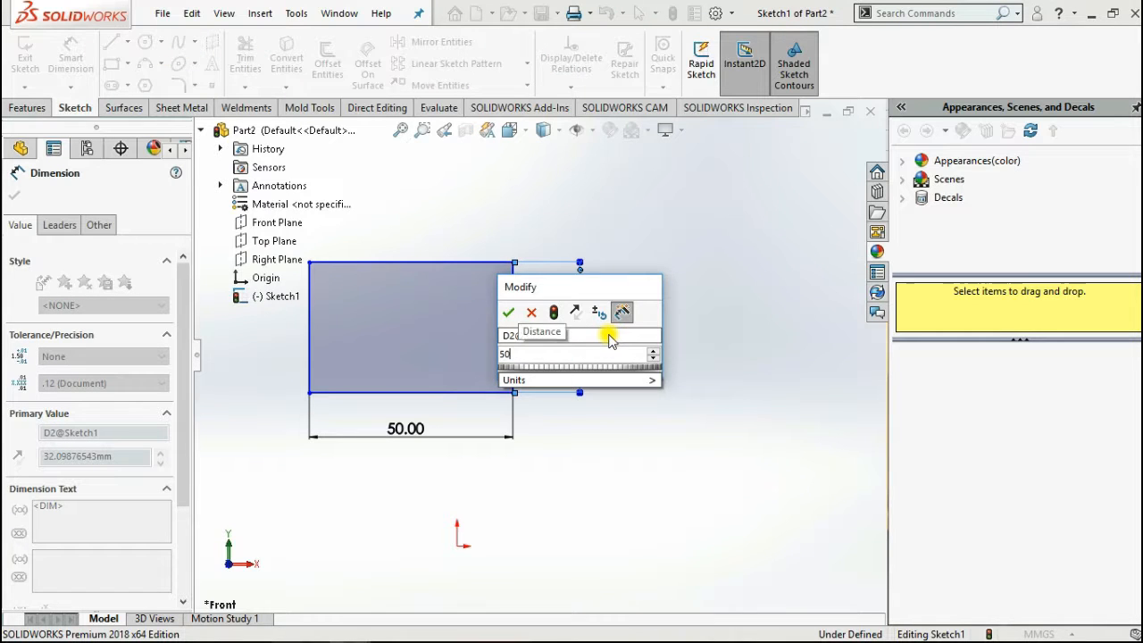
{"action": "key", "text": "Escape"}
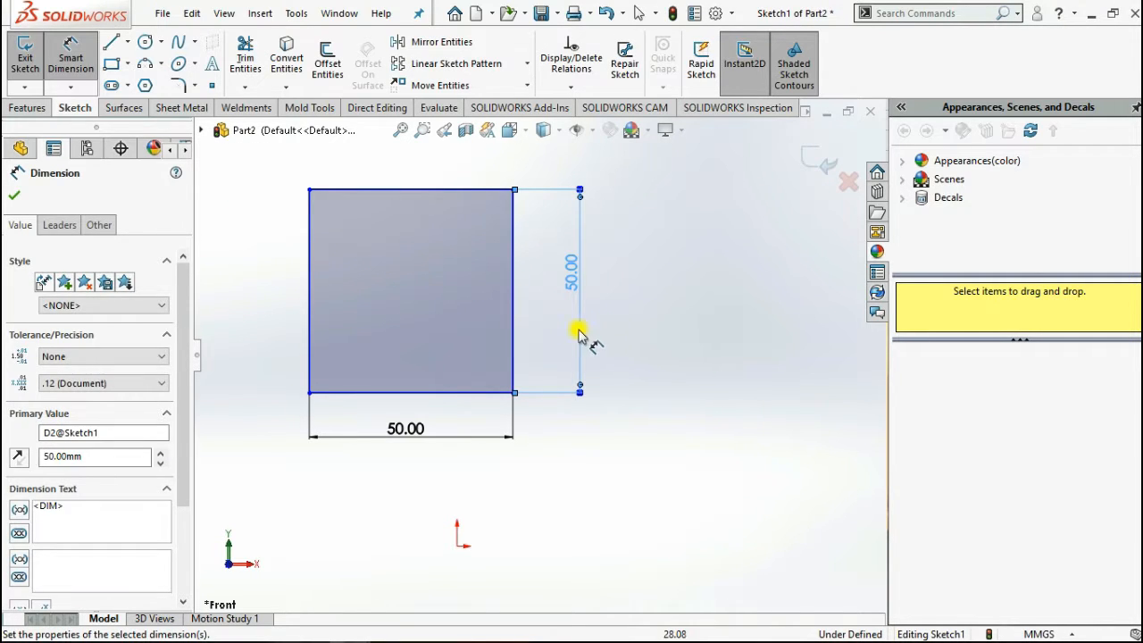
{"action": "left_click", "coordinate": [497, 338]}
{"action": "key", "text": "Escape"}
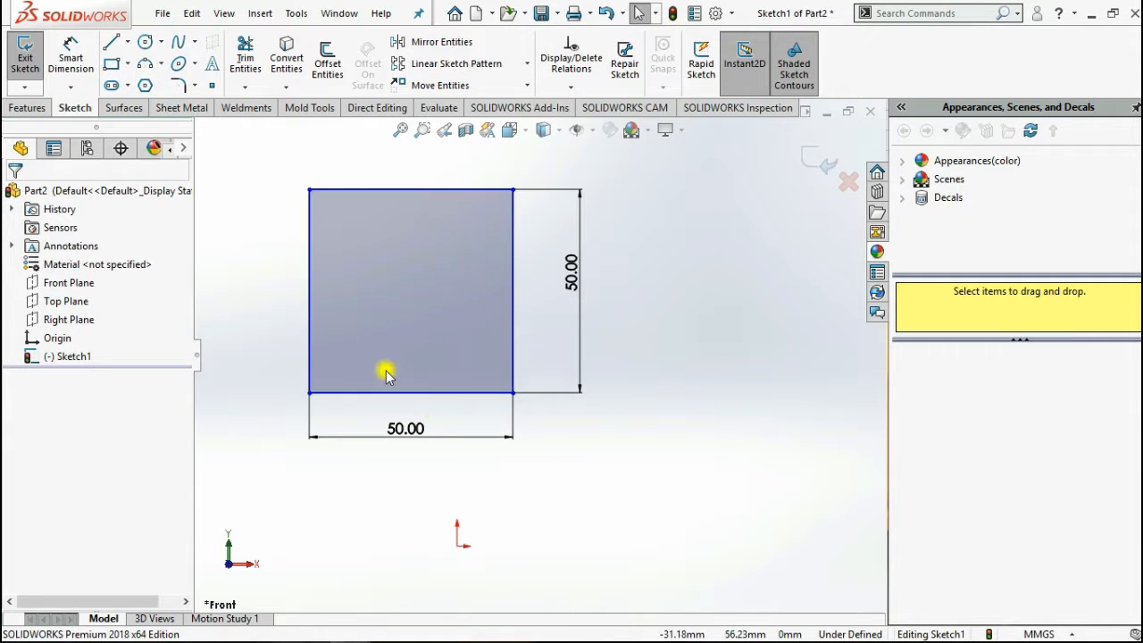
- Change both the width and the height dimension of the square to 5 mm
{"action": "double_click", "coordinate": [413, 432]}
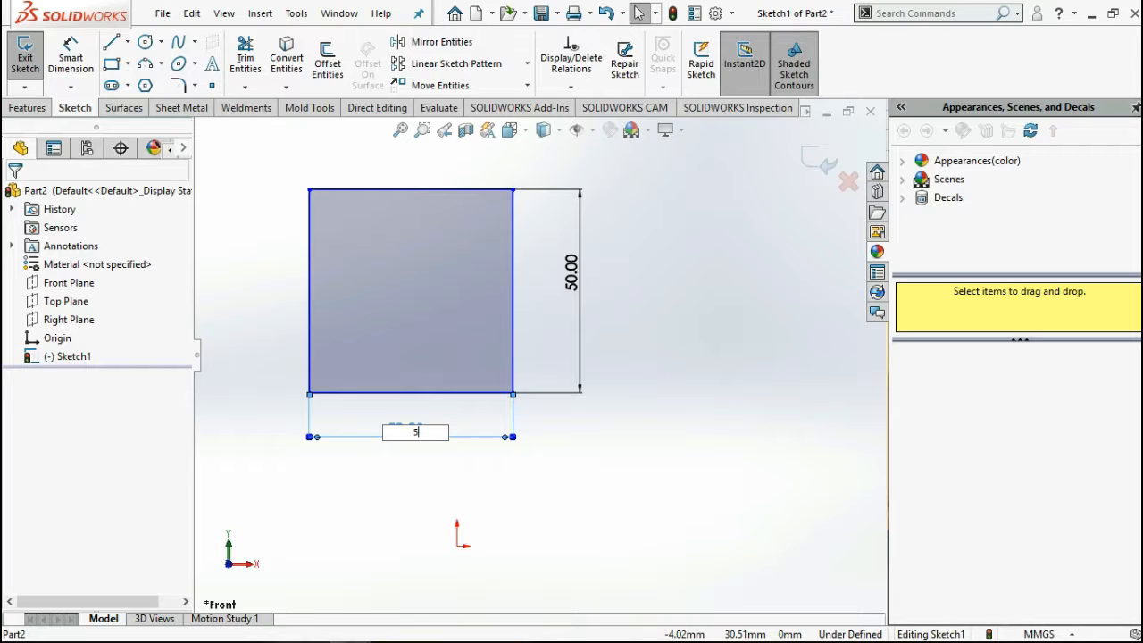
{"action": "key", "text": "Return"}
{"action": "left_click", "coordinate": [574, 274]}
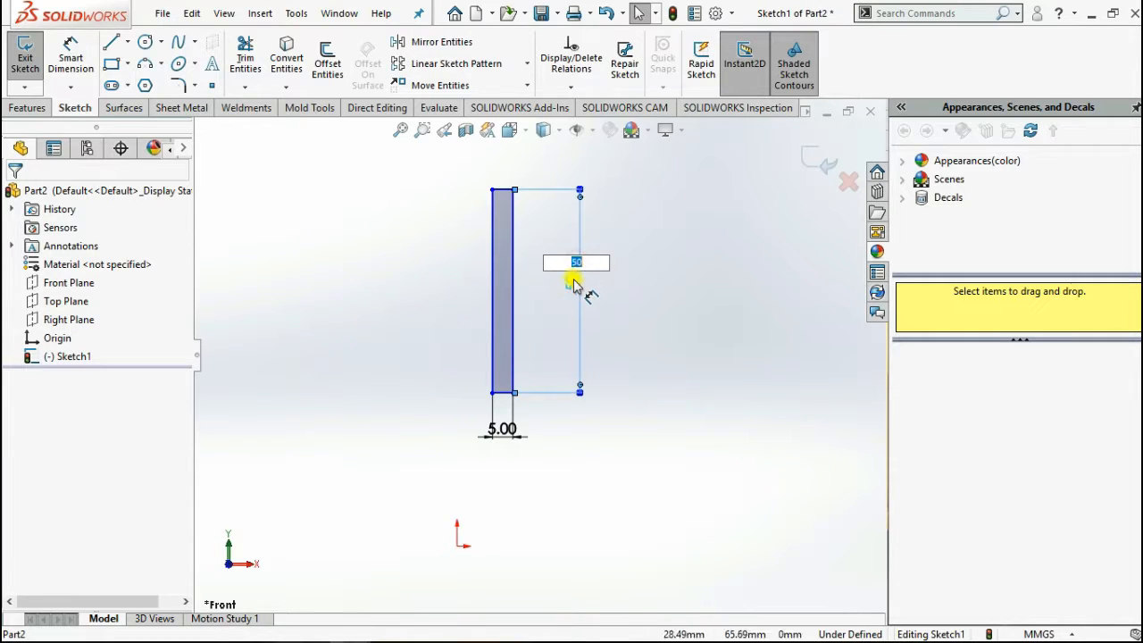
{"action": "type", "text": "5"}
{"action": "key", "text": "Return"}
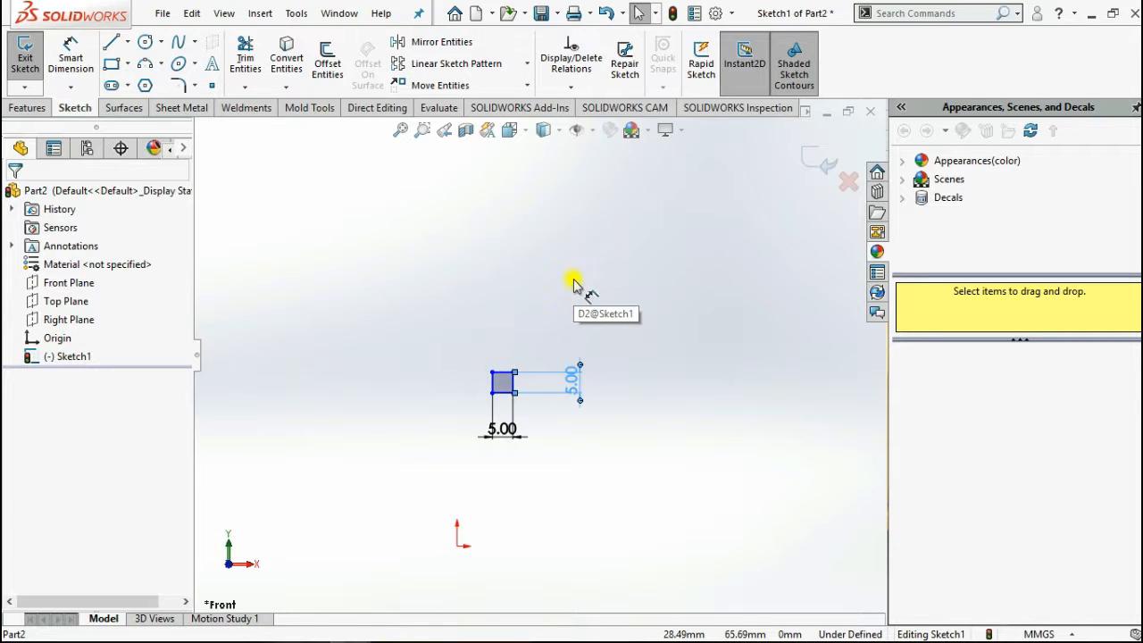
- Extrude the square profile as a blind boss with a depth of 5 mm
{"action": "left_click", "coordinate": [27, 107]}
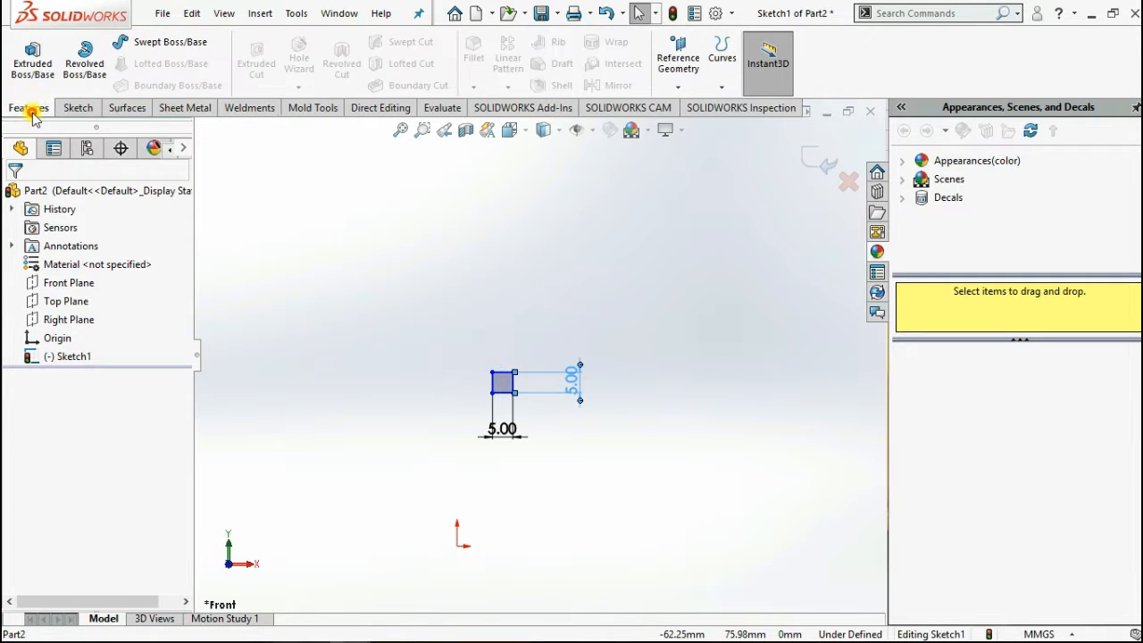
{"action": "left_click", "coordinate": [40, 64]}
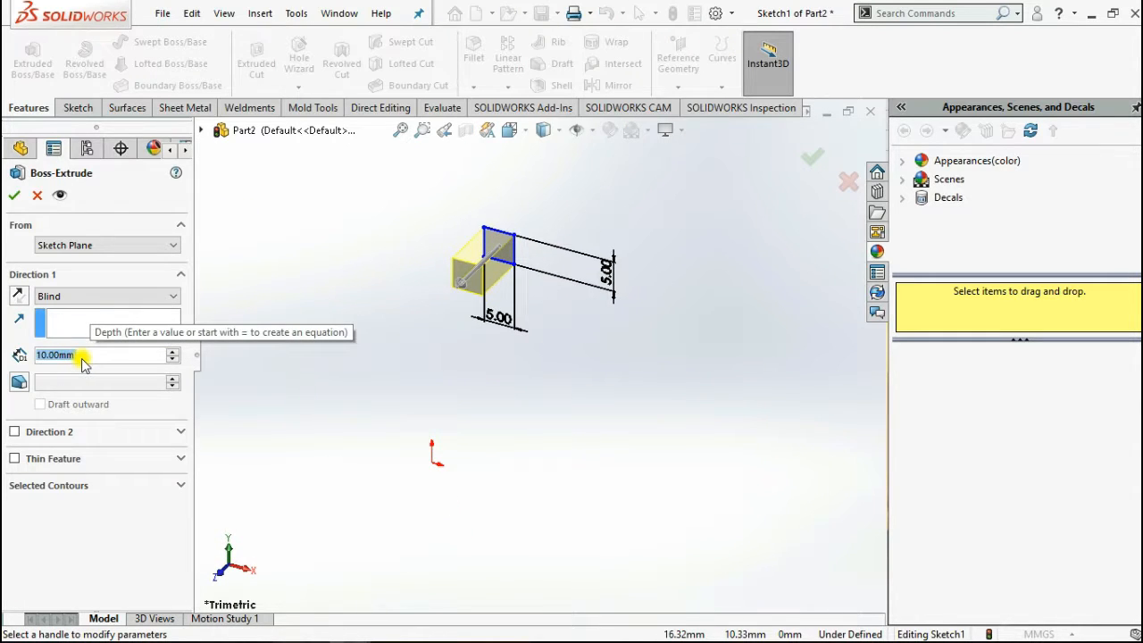
{"action": "type", "text": "5"}
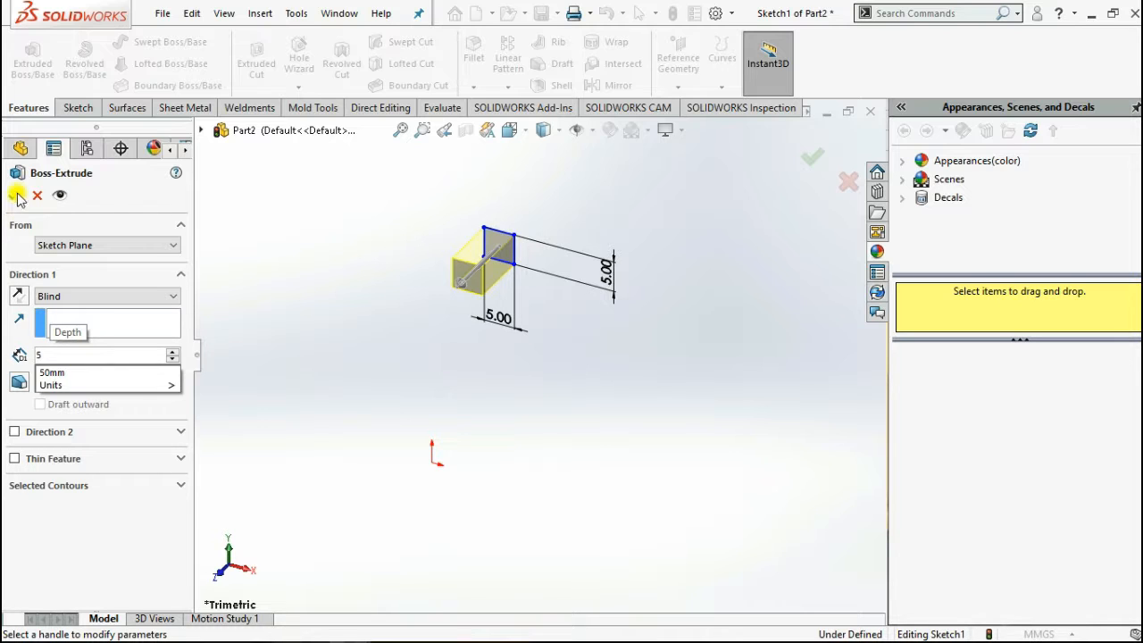
{"action": "key", "text": "Return"}
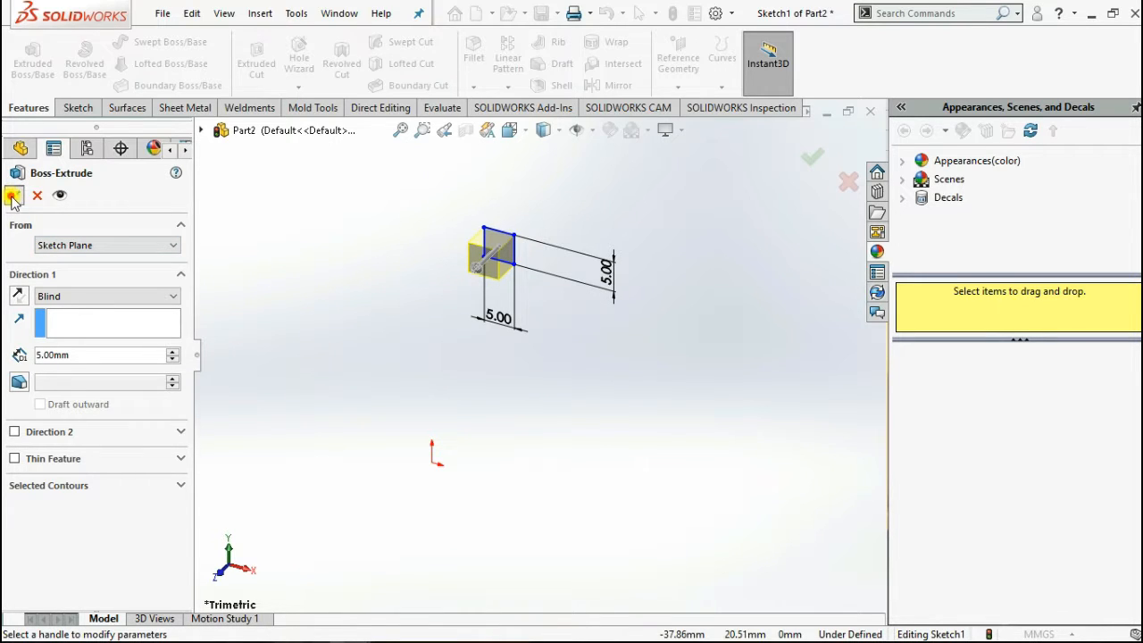
{"action": "left_click", "coordinate": [12, 197]}
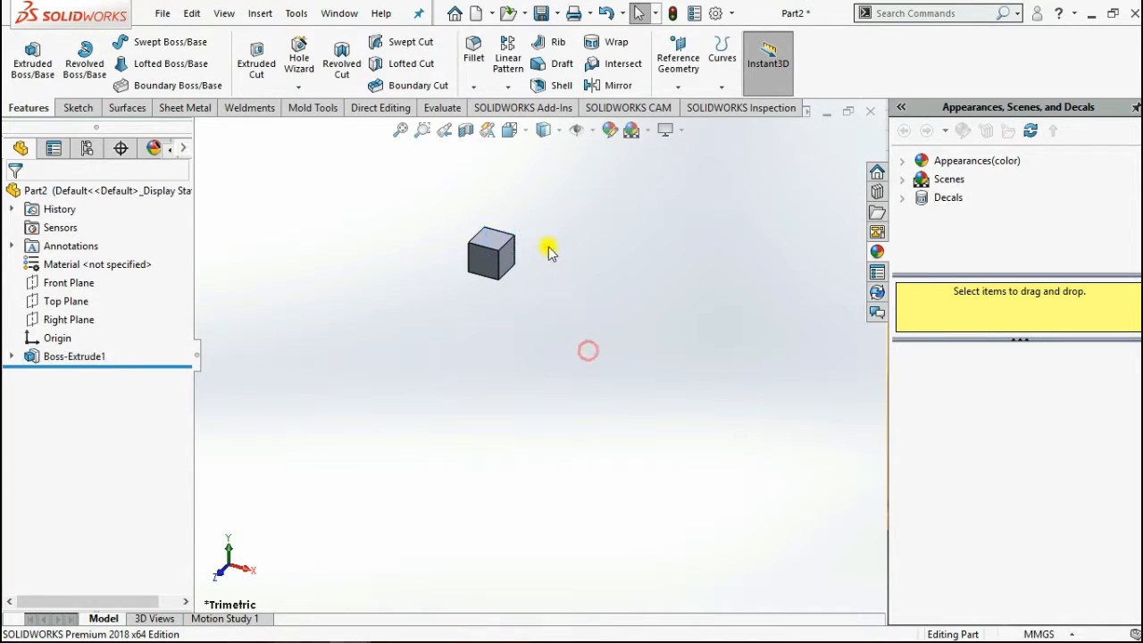
- Save the cube part under the file name block in the SOLIDWORKS Downloads folder
{"action": "scroll", "coordinate": [548, 251], "scroll_direction": "up", "scroll_amount": 2}
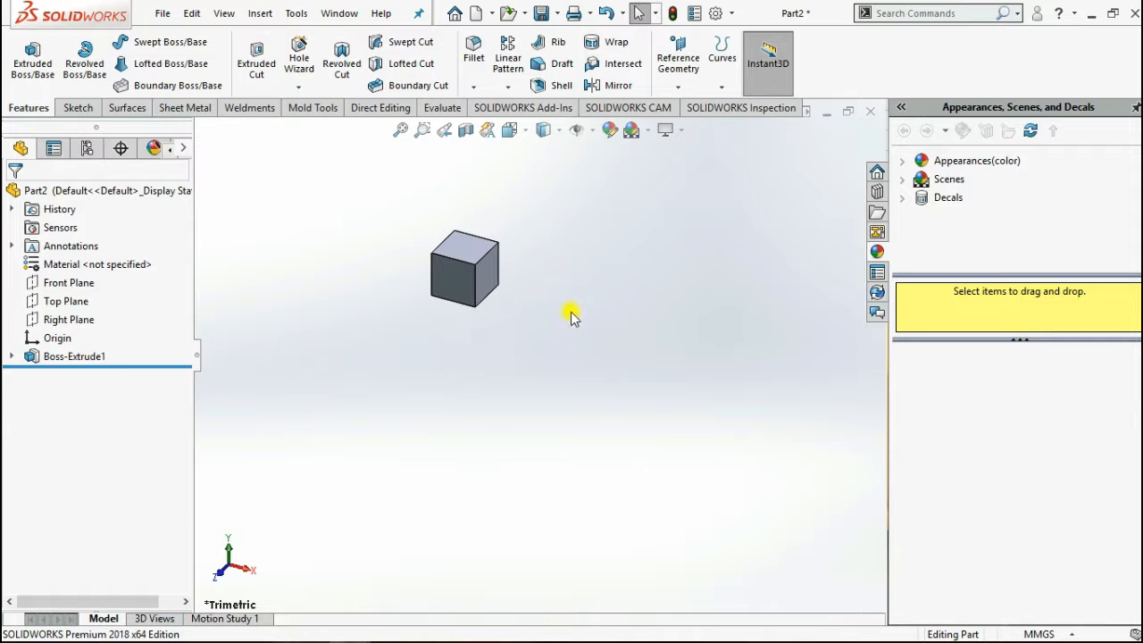
{"action": "left_click", "coordinate": [163, 12]}
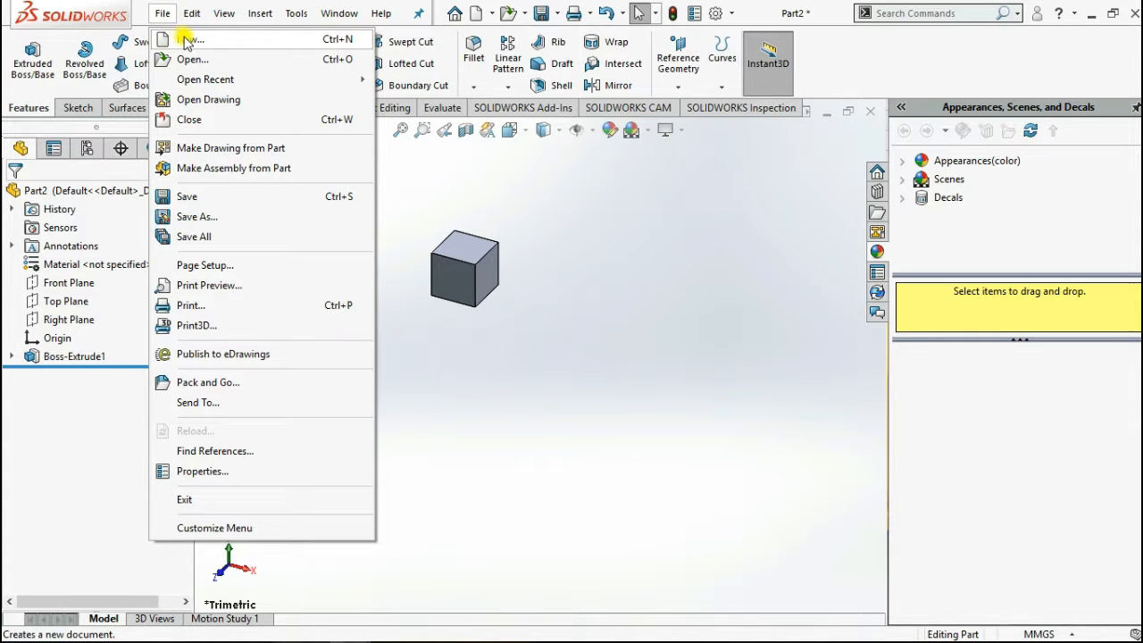
{"action": "left_click", "coordinate": [190, 197]}
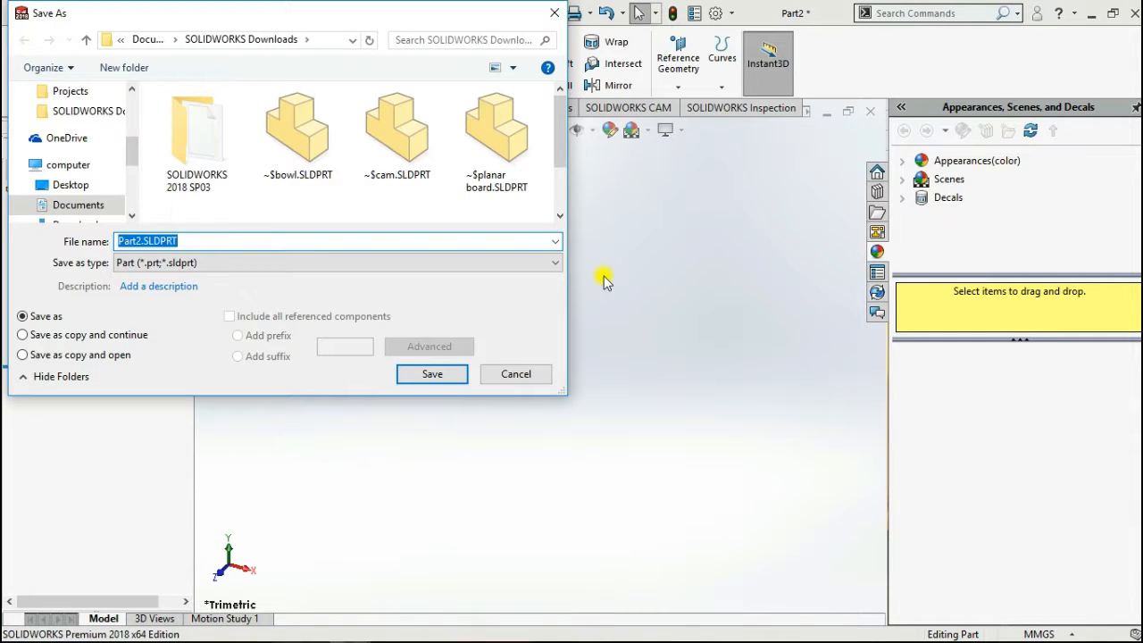
{"action": "type", "text": "block"}
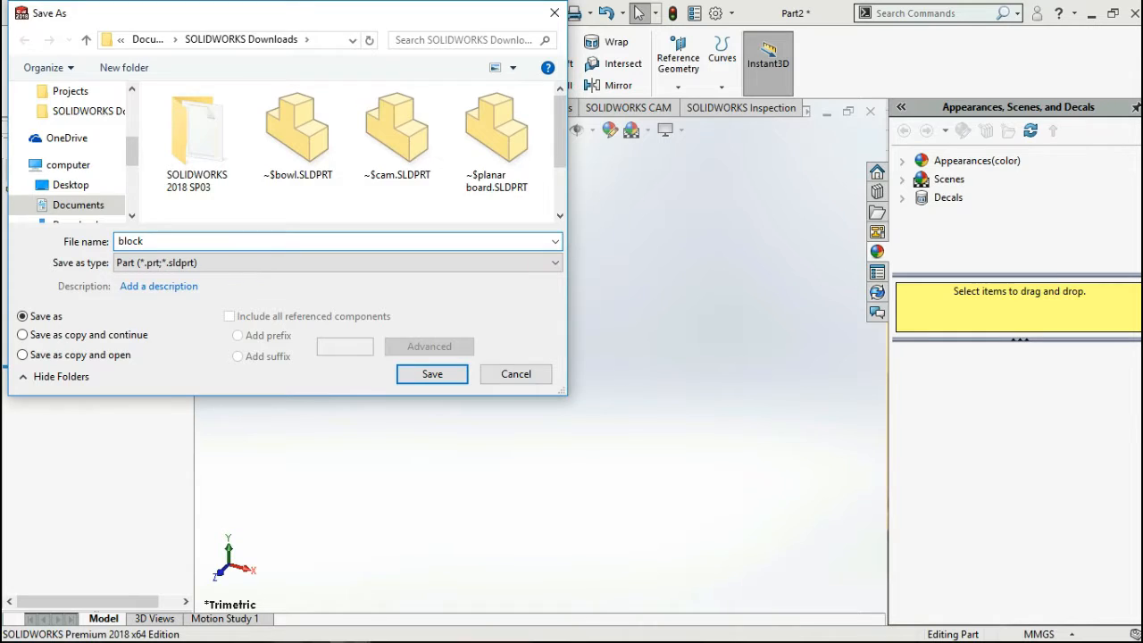
{"action": "key", "text": "Return"}
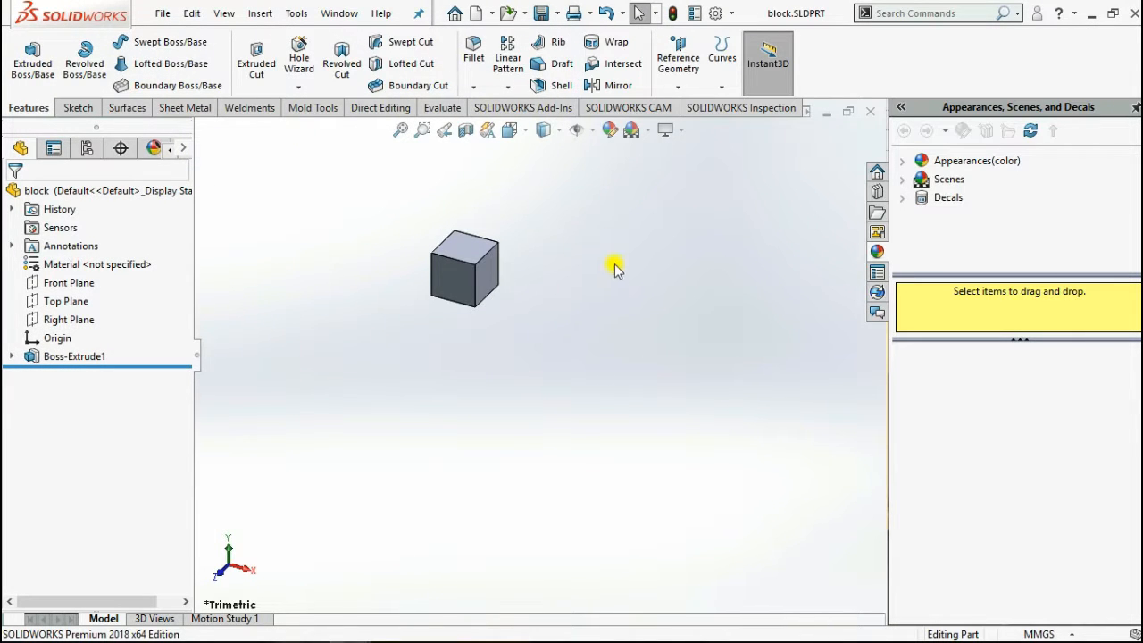
- Create a new assembly document
{"action": "left_click", "coordinate": [161, 14]}
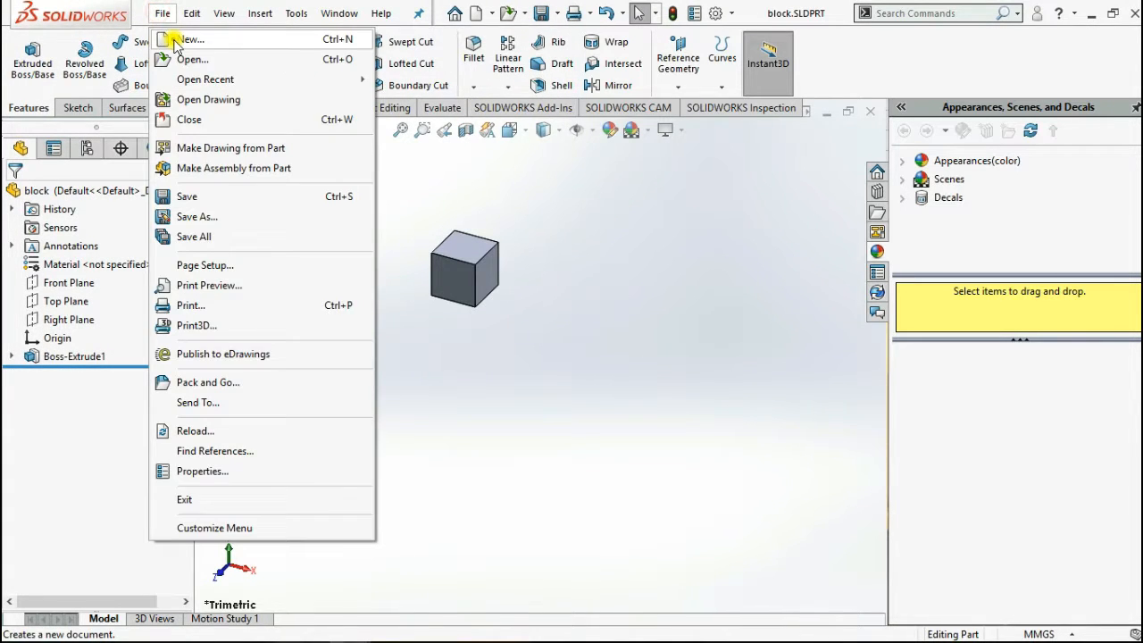
{"action": "left_click", "coordinate": [189, 39]}
{"action": "left_click", "coordinate": [556, 293]}
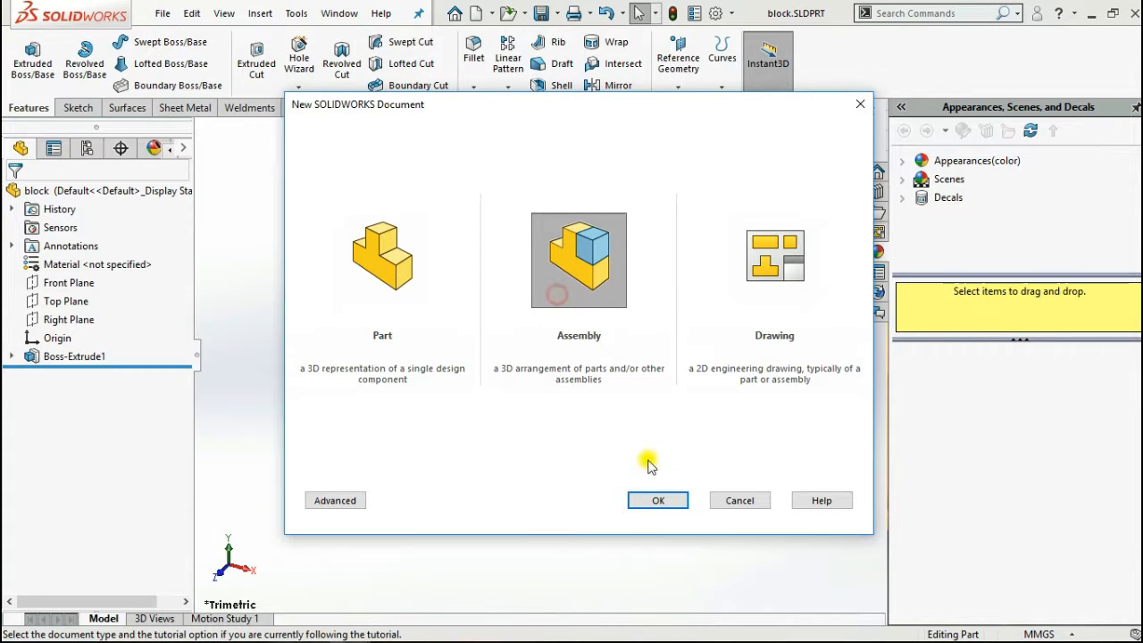
{"action": "left_click", "coordinate": [654, 497]}
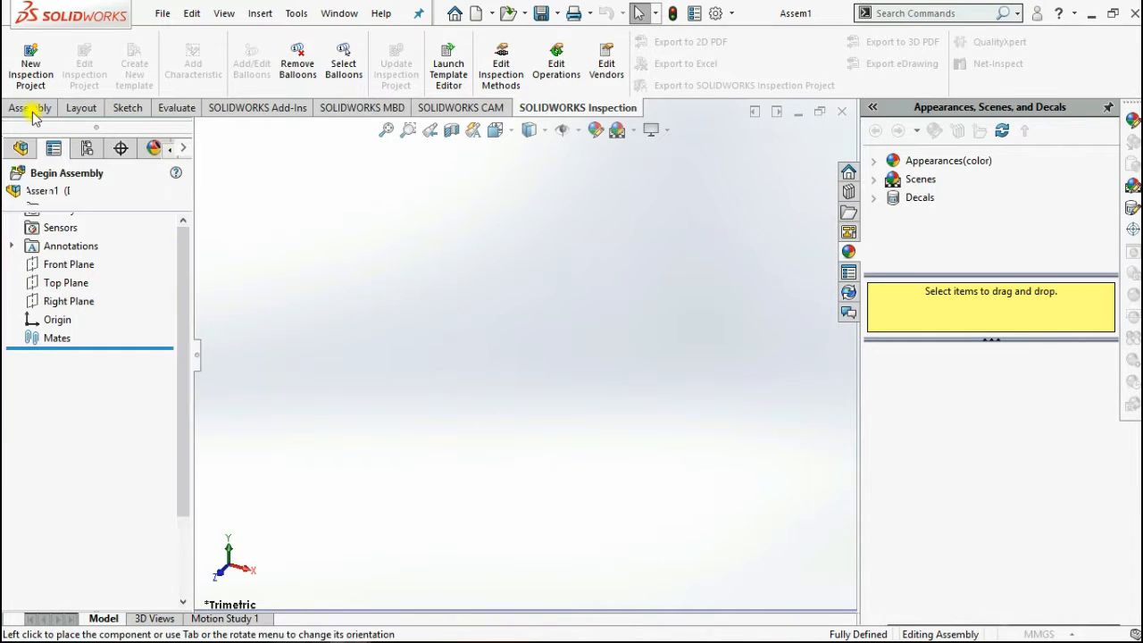
- Place the bowl part in the middle of the assembly's graphics area as the first component
{"action": "left_click", "coordinate": [46, 396]}
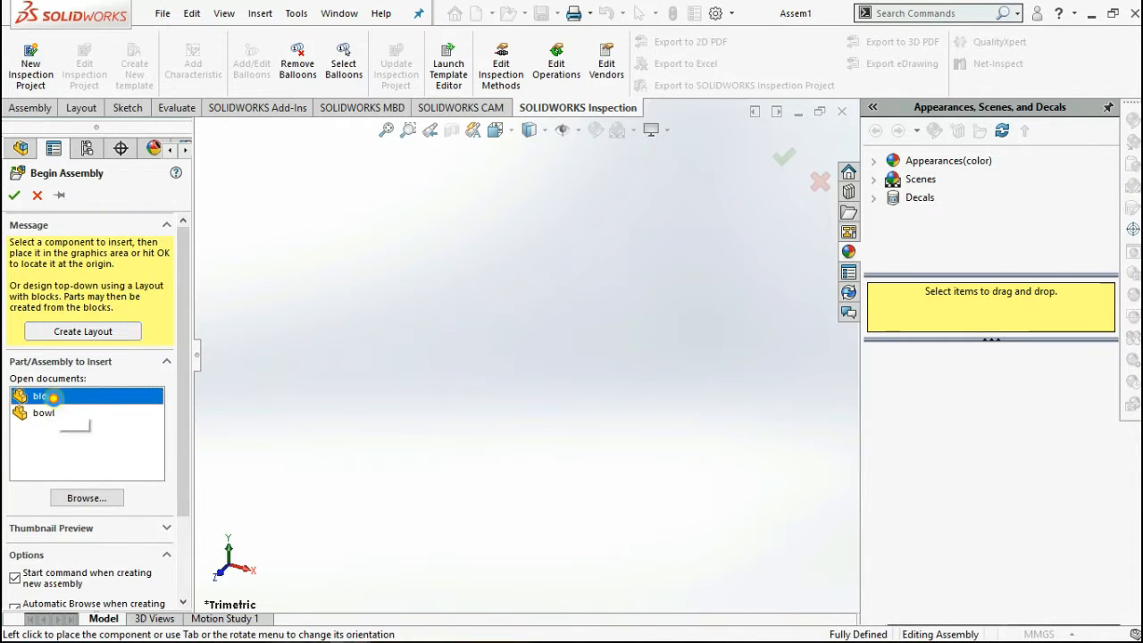
{"action": "left_click", "coordinate": [52, 415]}
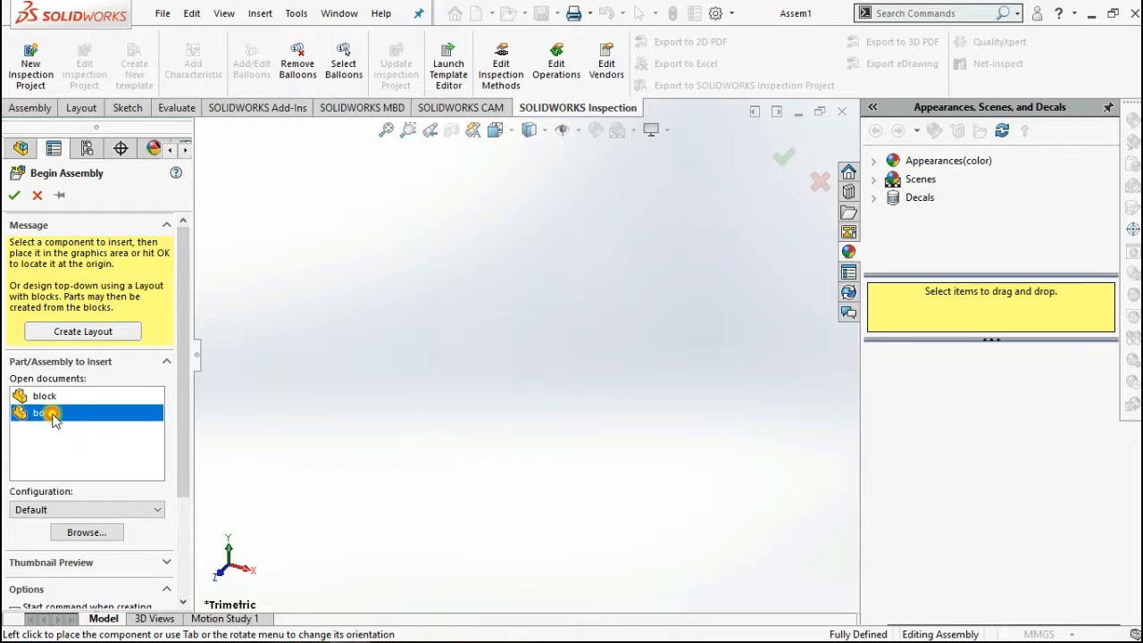
{"action": "left_click", "coordinate": [489, 369]}
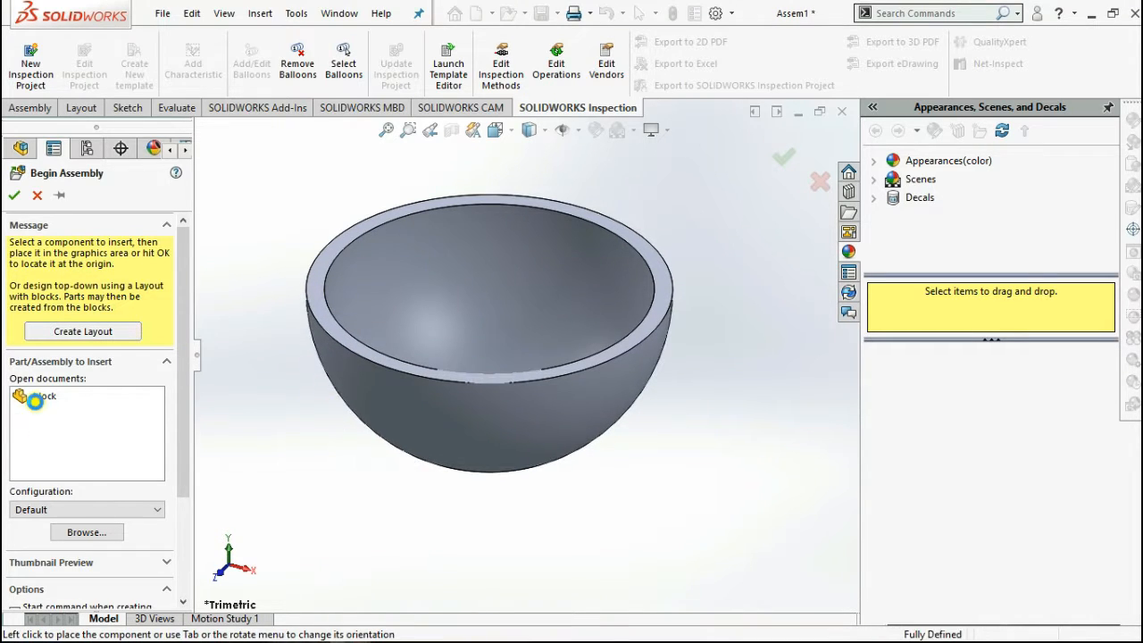
- Insert the block part into the assembly, placing it just above the back of the bowl's rim
{"action": "left_click", "coordinate": [30, 107]}
{"action": "left_click", "coordinate": [96, 63]}
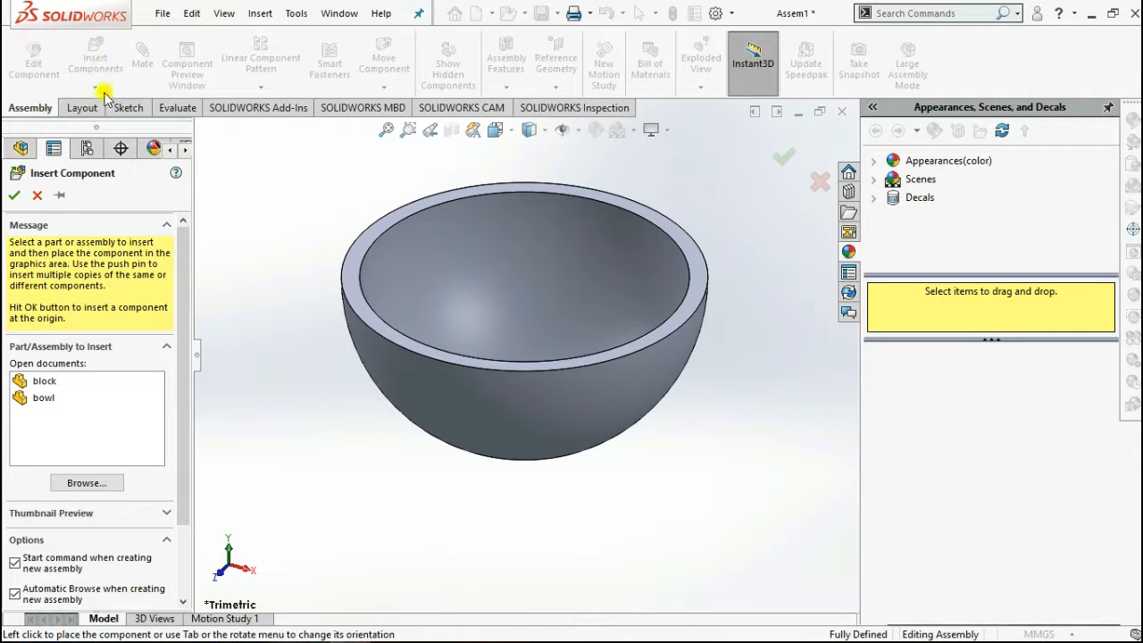
{"action": "left_click", "coordinate": [41, 380]}
{"action": "left_click", "coordinate": [471, 173]}
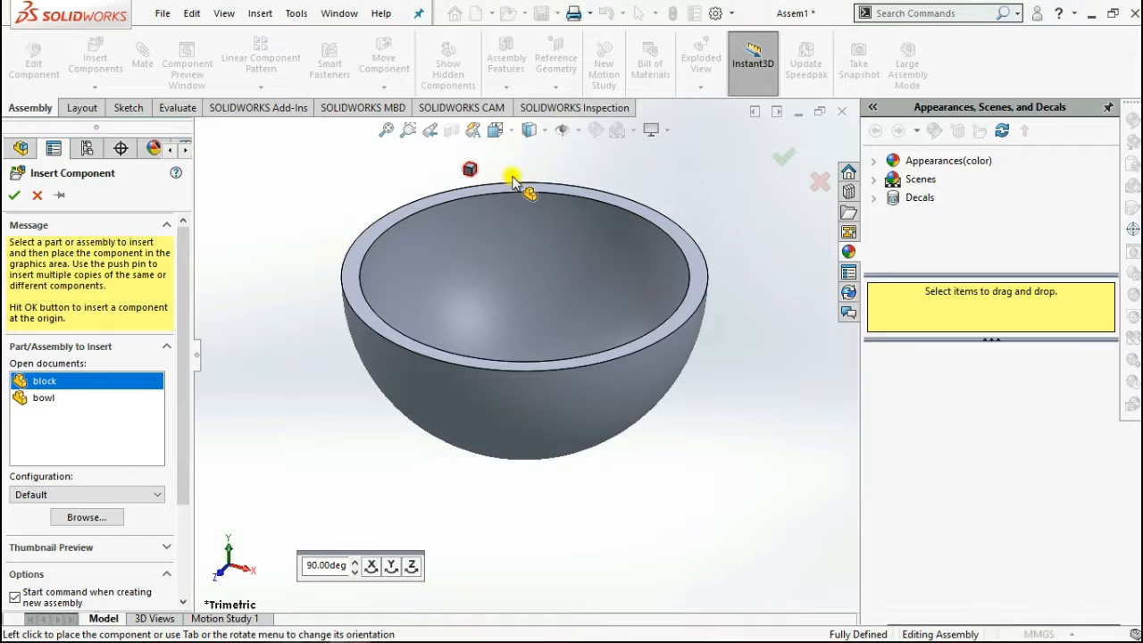
- In the top view, move the block from the rim to a spot inside the bowl's opening
{"action": "scroll", "coordinate": [452, 240], "scroll_direction": "up", "scroll_amount": 3}
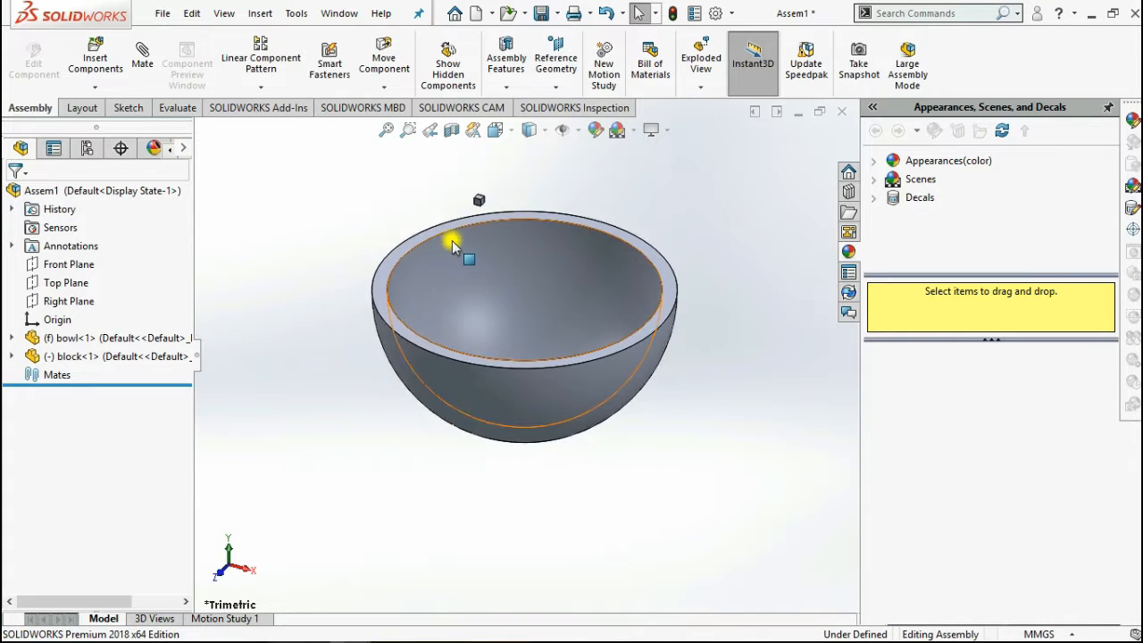
{"action": "key", "text": "space"}
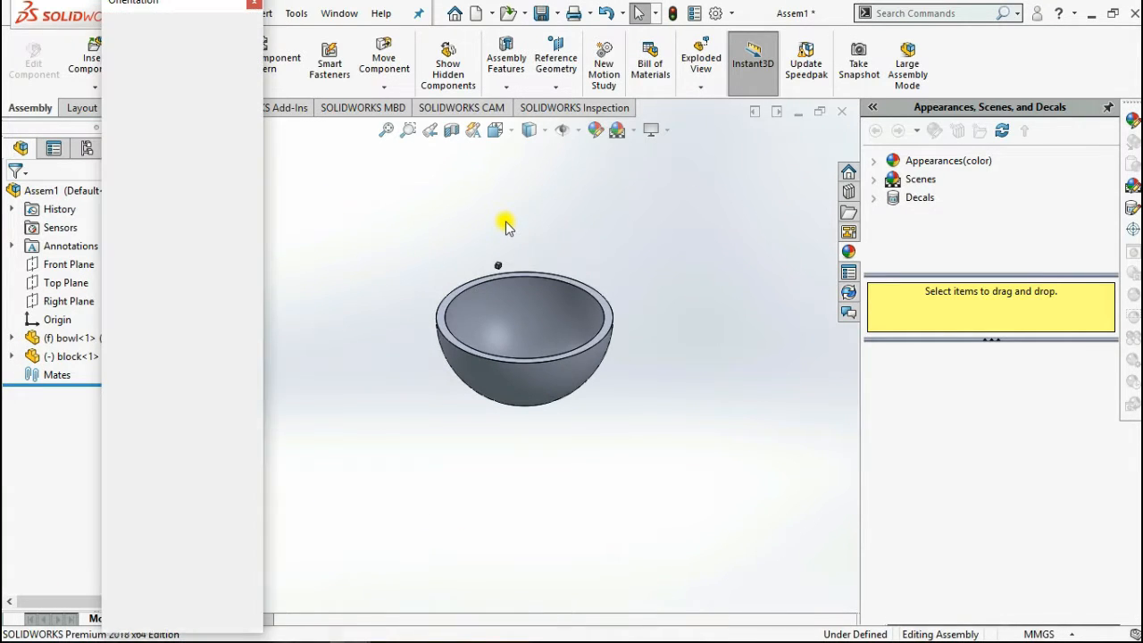
{"action": "left_click", "coordinate": [430, 327]}
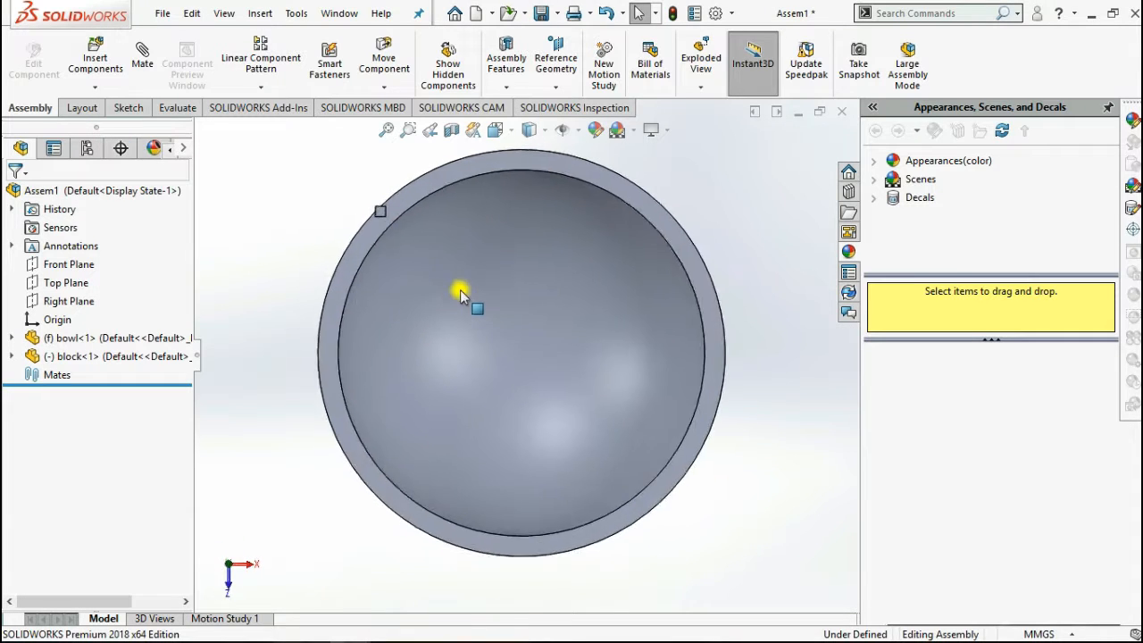
{"action": "left_click_drag", "start_coordinate": [379, 214], "coordinate": [386, 308]}
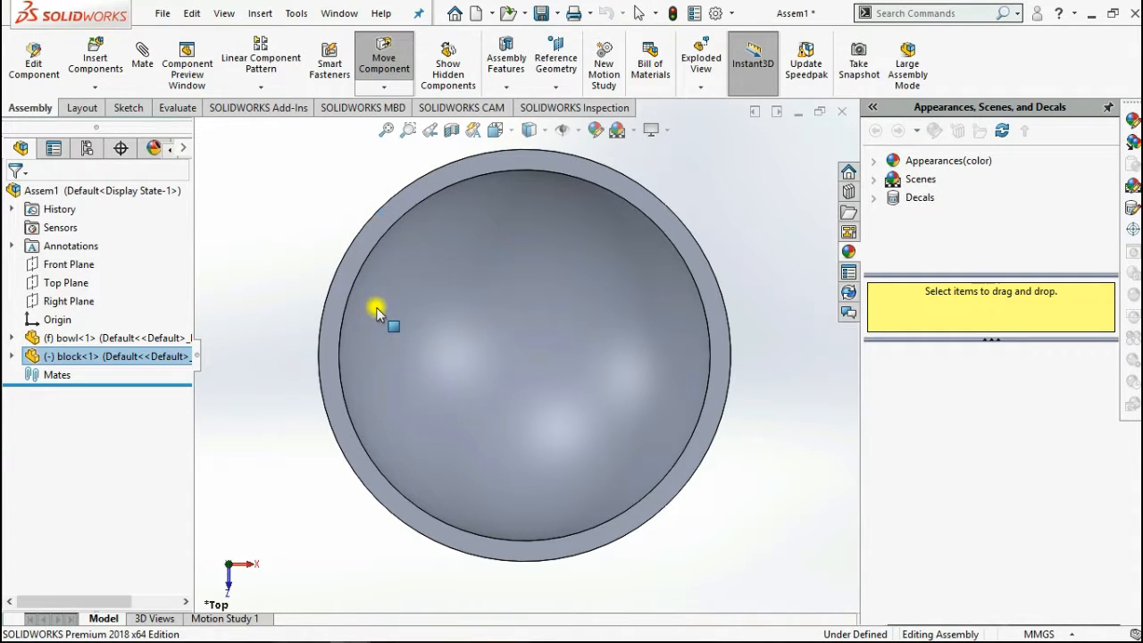
- In the right side view, move the block away from the rim plane so it floats well above the bowl's opening
{"action": "key", "text": "space"}
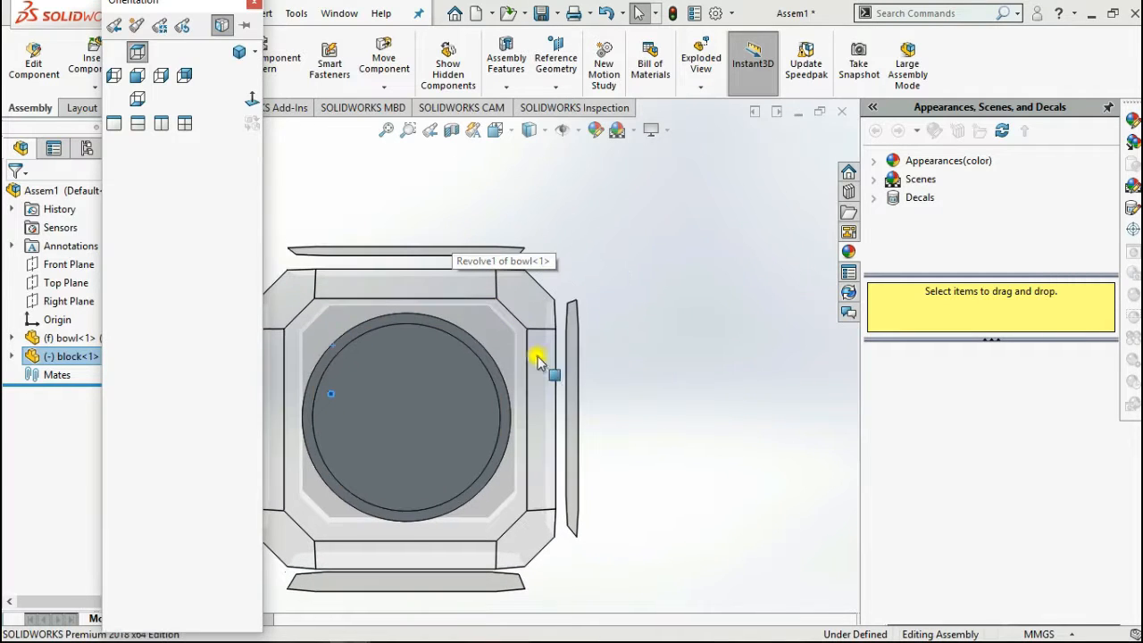
{"action": "left_click", "coordinate": [571, 396]}
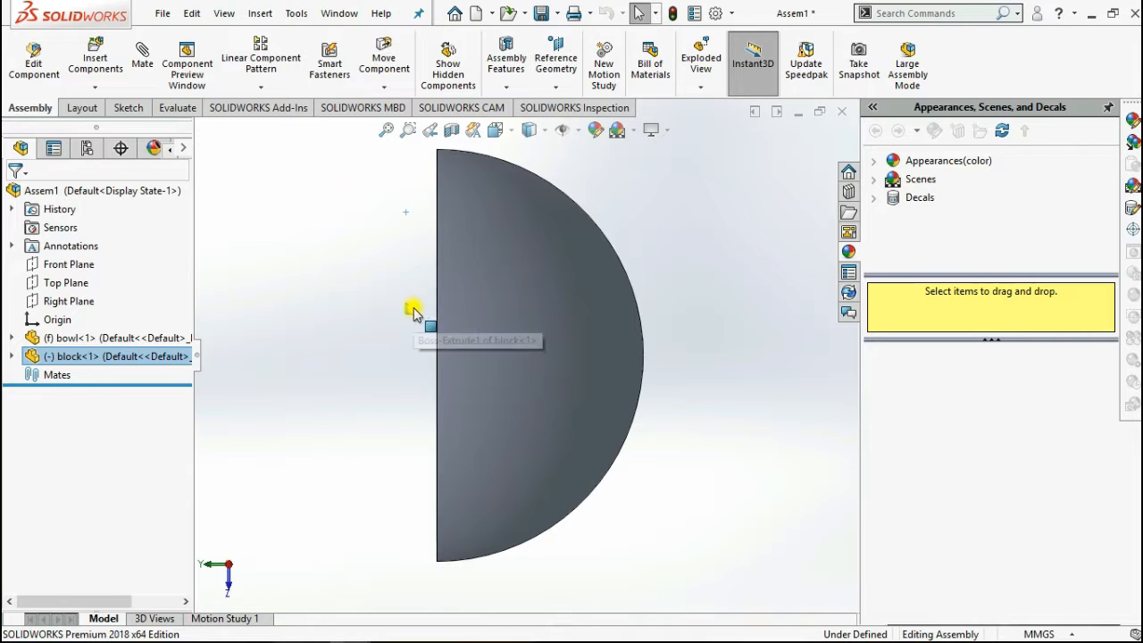
{"action": "left_click_drag", "start_coordinate": [412, 308], "coordinate": [252, 299]}
{"action": "scroll", "coordinate": [413, 352], "scroll_direction": "up", "scroll_amount": 3}
{"action": "left_click", "coordinate": [377, 330]}
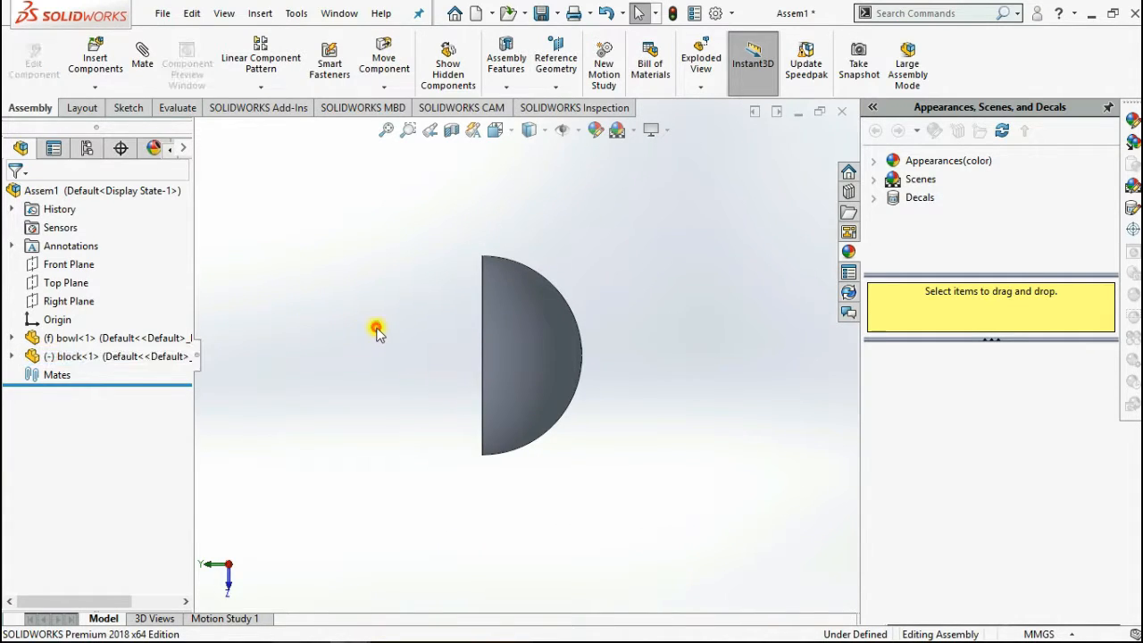
{"action": "left_click_drag", "start_coordinate": [374, 330], "coordinate": [349, 346]}
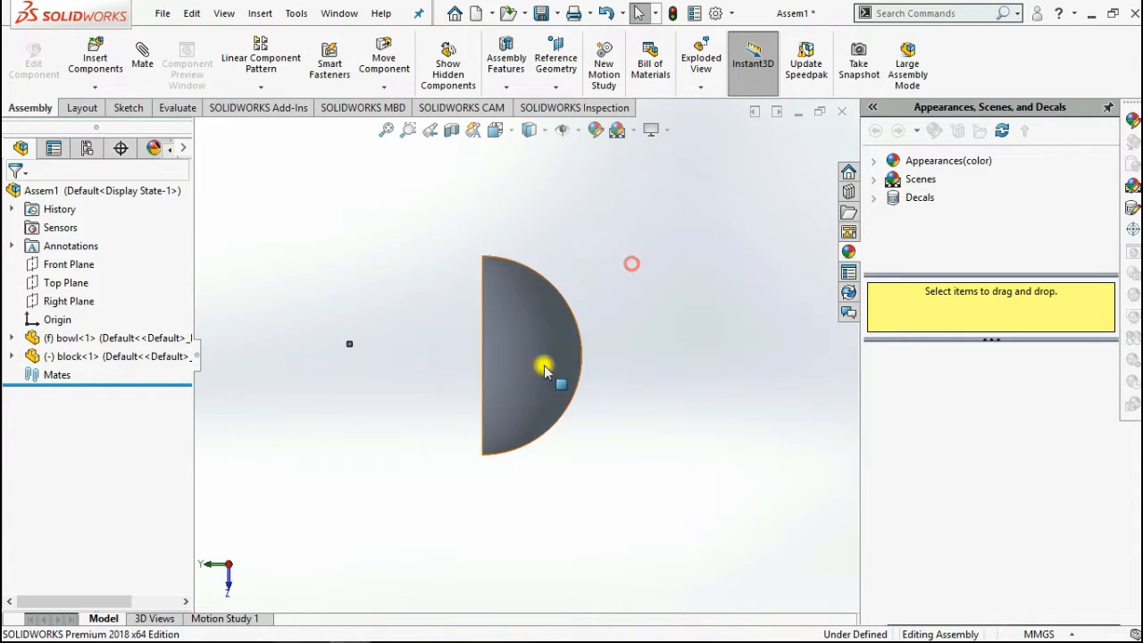
{"action": "middle_click_drag", "start_coordinate": [544, 365], "coordinate": [589, 353]}
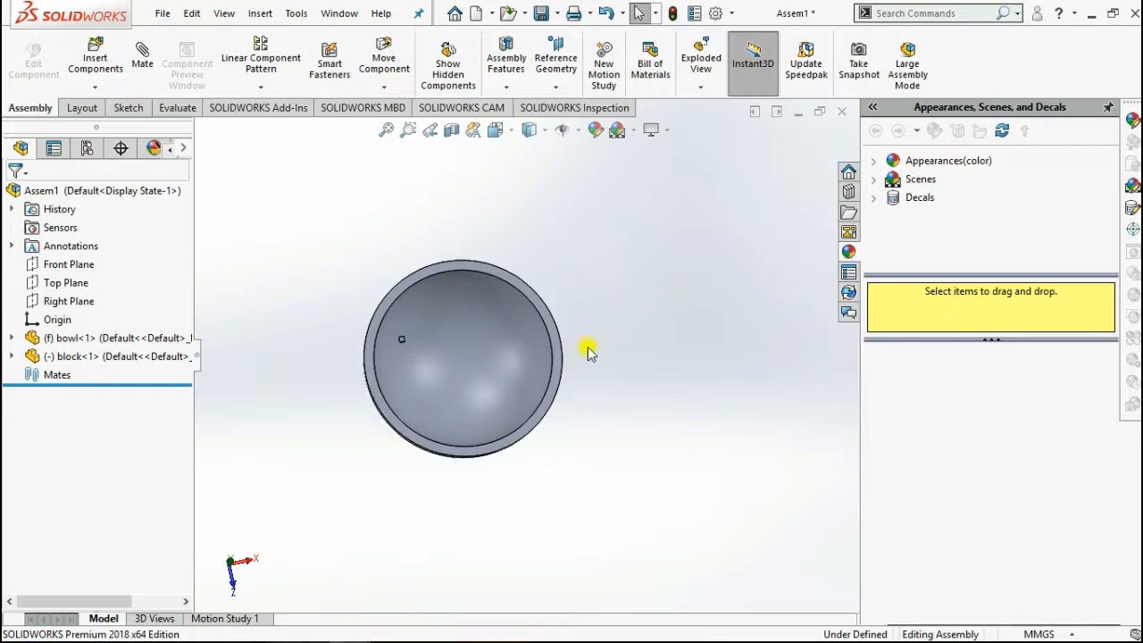
- Start a linear component pattern with two perpendicular edges of the block as Direction 1 and Direction 2
{"action": "left_click", "coordinate": [278, 87]}
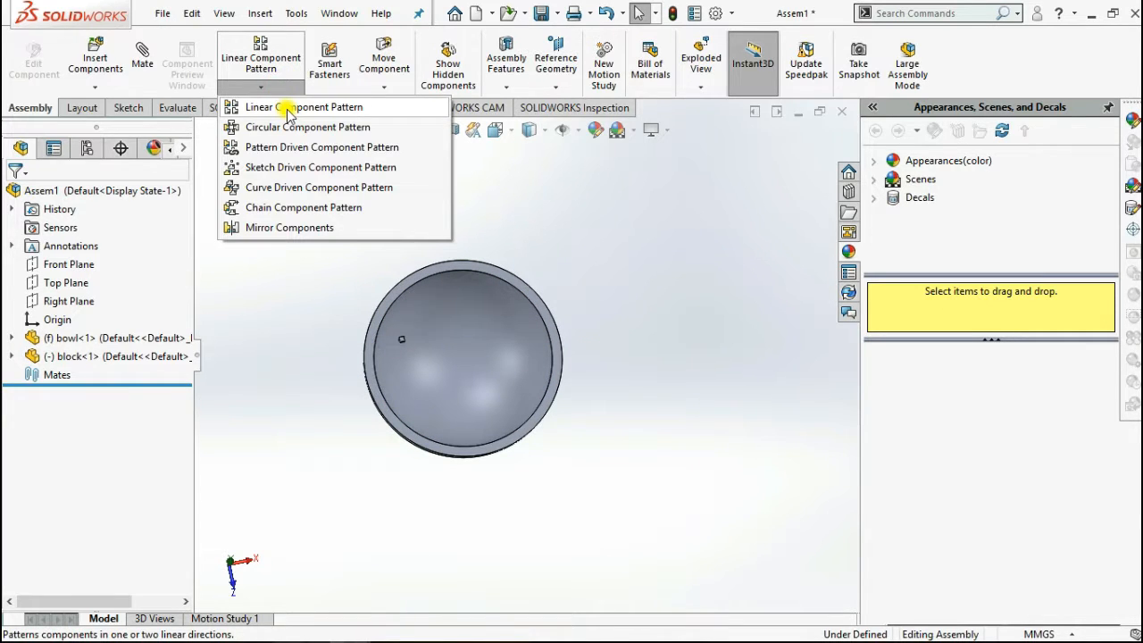
{"action": "left_click", "coordinate": [287, 108]}
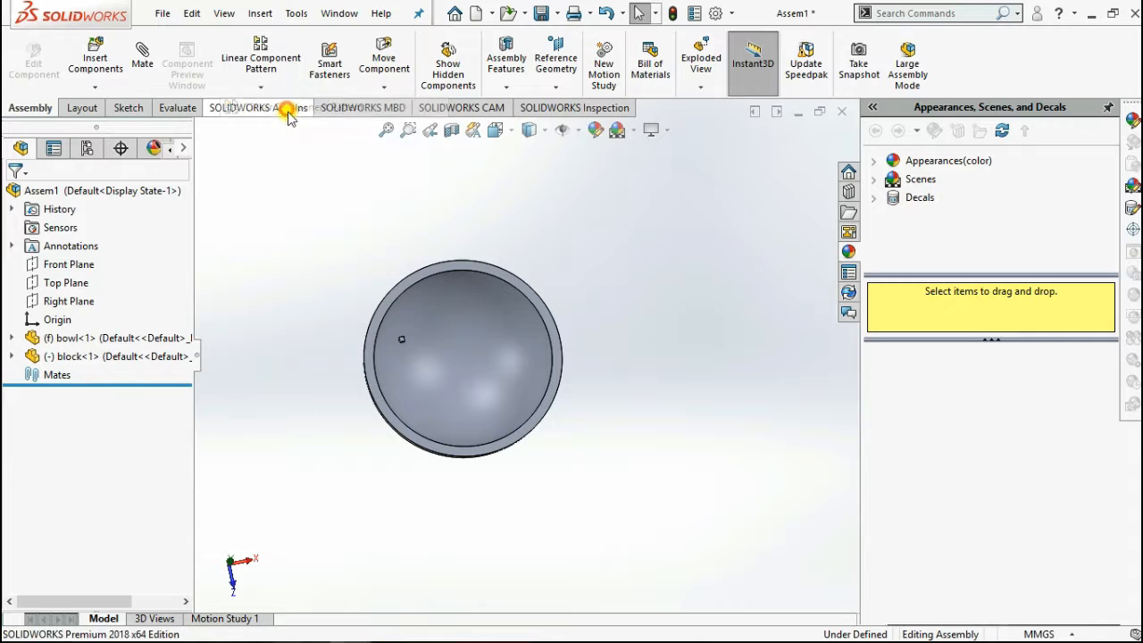
{"action": "scroll", "coordinate": [399, 361], "scroll_direction": "down", "scroll_amount": 5}
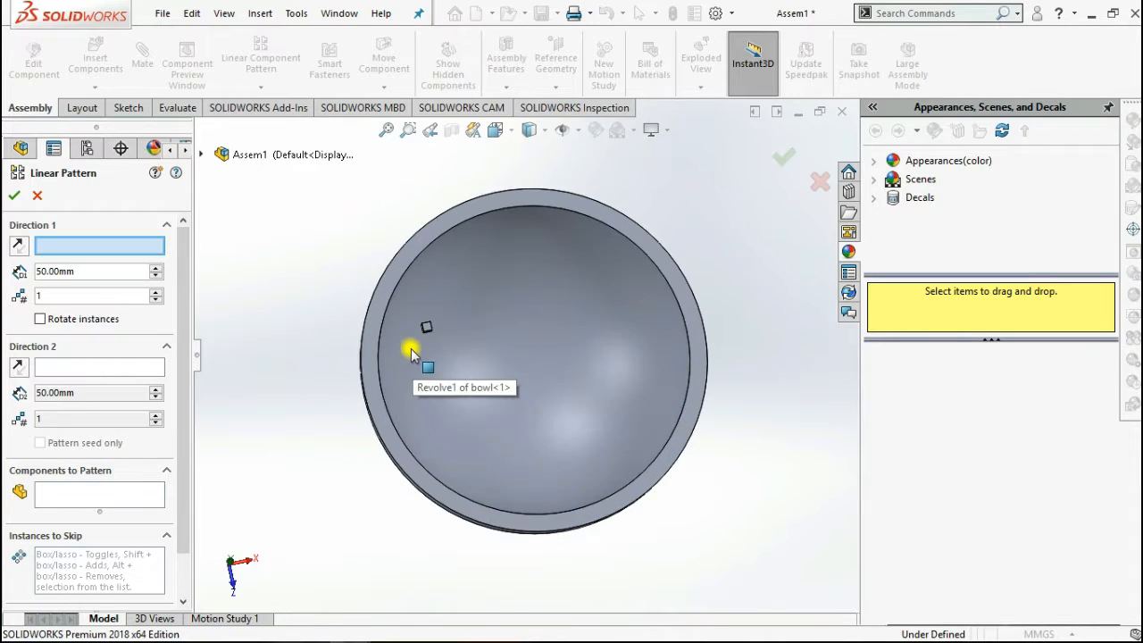
{"action": "scroll", "coordinate": [462, 339], "scroll_direction": "down", "scroll_amount": 2}
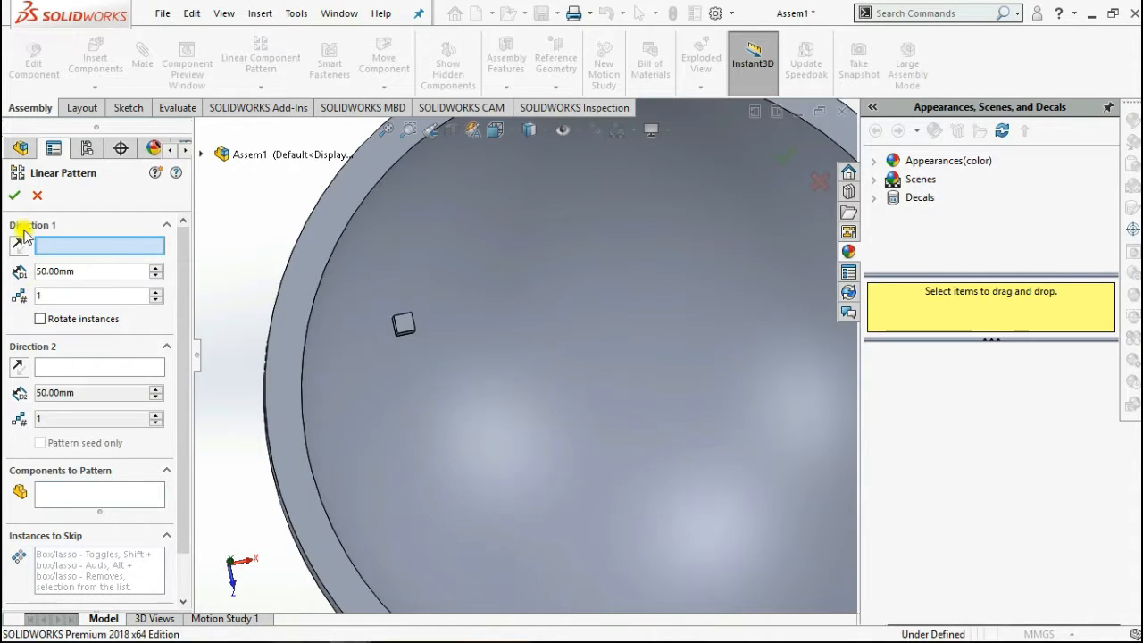
{"action": "scroll", "coordinate": [414, 328], "scroll_direction": "down", "scroll_amount": 3}
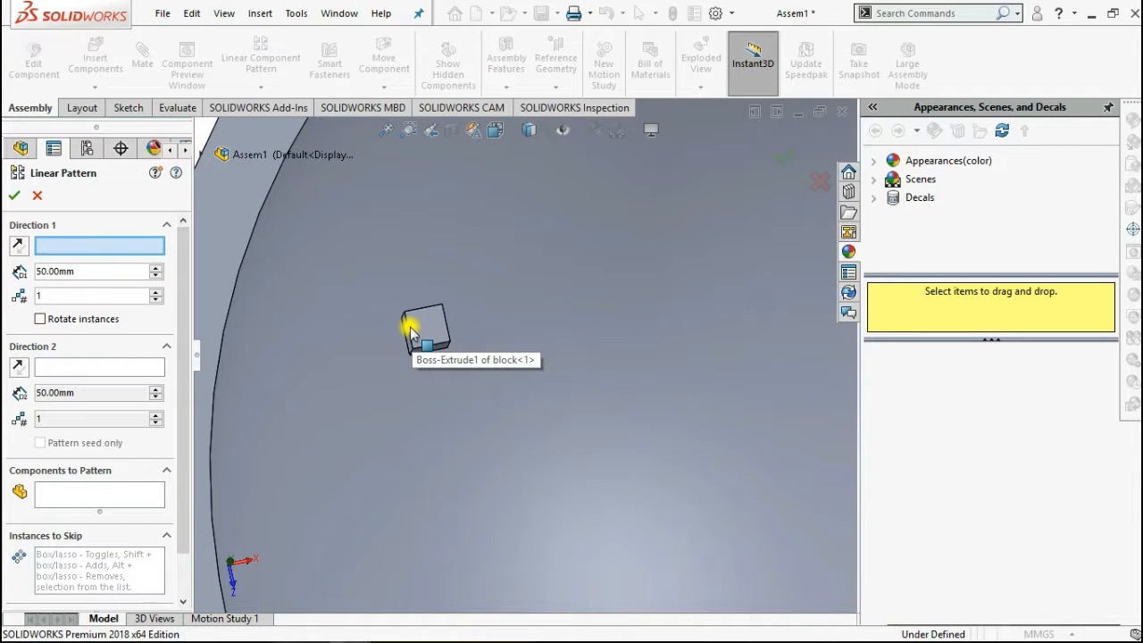
{"action": "left_click", "coordinate": [406, 330]}
{"action": "scroll", "coordinate": [461, 345], "scroll_direction": "down", "scroll_amount": 3}
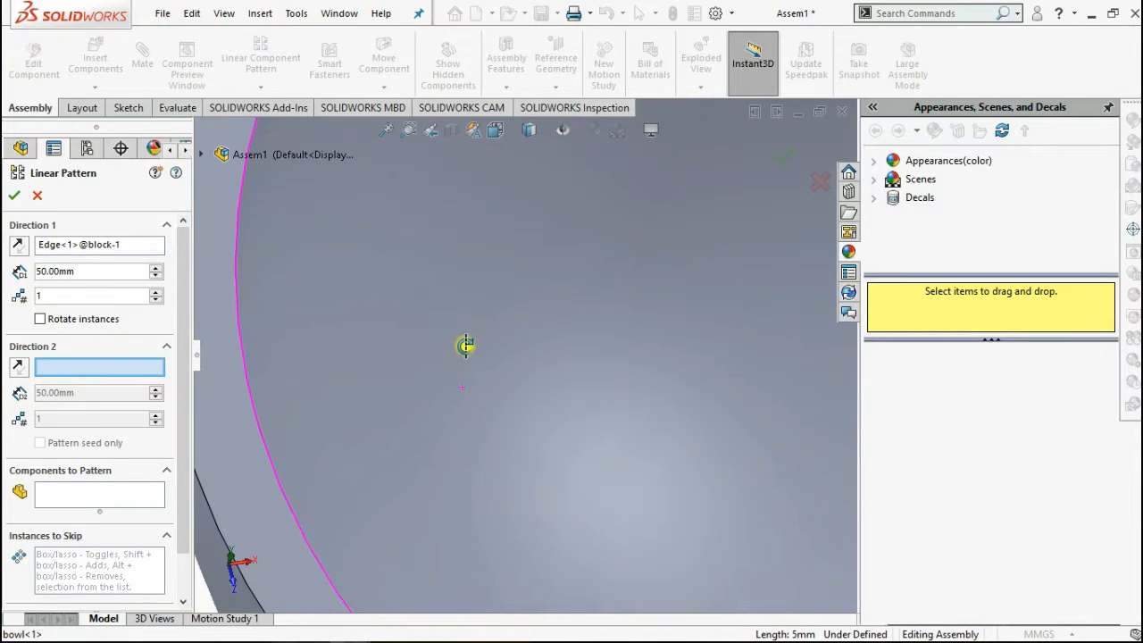
{"action": "scroll", "coordinate": [466, 347], "scroll_direction": "up", "scroll_amount": 5}
{"action": "scroll", "coordinate": [526, 281], "scroll_direction": "down", "scroll_amount": 5}
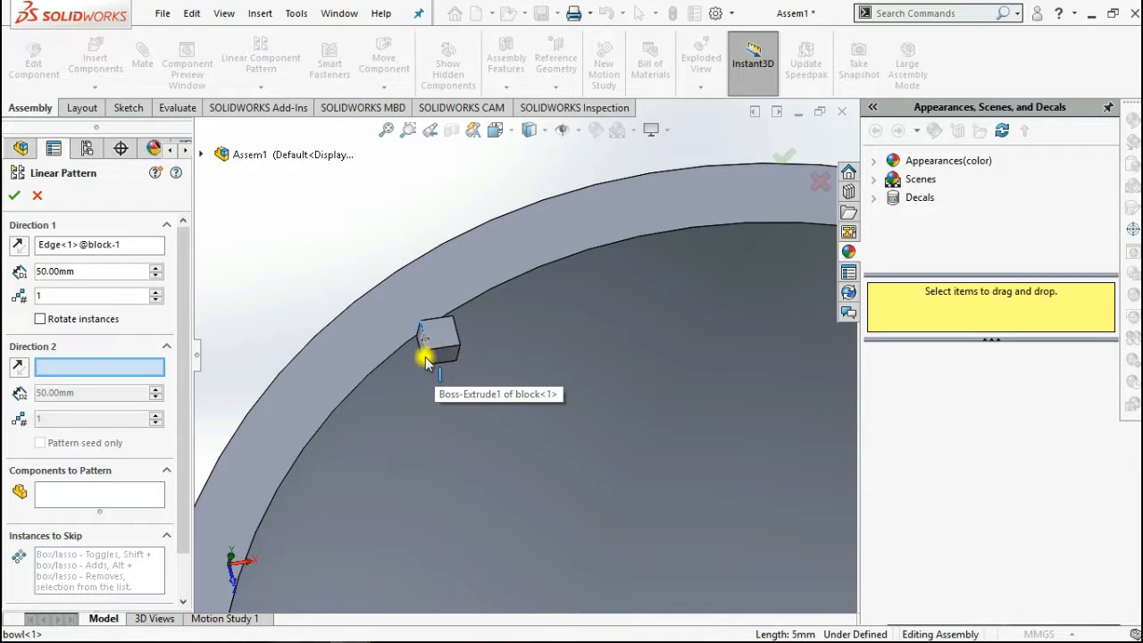
{"action": "left_click", "coordinate": [426, 360]}
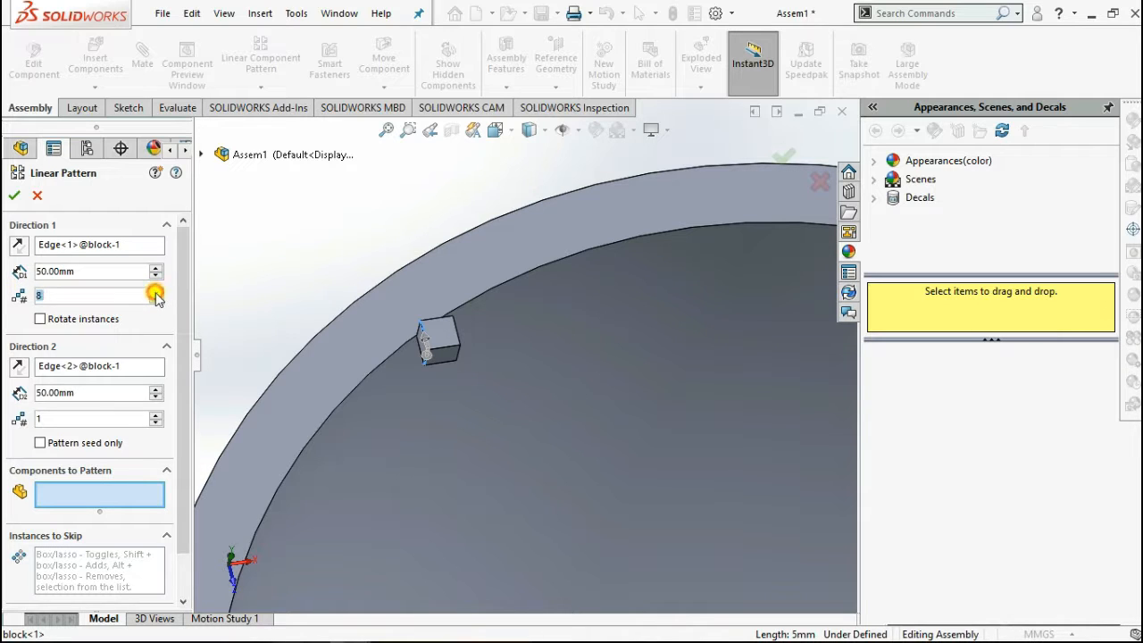
- Choose the block as the component to pattern and set Direction 1 to 9 instances at 10 mm spacing
{"action": "scroll", "coordinate": [467, 385], "scroll_direction": "up", "scroll_amount": 5}
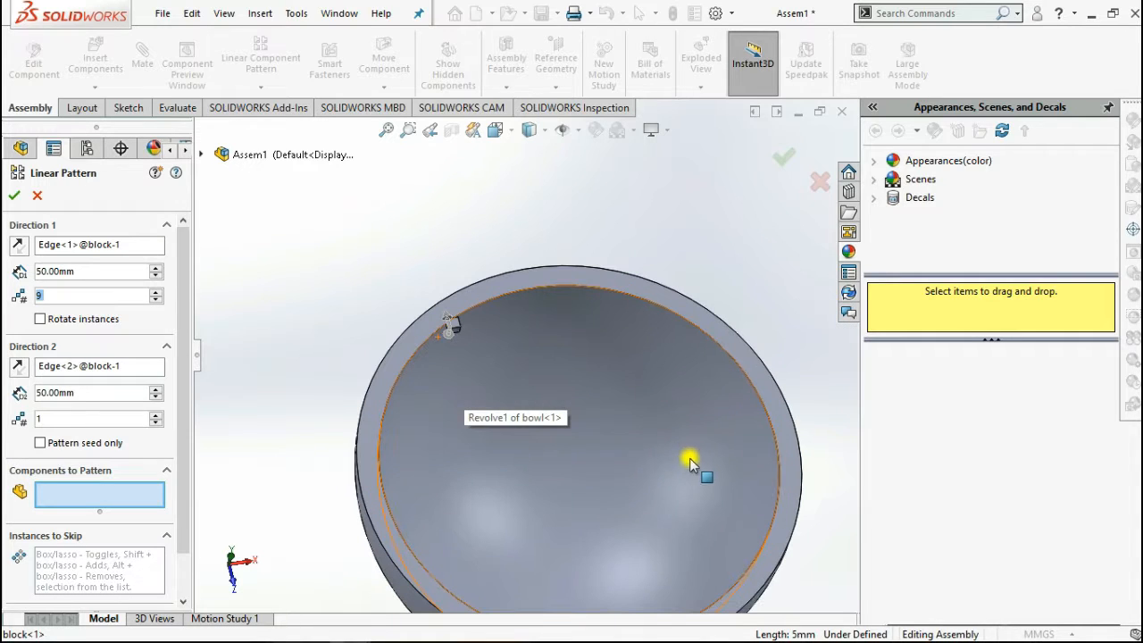
{"action": "left_click", "coordinate": [152, 496]}
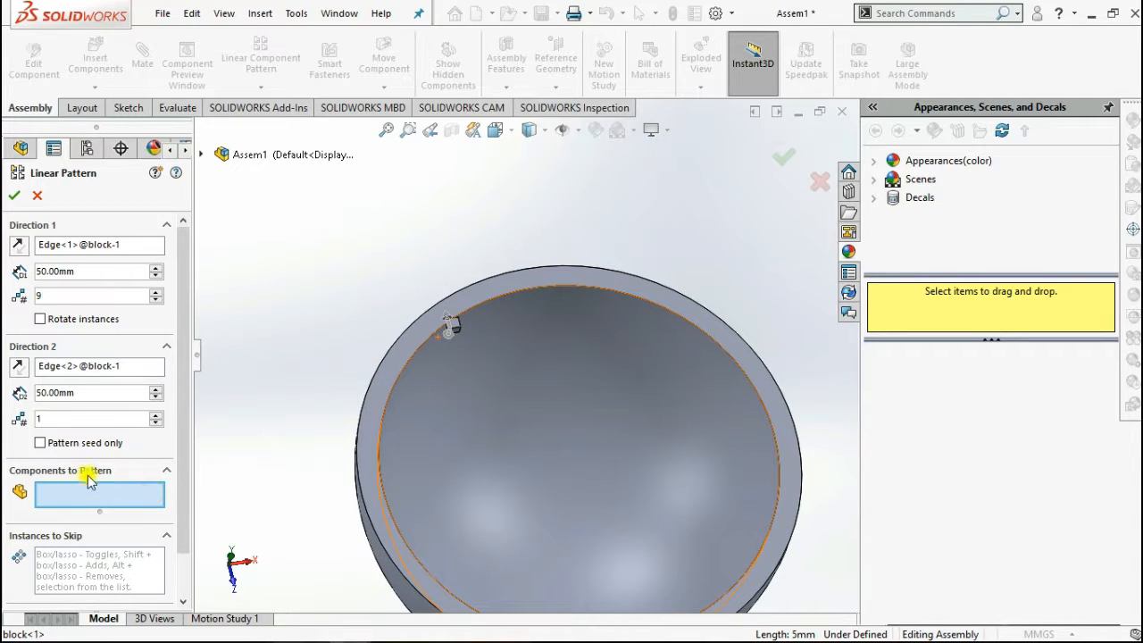
{"action": "left_click", "coordinate": [455, 326]}
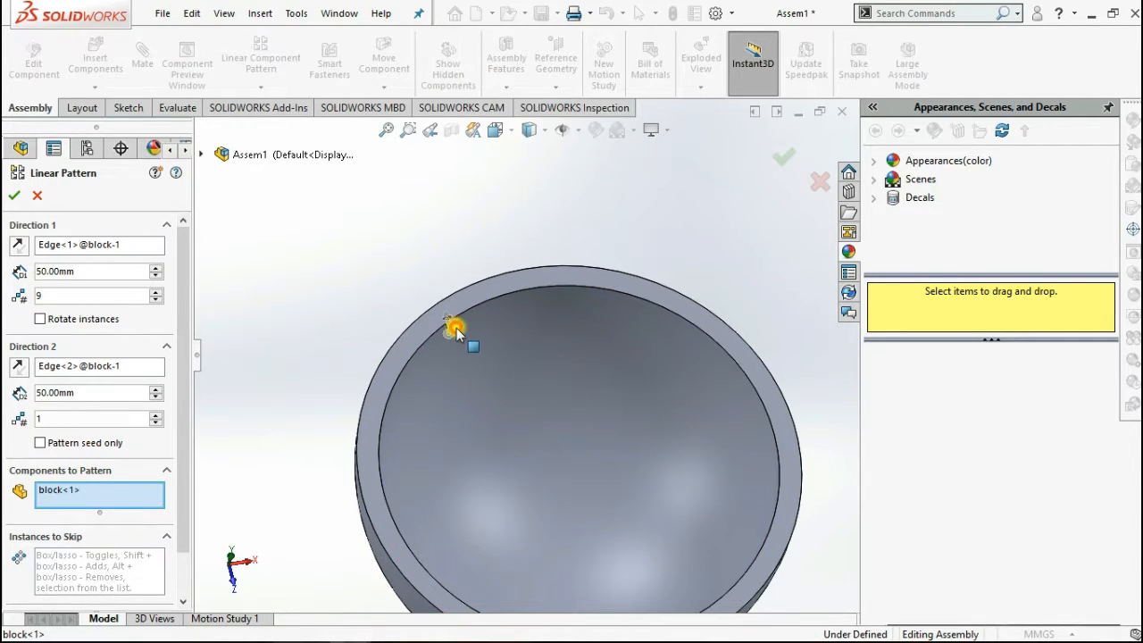
{"action": "left_click", "coordinate": [157, 275]}
{"action": "left_click", "coordinate": [158, 275]}
{"action": "left_click", "coordinate": [157, 275]}
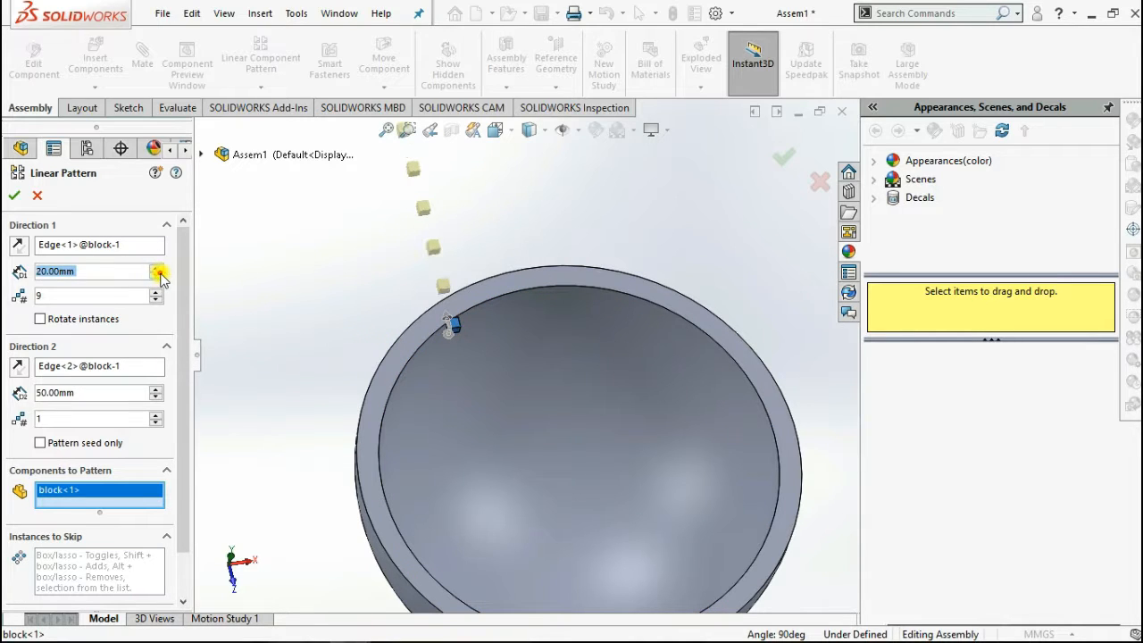
{"action": "left_click", "coordinate": [157, 276]}
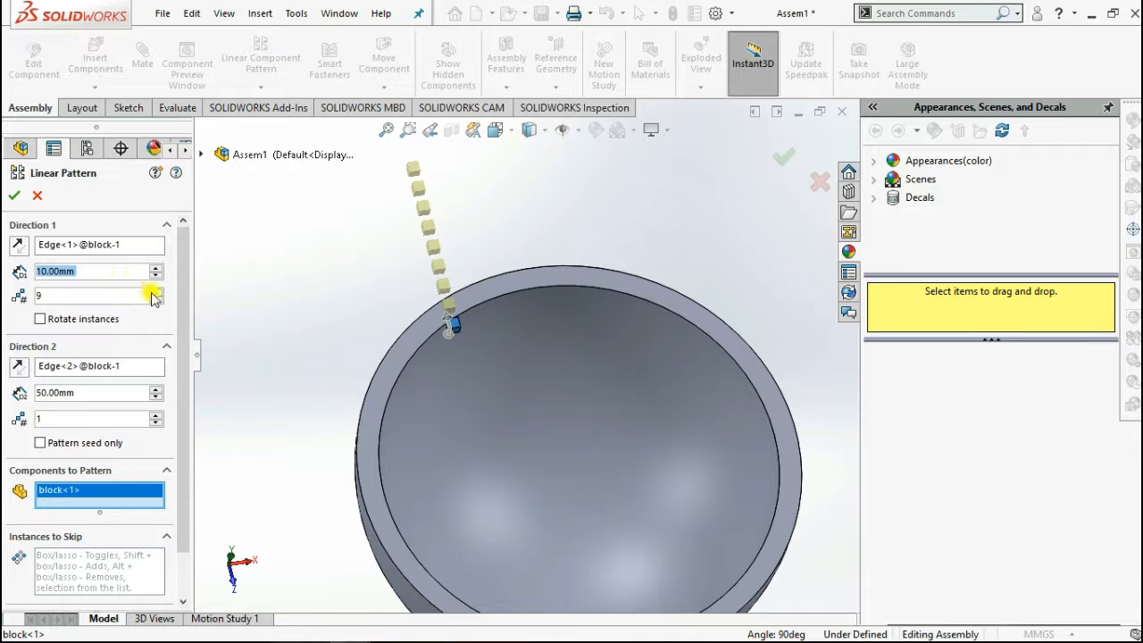
- Set Direction 2 to 9 instances at 10 mm spacing and create the linear block pattern
{"action": "left_click", "coordinate": [157, 390]}
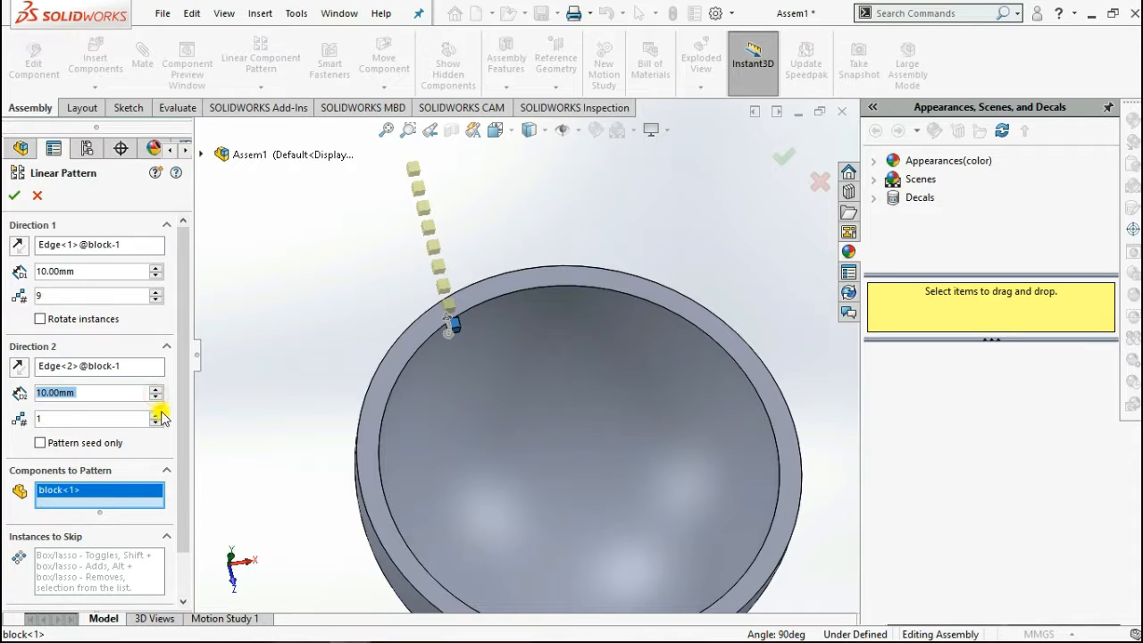
{"action": "left_click", "coordinate": [156, 414]}
{"action": "left_click", "coordinate": [156, 414]}
{"action": "left_click", "coordinate": [157, 414]}
{"action": "left_click", "coordinate": [156, 415]}
{"action": "left_click", "coordinate": [157, 414]}
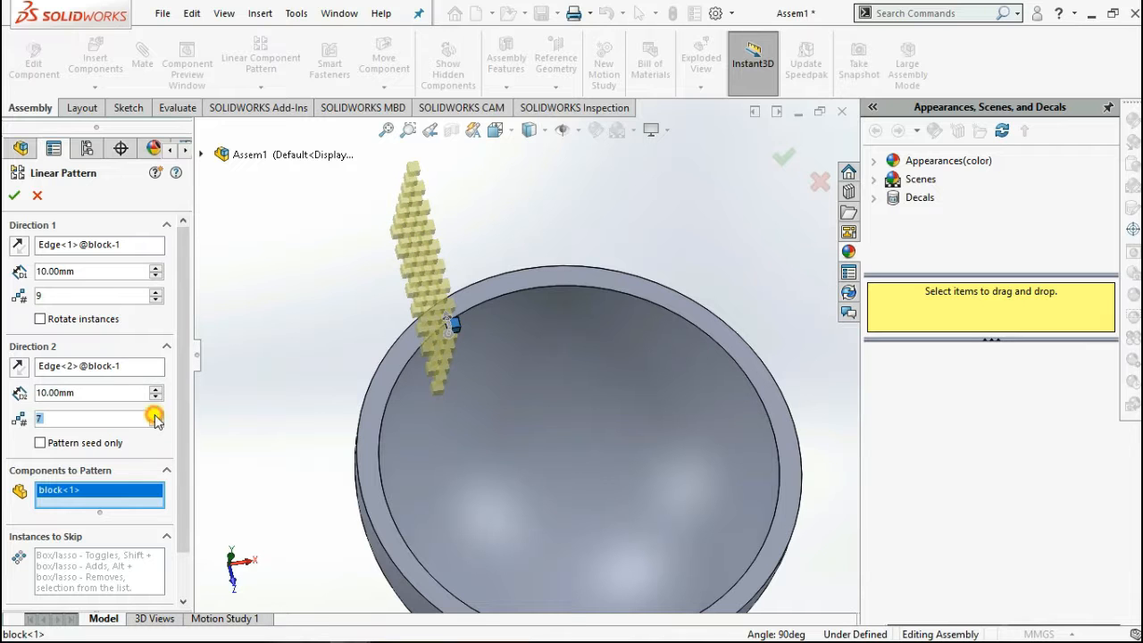
{"action": "left_click", "coordinate": [156, 415]}
{"action": "left_click", "coordinate": [157, 414]}
{"action": "middle_click_drag", "start_coordinate": [535, 473], "coordinate": [384, 456]}
{"action": "middle_click_drag", "start_coordinate": [521, 388], "coordinate": [444, 419]}
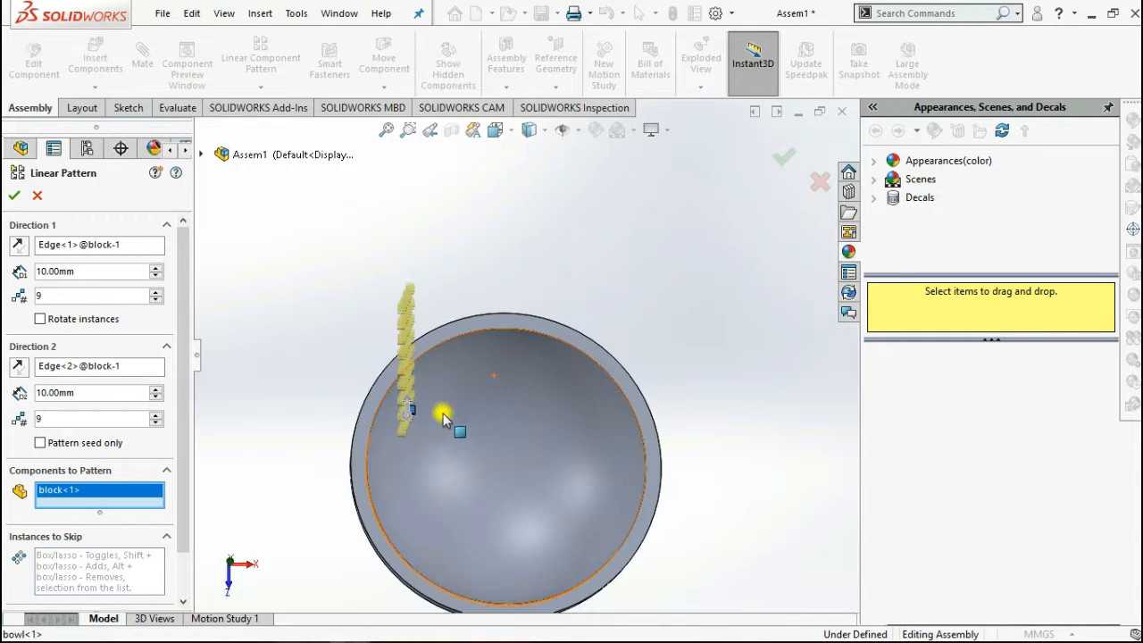
{"action": "left_click", "coordinate": [18, 197]}
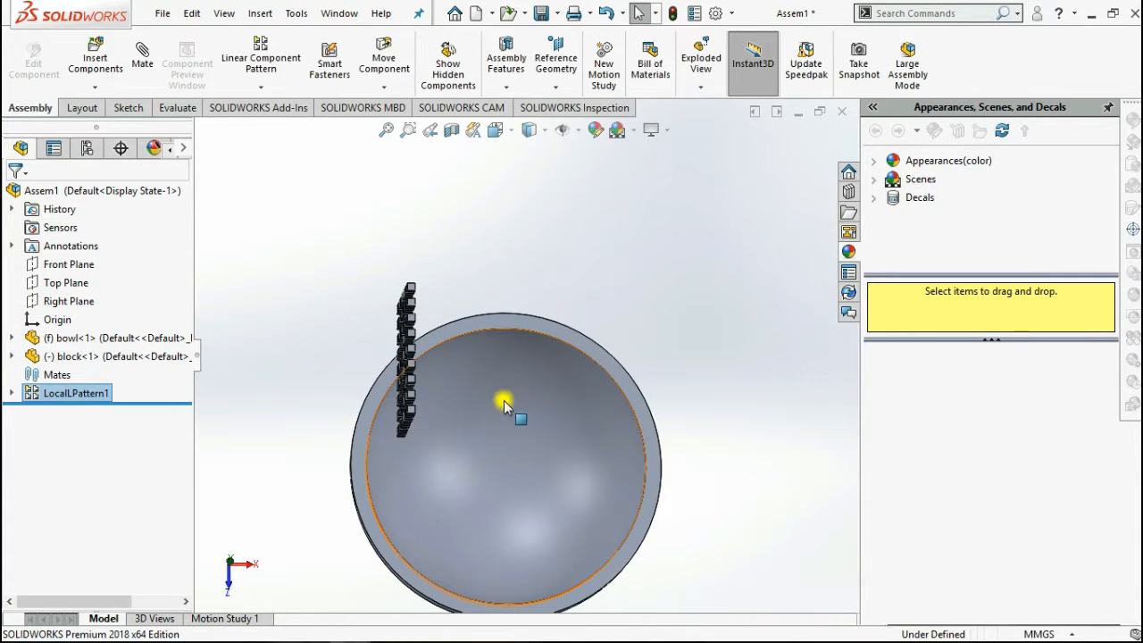
- In the top view, shift the patterned blocks sideways along Z so their row is centred across the bowl's opening
{"action": "middle_click_drag", "start_coordinate": [505, 405], "coordinate": [459, 459]}
{"action": "scroll", "coordinate": [480, 380], "scroll_direction": "down", "scroll_amount": 5}
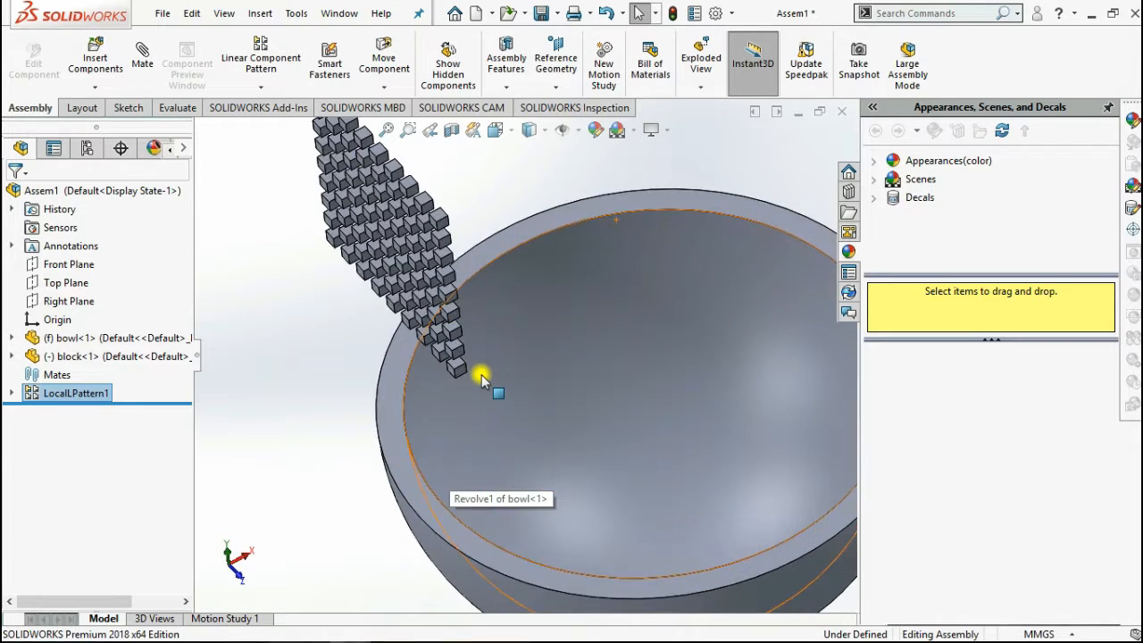
{"action": "middle_click_drag", "start_coordinate": [480, 380], "coordinate": [579, 416]}
{"action": "scroll", "coordinate": [723, 362], "scroll_direction": "up", "scroll_amount": 3}
{"action": "scroll", "coordinate": [629, 333], "scroll_direction": "down", "scroll_amount": 3}
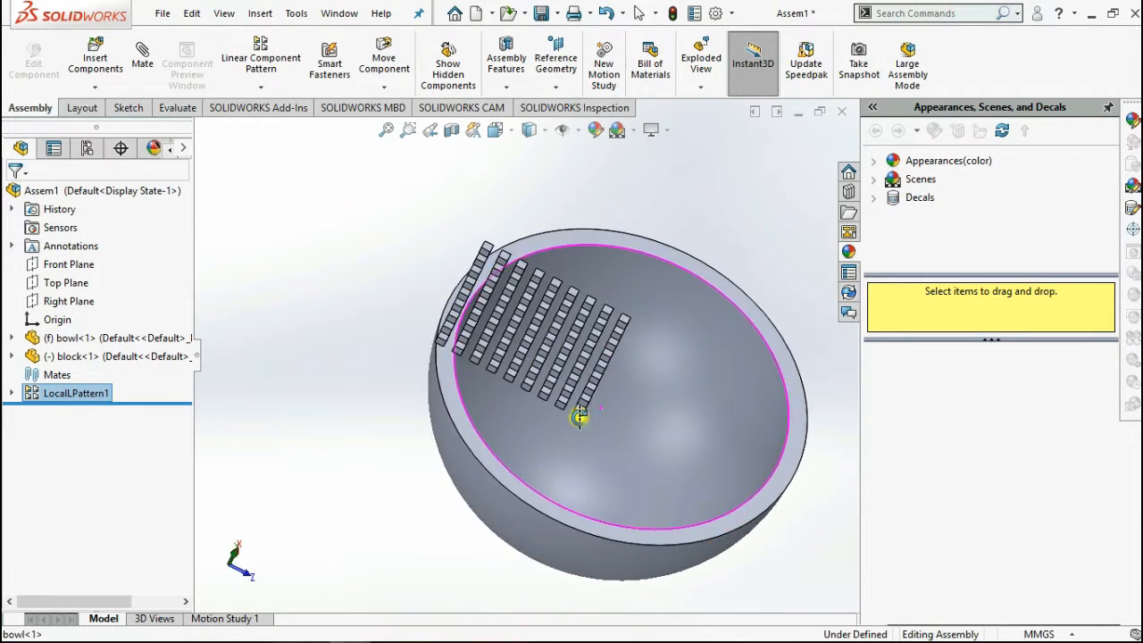
{"action": "key", "text": "space"}
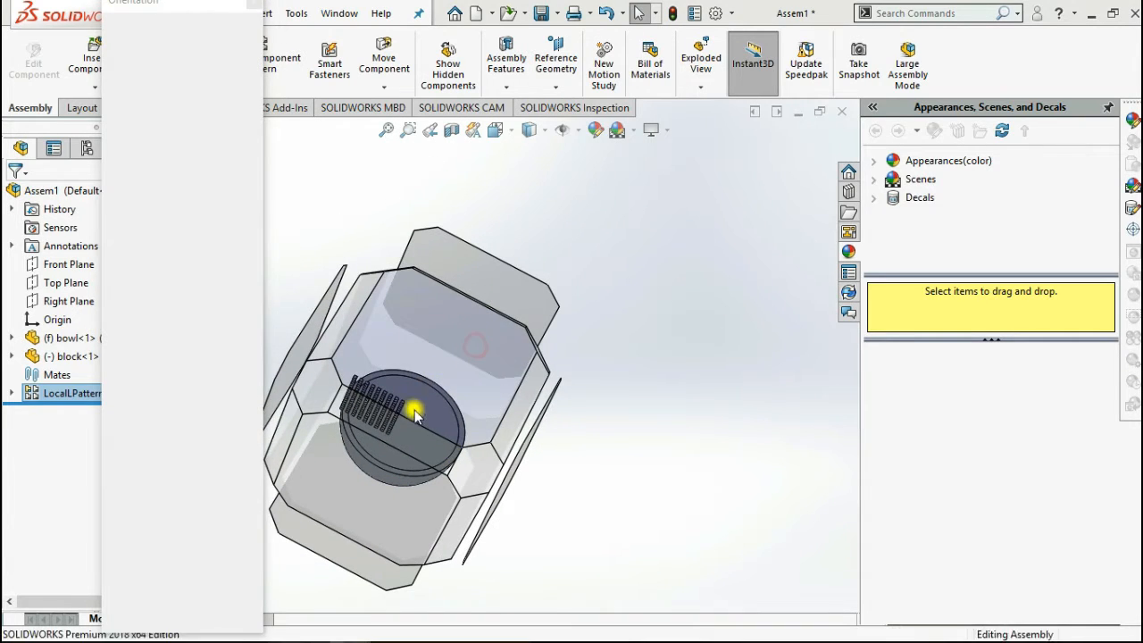
{"action": "left_click", "coordinate": [413, 412]}
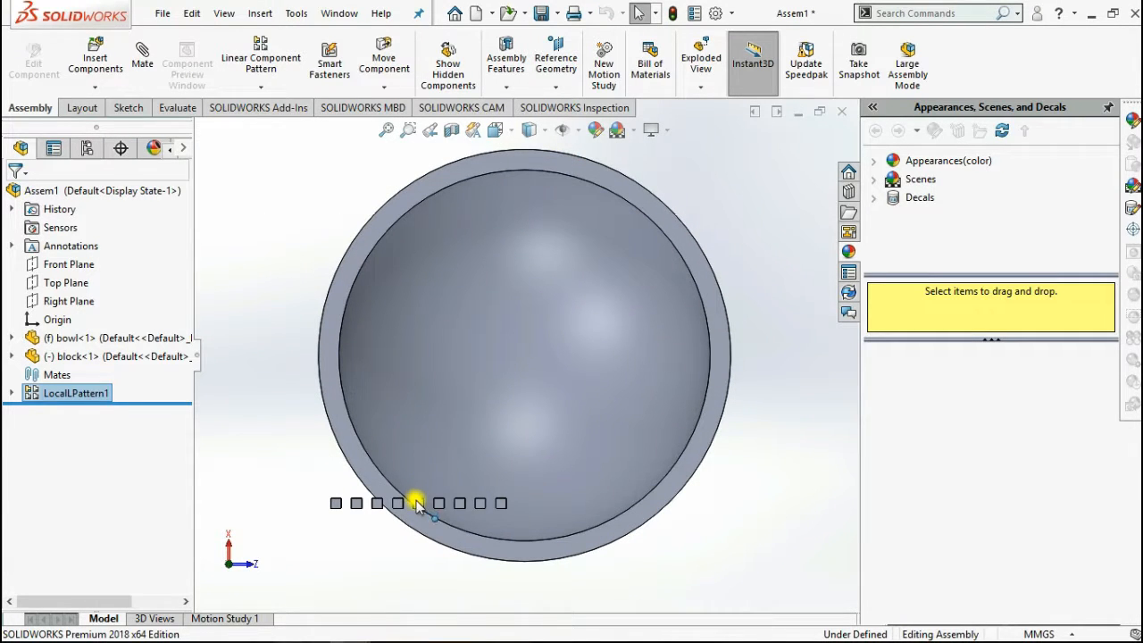
{"action": "left_click_drag", "start_coordinate": [417, 505], "coordinate": [527, 503]}
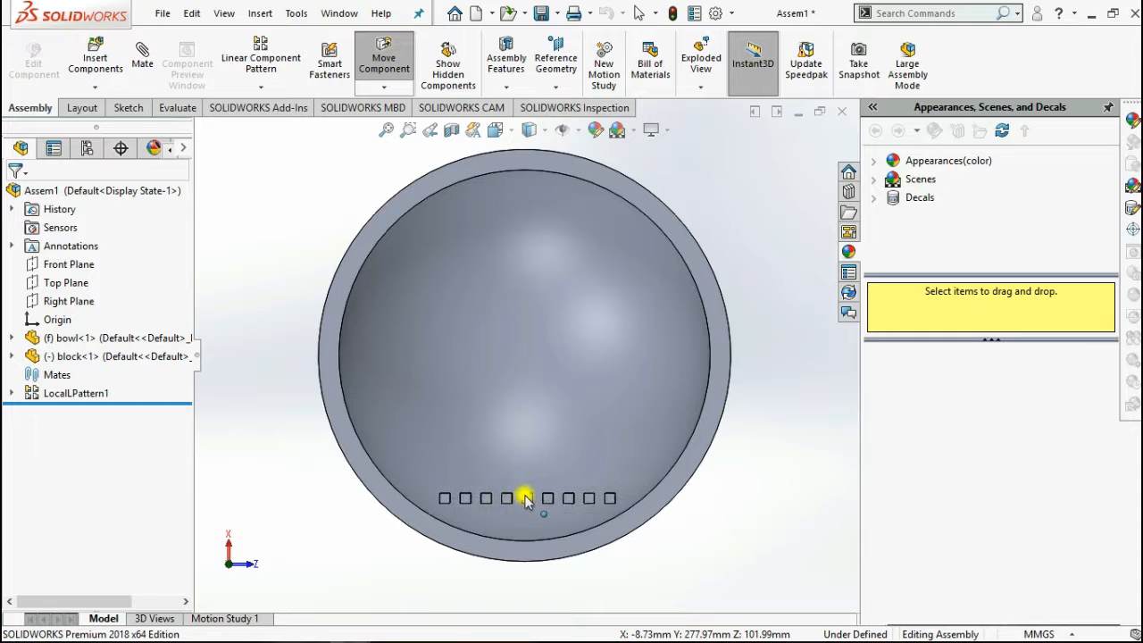
{"action": "left_click", "coordinate": [763, 337]}
- Put the linear block pattern into a new folder in the assembly tree, keeping the default folder name
{"action": "middle_click_drag", "start_coordinate": [630, 472], "coordinate": [694, 383]}
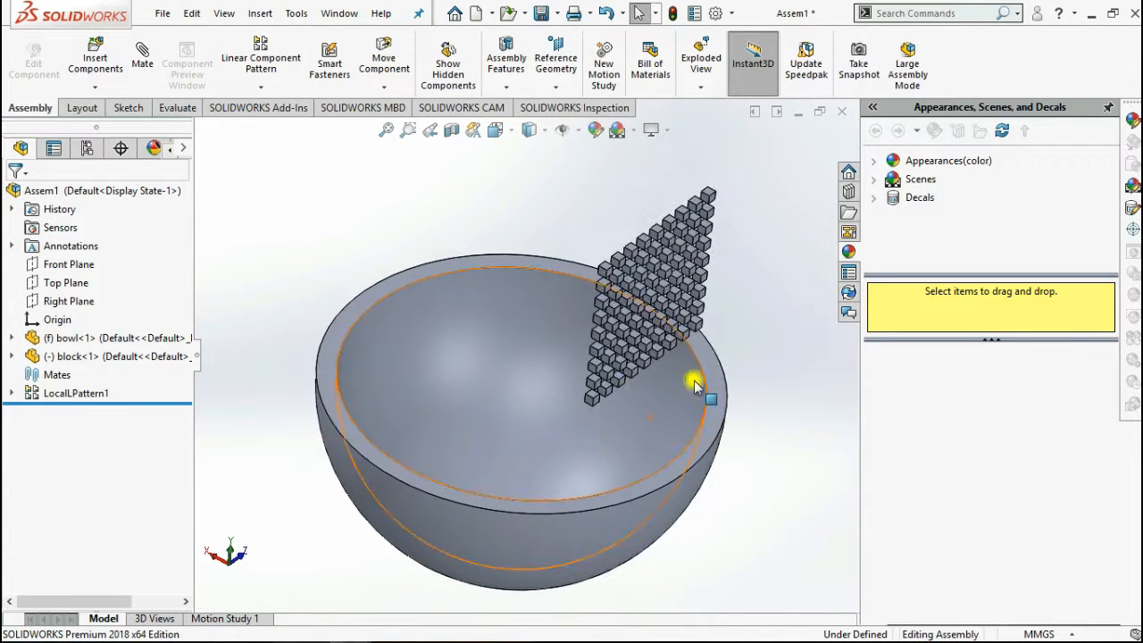
{"action": "left_click", "coordinate": [54, 394]}
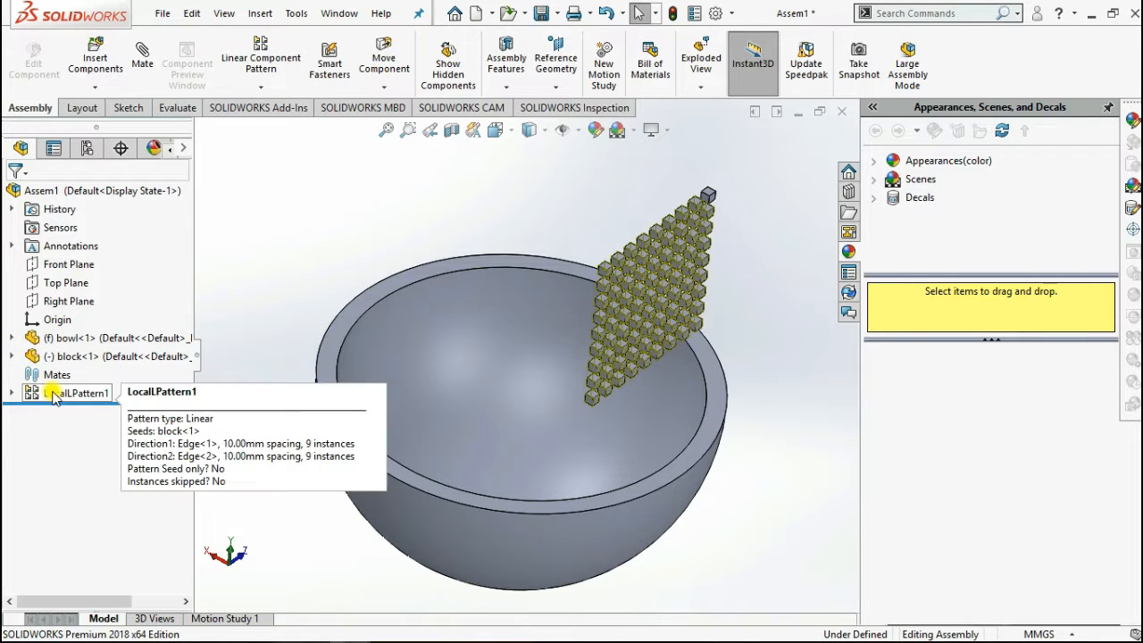
{"action": "right_click", "coordinate": [54, 394]}
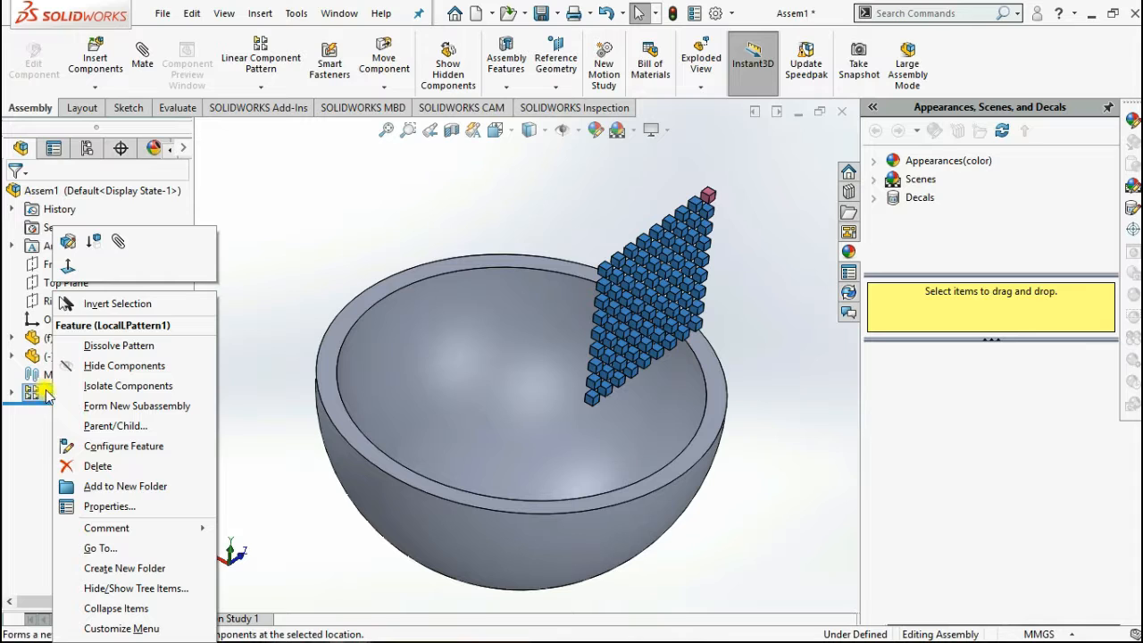
{"action": "left_click", "coordinate": [132, 490]}
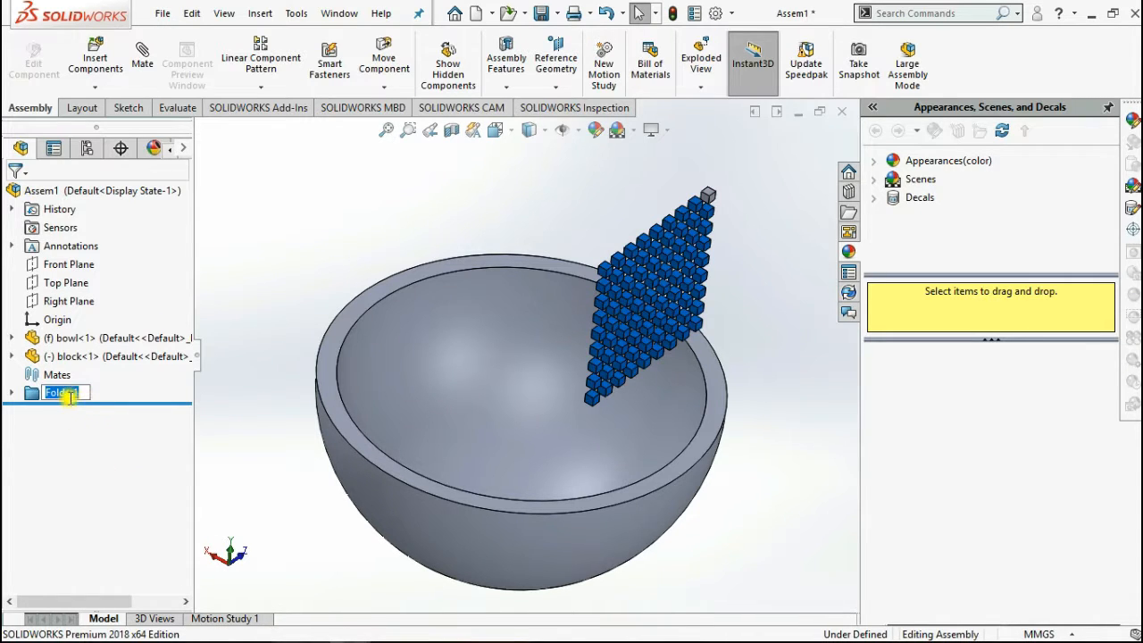
{"action": "left_click", "coordinate": [60, 393]}
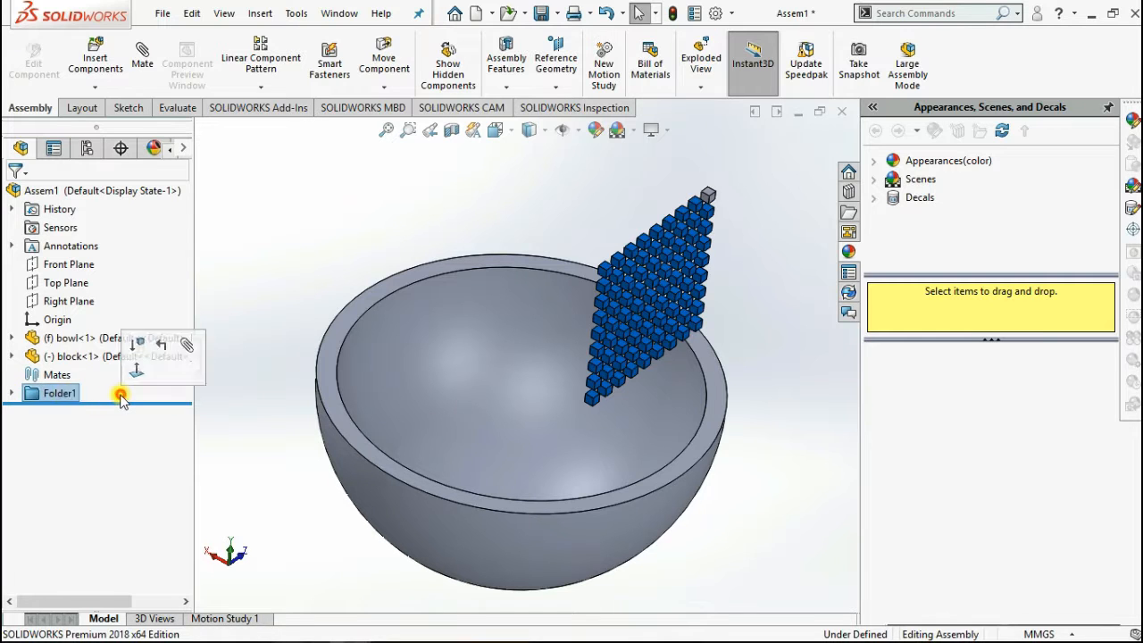
- Dissolve the linear block pattern inside the folder into individual block components
{"action": "left_click", "coordinate": [60, 393]}
{"action": "left_click", "coordinate": [76, 412]}
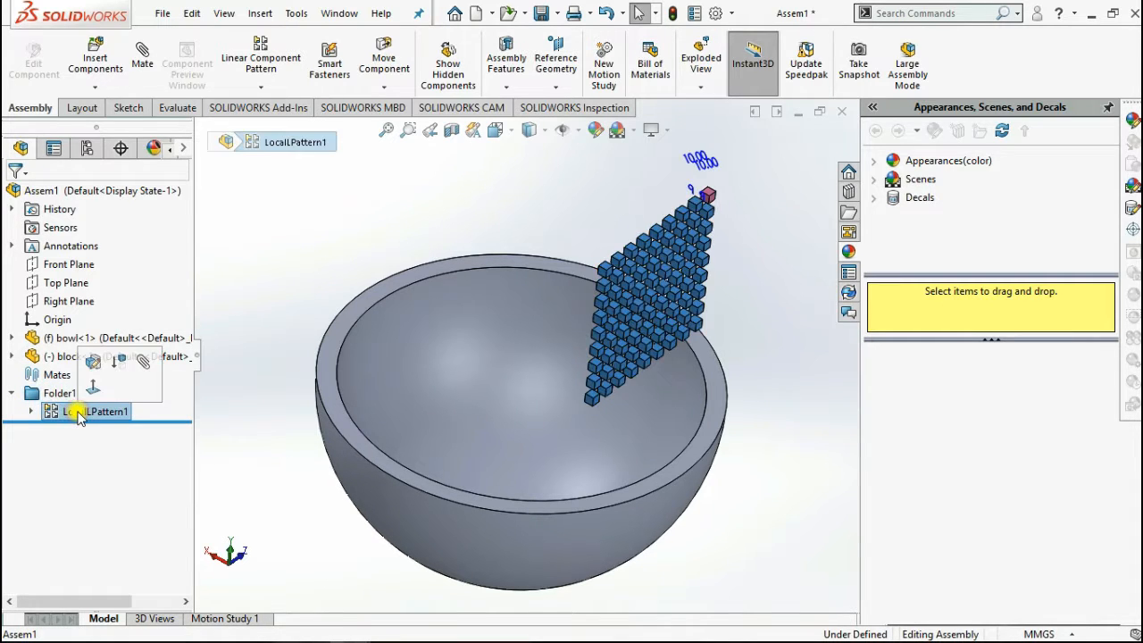
{"action": "right_click", "coordinate": [77, 413]}
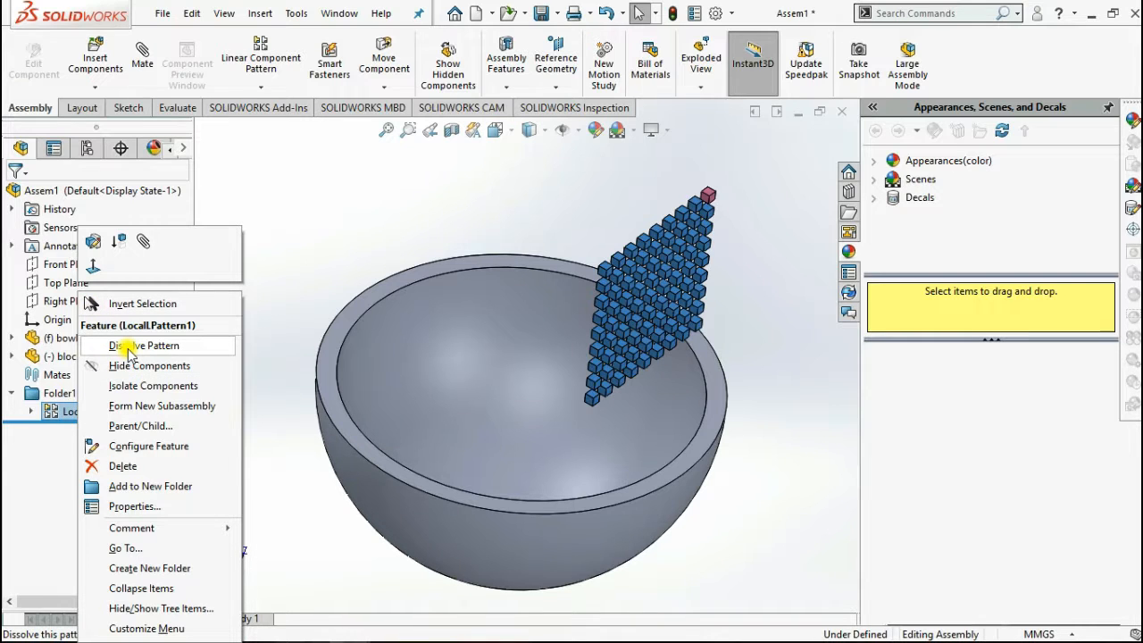
{"action": "left_click", "coordinate": [130, 347]}
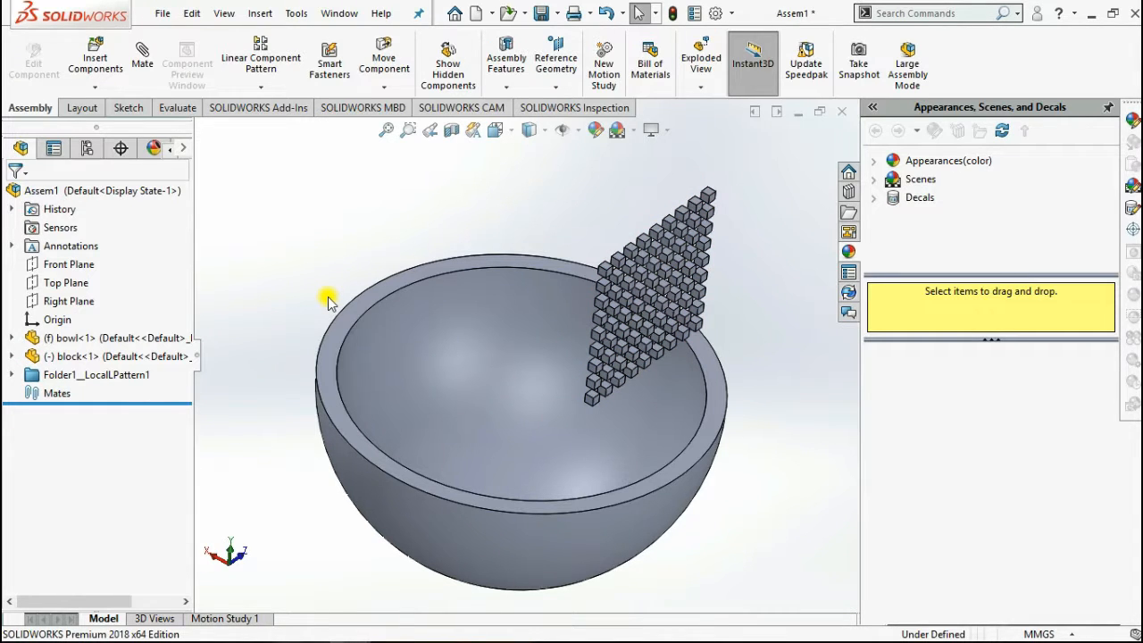
- Examine the individual blocks listed in the pattern folder and their position above the bowl from several angles
{"action": "scroll", "coordinate": [562, 358], "scroll_direction": "up", "scroll_amount": 5}
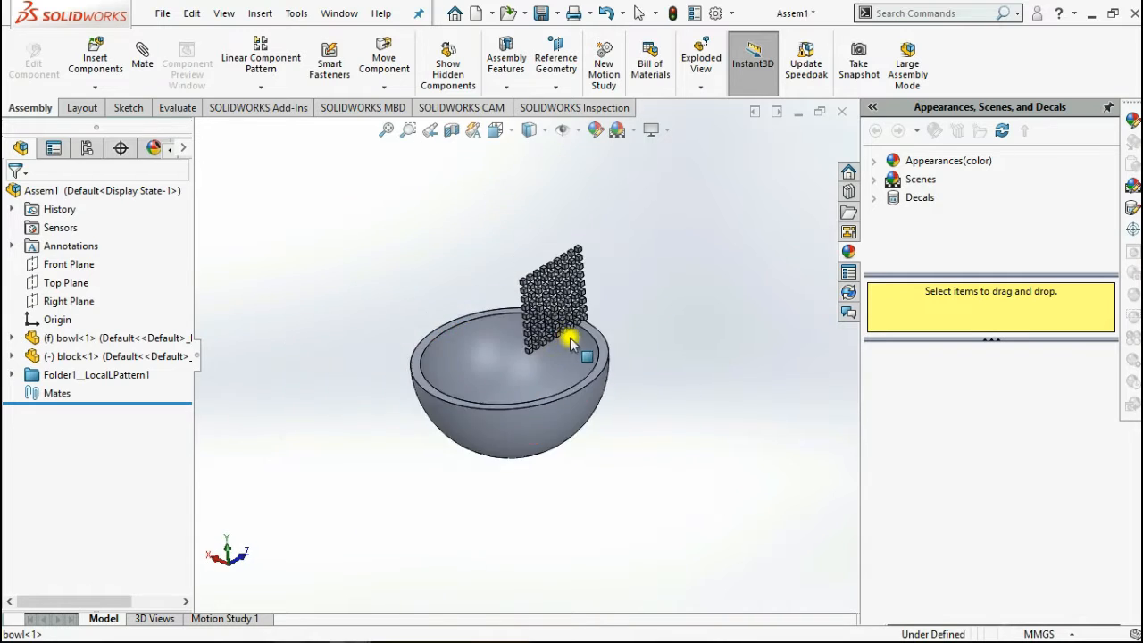
{"action": "scroll", "coordinate": [571, 343], "scroll_direction": "up", "scroll_amount": 2}
{"action": "middle_click_drag", "start_coordinate": [574, 327], "coordinate": [601, 297]}
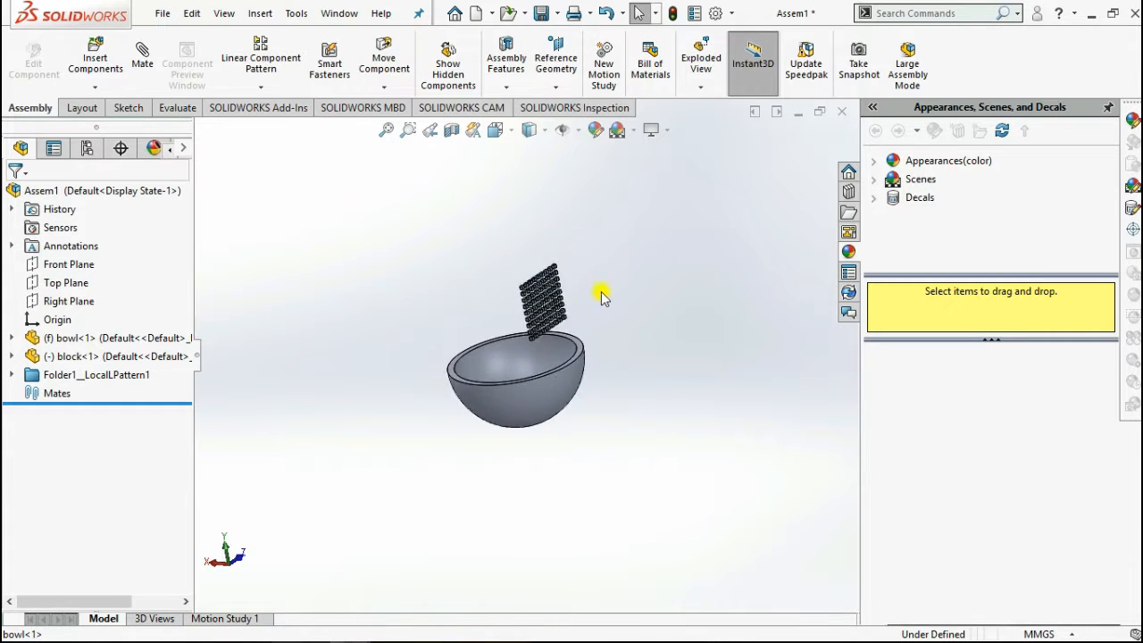
{"action": "scroll", "coordinate": [512, 309], "scroll_direction": "down", "scroll_amount": 5}
{"action": "middle_click_drag", "start_coordinate": [475, 385], "coordinate": [215, 387]}
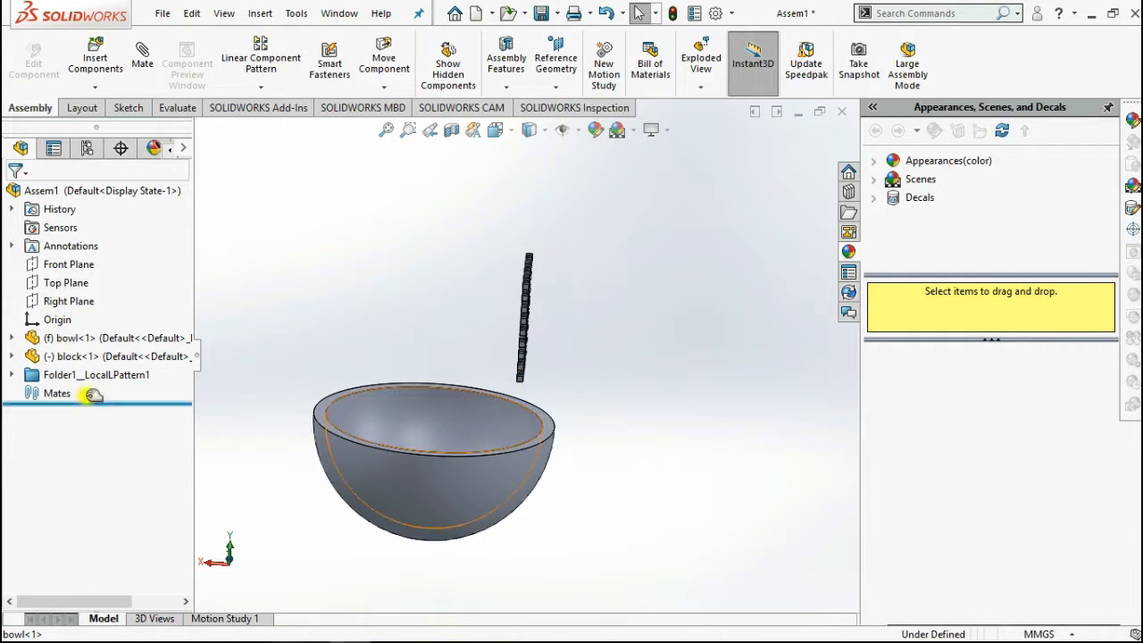
{"action": "left_click", "coordinate": [11, 375]}
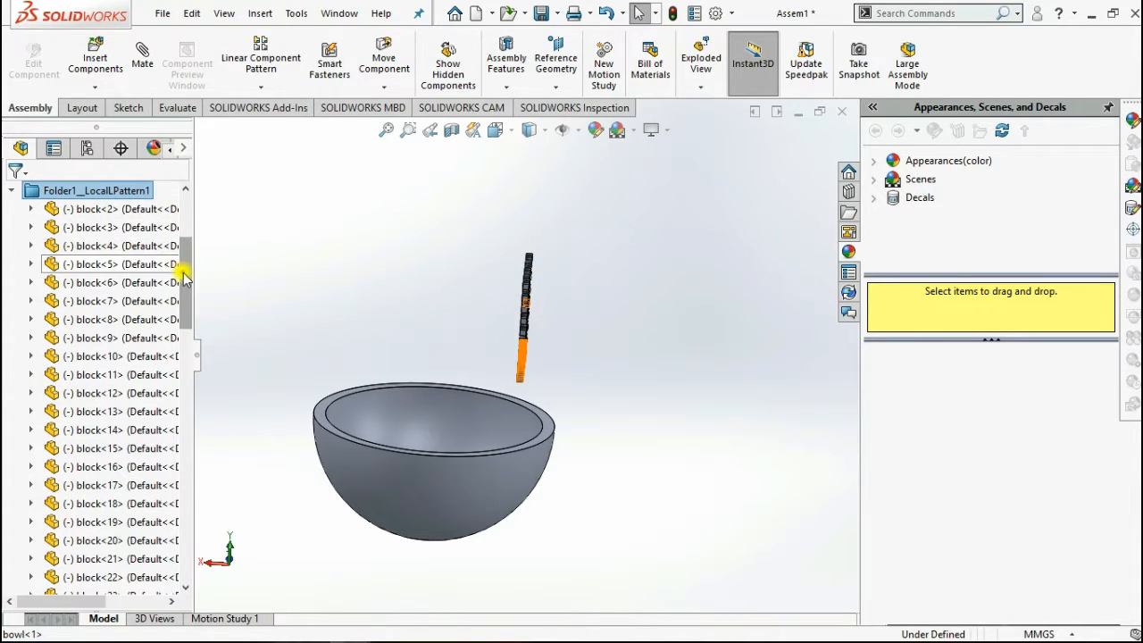
{"action": "mouse_move", "coordinate": [182, 256]}
{"action": "left_mouse_down"}
{"action": "mouse_move", "coordinate": [181, 219]}
{"action": "mouse_move", "coordinate": [181, 270]}
{"action": "left_mouse_up"}
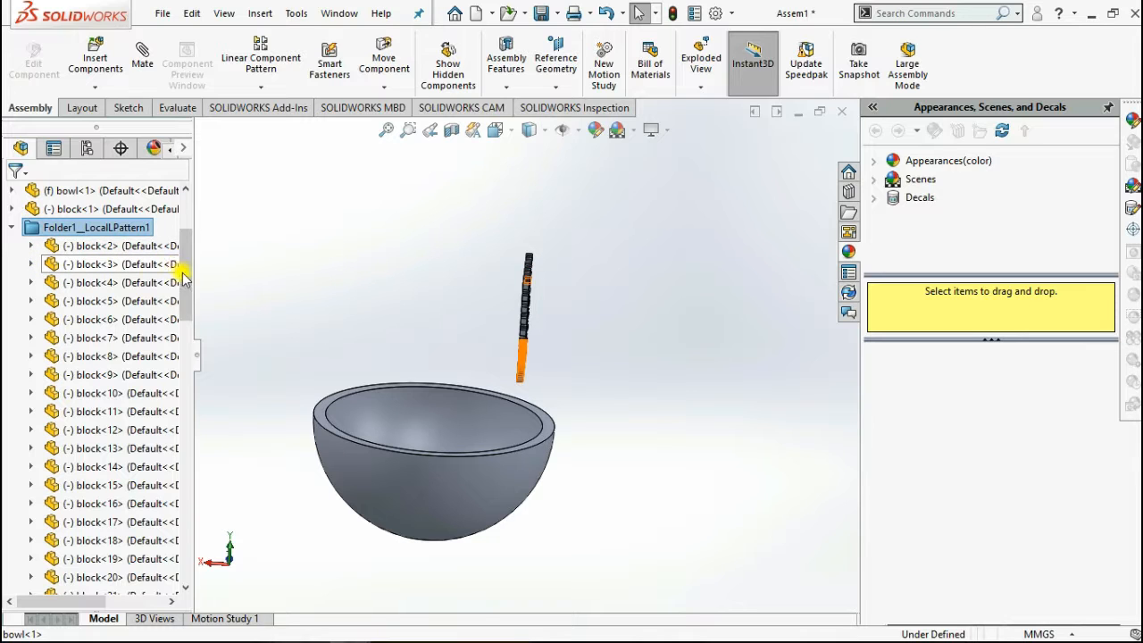
{"action": "left_click", "coordinate": [10, 229]}
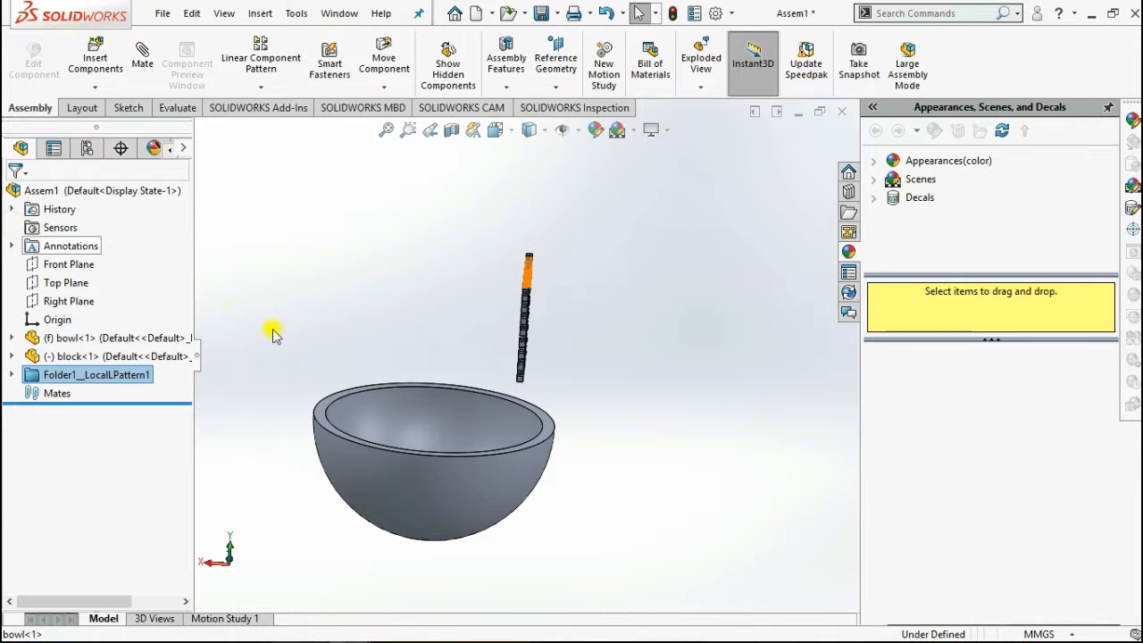
{"action": "middle_click_drag", "start_coordinate": [331, 334], "coordinate": [554, 375]}
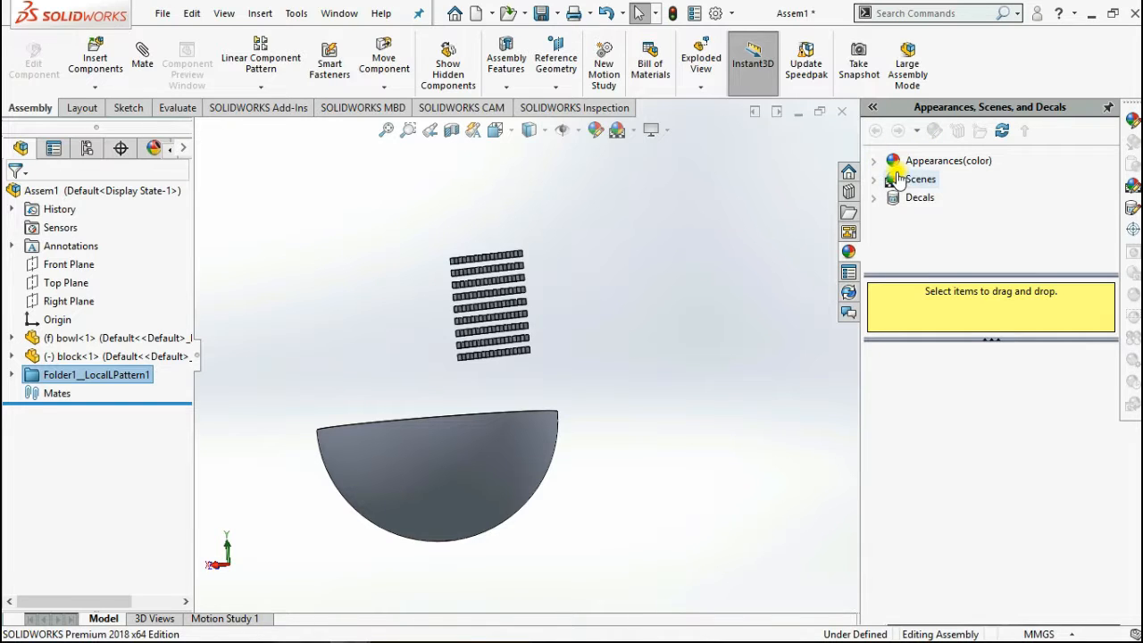
- Apply the candy apple red appearance from the Painted appearances to the bowl
{"action": "left_click", "coordinate": [873, 161]}
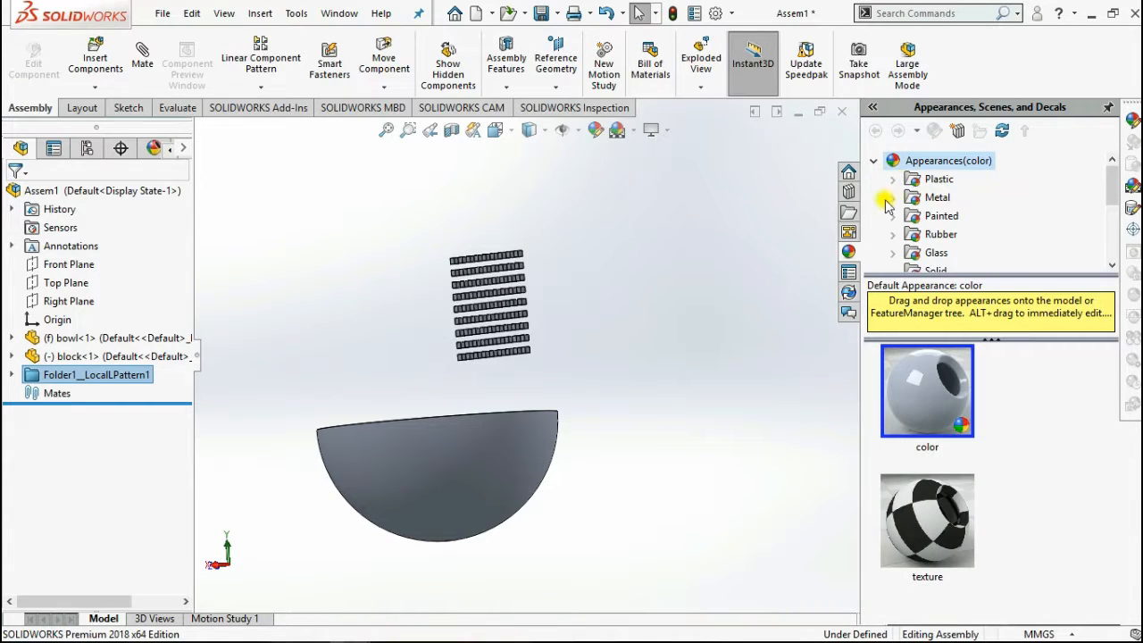
{"action": "left_click", "coordinate": [893, 217]}
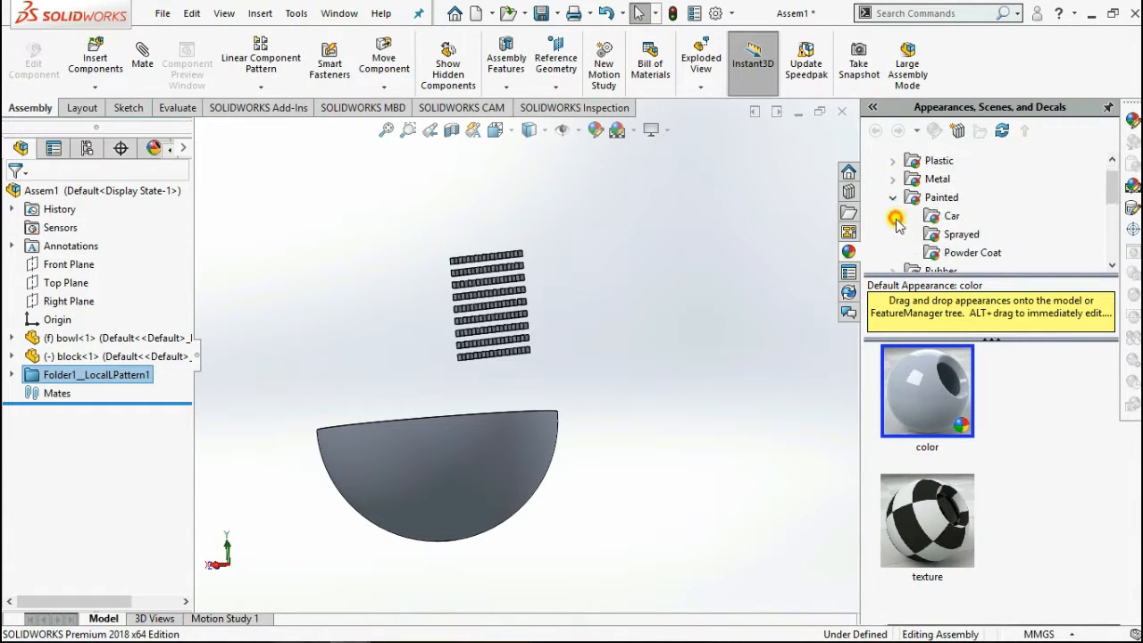
{"action": "left_click", "coordinate": [942, 197]}
{"action": "left_click_drag", "start_coordinate": [947, 384], "coordinate": [487, 482]}
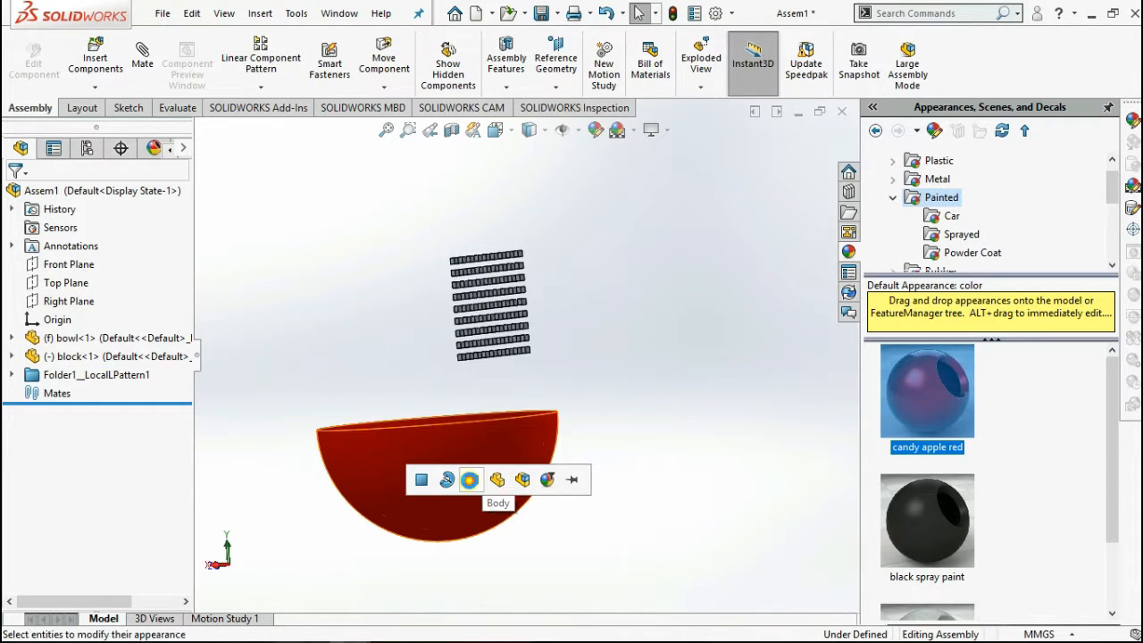
{"action": "left_click", "coordinate": [490, 479]}
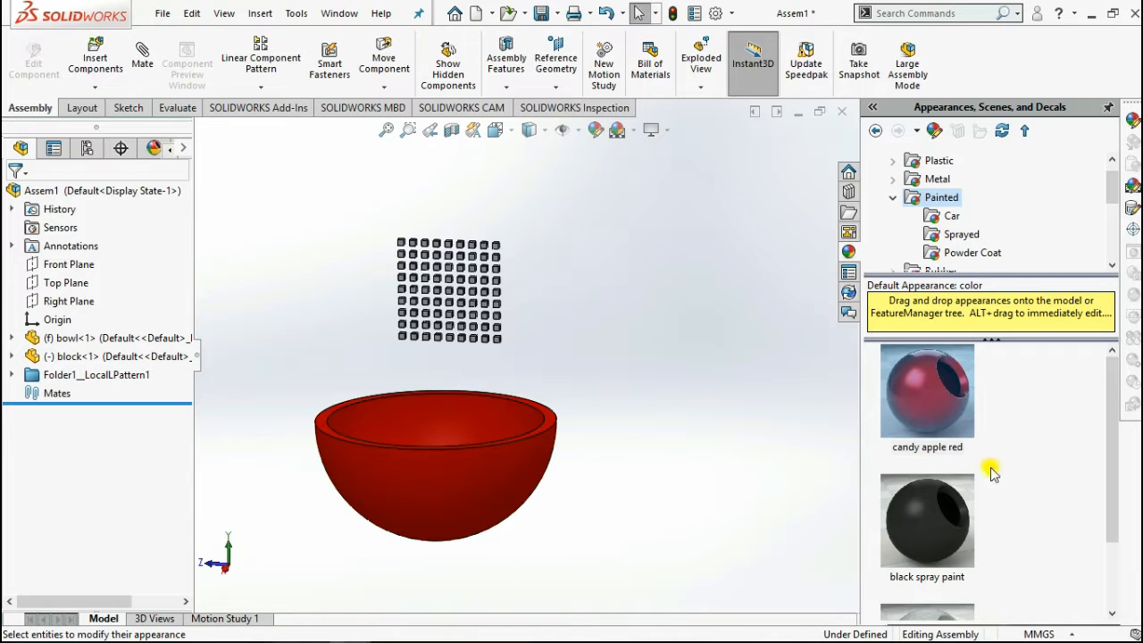
- Apply the aluminum powdercoat appearance to the blocks at body level and collapse the pattern folder
{"action": "mouse_move", "coordinate": [904, 397]}
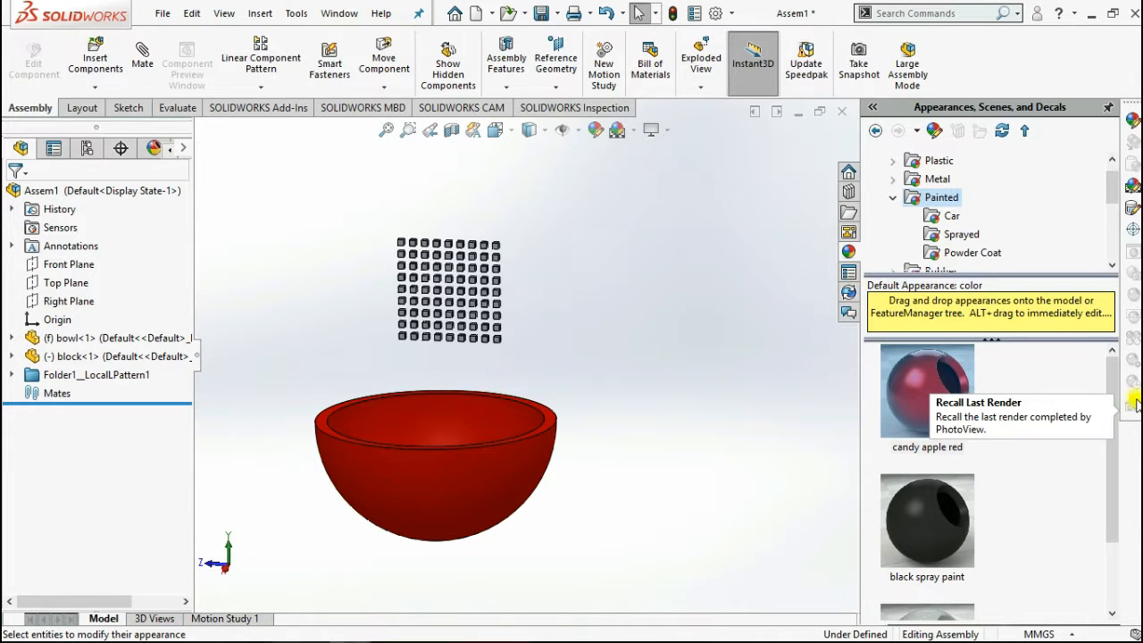
{"action": "left_click_drag", "start_coordinate": [1115, 378], "coordinate": [1113, 467]}
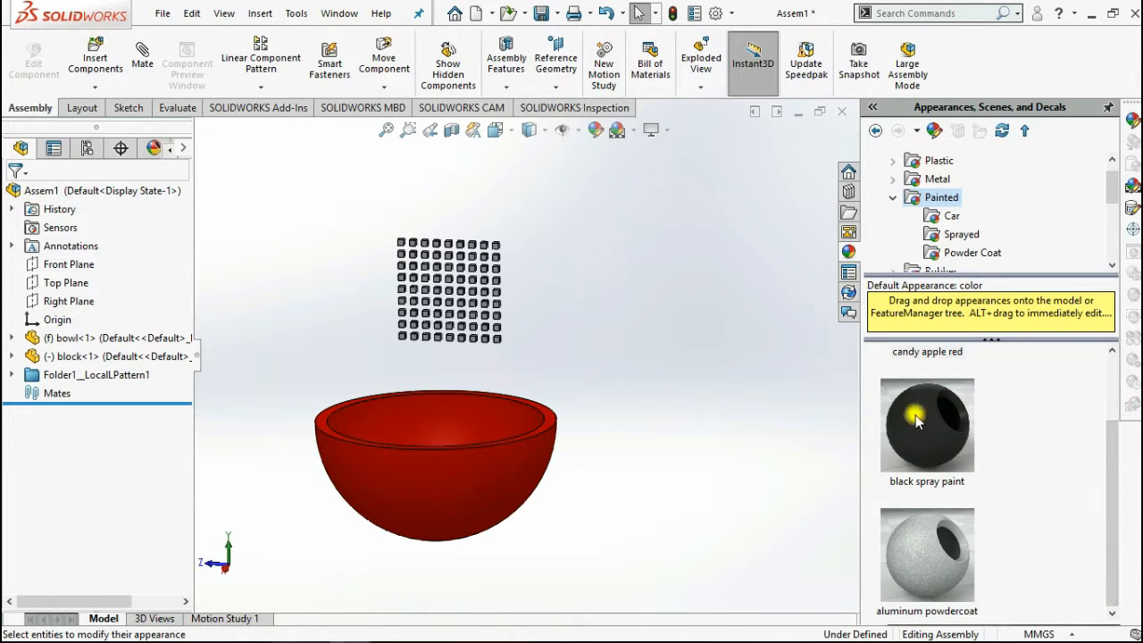
{"action": "mouse_move", "coordinate": [948, 549]}
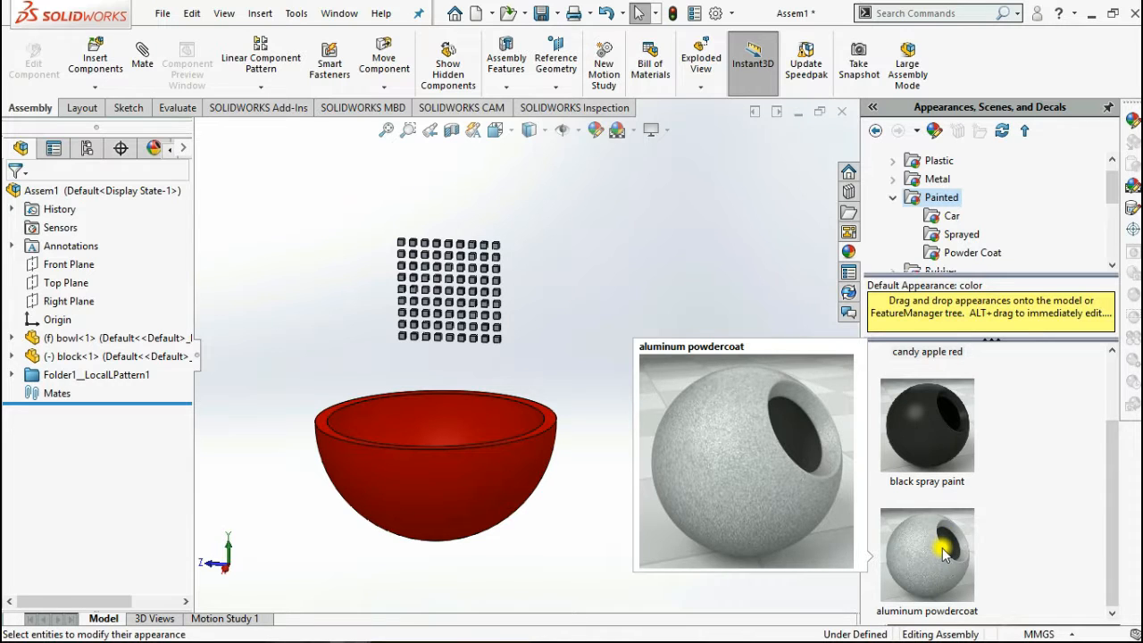
{"action": "left_click_drag", "start_coordinate": [944, 552], "coordinate": [471, 330]}
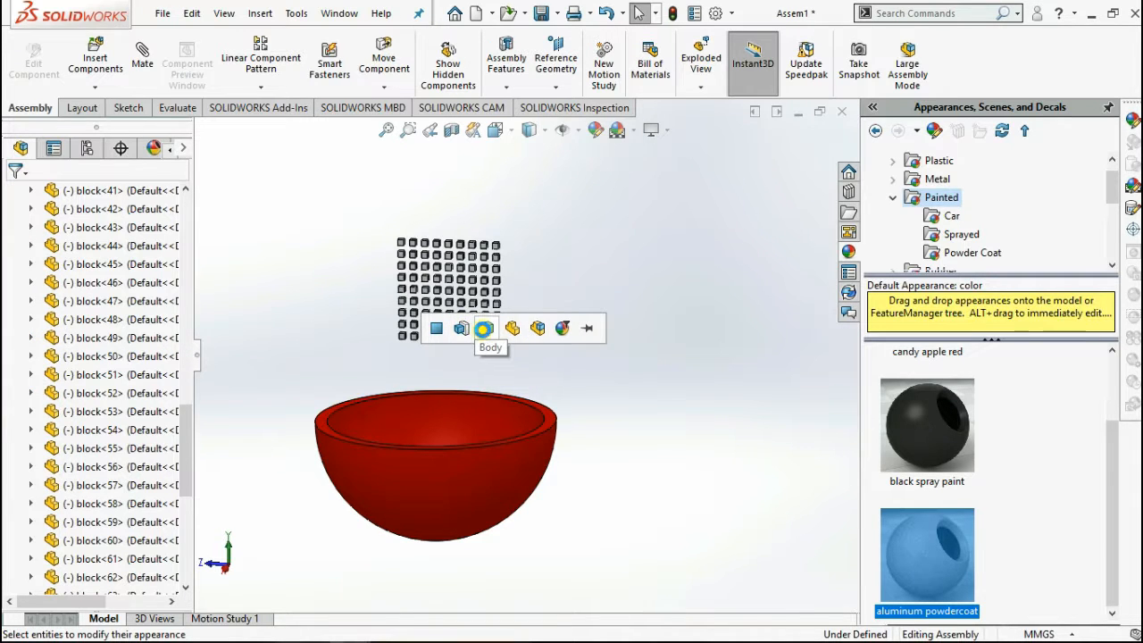
{"action": "left_click", "coordinate": [483, 328]}
{"action": "mouse_move", "coordinate": [547, 405]}
{"action": "middle_mouse_down"}
{"action": "mouse_move", "coordinate": [577, 571]}
{"action": "mouse_move", "coordinate": [539, 403]}
{"action": "middle_mouse_up"}
{"action": "scroll", "coordinate": [27, 224], "scroll_direction": "up", "scroll_amount": 15}
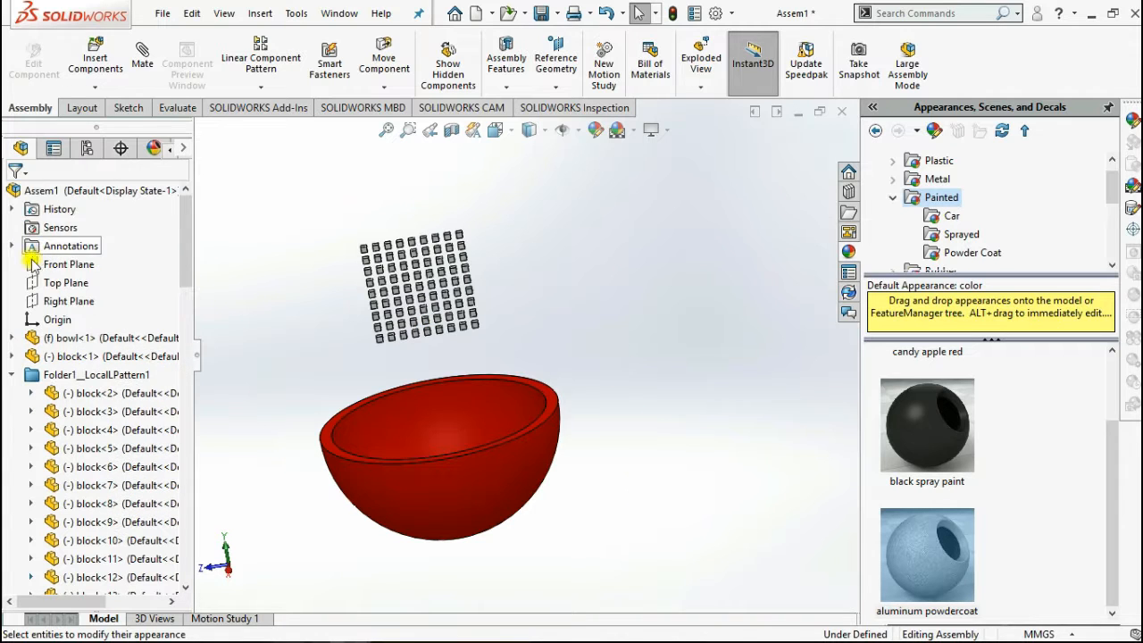
{"action": "left_click", "coordinate": [11, 374]}
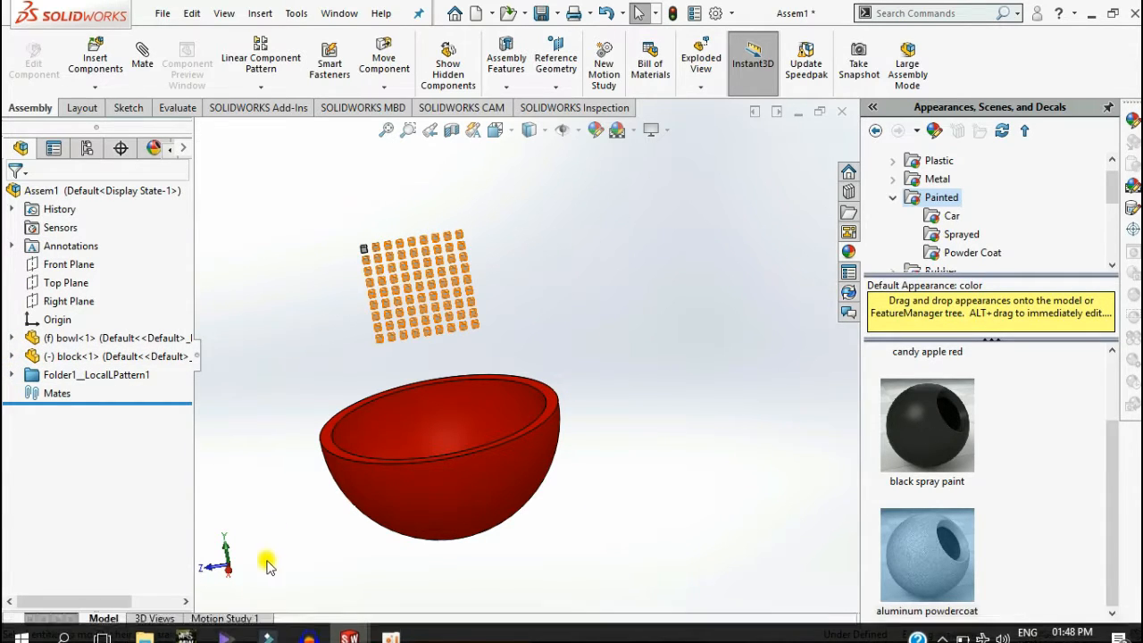
- Add gravity to Motion Study 1, acting downward along the Y axis
{"action": "left_click", "coordinate": [256, 617]}
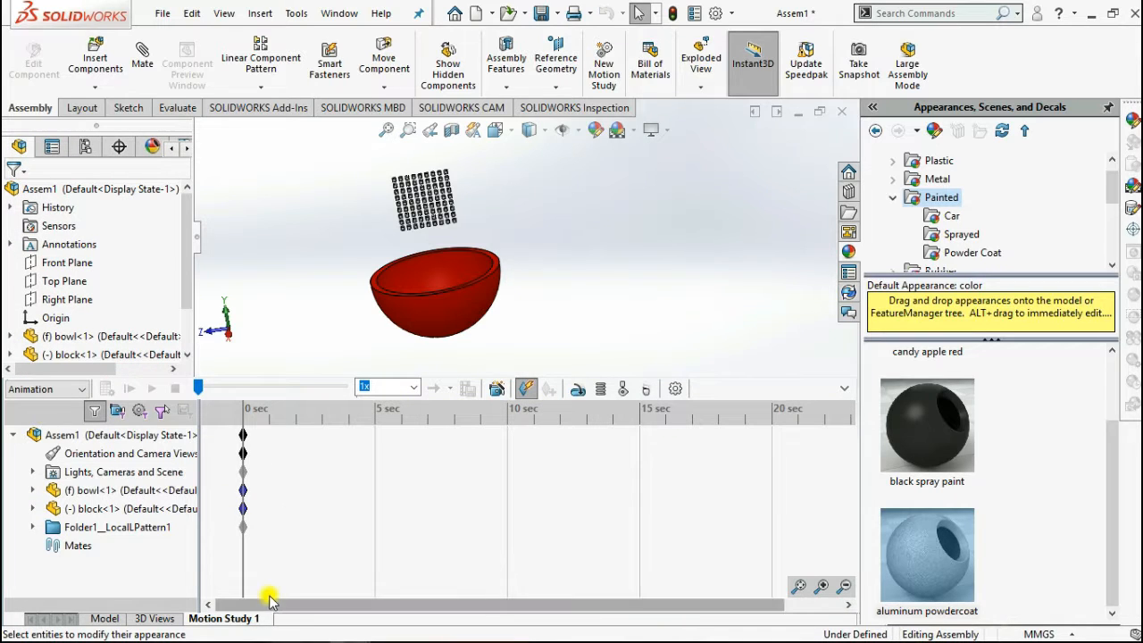
{"action": "middle_click_drag", "start_coordinate": [401, 304], "coordinate": [467, 371]}
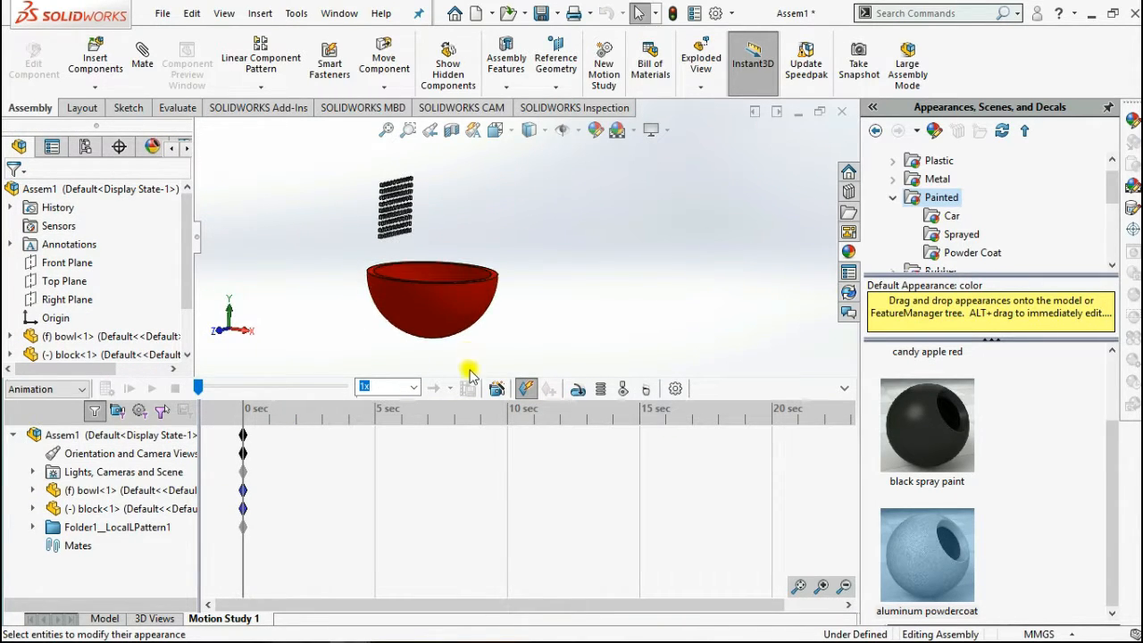
{"action": "left_click", "coordinate": [646, 388]}
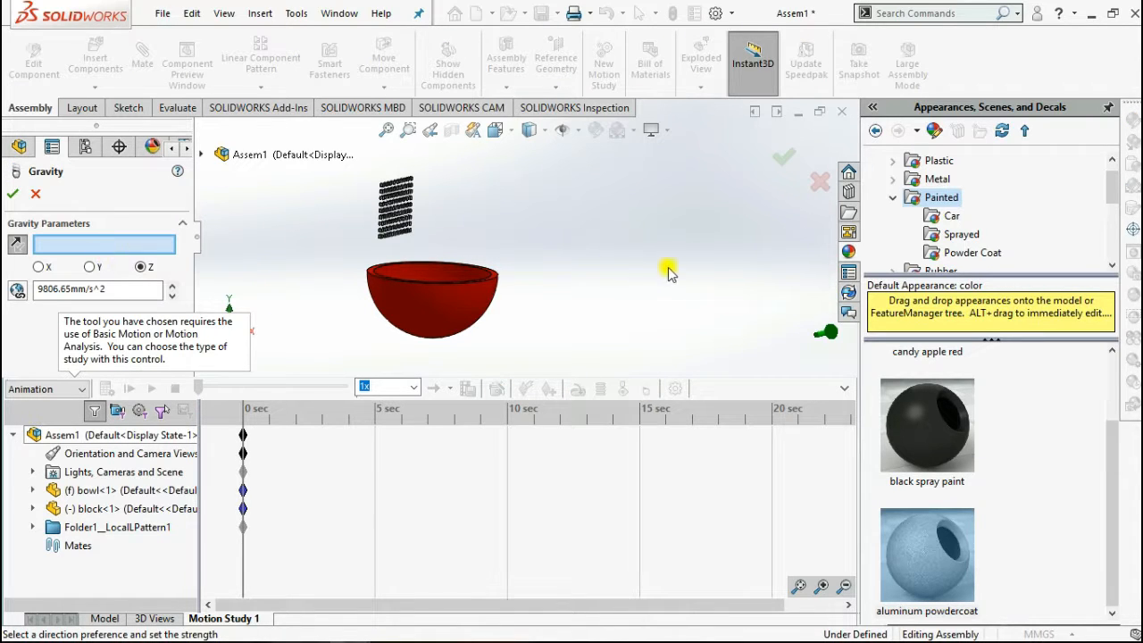
{"action": "mouse_move", "coordinate": [724, 323]}
{"action": "middle_mouse_down"}
{"action": "mouse_move", "coordinate": [696, 318]}
{"action": "mouse_move", "coordinate": [732, 335]}
{"action": "middle_mouse_up"}
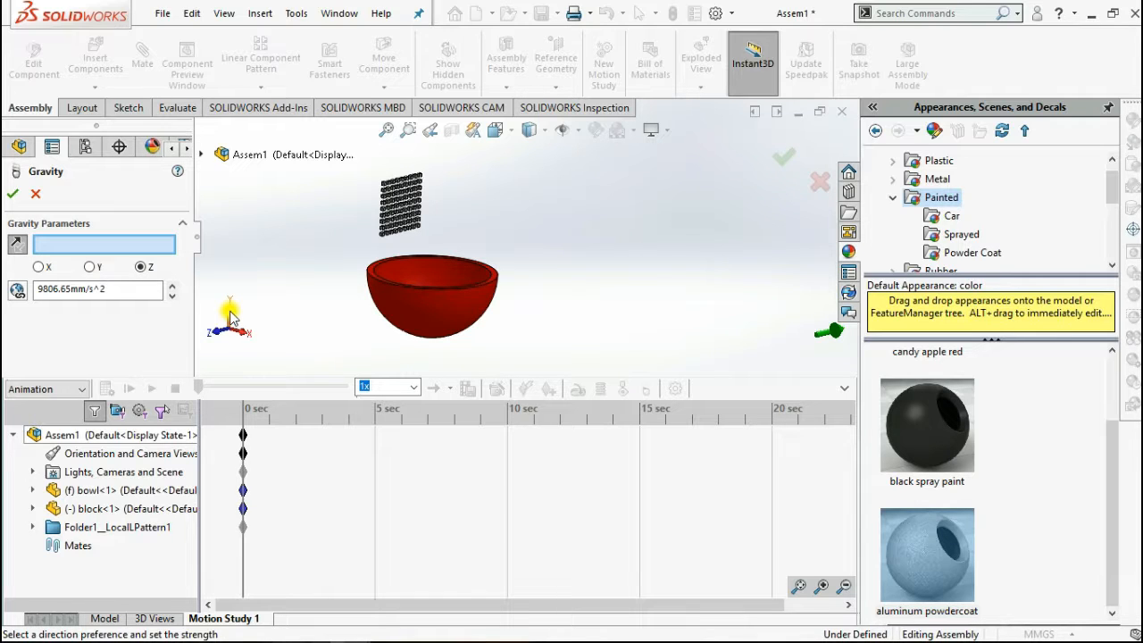
{"action": "left_click", "coordinate": [92, 267]}
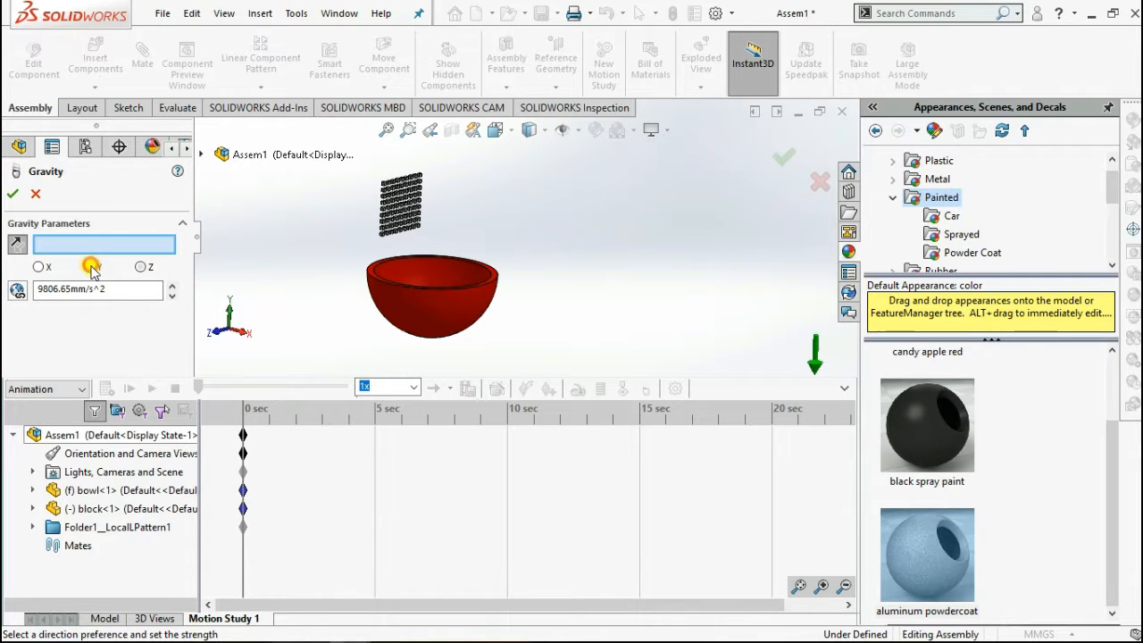
{"action": "left_click", "coordinate": [18, 245]}
{"action": "left_click", "coordinate": [17, 245]}
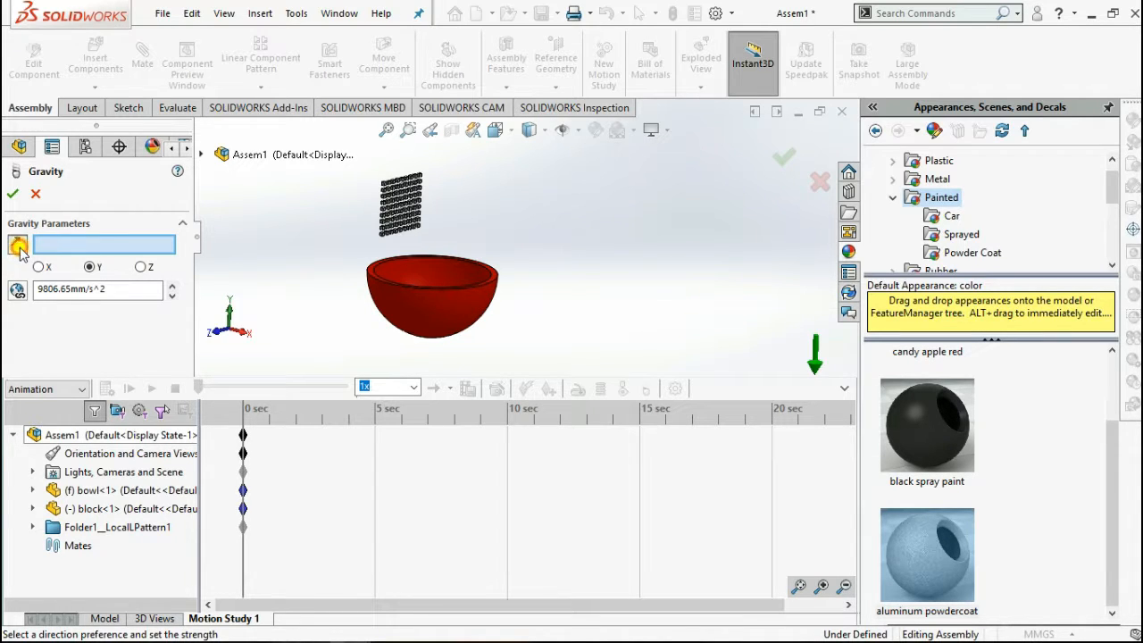
{"action": "left_click", "coordinate": [12, 194]}
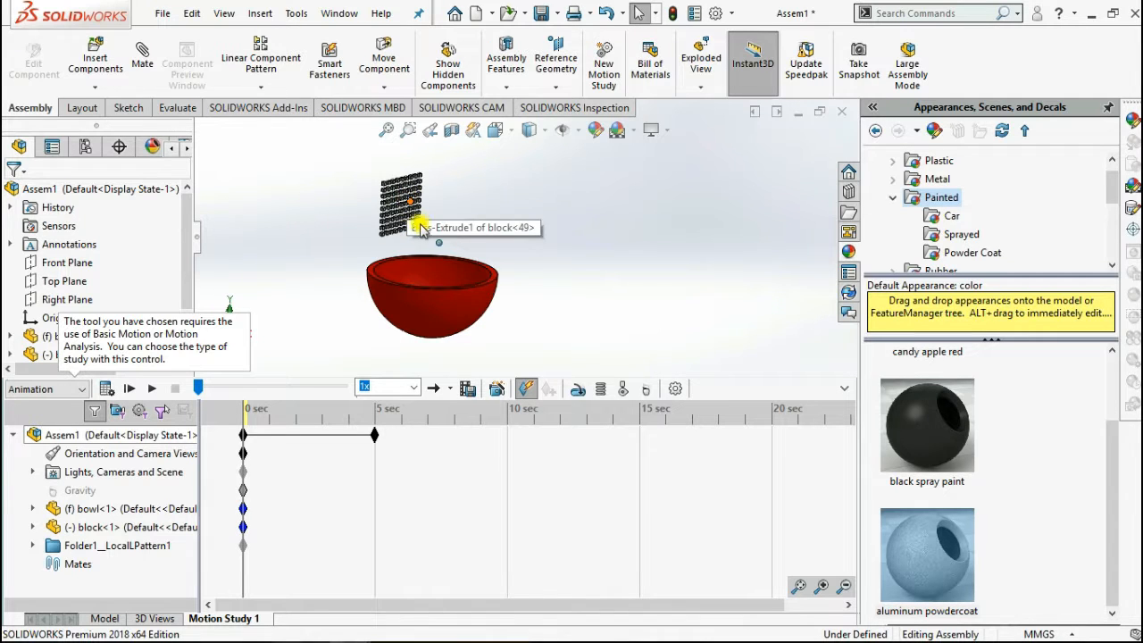
- Start a Solid Bodies contact in the motion study and select all the blocks of the grid for it
{"action": "left_click", "coordinate": [623, 391]}
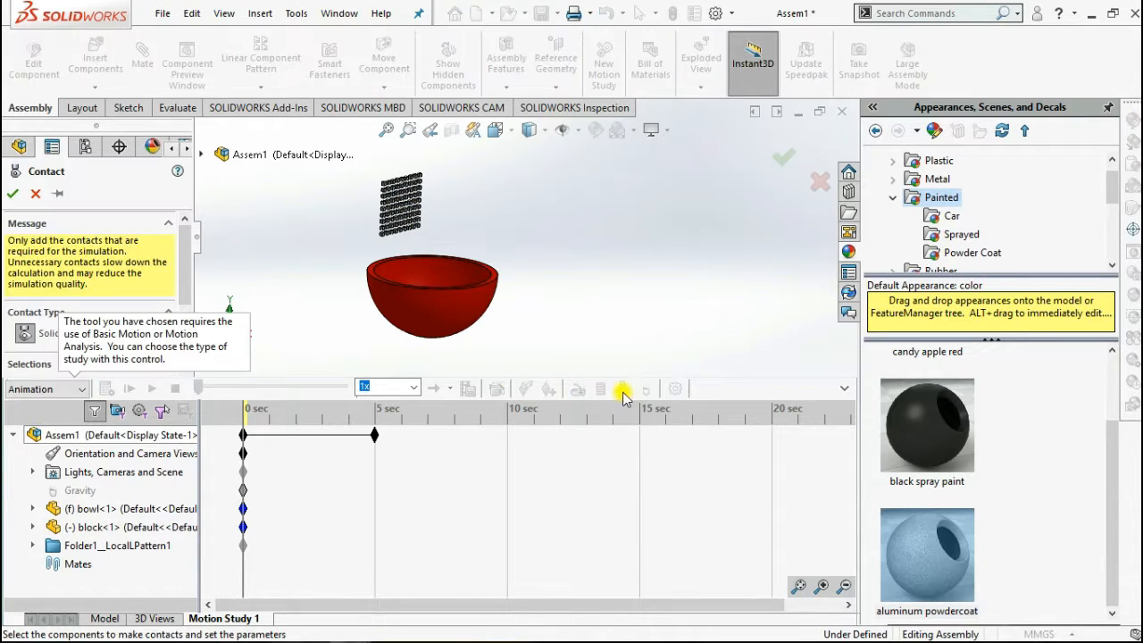
{"action": "scroll", "coordinate": [183, 268], "scroll_direction": "down", "scroll_amount": 2}
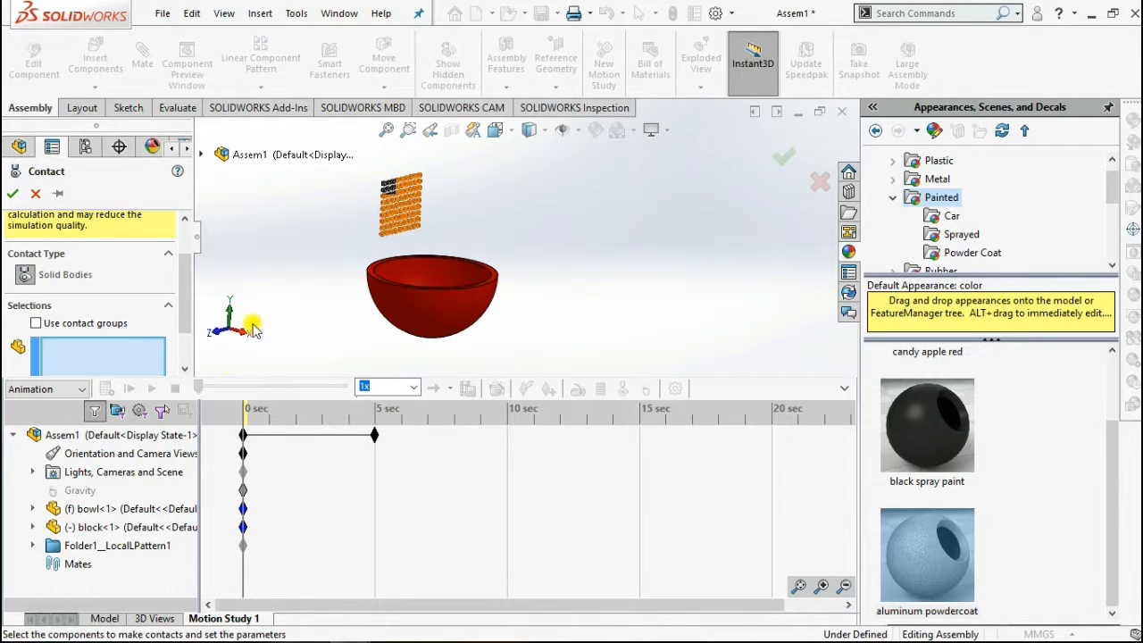
{"action": "scroll", "coordinate": [397, 197], "scroll_direction": "down", "scroll_amount": 5}
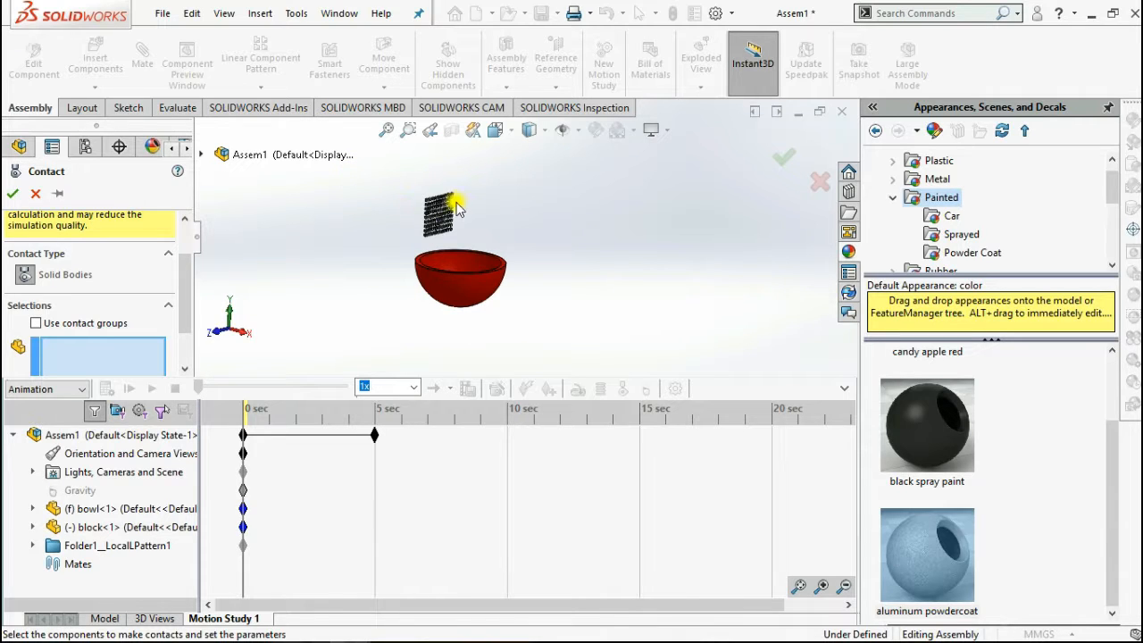
{"action": "scroll", "coordinate": [443, 280], "scroll_direction": "up", "scroll_amount": 3}
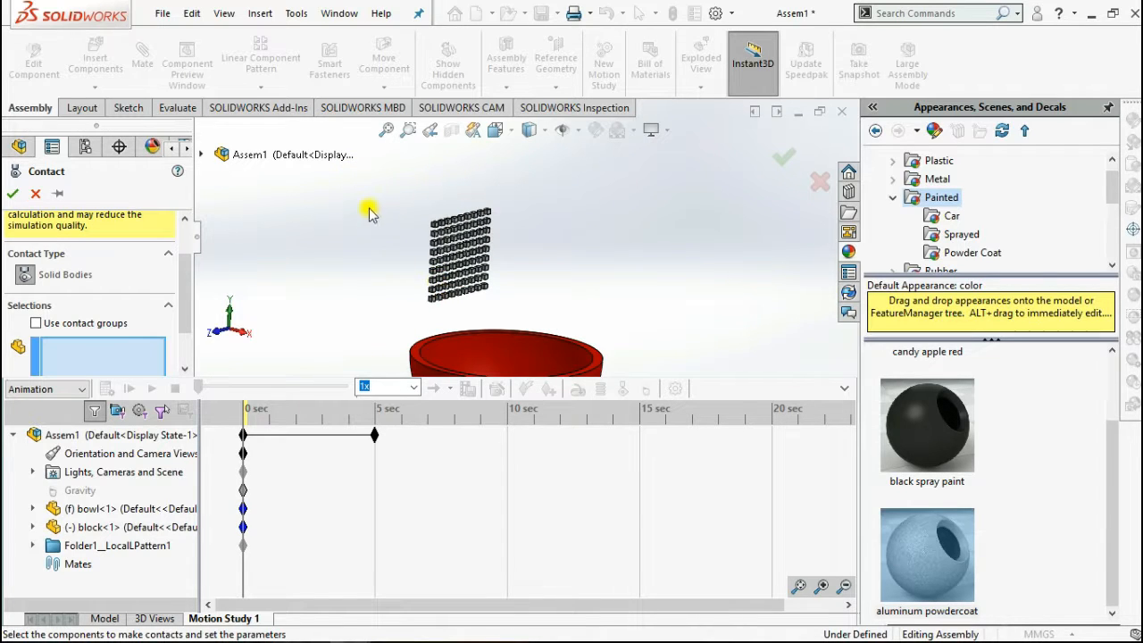
{"action": "left_click_drag", "start_coordinate": [377, 194], "coordinate": [518, 315]}
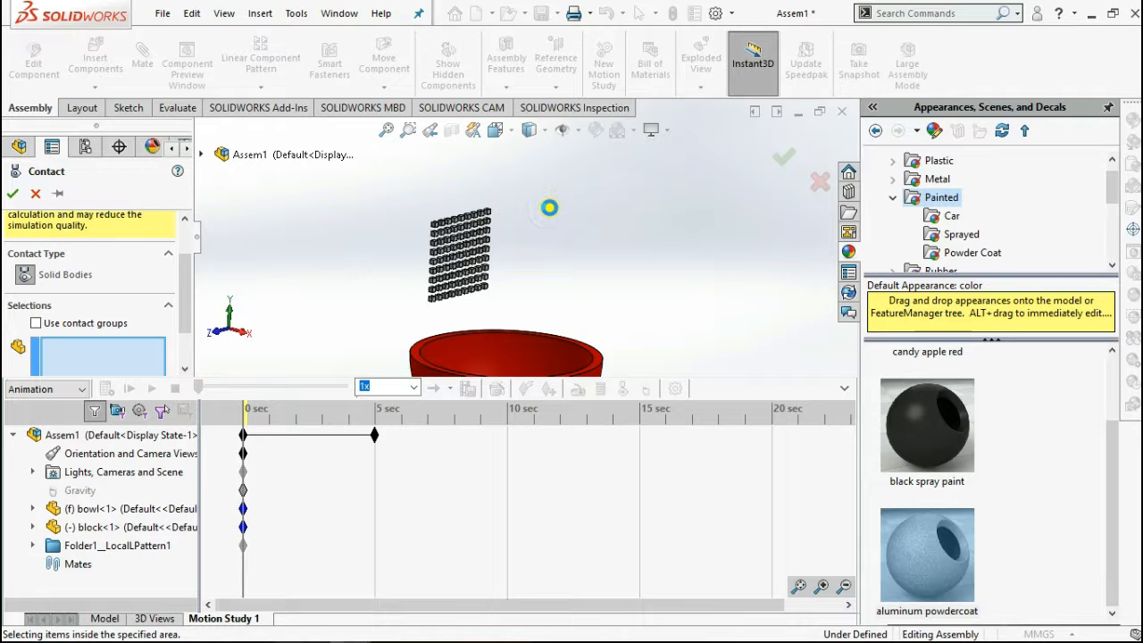
{"action": "right_click", "coordinate": [550, 208]}
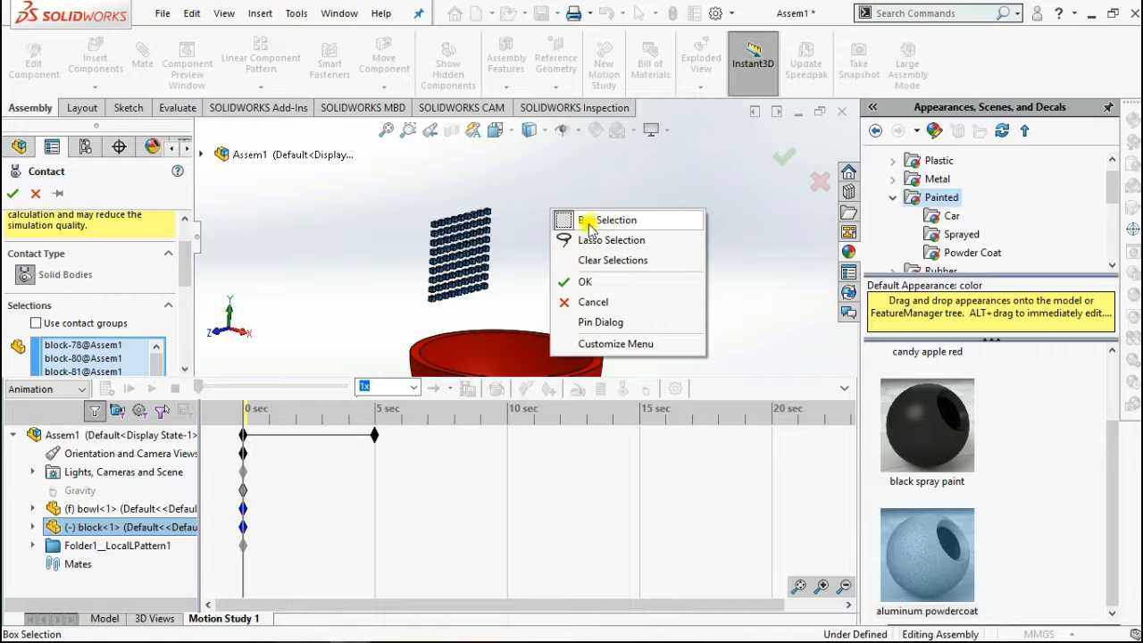
{"action": "left_click_drag", "start_coordinate": [378, 182], "coordinate": [528, 319]}
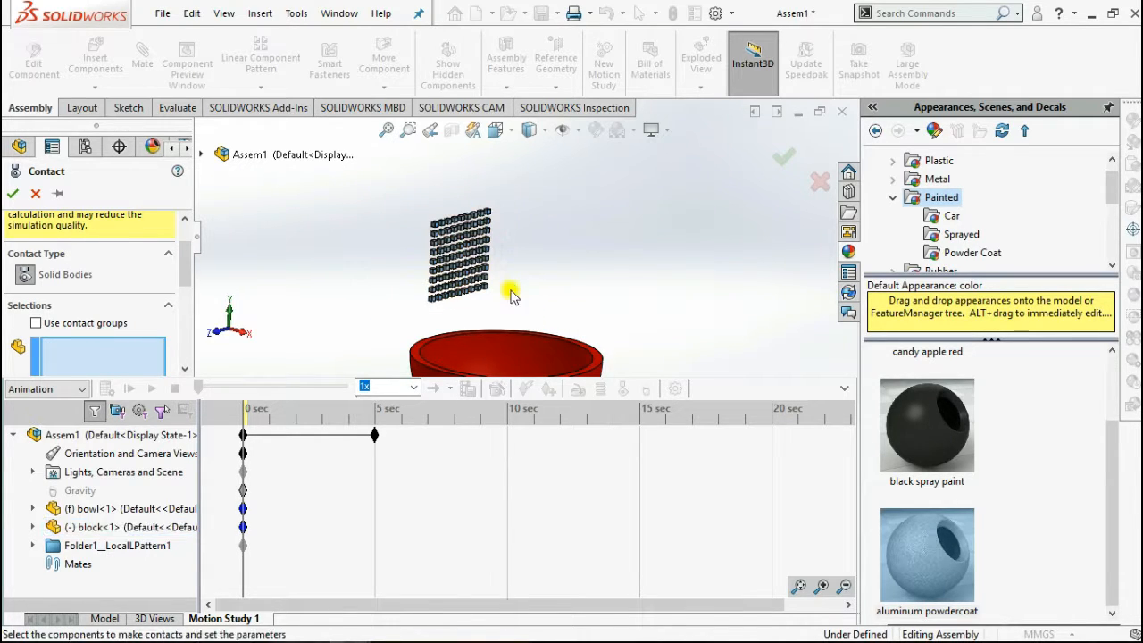
{"action": "left_click_drag", "start_coordinate": [415, 239], "coordinate": [553, 319]}
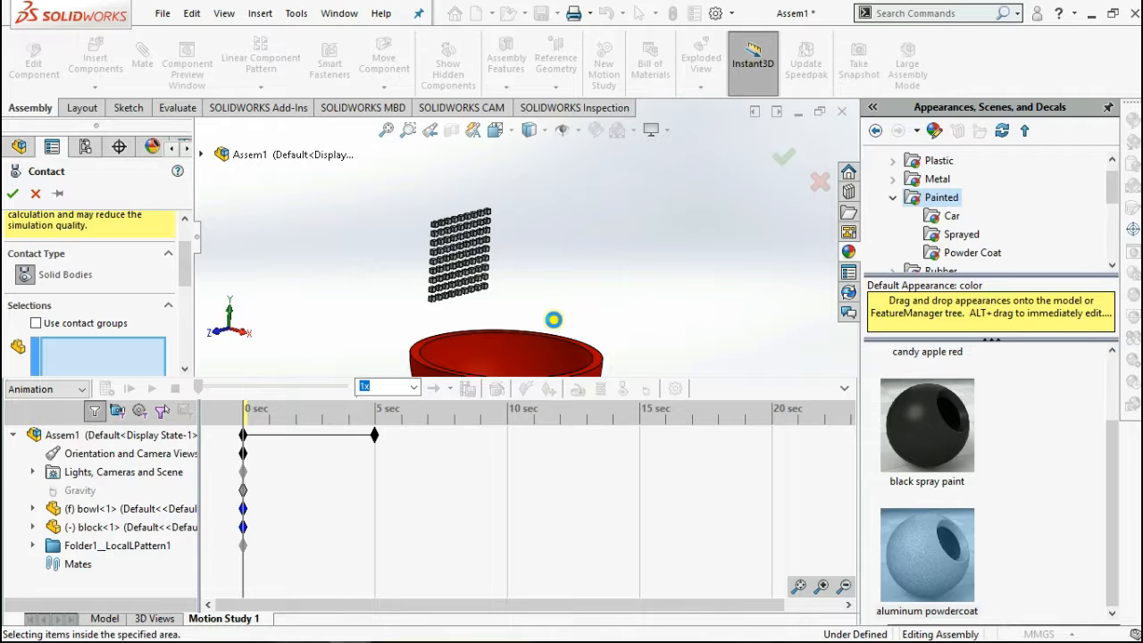
{"action": "left_click_drag", "start_coordinate": [551, 313], "coordinate": [543, 311]}
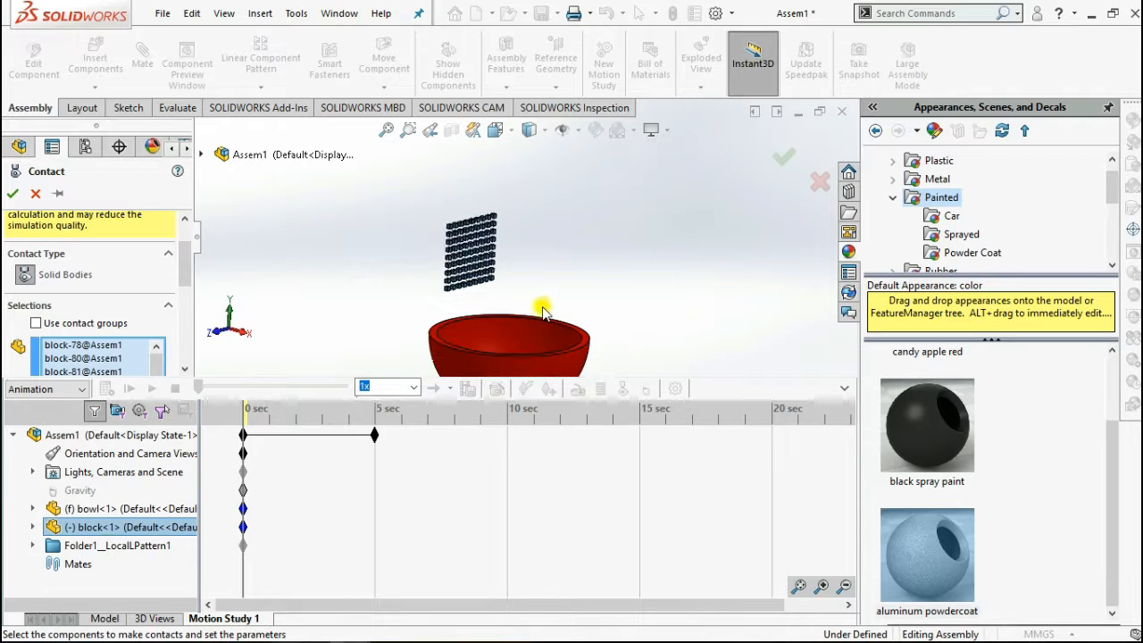
- Include the bowl in the contact selection with the blocks and accept the contact
{"action": "middle_click_drag", "start_coordinate": [543, 312], "coordinate": [488, 286]}
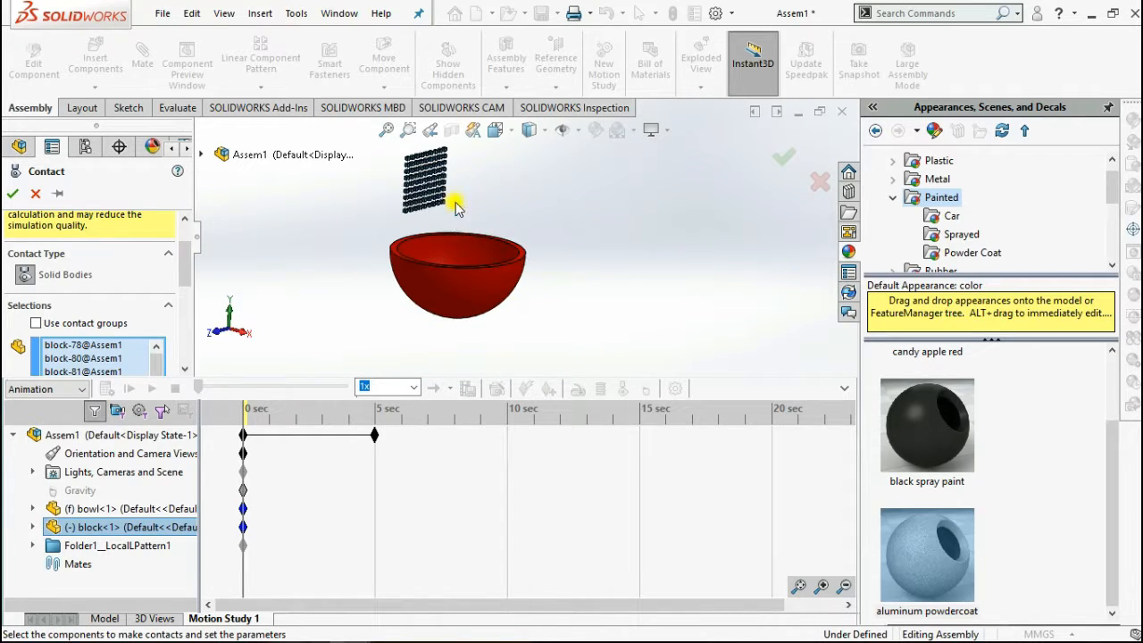
{"action": "left_click", "coordinate": [482, 299]}
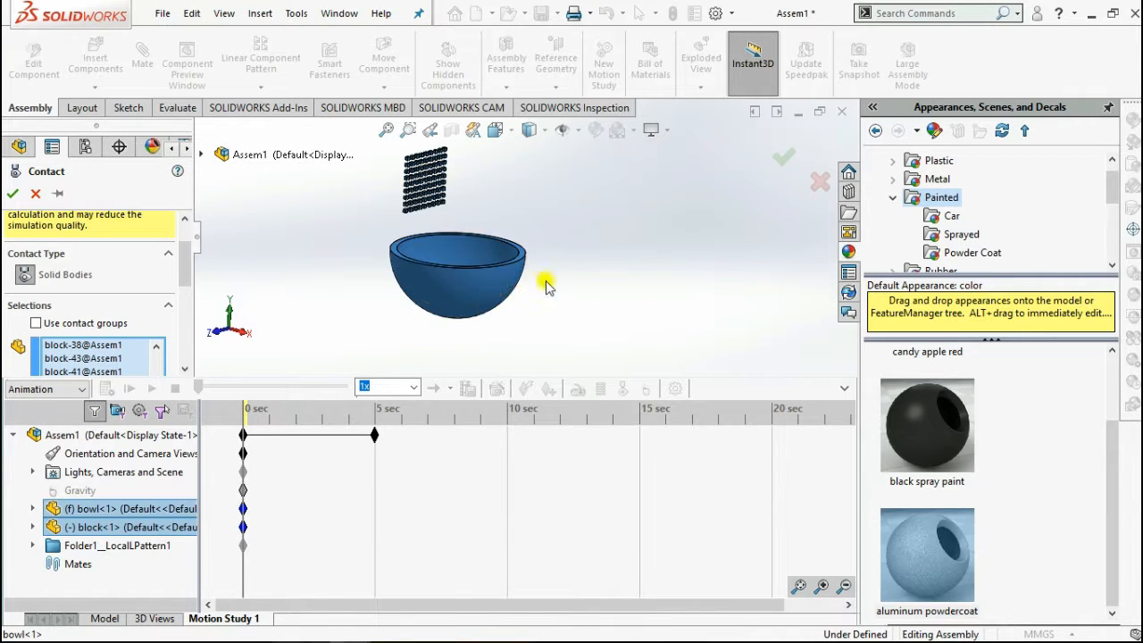
{"action": "left_click", "coordinate": [12, 195]}
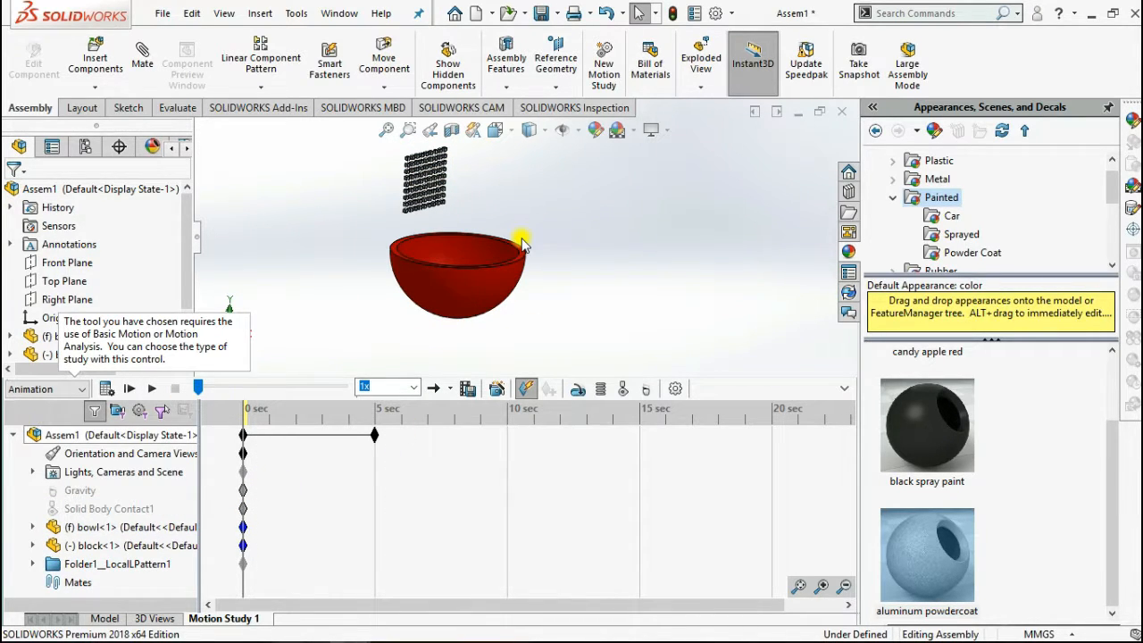
- Calculate the motion study with the Animation study type
{"action": "scroll", "coordinate": [518, 238], "scroll_direction": "down", "scroll_amount": 1}
{"action": "middle_click_drag", "start_coordinate": [388, 250], "coordinate": [370, 344]}
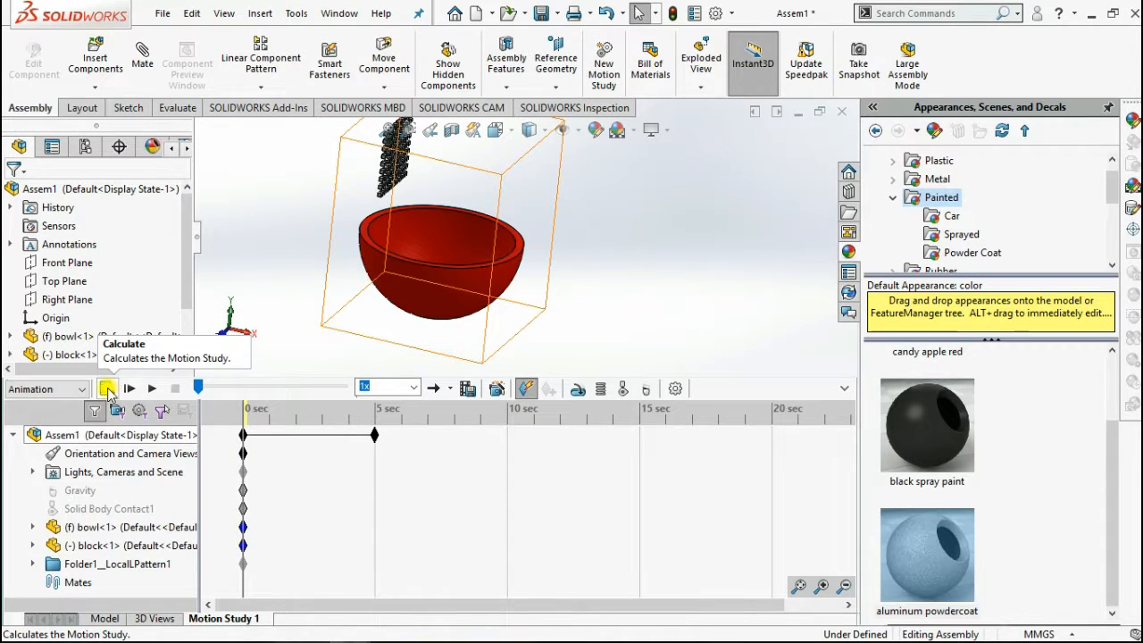
{"action": "left_click", "coordinate": [106, 389]}
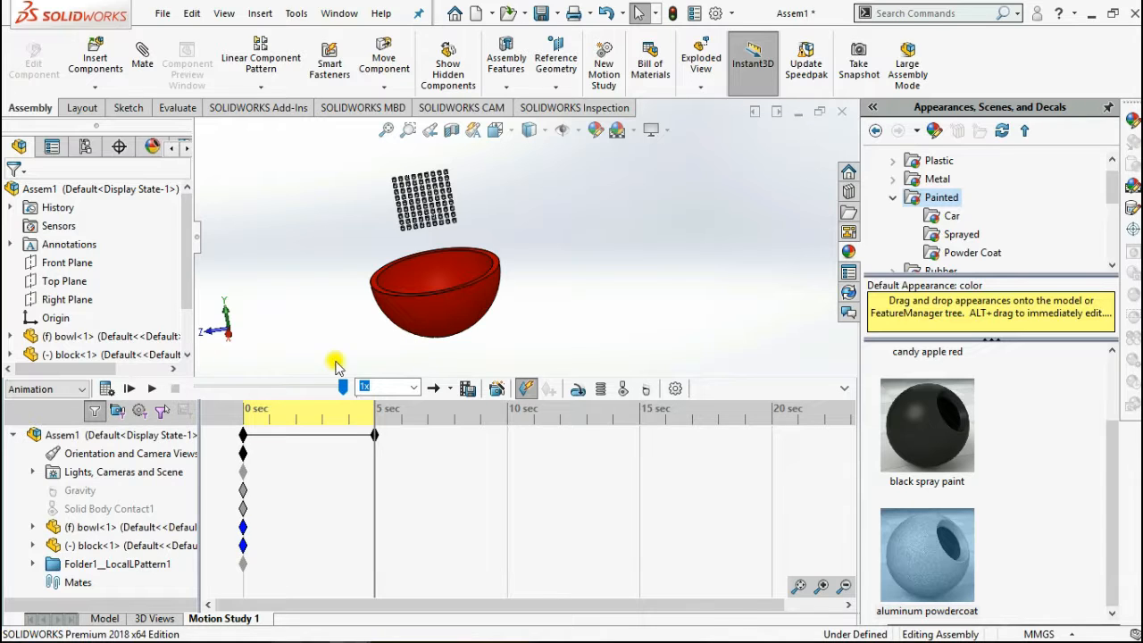
- Switch the study type to Basic Motion and calculate the motion study
{"action": "left_click", "coordinate": [80, 390]}
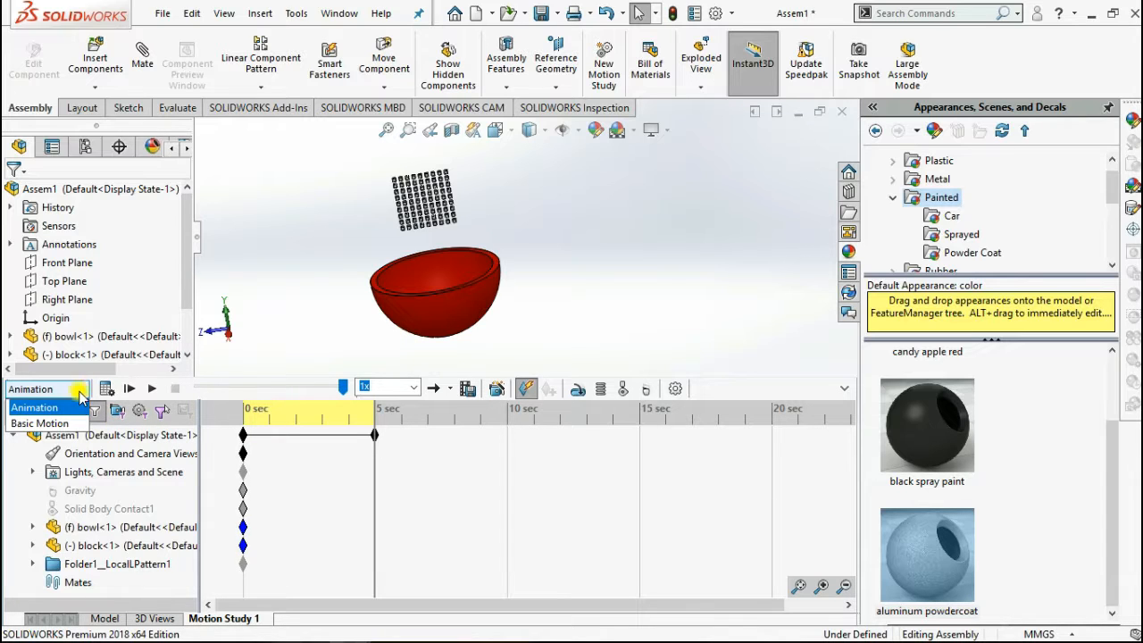
{"action": "left_click", "coordinate": [66, 423]}
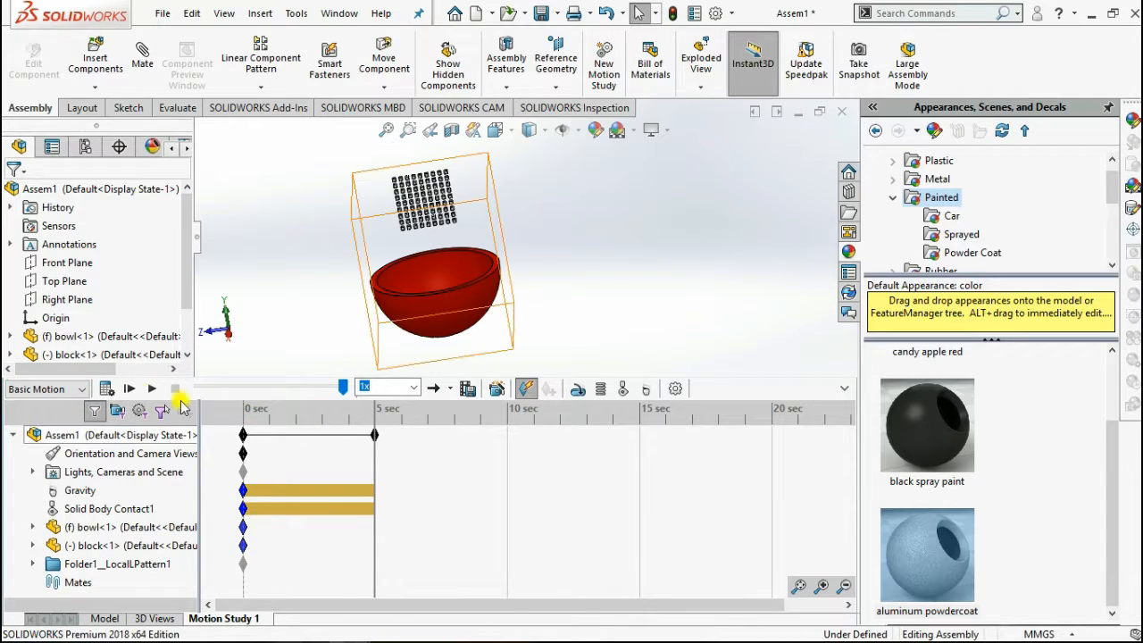
{"action": "left_click", "coordinate": [107, 389]}
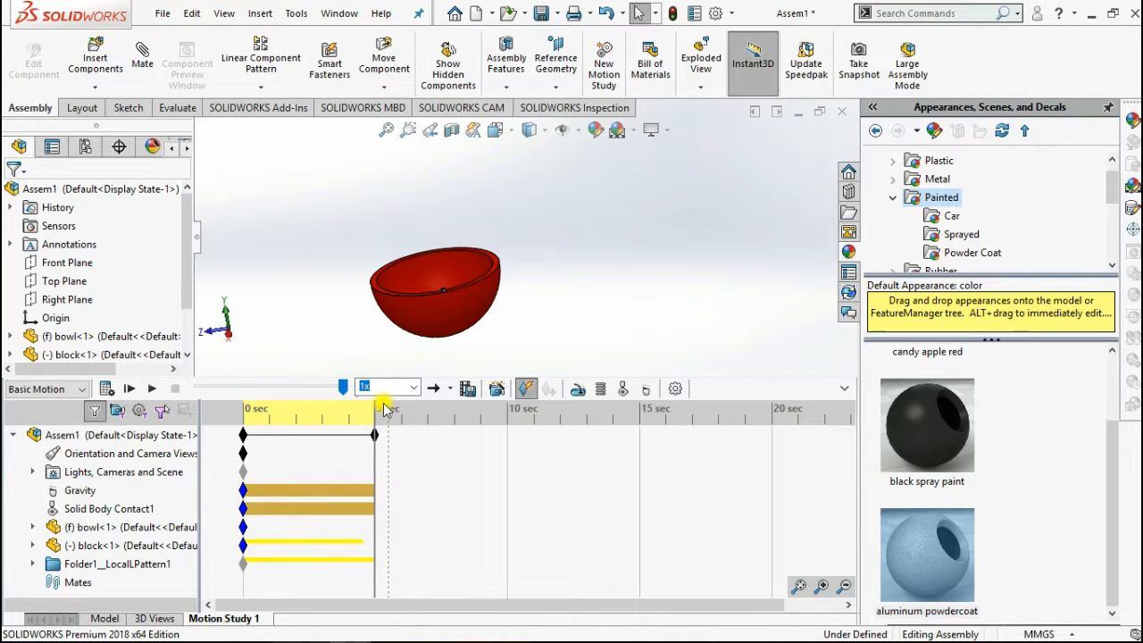
- Play the simulation from the start several times and examine the blocks falling into the bowl from different angles
{"action": "left_click", "coordinate": [131, 389]}
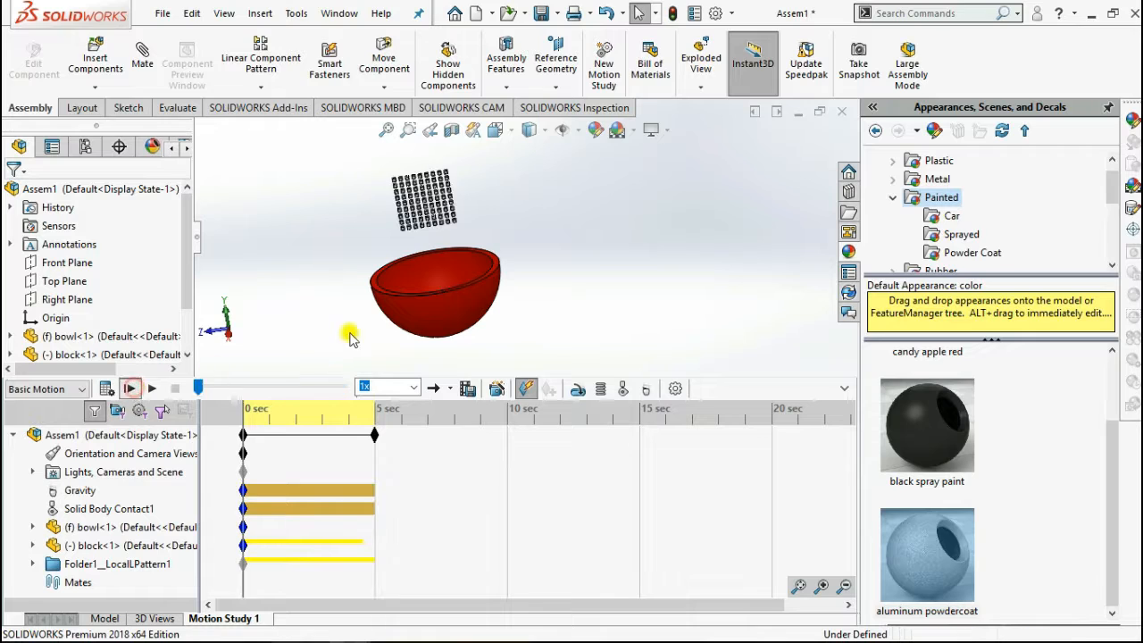
{"action": "mouse_move", "coordinate": [462, 322]}
{"action": "middle_mouse_down"}
{"action": "mouse_move", "coordinate": [452, 284]}
{"action": "mouse_move", "coordinate": [453, 303]}
{"action": "middle_mouse_up"}
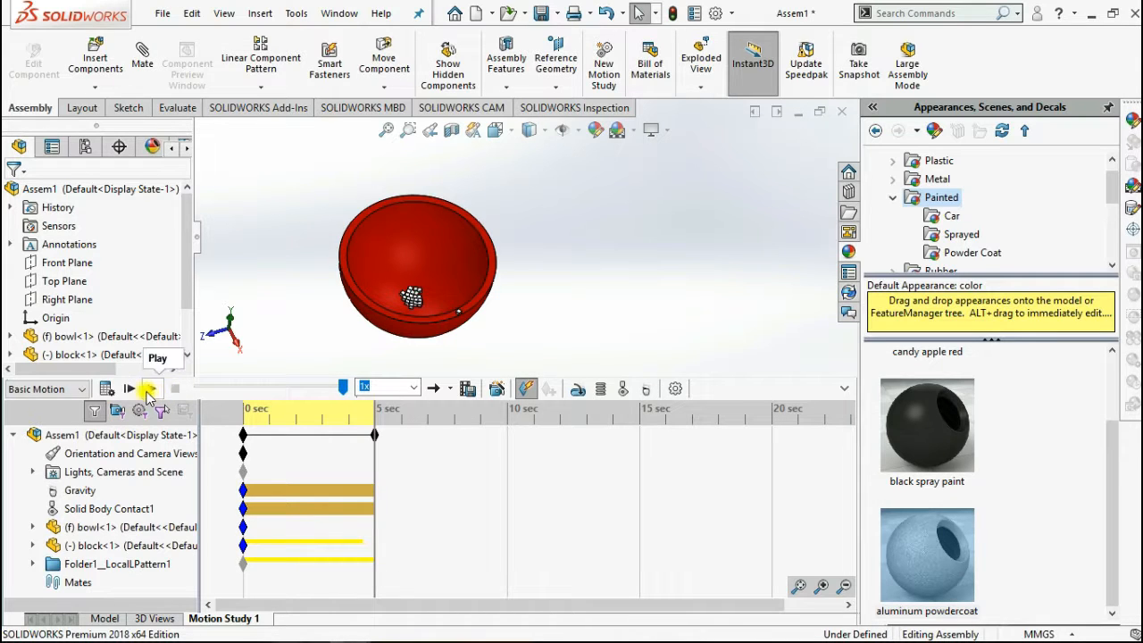
{"action": "left_click", "coordinate": [132, 389]}
{"action": "middle_click_drag", "start_coordinate": [534, 290], "coordinate": [525, 350]}
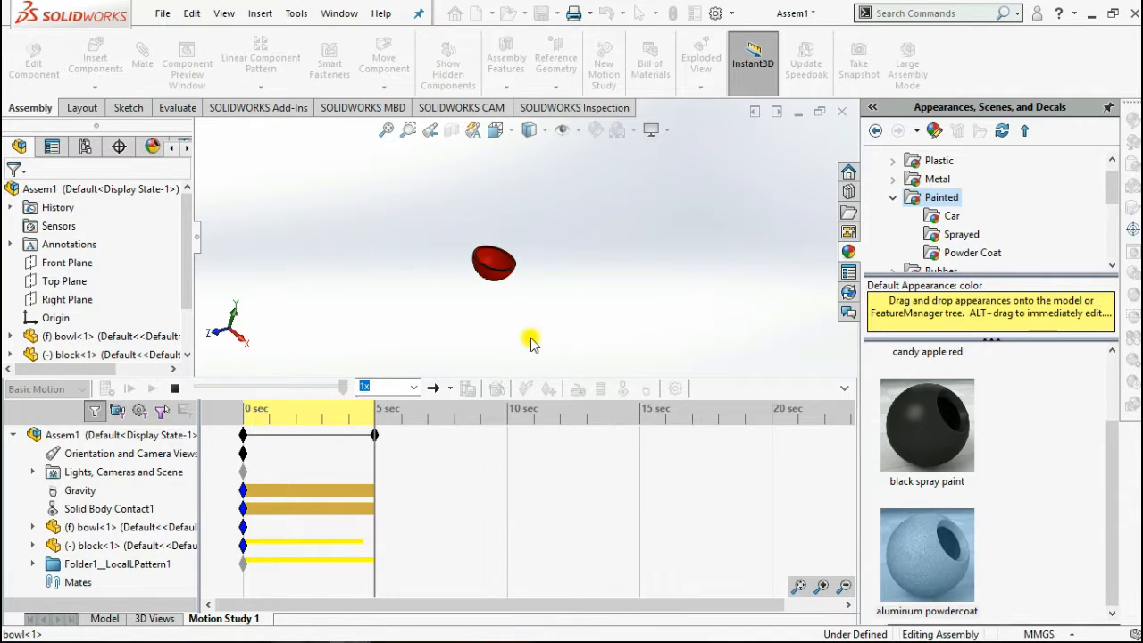
{"action": "middle_click_drag", "start_coordinate": [539, 288], "coordinate": [359, 386]}
{"action": "left_click", "coordinate": [359, 386]}
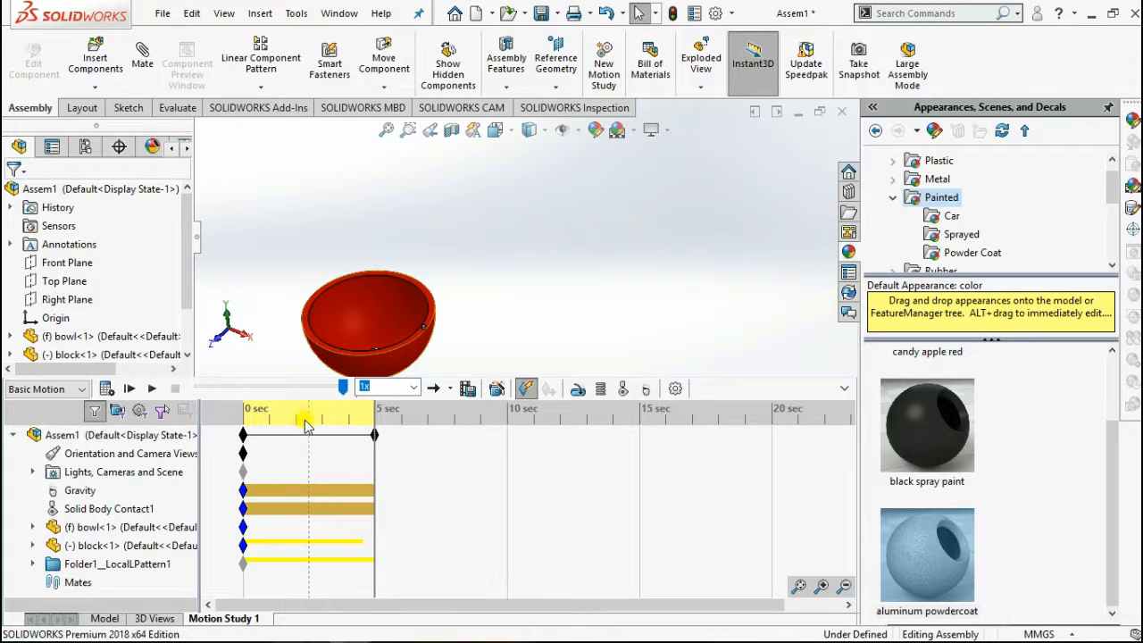
- Return the study's time bar to 0 sec and orient the view obliquely into the bowl with the blocks visible
{"action": "left_click_drag", "start_coordinate": [271, 429], "coordinate": [239, 425]}
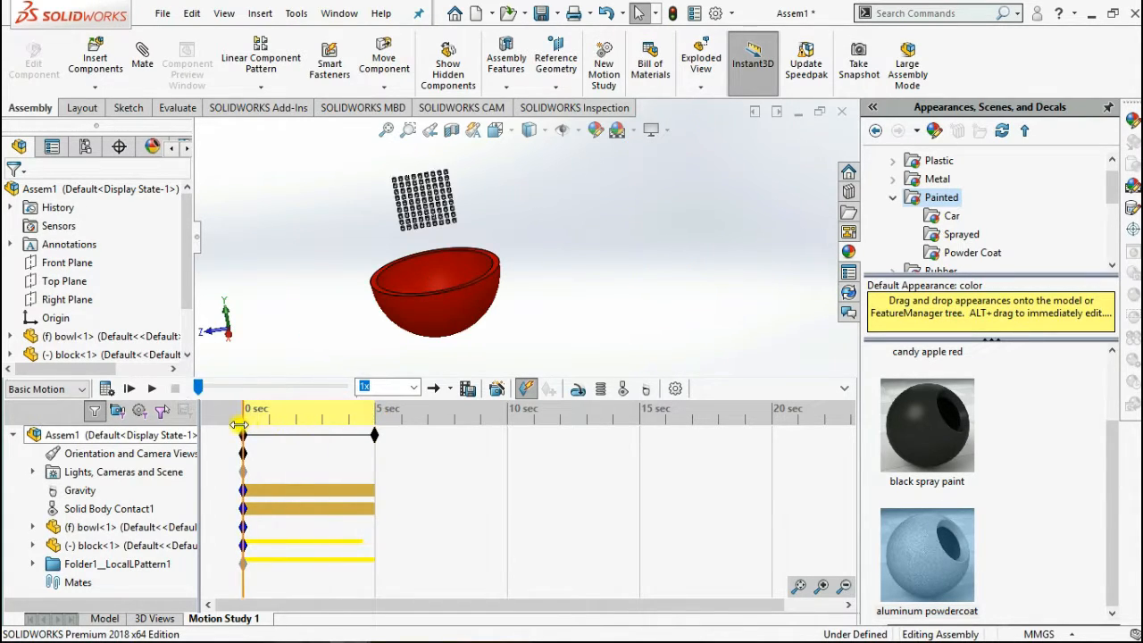
{"action": "middle_click_drag", "start_coordinate": [382, 319], "coordinate": [373, 250]}
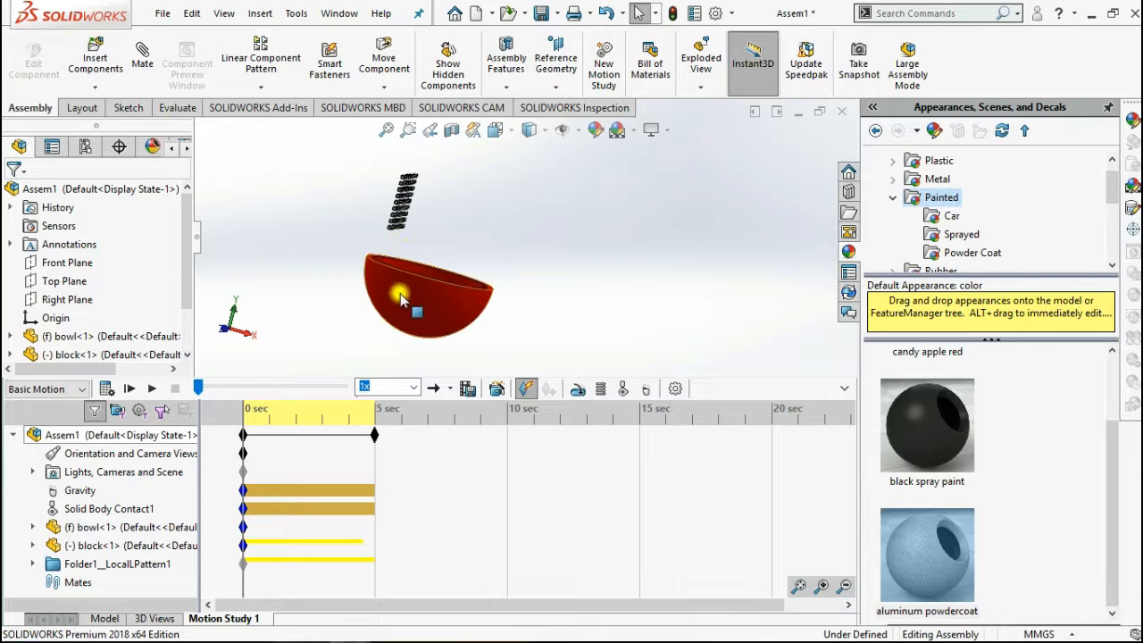
{"action": "middle_click_drag", "start_coordinate": [438, 311], "coordinate": [524, 324]}
{"action": "left_click", "coordinate": [326, 471]}
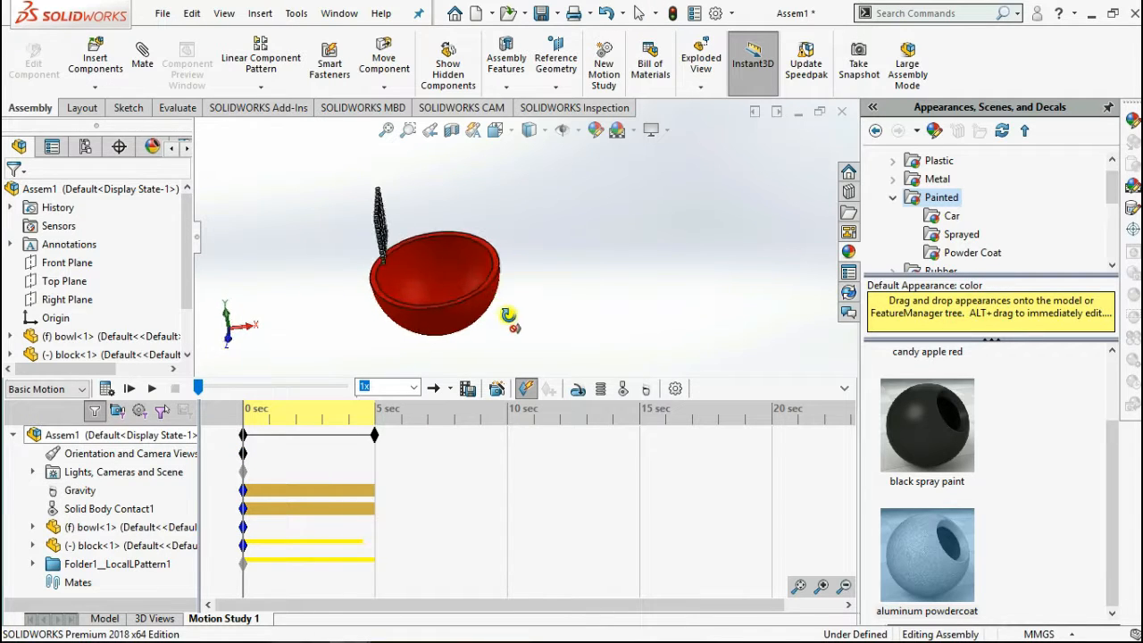
{"action": "left_click", "coordinate": [264, 466]}
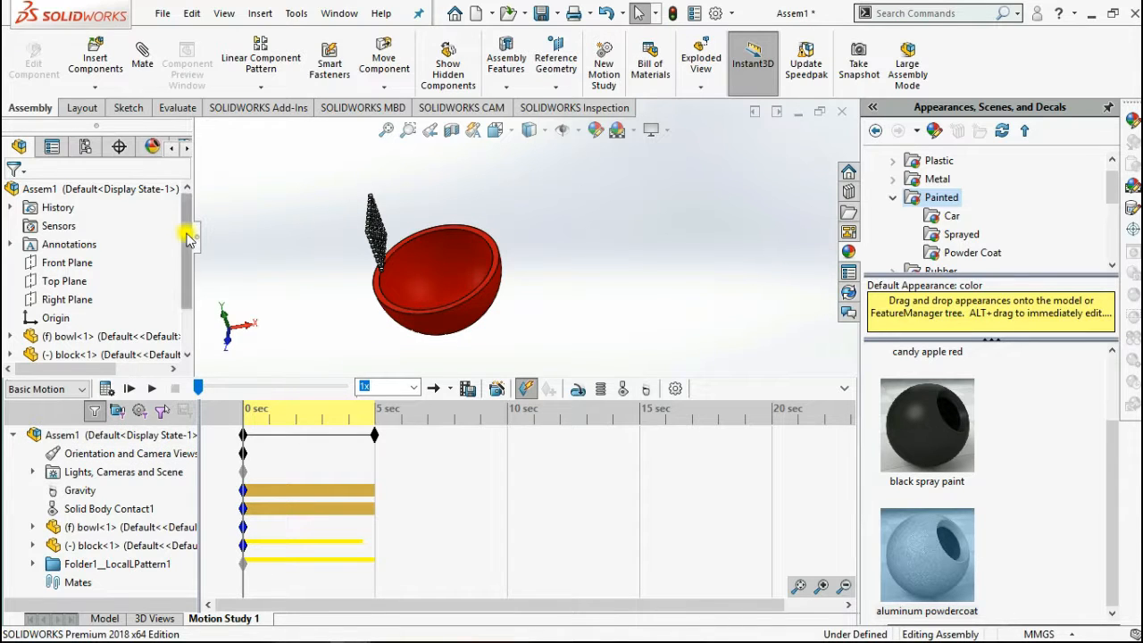
{"action": "middle_click_drag", "start_coordinate": [415, 275], "coordinate": [406, 384]}
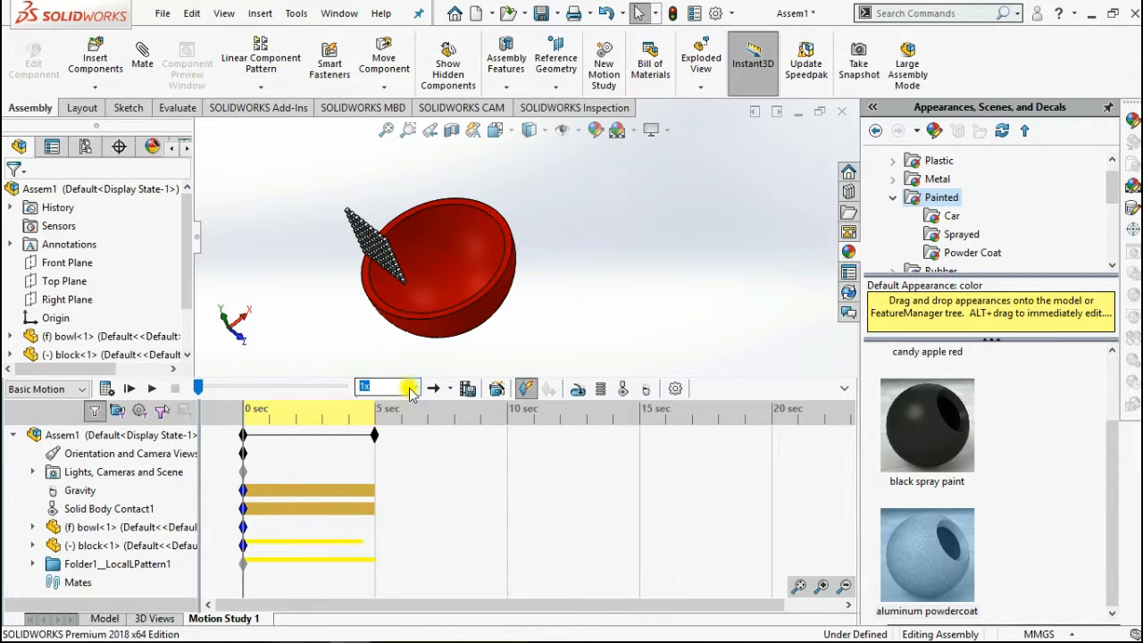
- Add a camera of type Aimed at target to the motion study's lights, cameras and scene, framing the bowl and blocks
{"action": "left_click", "coordinate": [32, 472]}
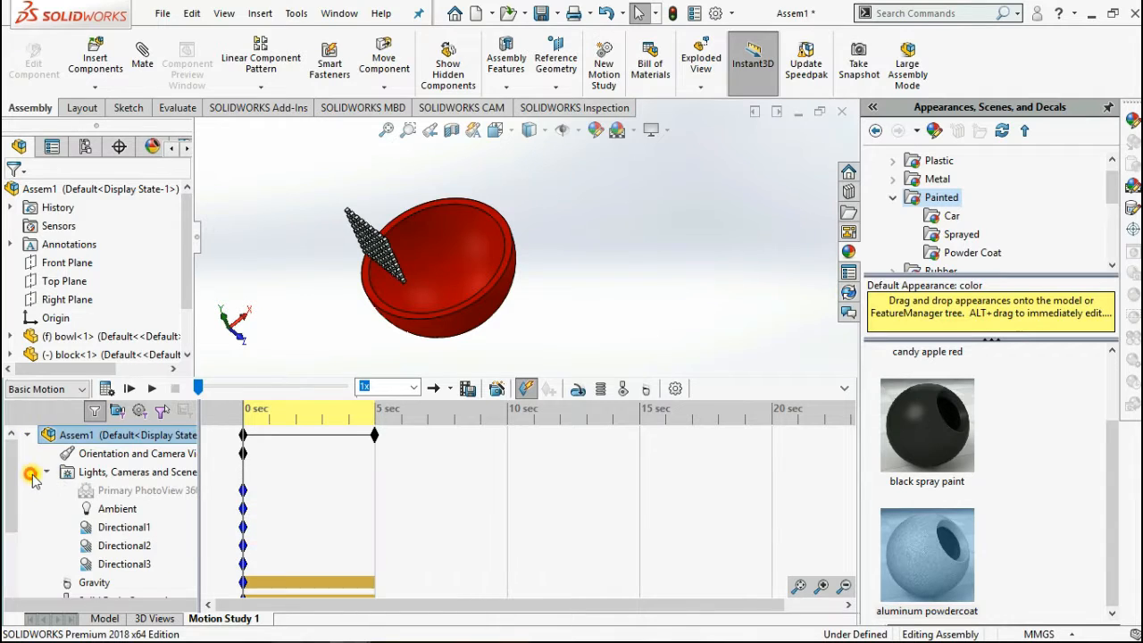
{"action": "right_click", "coordinate": [113, 473]}
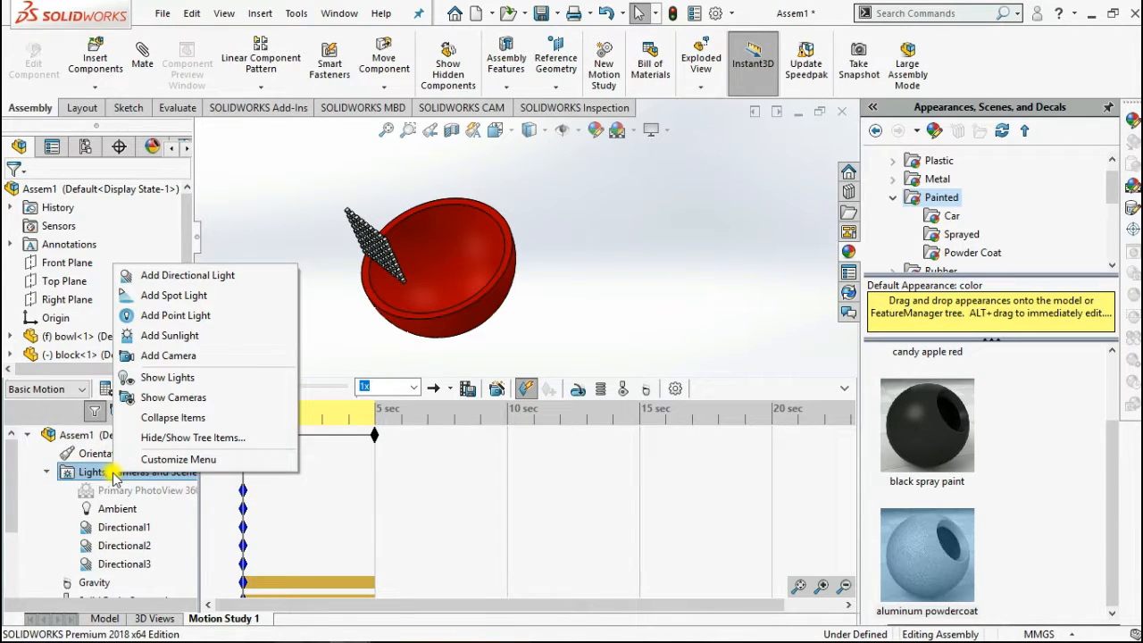
{"action": "left_click", "coordinate": [179, 357]}
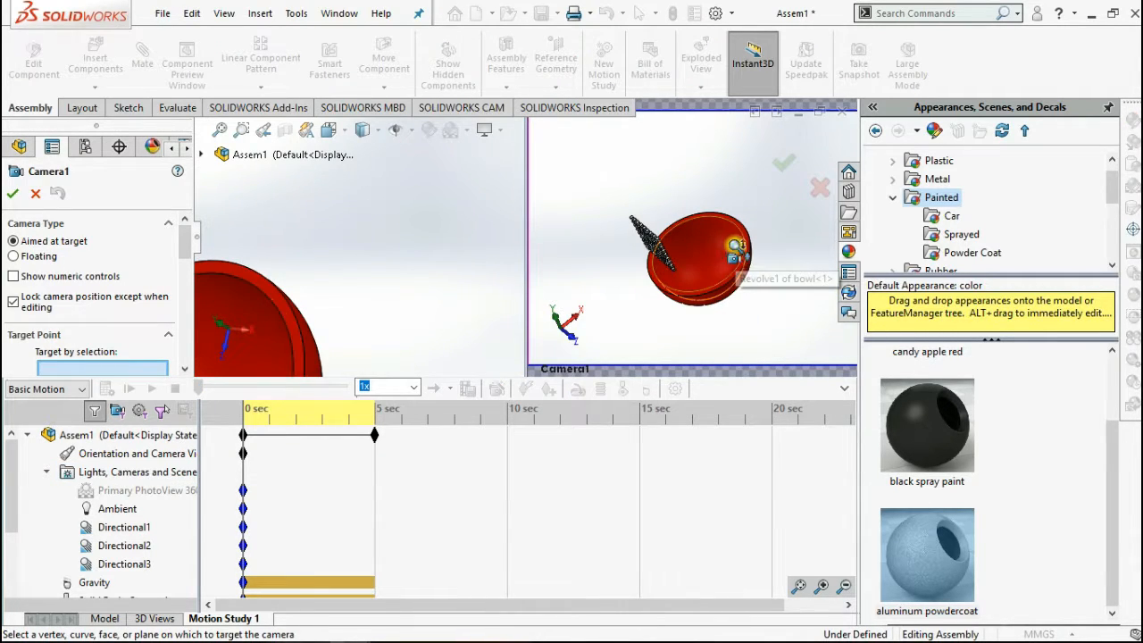
{"action": "scroll", "coordinate": [741, 248], "scroll_direction": "up", "scroll_amount": 2}
{"action": "scroll", "coordinate": [740, 237], "scroll_direction": "down", "scroll_amount": 2}
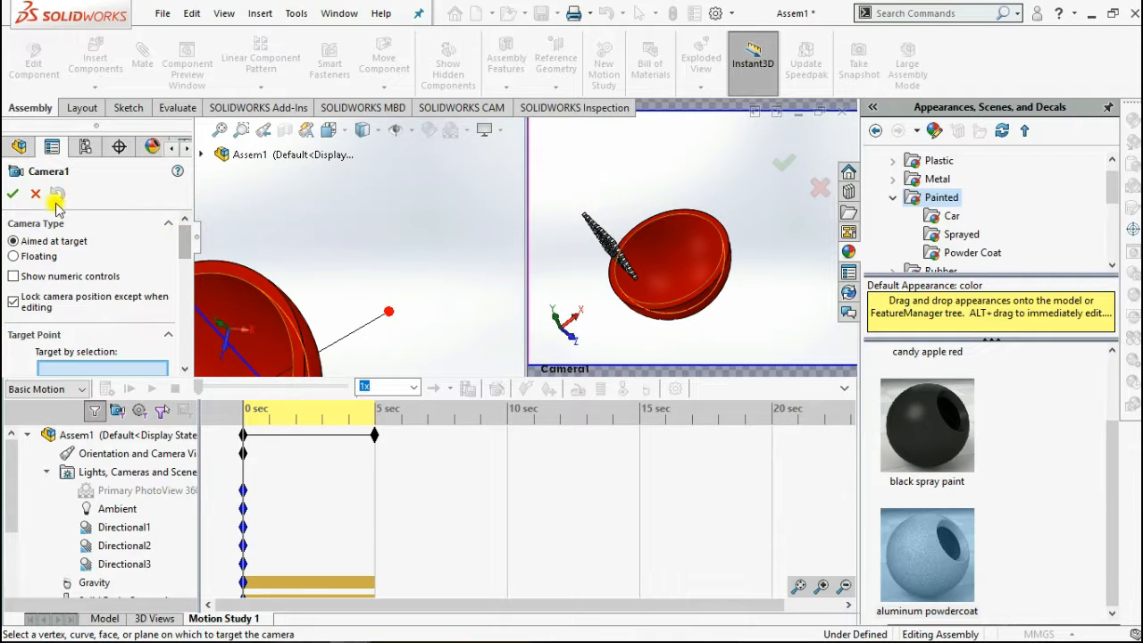
{"action": "left_click", "coordinate": [14, 194]}
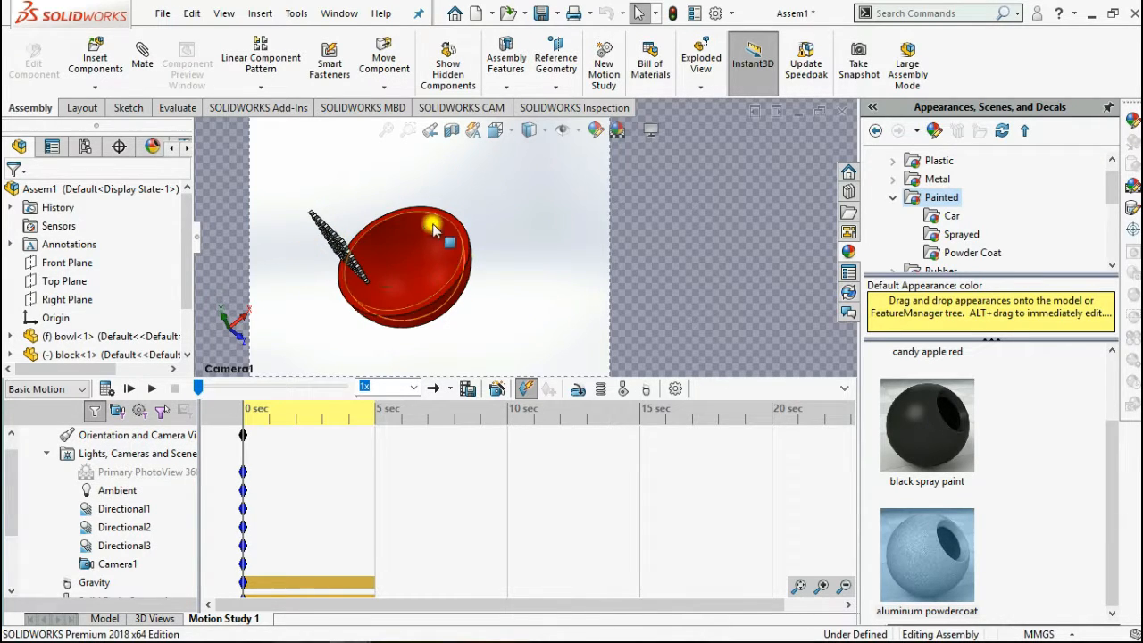
- Unlock the camera and reorient its view to show the block grid upright above the bowl
{"action": "right_click", "coordinate": [513, 184]}
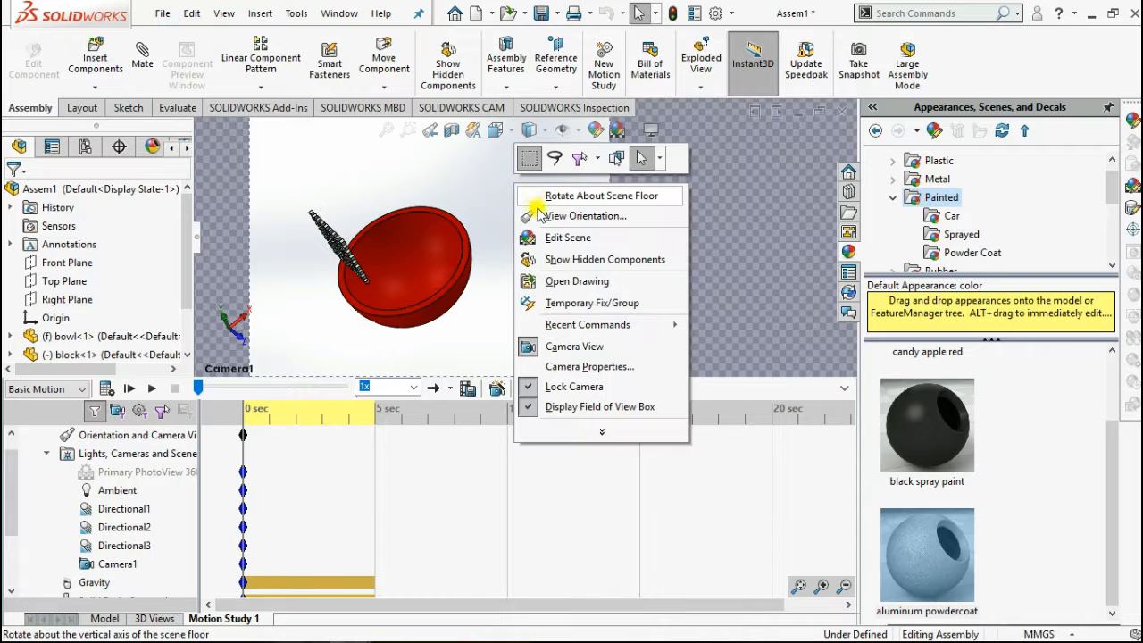
{"action": "left_click", "coordinate": [528, 388]}
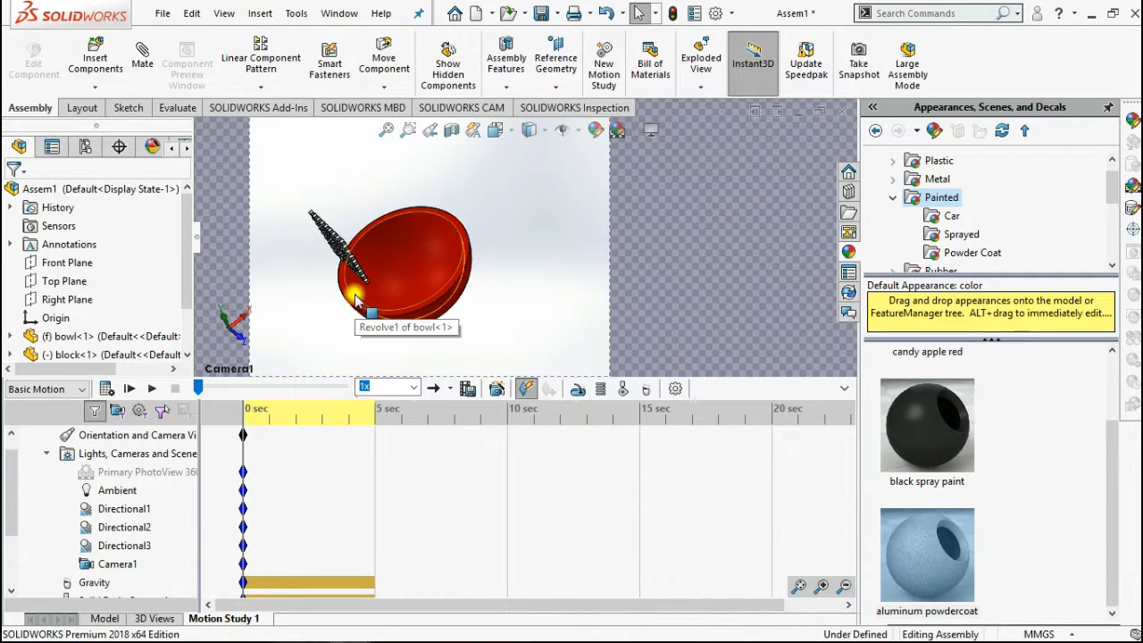
{"action": "middle_click_drag", "start_coordinate": [355, 299], "coordinate": [400, 280]}
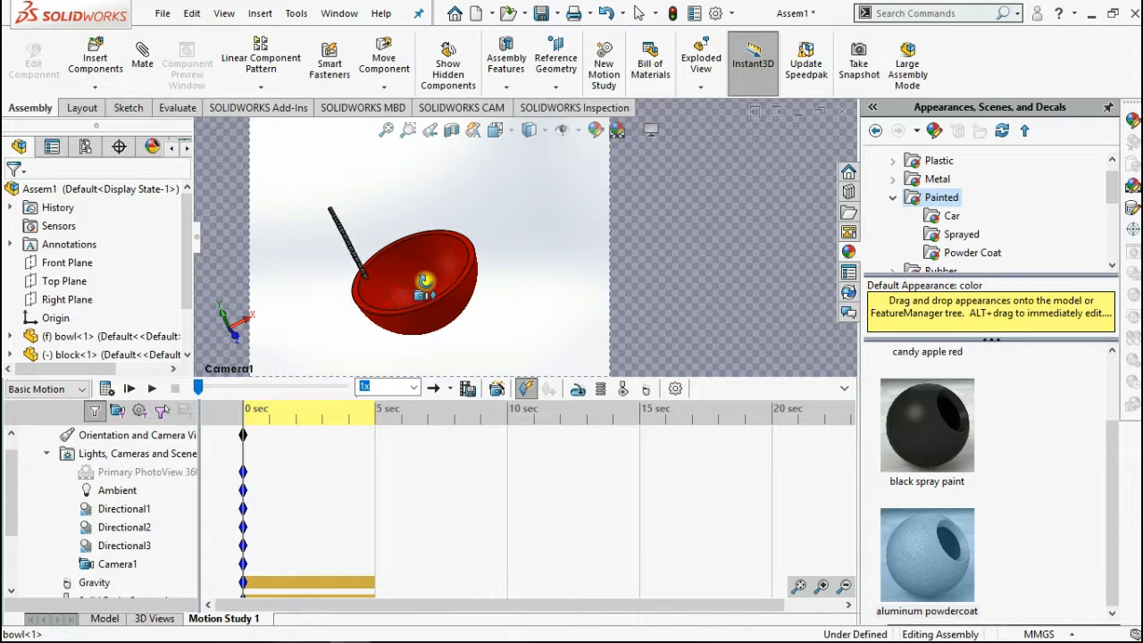
{"action": "middle_click_drag", "start_coordinate": [434, 244], "coordinate": [430, 240]}
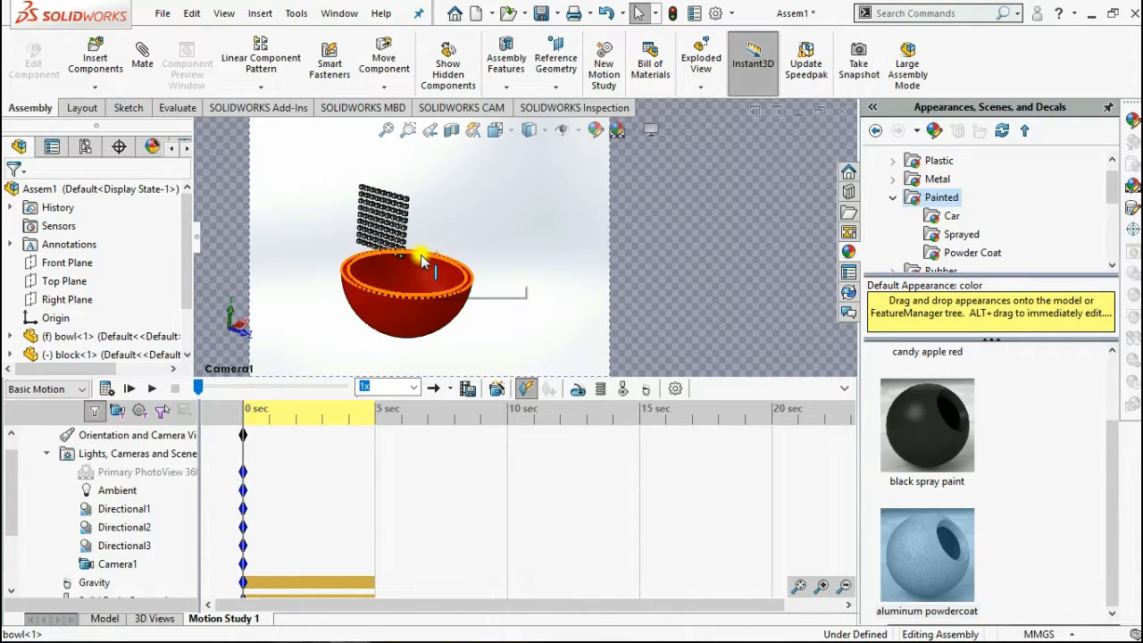
- Reorient the camera view to see the bowl and blocks from the side, and enlarge the graphics area by shrinking the motion study pane
{"action": "middle_click_drag", "start_coordinate": [451, 301], "coordinate": [387, 278]}
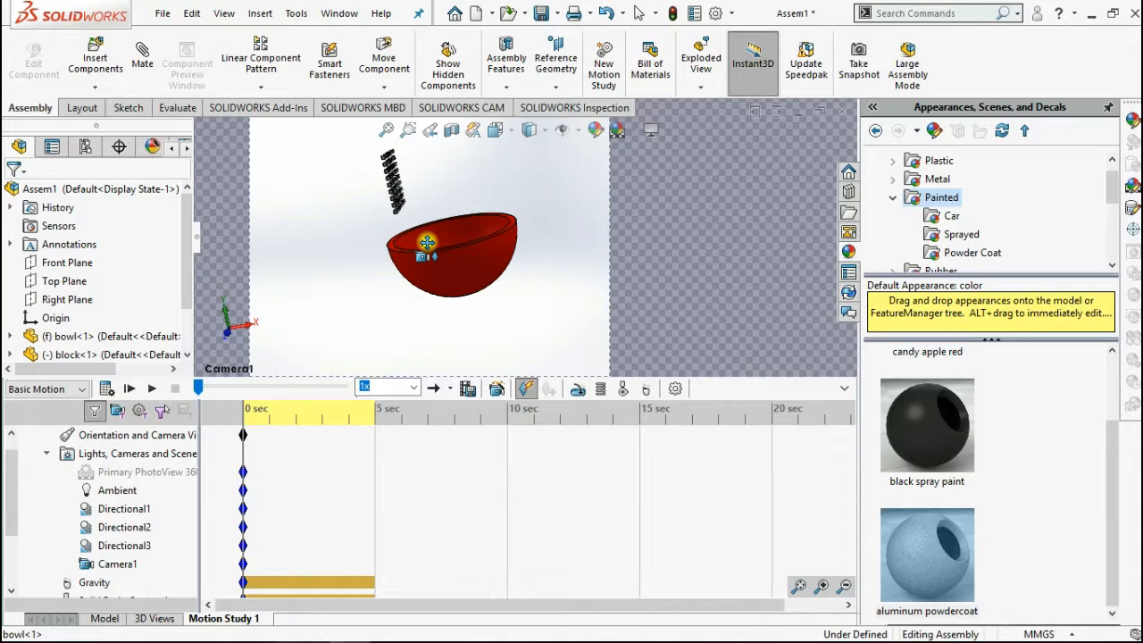
{"action": "left_click_drag", "start_coordinate": [431, 245], "coordinate": [388, 258]}
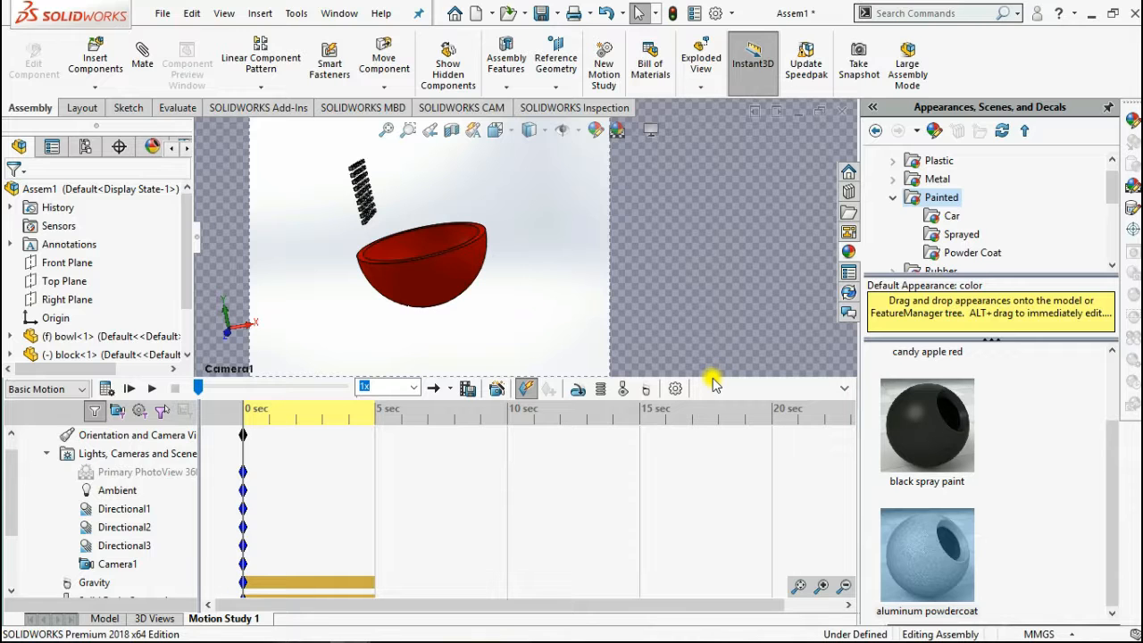
{"action": "left_click_drag", "start_coordinate": [710, 376], "coordinate": [714, 473]}
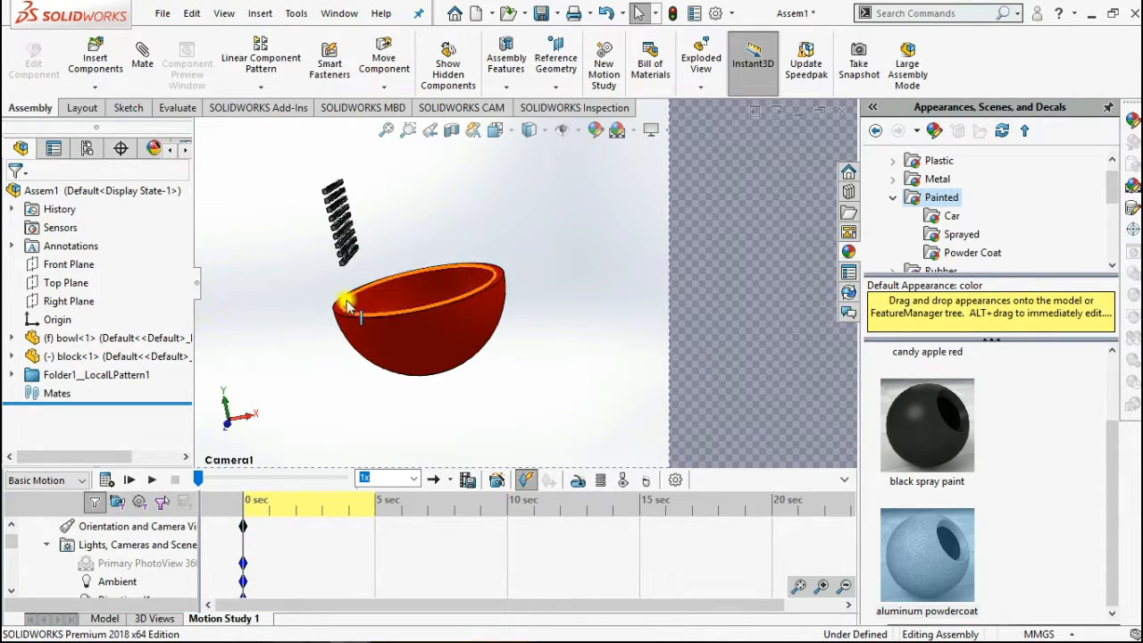
- Orbit, pan and zoom the enlarged camera view to frame the block grid above the bowl
{"action": "left_click_drag", "start_coordinate": [346, 304], "coordinate": [555, 284]}
{"action": "middle_click_drag", "start_coordinate": [556, 284], "coordinate": [548, 313]}
{"action": "middle_click_drag", "start_coordinate": [550, 313], "coordinate": [438, 313], "text": "ctrl"}
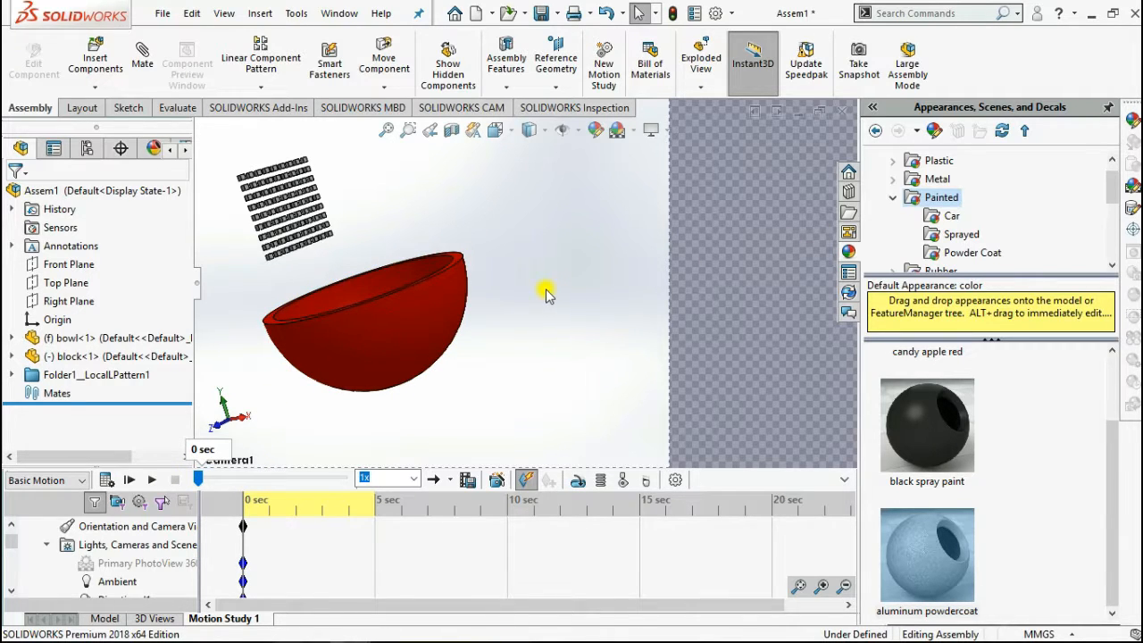
{"action": "middle_click_drag", "start_coordinate": [553, 296], "coordinate": [497, 392]}
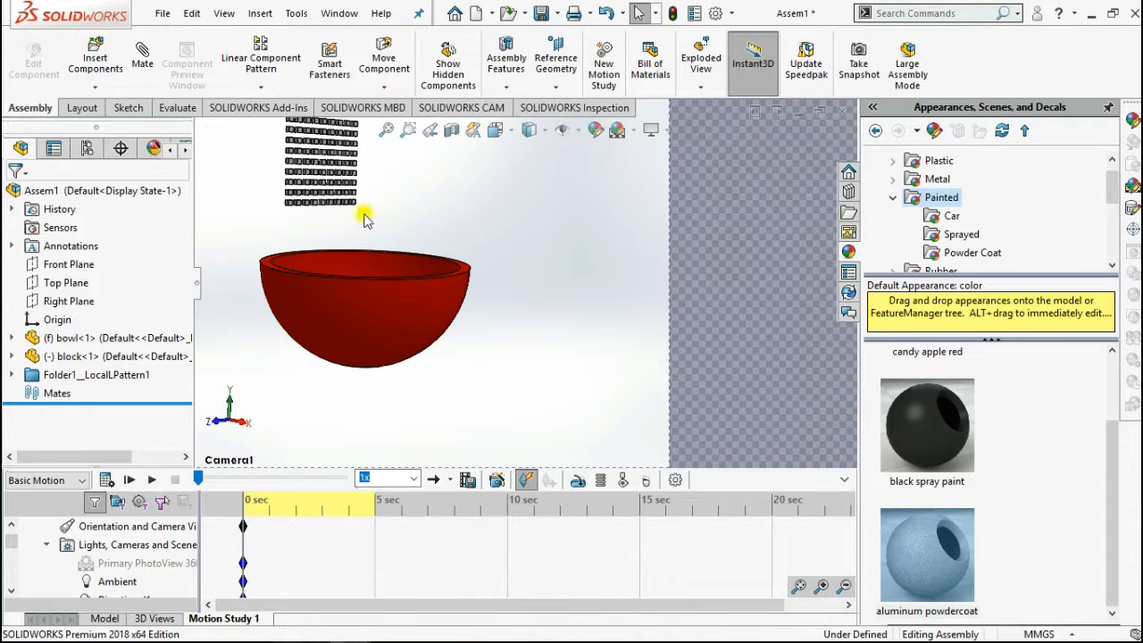
{"action": "mouse_move", "coordinate": [529, 304]}
{"action": "middle_mouse_down", "text": "ctrl"}
{"action": "mouse_move", "coordinate": [576, 304]}
{"action": "mouse_move", "coordinate": [515, 298]}
{"action": "middle_mouse_up", "text": "ctrl"}
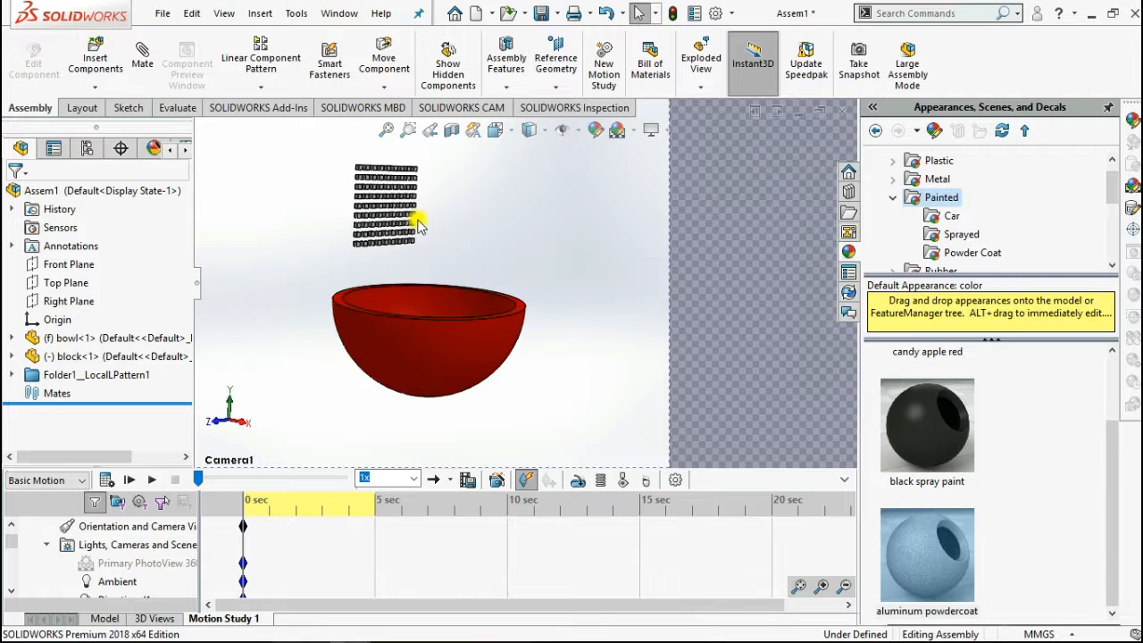
{"action": "key", "text": "z"}
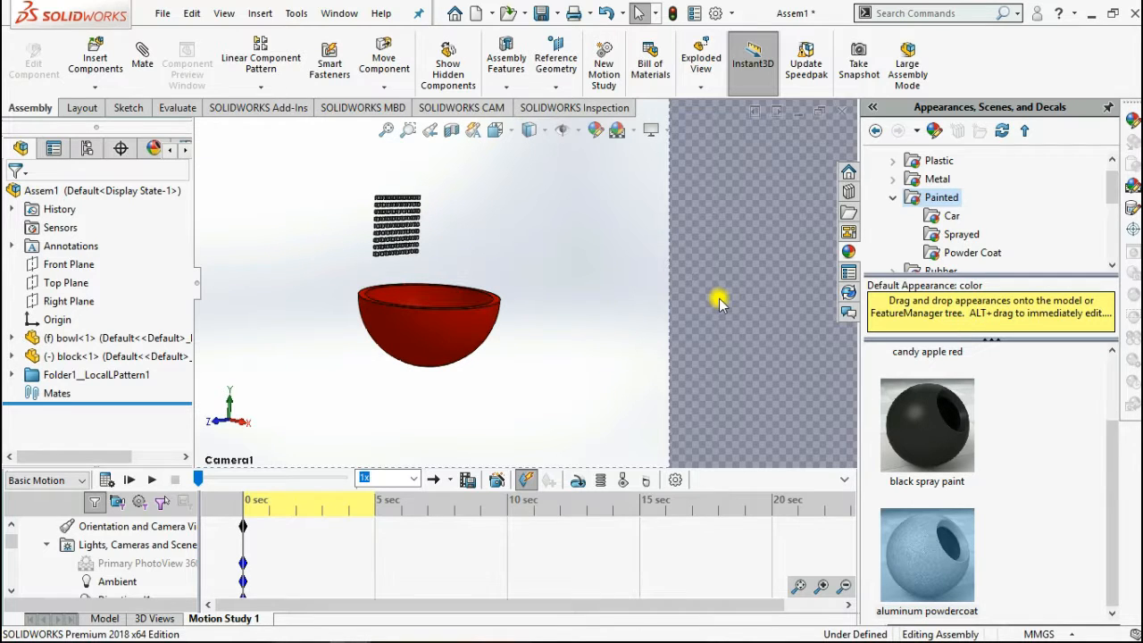
{"action": "scroll", "coordinate": [697, 300], "scroll_direction": "down", "scroll_amount": 3}
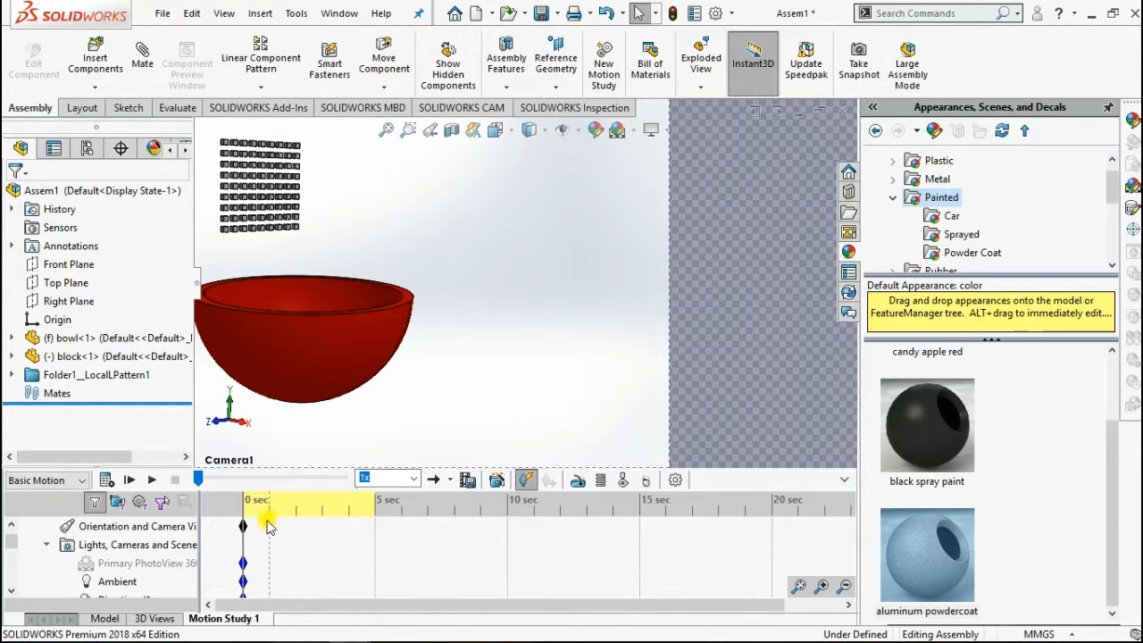
{"action": "scroll", "coordinate": [417, 270], "scroll_direction": "up", "scroll_amount": 2}
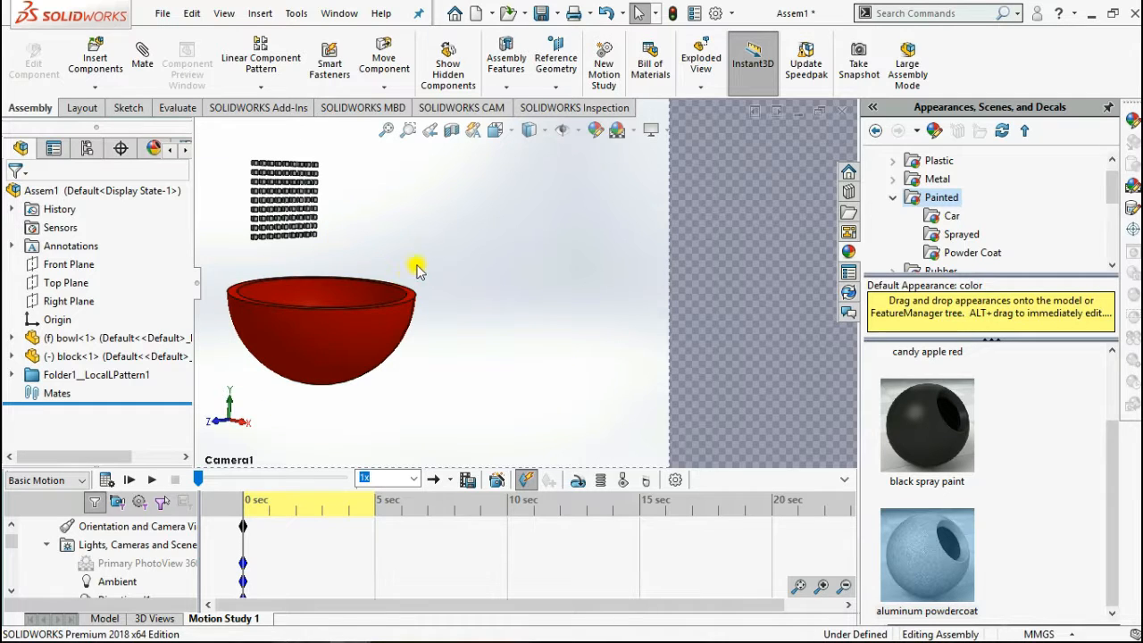
{"action": "middle_click_drag", "start_coordinate": [390, 274], "coordinate": [360, 278]}
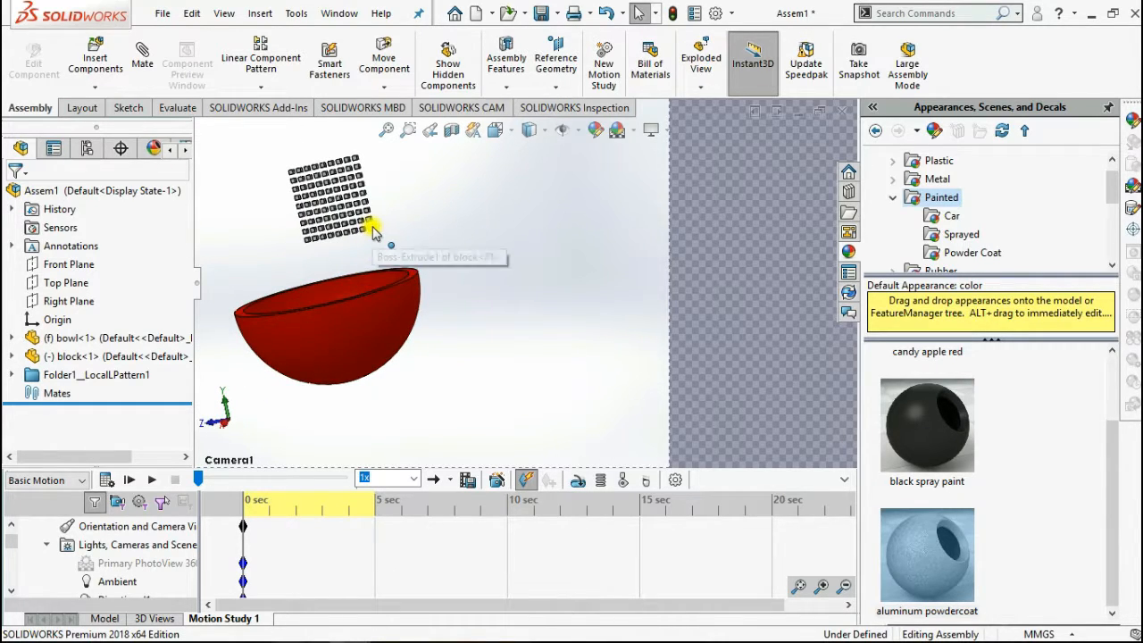
- Try to realign the view with the view selector's top and side faces, and orbit to look obliquely into the bowl
{"action": "middle_click_drag", "start_coordinate": [378, 214], "coordinate": [215, 355]}
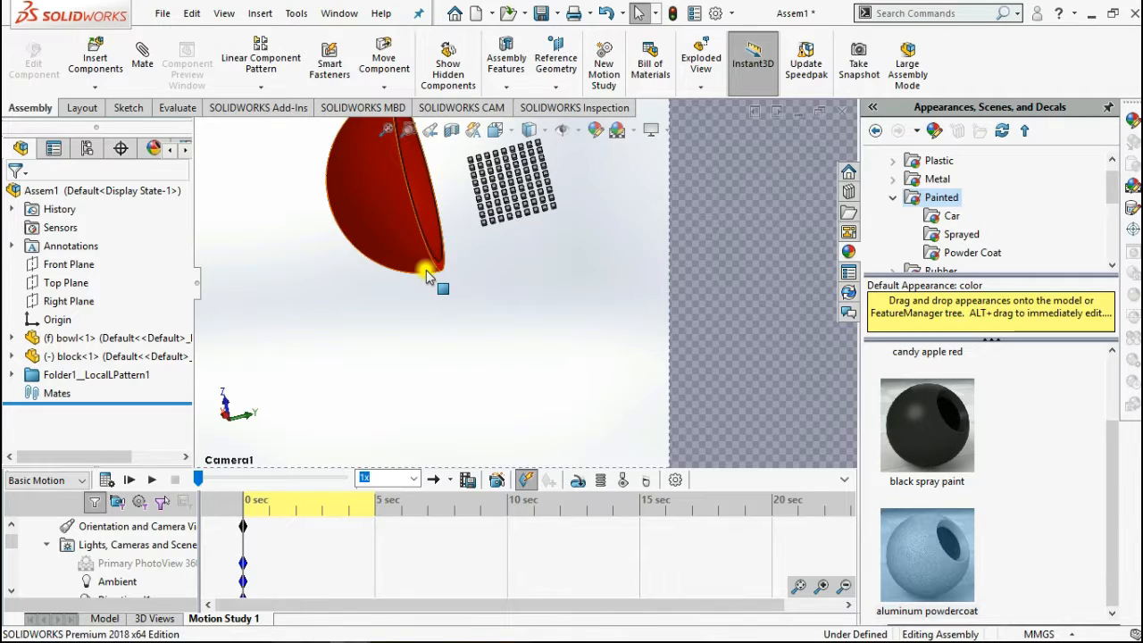
{"action": "middle_click_drag", "start_coordinate": [426, 273], "coordinate": [539, 172]}
{"action": "key", "text": "space"}
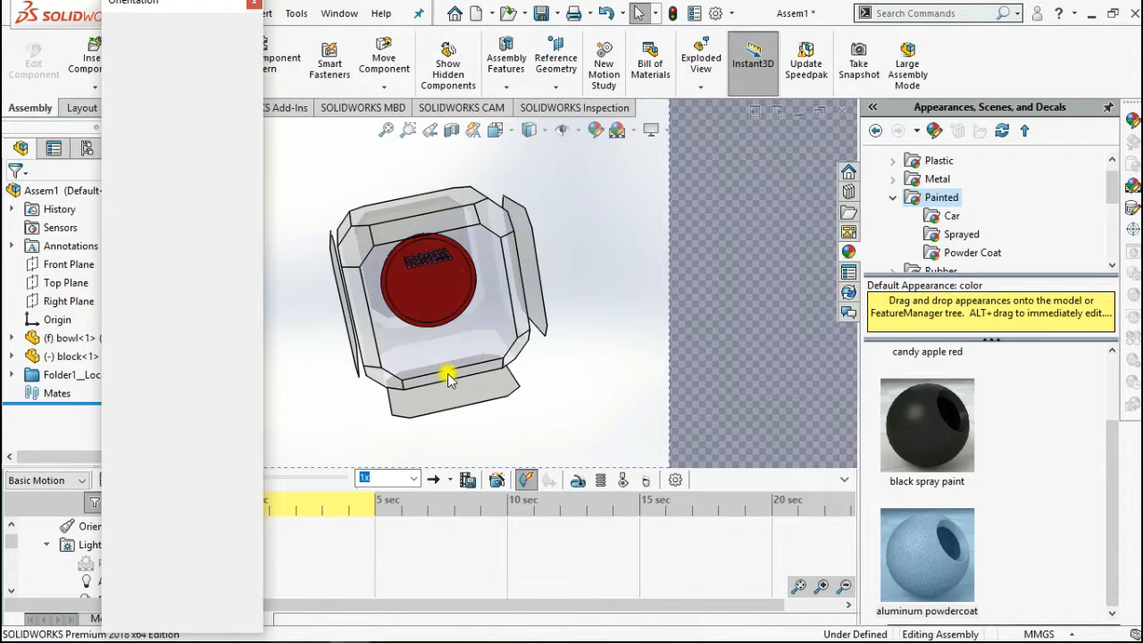
{"action": "left_click", "coordinate": [439, 326]}
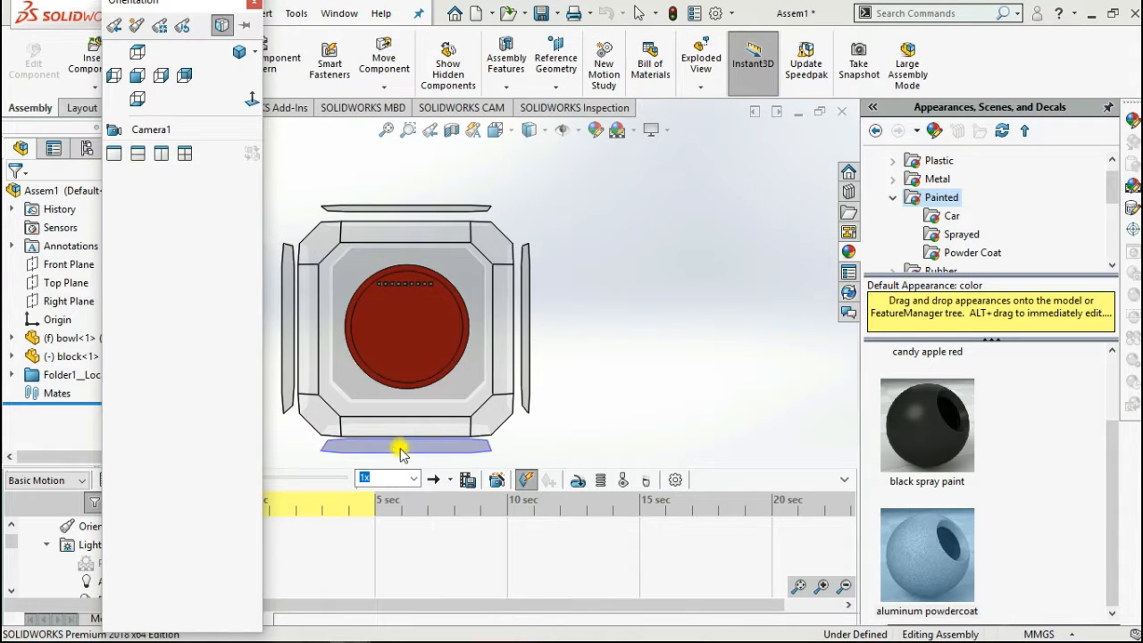
{"action": "left_click", "coordinate": [395, 444]}
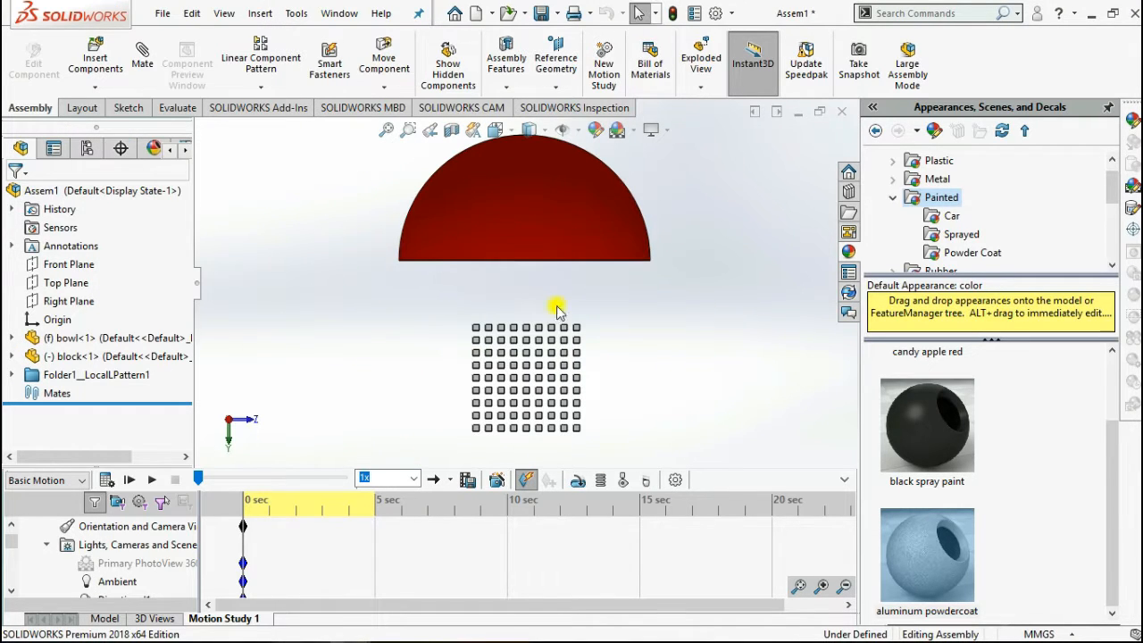
{"action": "middle_click_drag", "start_coordinate": [547, 356], "coordinate": [535, 326]}
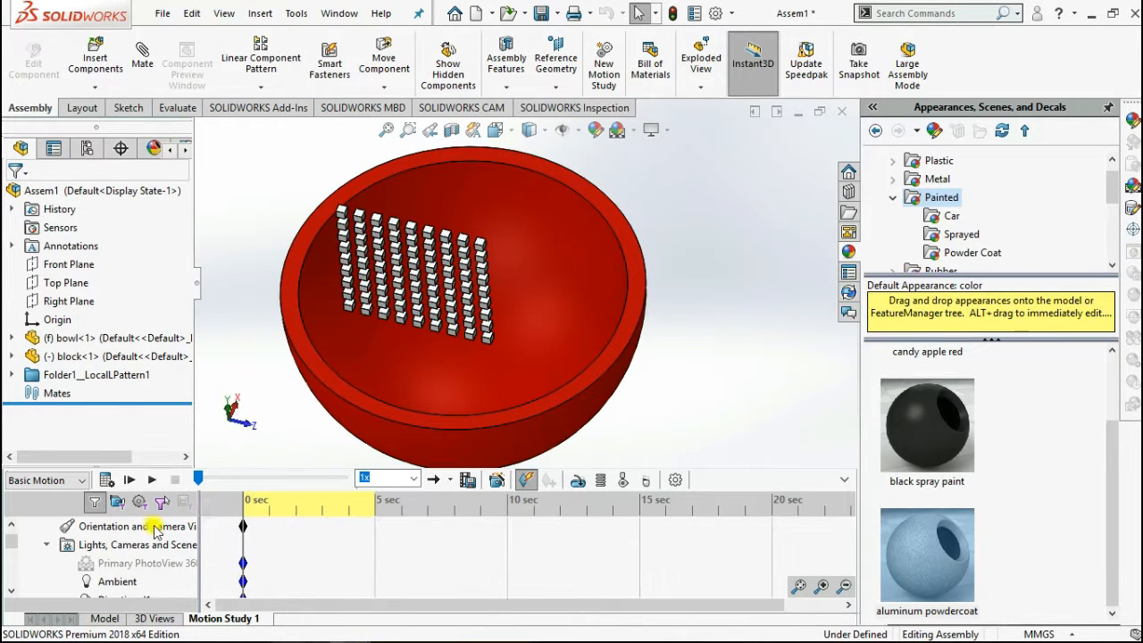
- Select Camera1 in the motion study tree and switch the graphics view back to Camera1
{"action": "right_click", "coordinate": [138, 547]}
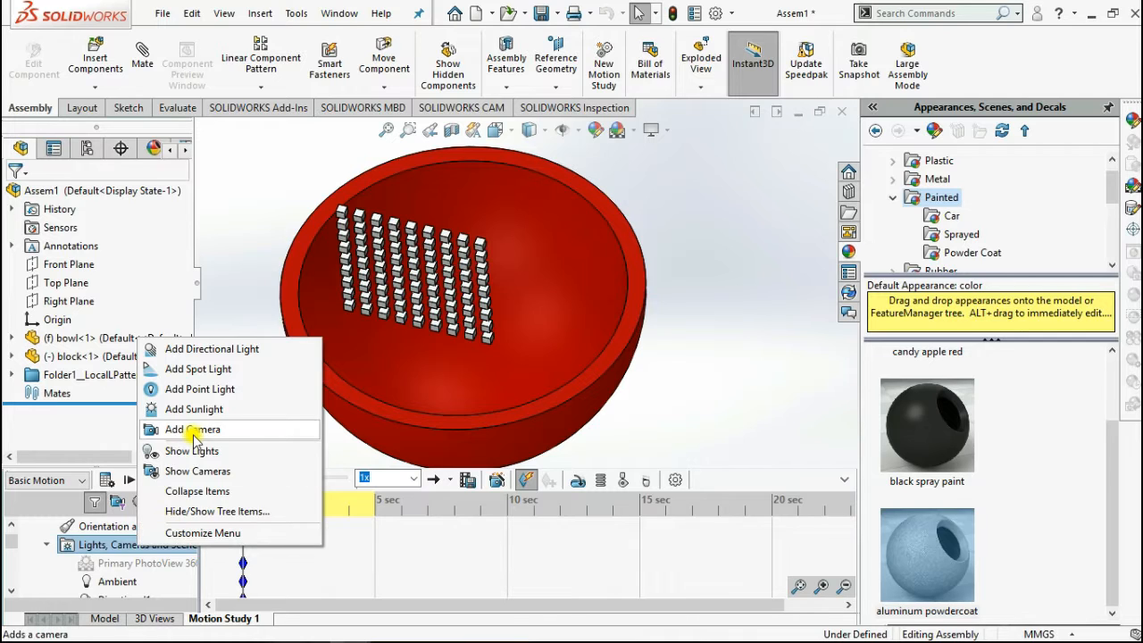
{"action": "left_click", "coordinate": [198, 576]}
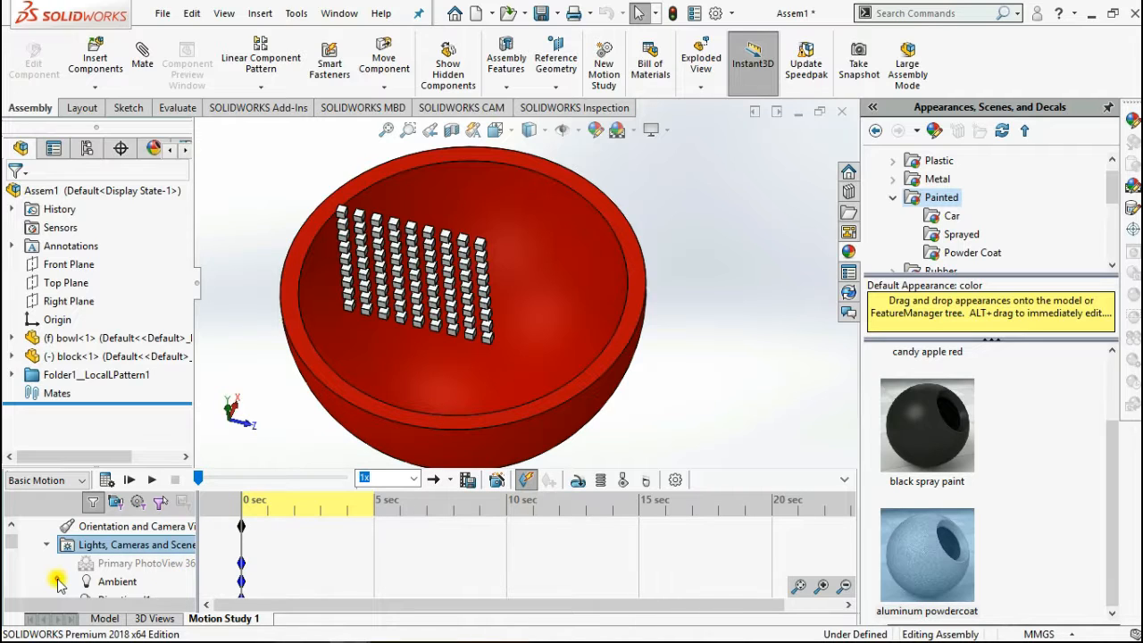
{"action": "scroll", "coordinate": [57, 582], "scroll_direction": "down", "scroll_amount": 2}
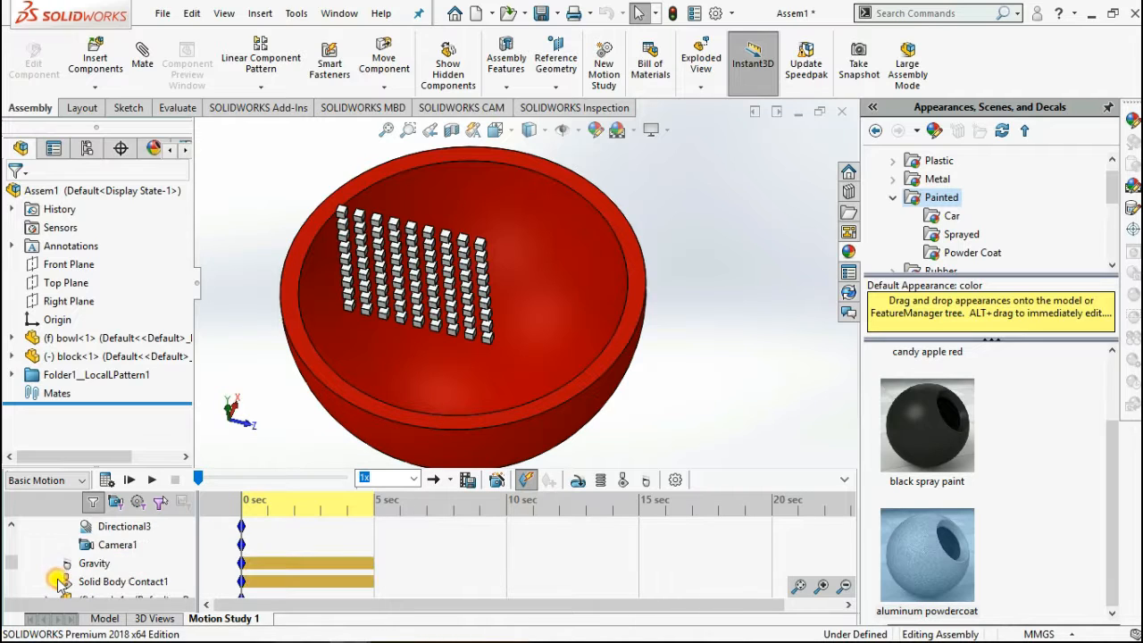
{"action": "left_click", "coordinate": [119, 546]}
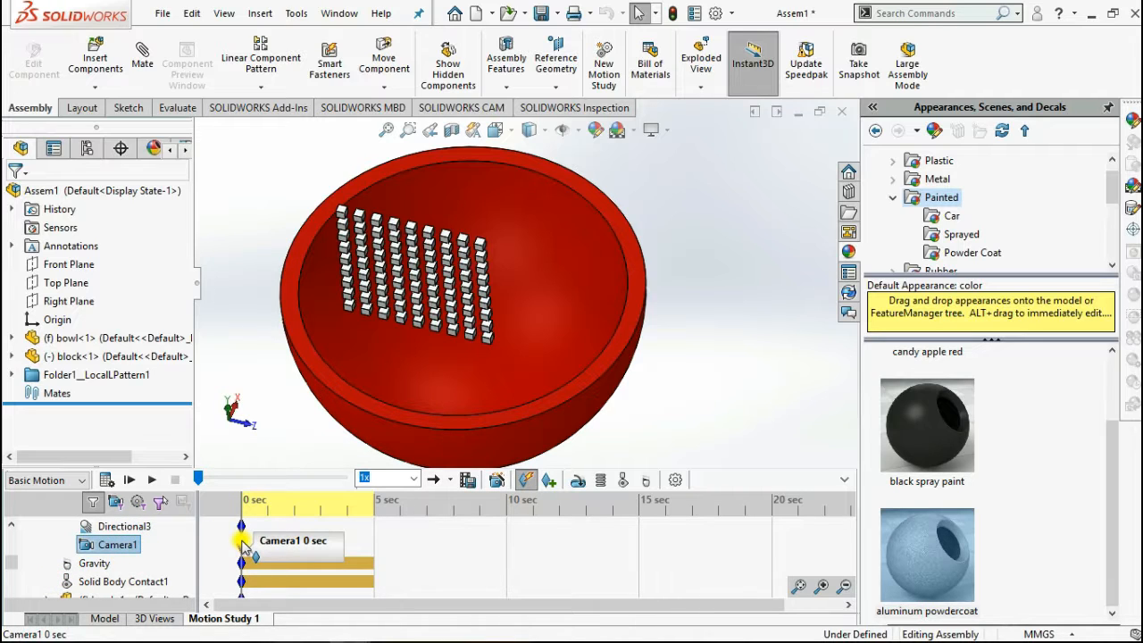
{"action": "middle_click_drag", "start_coordinate": [406, 393], "coordinate": [416, 354]}
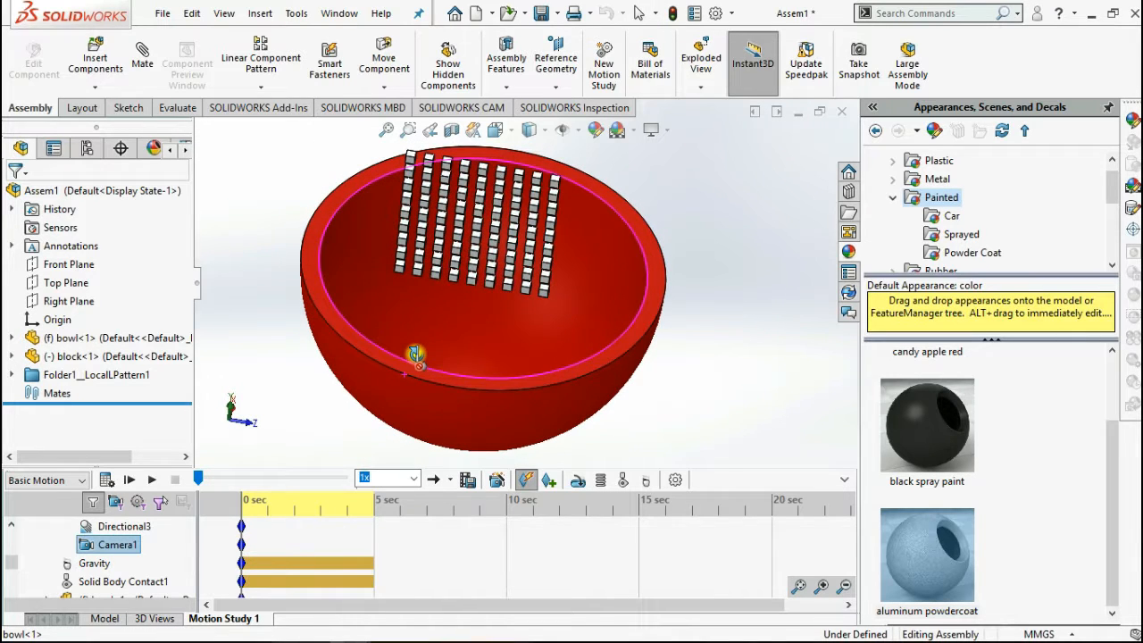
{"action": "left_click", "coordinate": [514, 132]}
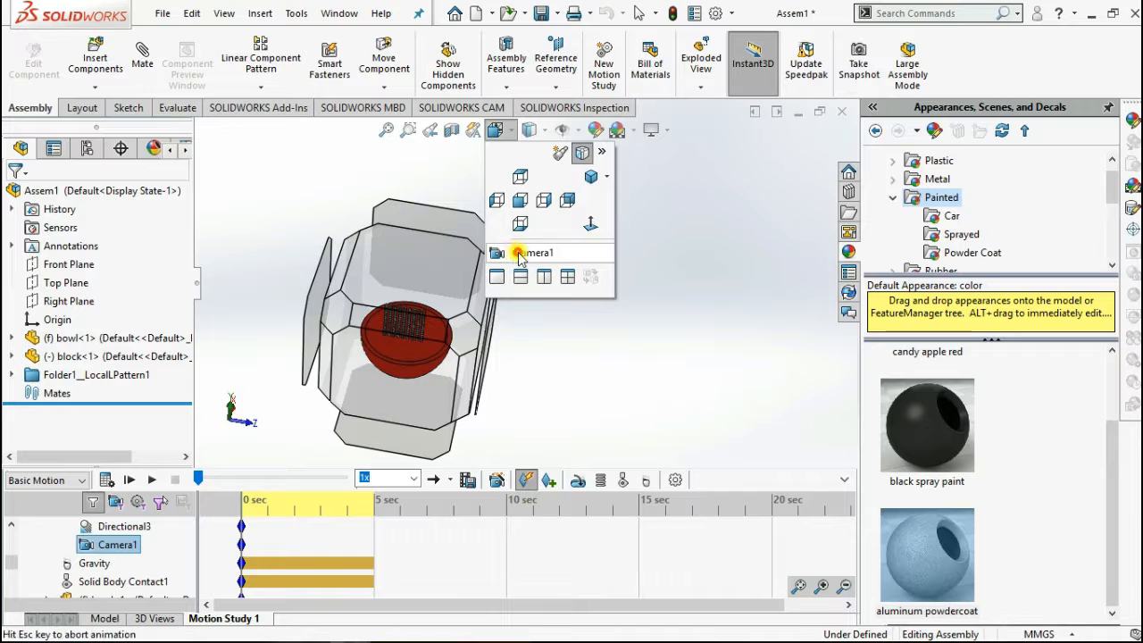
{"action": "left_click", "coordinate": [520, 254]}
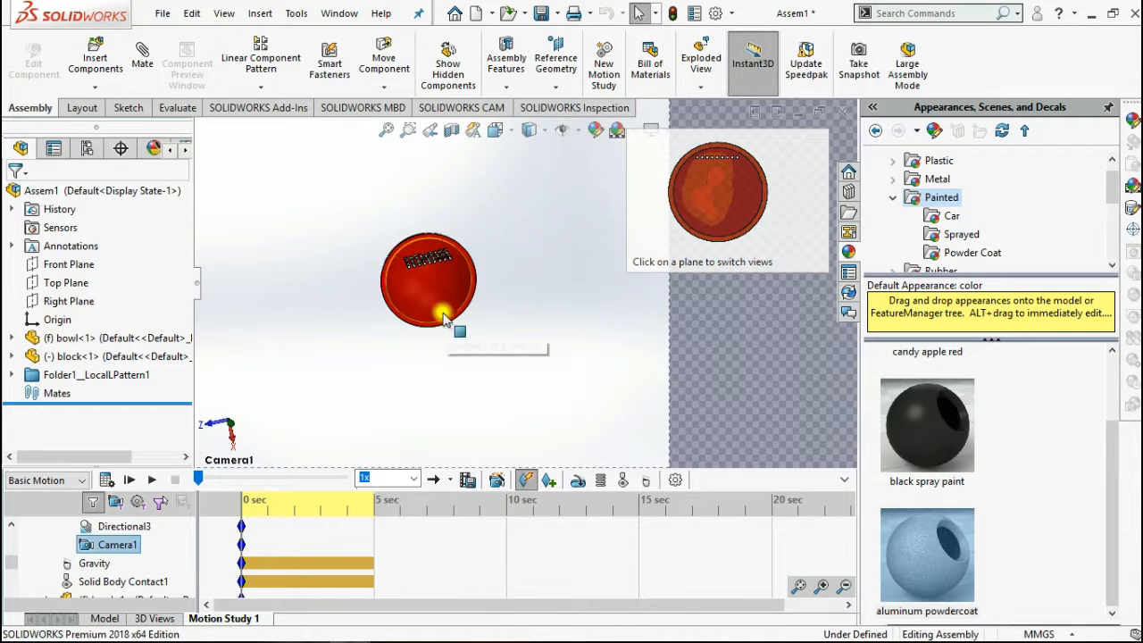
- Tilt and zoom the Camera1 view to look into the bowl with the whole block grid above it in frame
{"action": "middle_click_drag", "start_coordinate": [444, 319], "coordinate": [460, 279]}
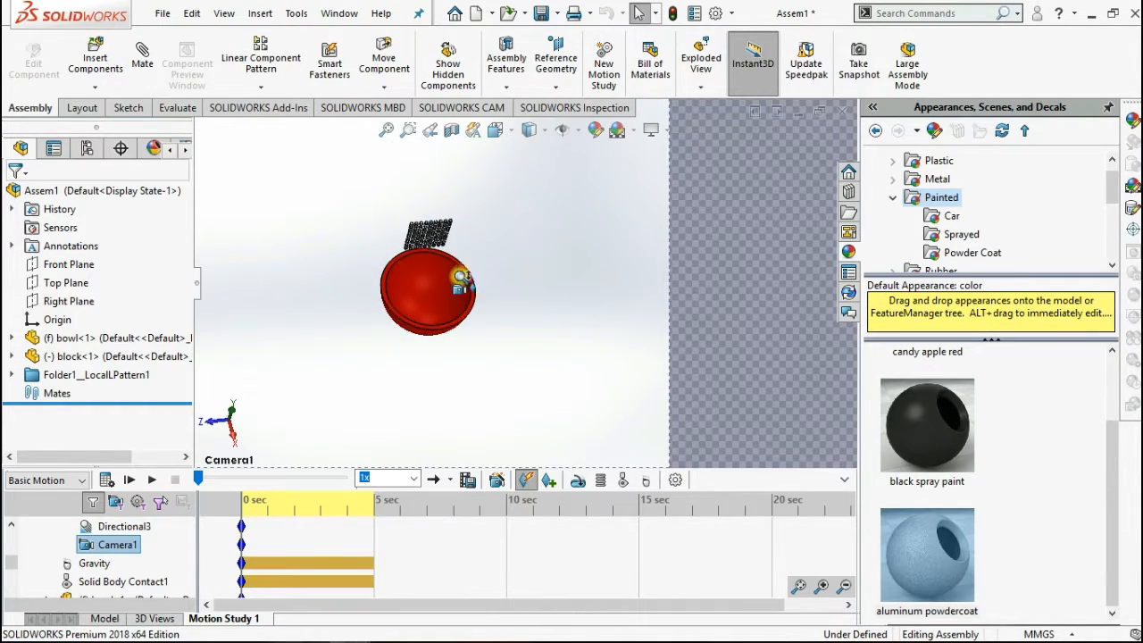
{"action": "scroll", "coordinate": [541, 316], "scroll_direction": "down", "scroll_amount": 2}
{"action": "scroll", "coordinate": [599, 328], "scroll_direction": "down", "scroll_amount": 3}
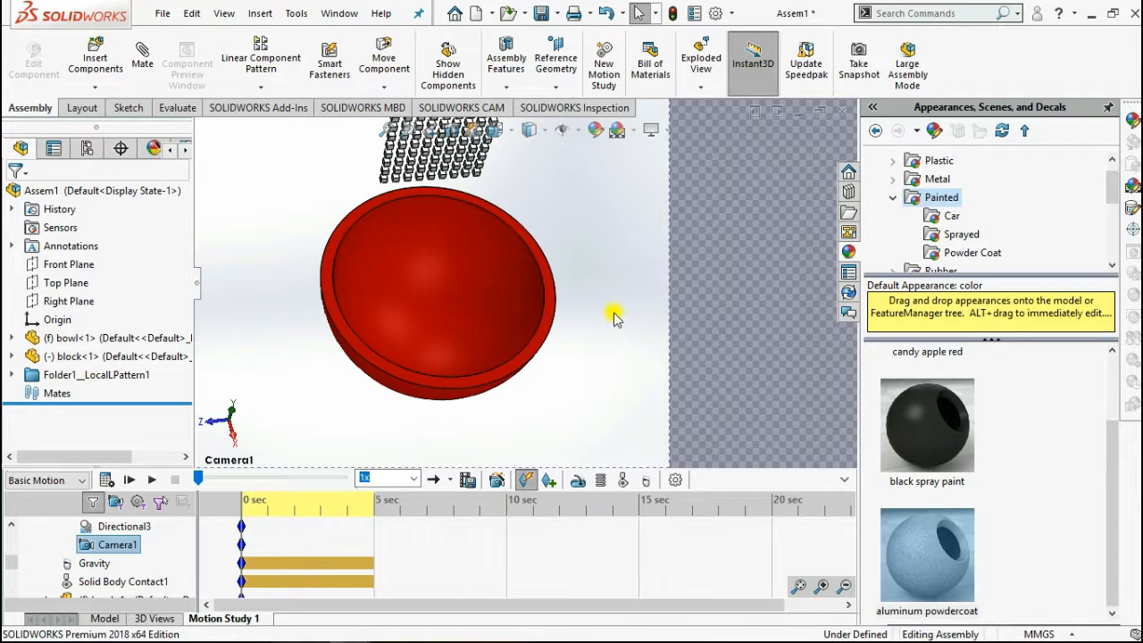
{"action": "scroll", "coordinate": [601, 210], "scroll_direction": "down", "scroll_amount": 2}
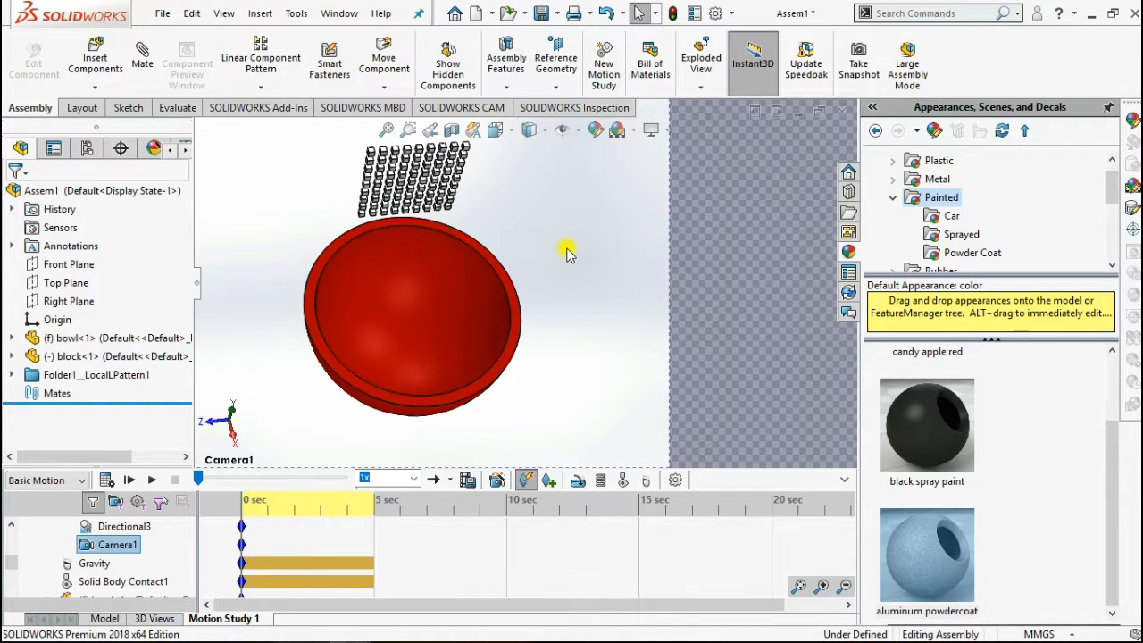
{"action": "scroll", "coordinate": [566, 252], "scroll_direction": "down", "scroll_amount": 2}
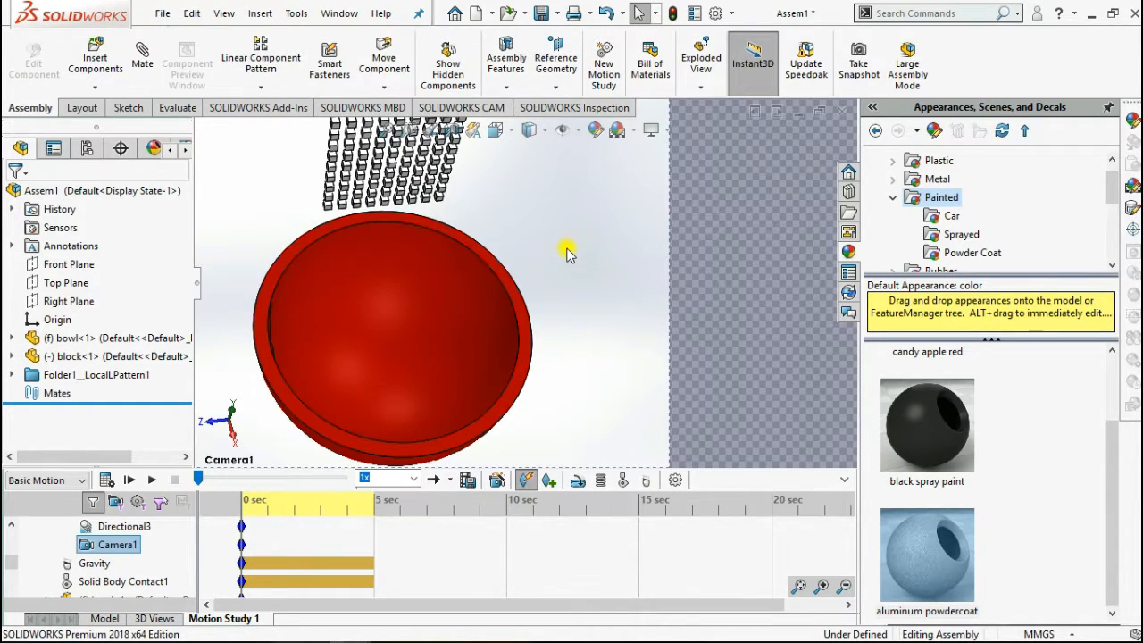
{"action": "scroll", "coordinate": [547, 239], "scroll_direction": "up", "scroll_amount": 5}
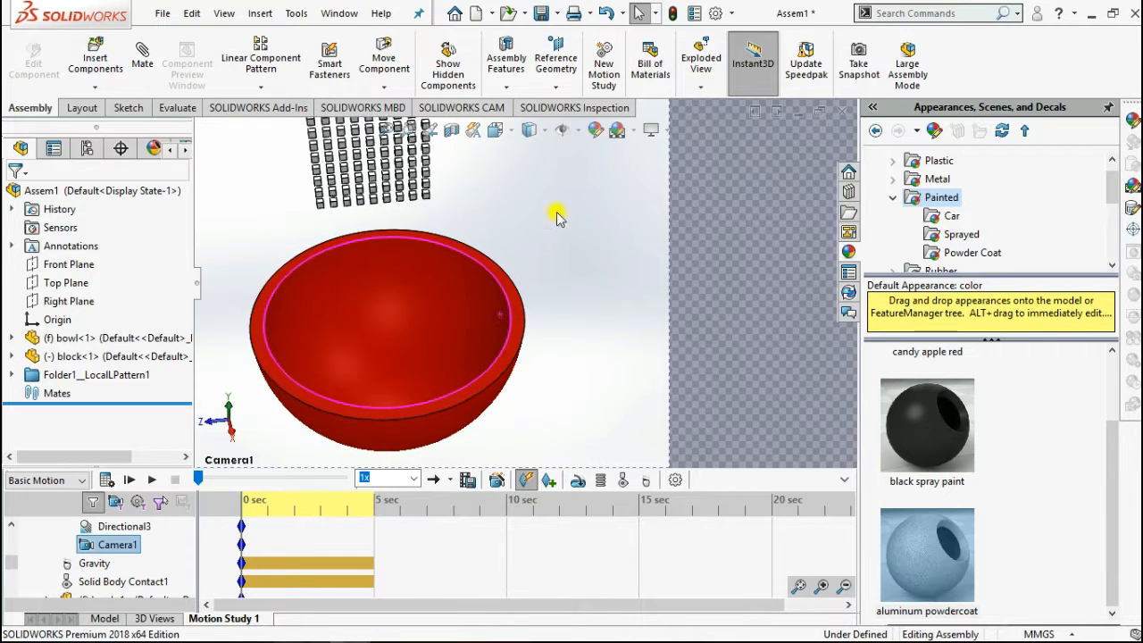
{"action": "scroll", "coordinate": [428, 186], "scroll_direction": "down", "scroll_amount": 4}
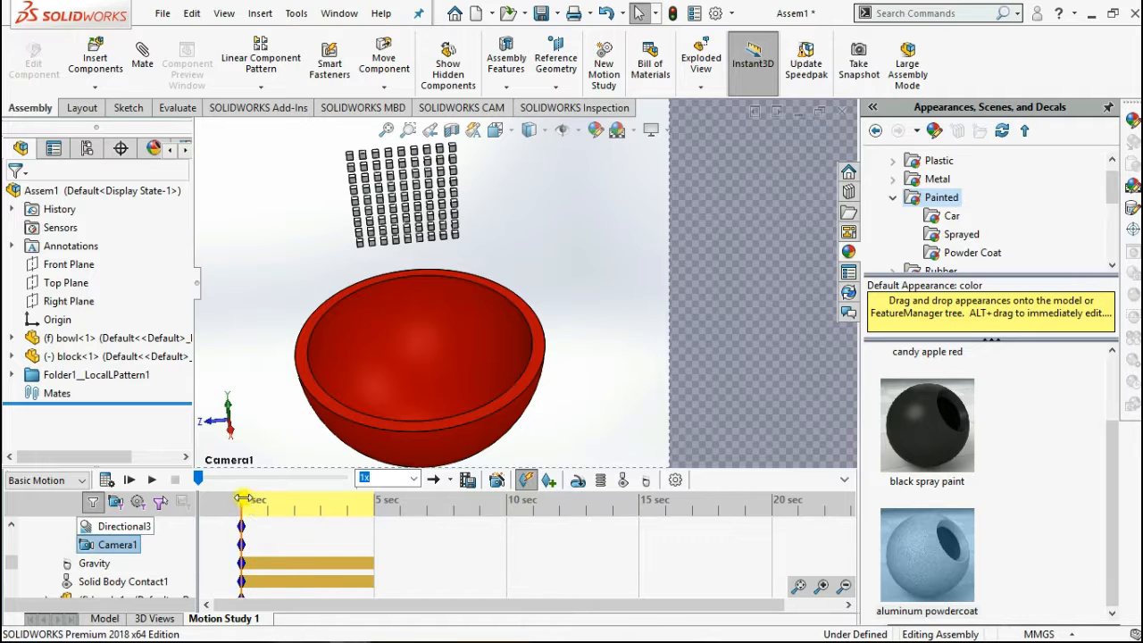
- Move the time bar to 2 sec and place a key for Camera1 there
{"action": "left_click_drag", "start_coordinate": [243, 500], "coordinate": [294, 557]}
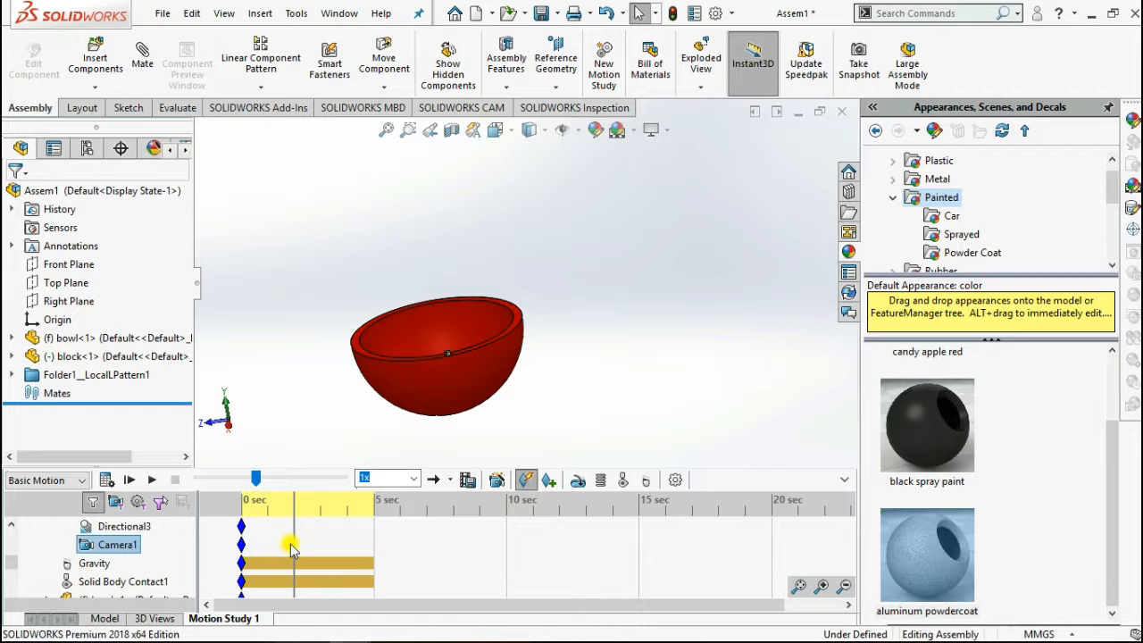
{"action": "right_click", "coordinate": [294, 543]}
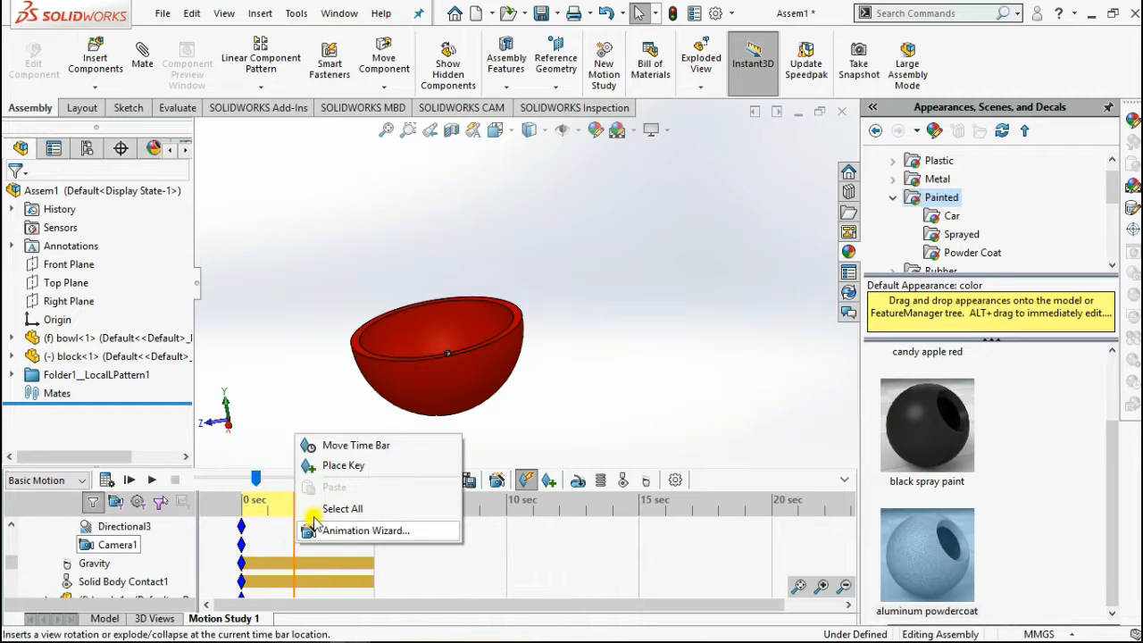
{"action": "left_click", "coordinate": [335, 464]}
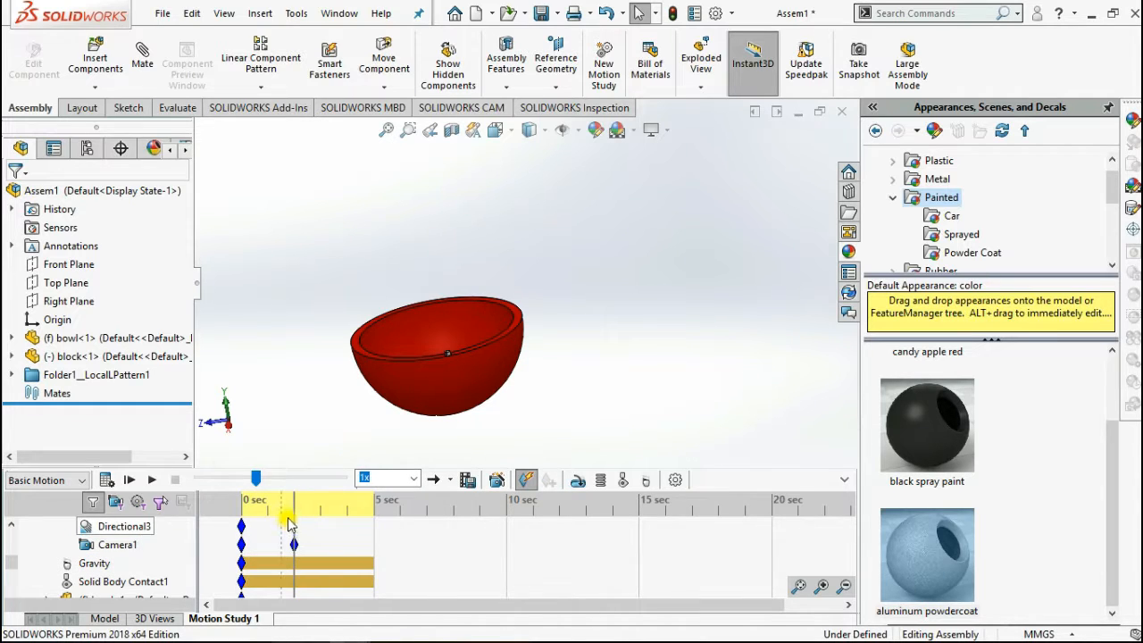
- Return the time bar to 0 sec and switch the graphics view to Camera1
{"action": "left_click_drag", "start_coordinate": [295, 511], "coordinate": [242, 511]}
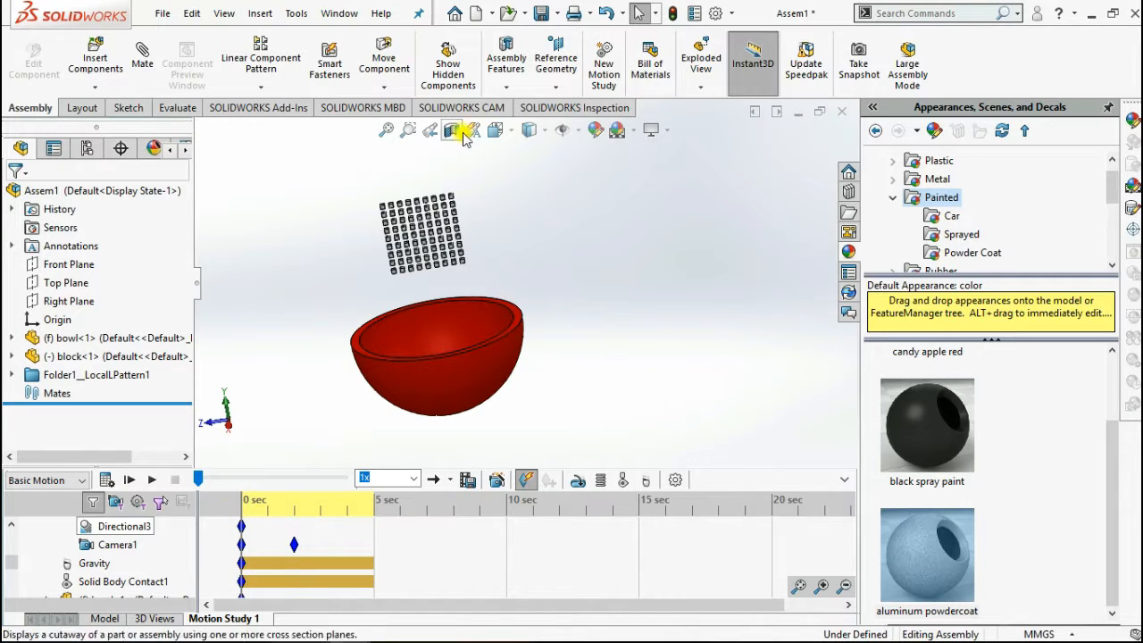
{"action": "left_click", "coordinate": [512, 132]}
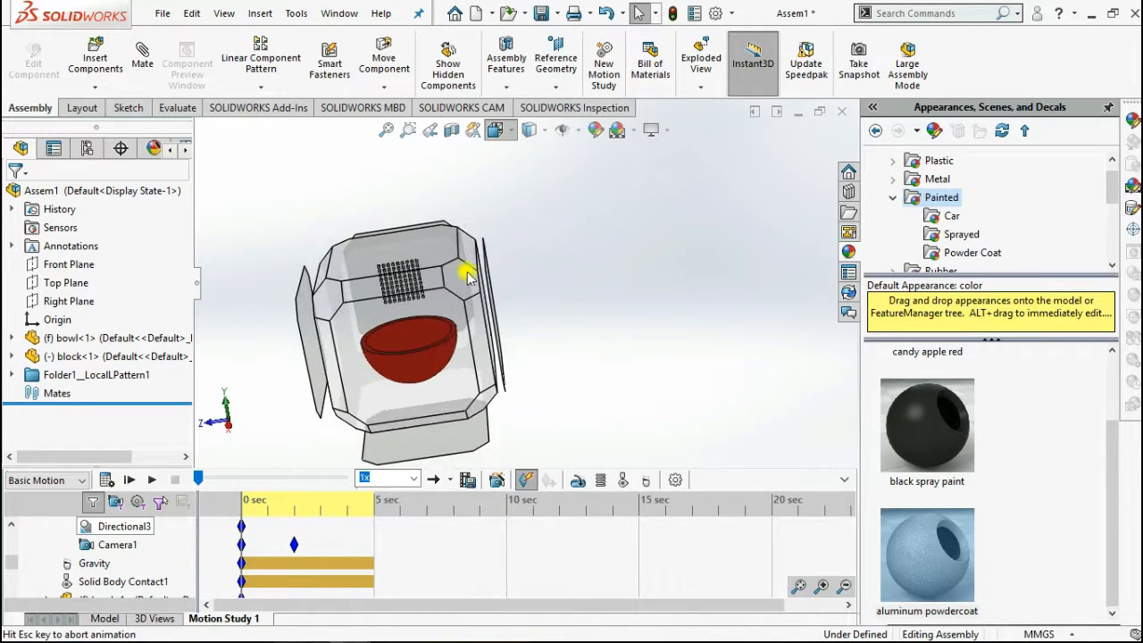
{"action": "left_click", "coordinate": [497, 131]}
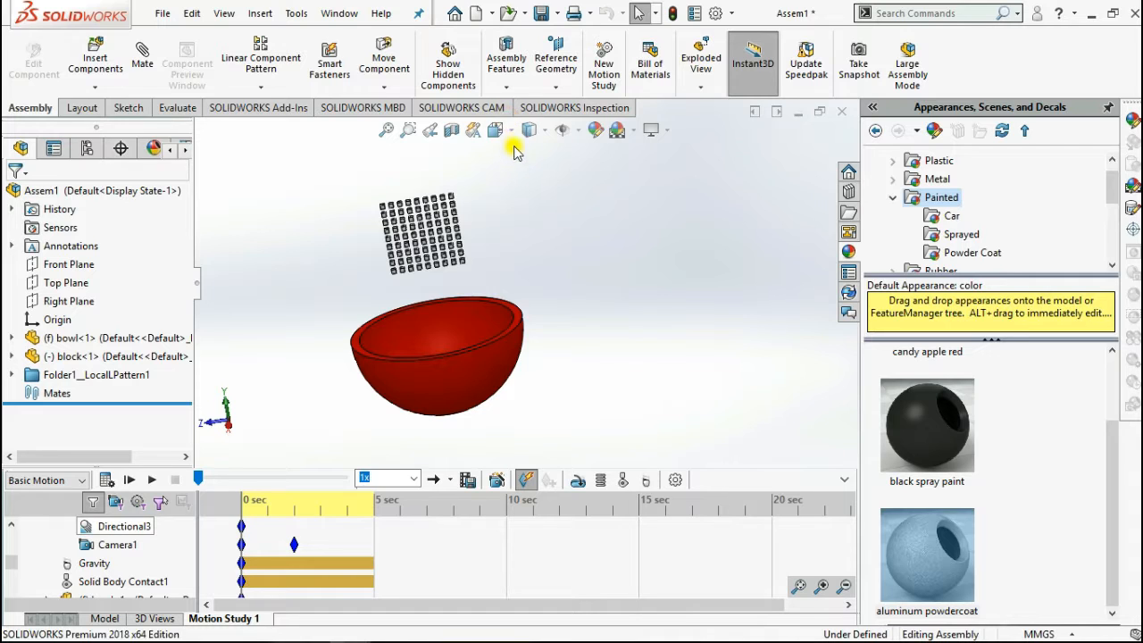
{"action": "left_click", "coordinate": [511, 133]}
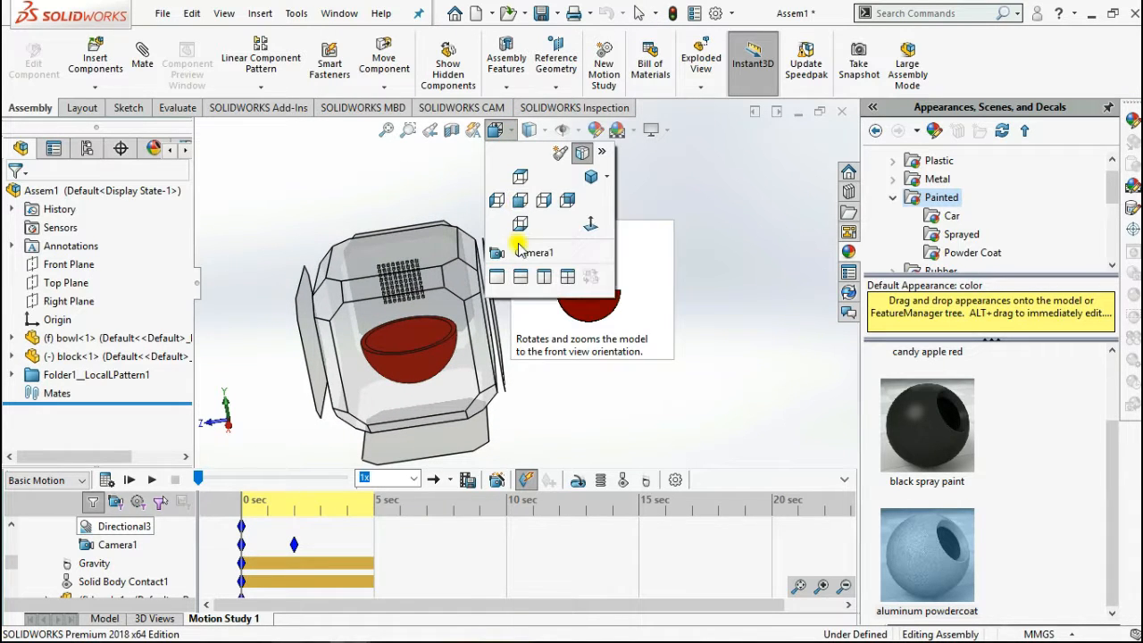
{"action": "left_click", "coordinate": [523, 255]}
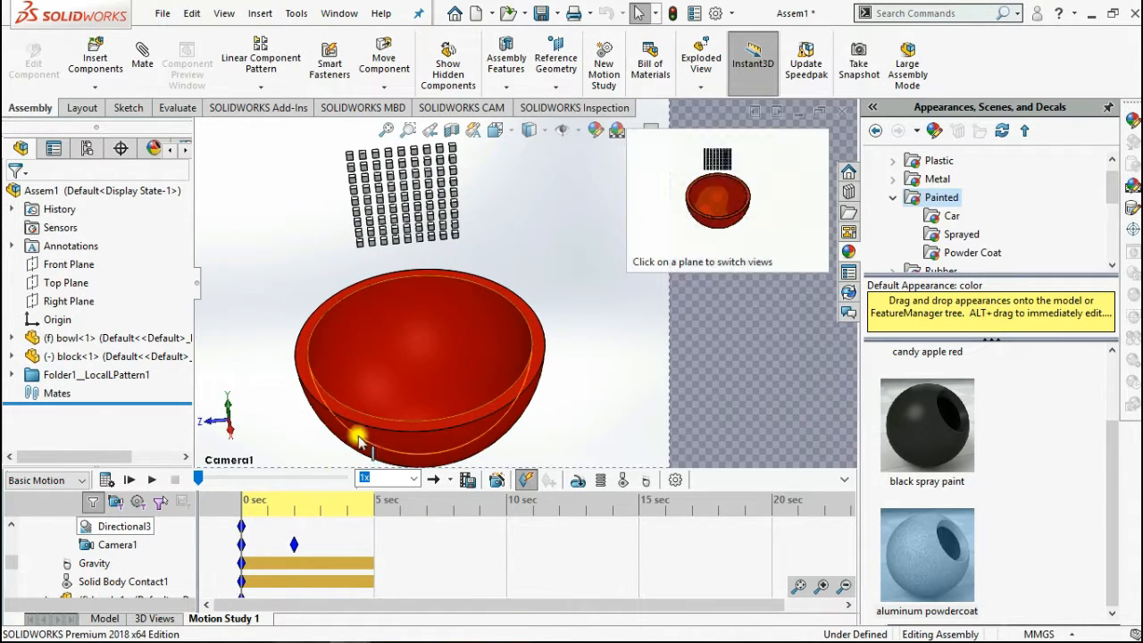
{"action": "mouse_move", "coordinate": [241, 506]}
{"action": "left_mouse_down"}
{"action": "mouse_move", "coordinate": [292, 513]}
{"action": "mouse_move", "coordinate": [241, 507]}
{"action": "left_mouse_up"}
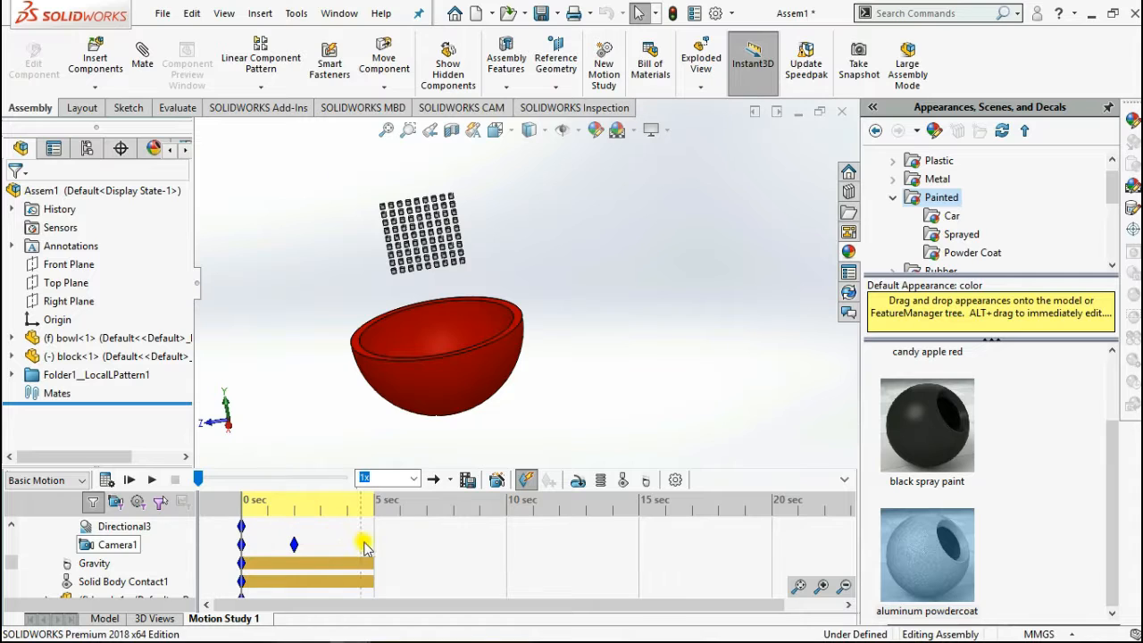
- Switch the motion study type to Animation and back to Basic Motion
{"action": "left_click", "coordinate": [84, 481]}
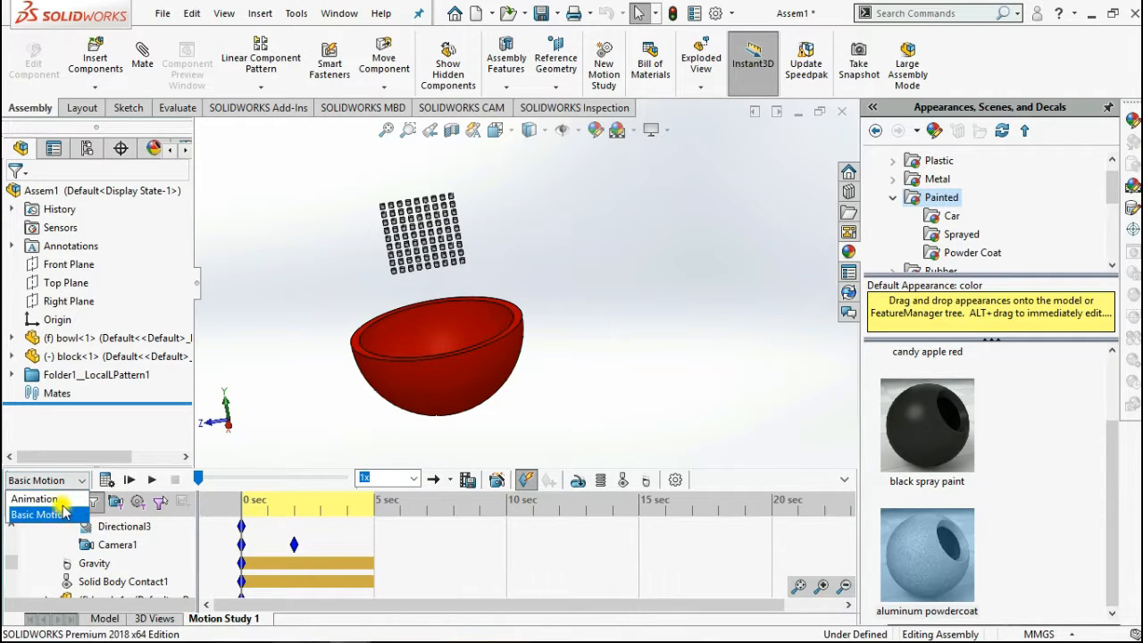
{"action": "left_click", "coordinate": [61, 499]}
{"action": "left_click", "coordinate": [77, 480]}
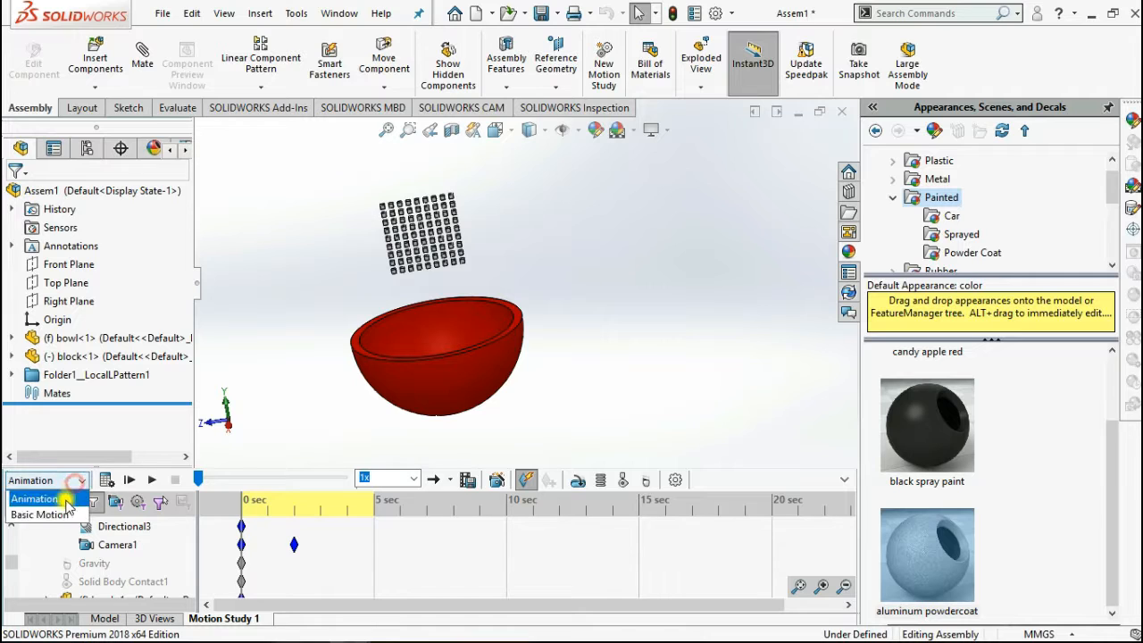
{"action": "left_click", "coordinate": [41, 511]}
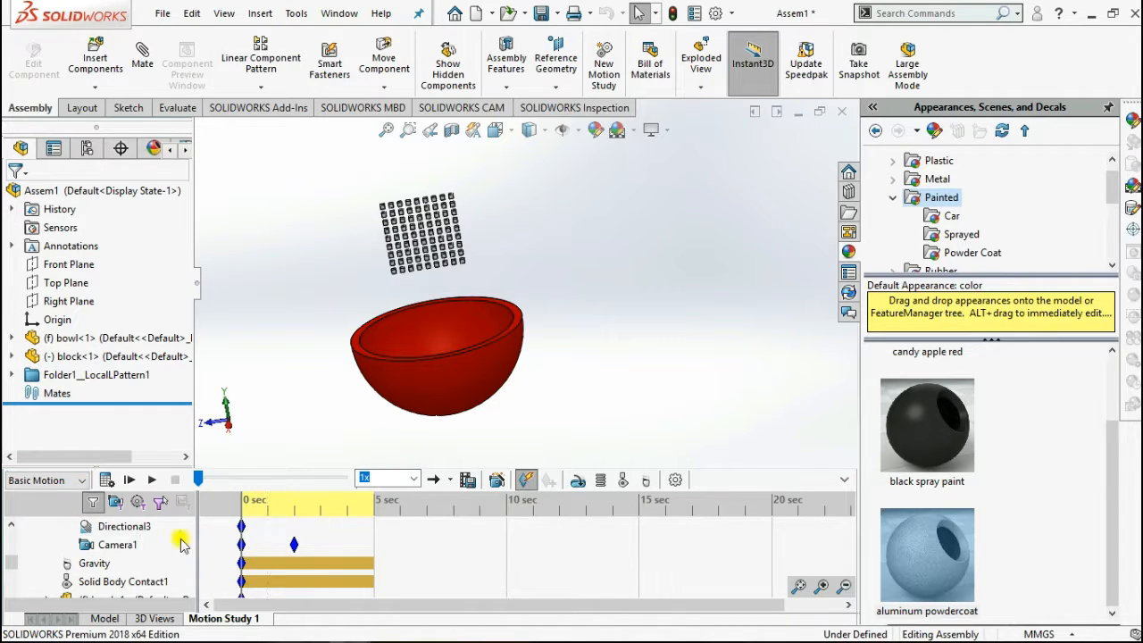
- Collapse Lights, Cameras and Scene in the study tree and turn off Disable View Key Creation for Orientation and Camera Views
{"action": "scroll", "coordinate": [134, 553], "scroll_direction": "up", "scroll_amount": 3}
{"action": "left_click", "coordinate": [49, 564]}
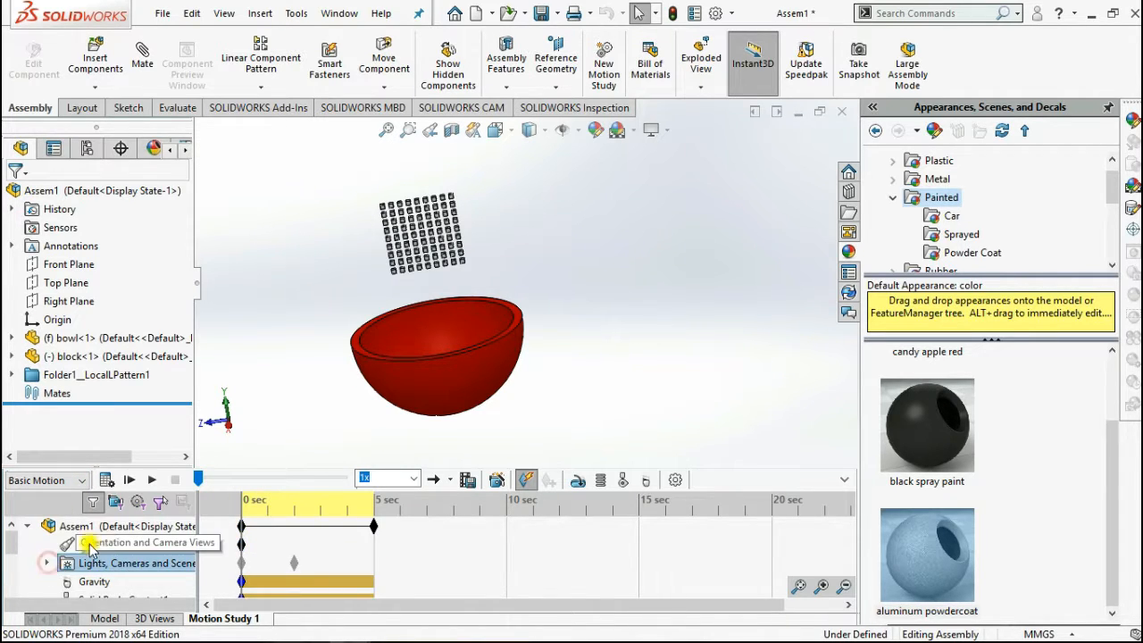
{"action": "right_click", "coordinate": [124, 541]}
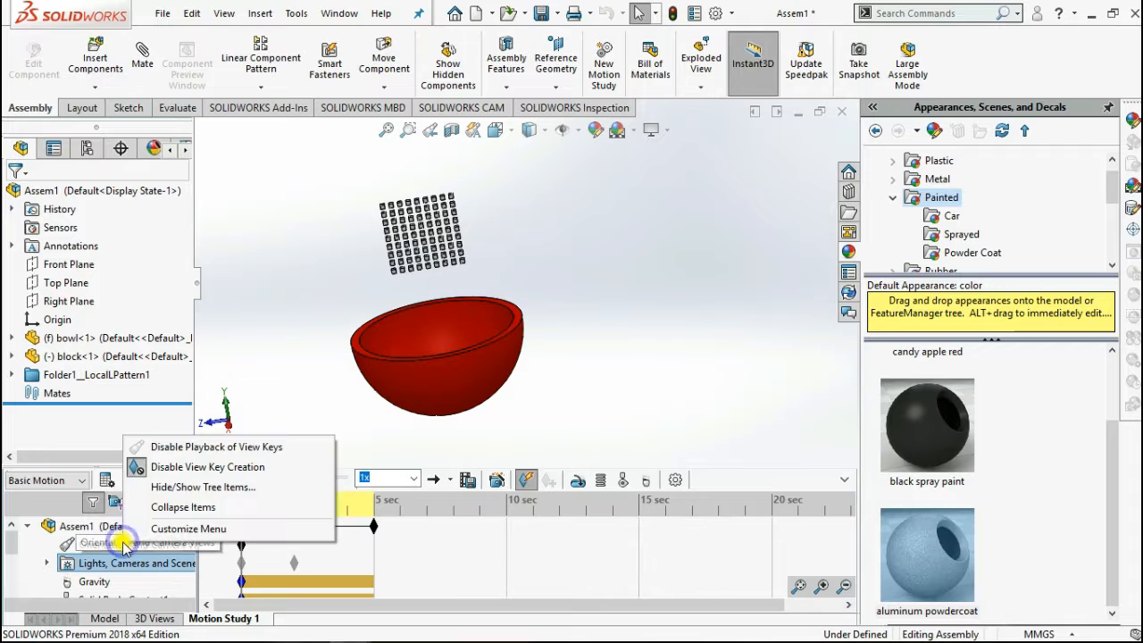
{"action": "left_click", "coordinate": [143, 470]}
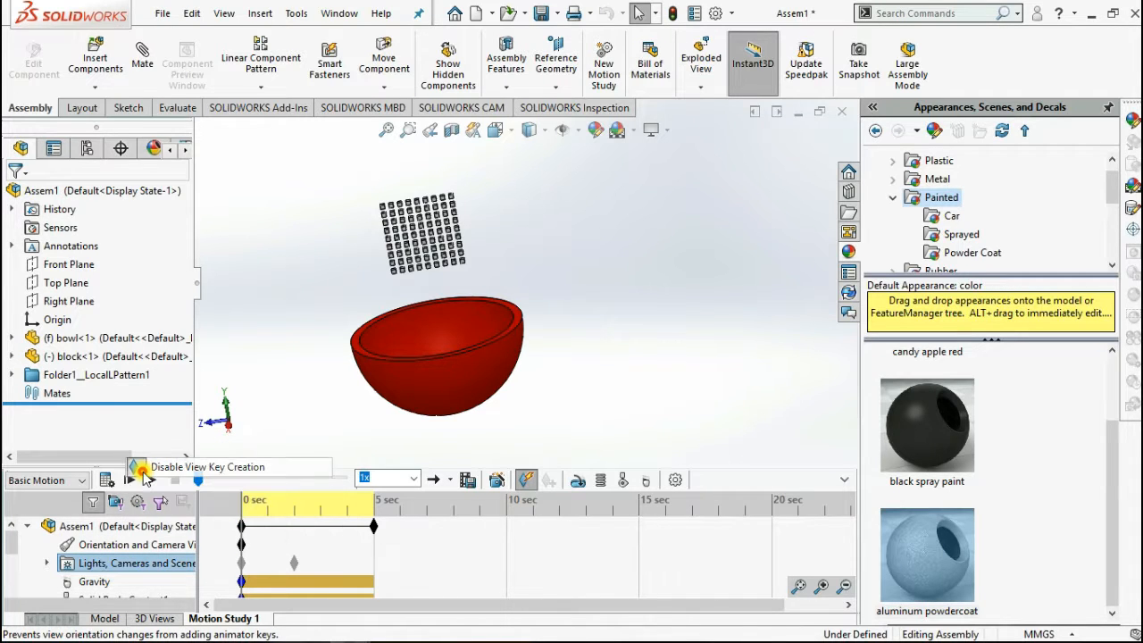
- Turn Disable View Key Creation on and off again for Orientation and Camera Views
{"action": "right_click", "coordinate": [111, 561]}
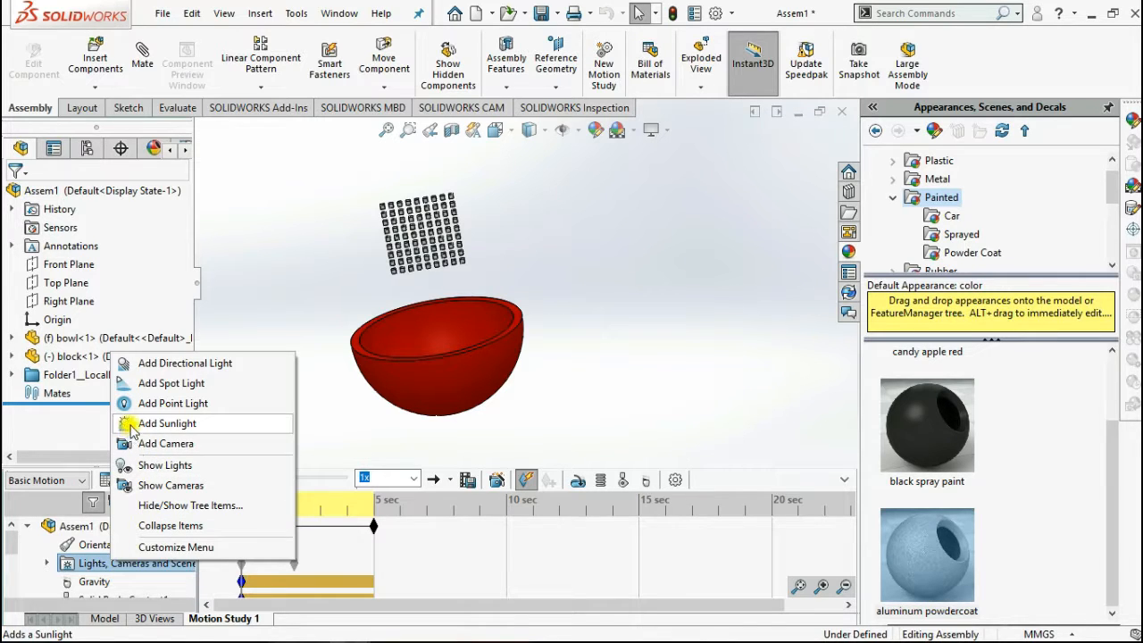
{"action": "right_click", "coordinate": [89, 544]}
{"action": "mouse_move", "coordinate": [131, 453]}
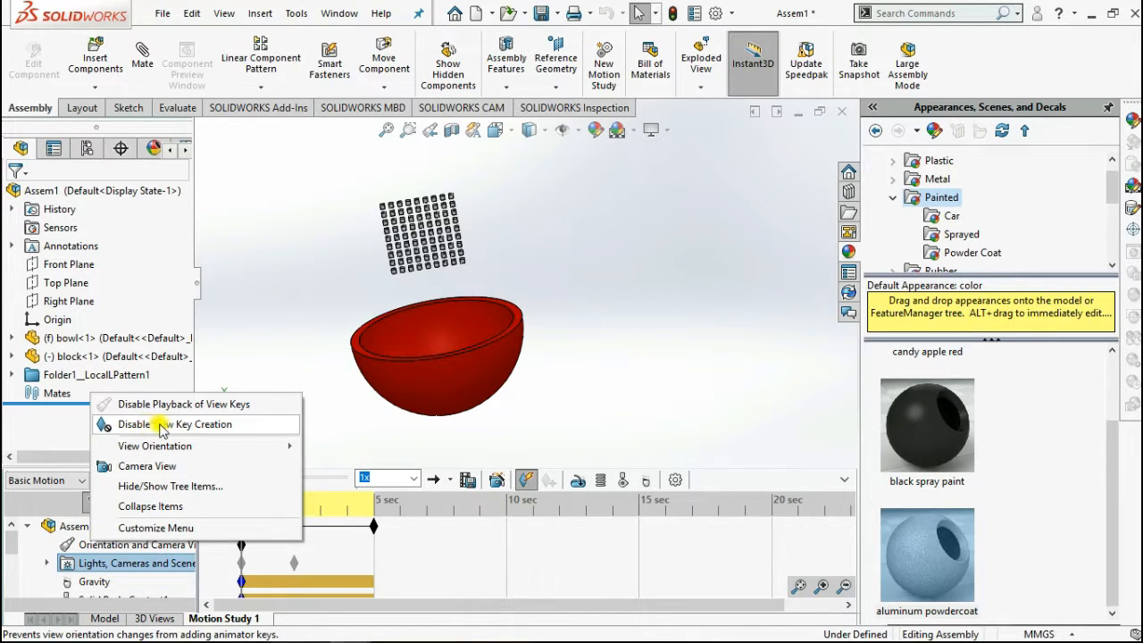
{"action": "left_click", "coordinate": [114, 425]}
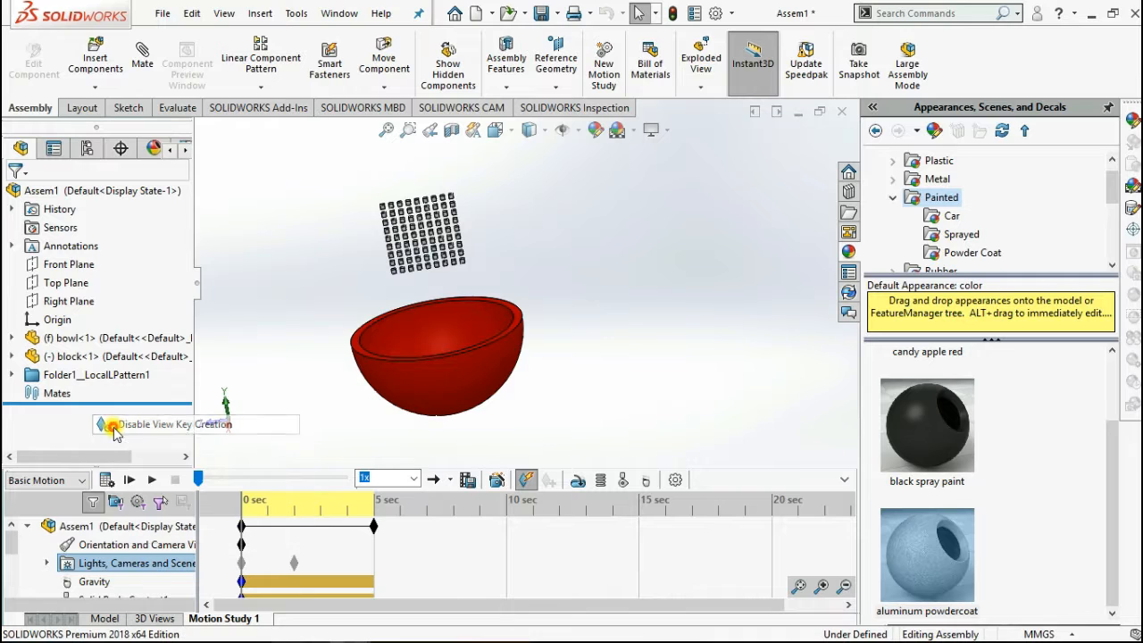
{"action": "right_click", "coordinate": [102, 562]}
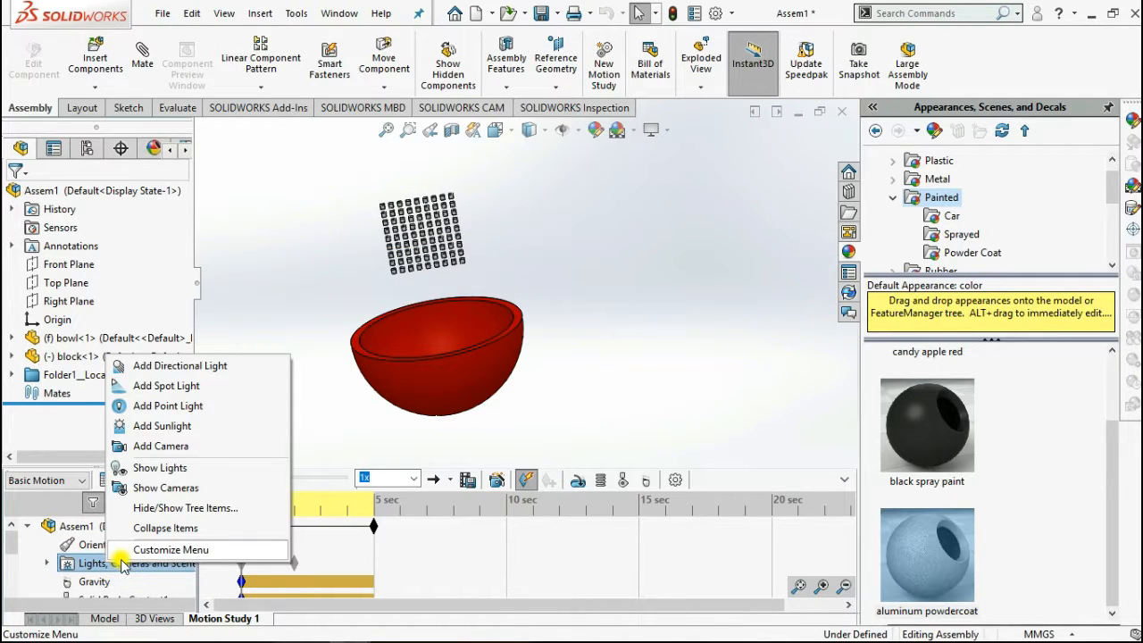
{"action": "right_click", "coordinate": [86, 545]}
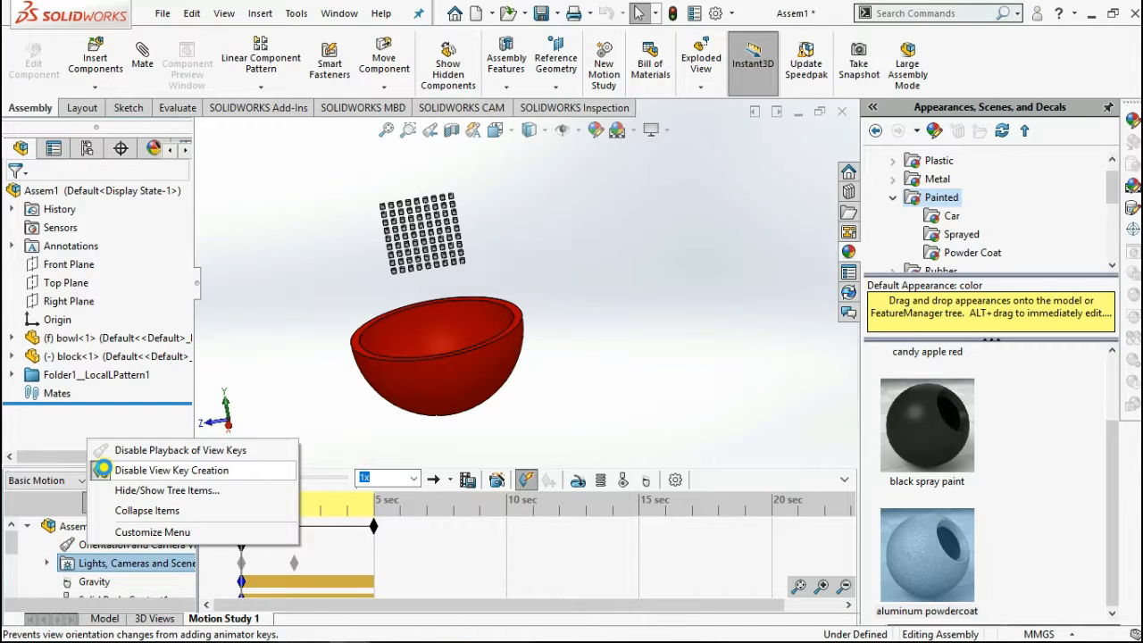
{"action": "left_click", "coordinate": [170, 469]}
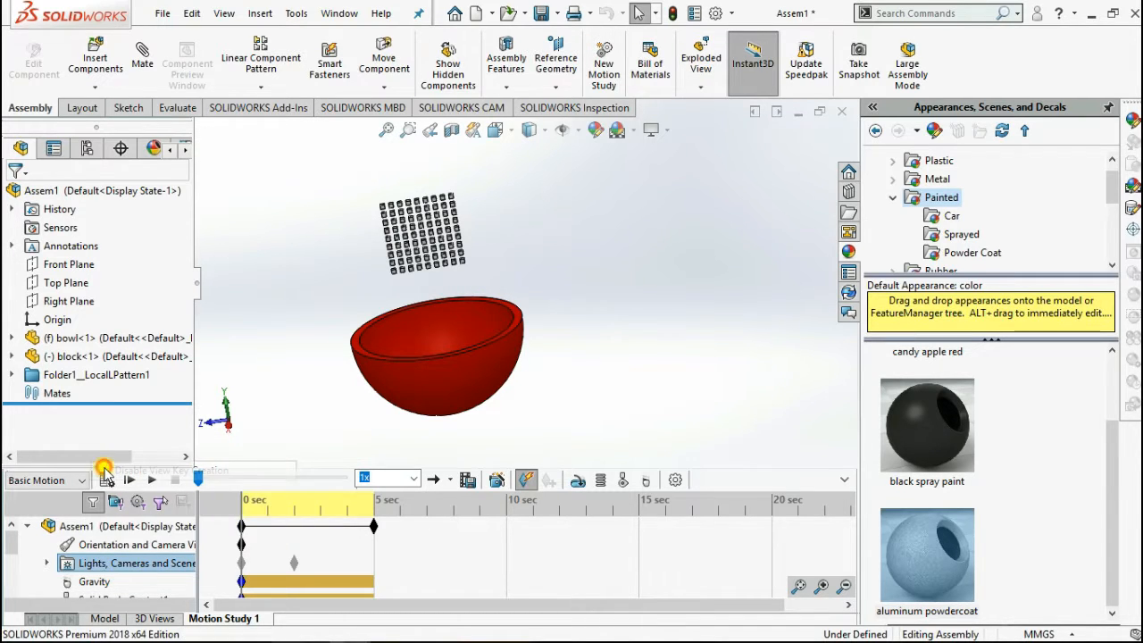
- Set Orientation and Camera Views in the motion study to Camera View at 0 sec
{"action": "right_click", "coordinate": [122, 545]}
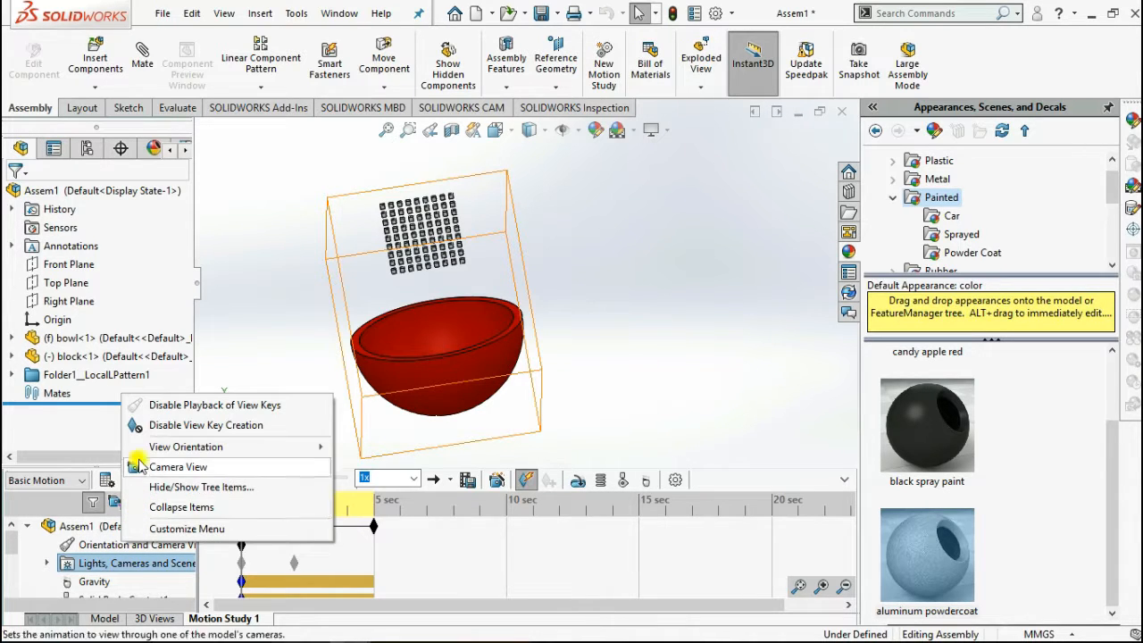
{"action": "mouse_move", "coordinate": [194, 451]}
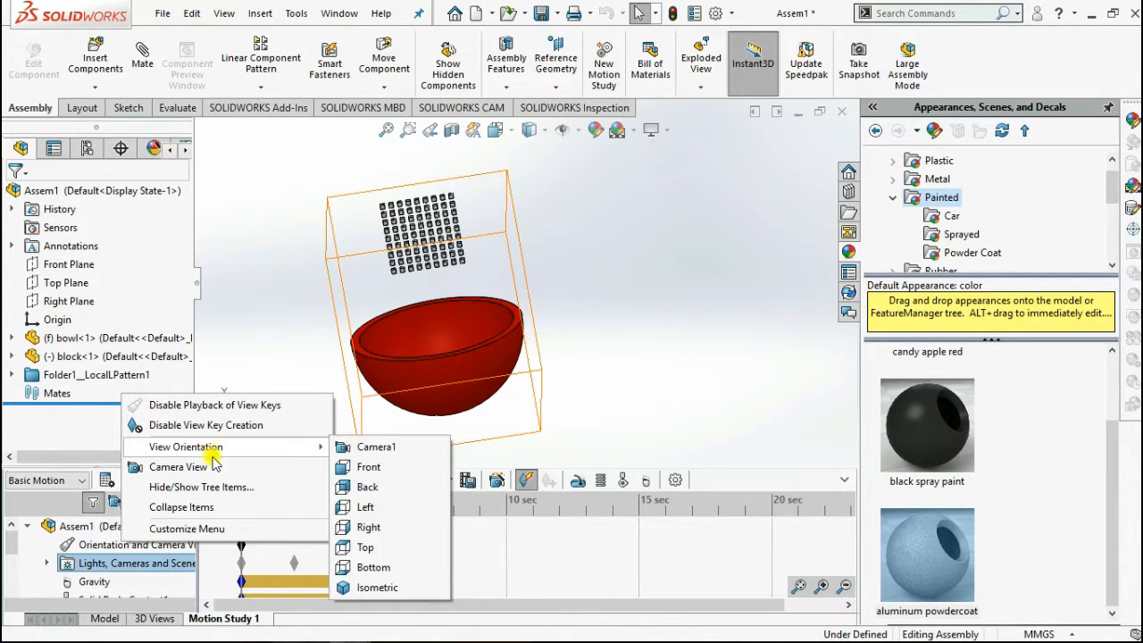
{"action": "left_click", "coordinate": [212, 468]}
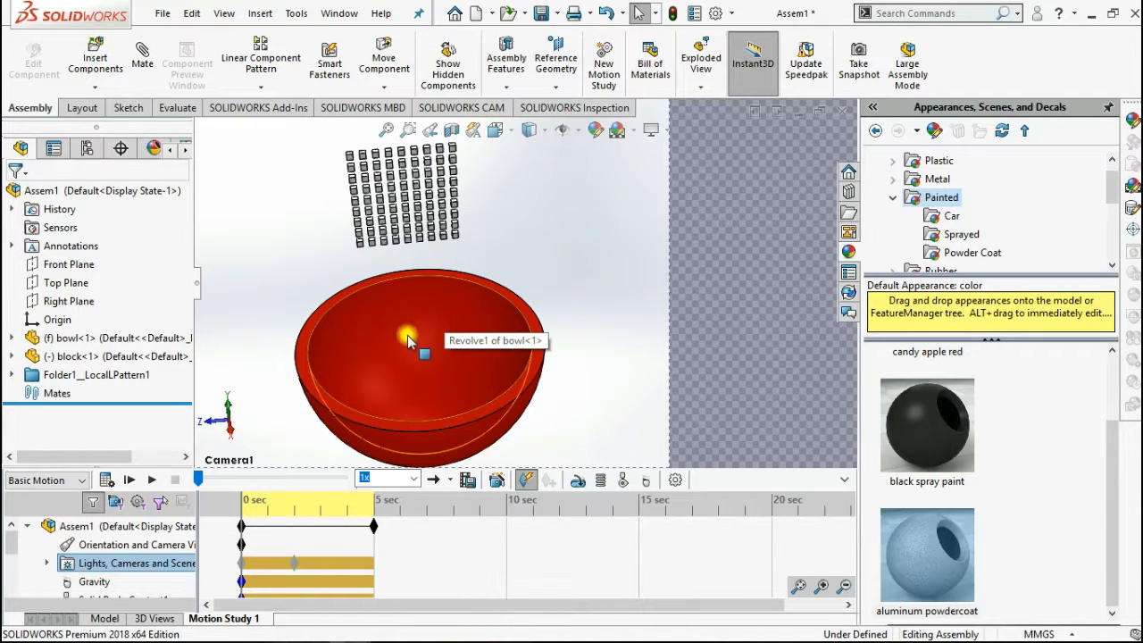
- Tilt the Camera1 view at 0 sec to see the bowl more from the side, and expand Lights, Cameras and Scene to show Camera1's key track
{"action": "middle_click_drag", "start_coordinate": [429, 291], "coordinate": [447, 248]}
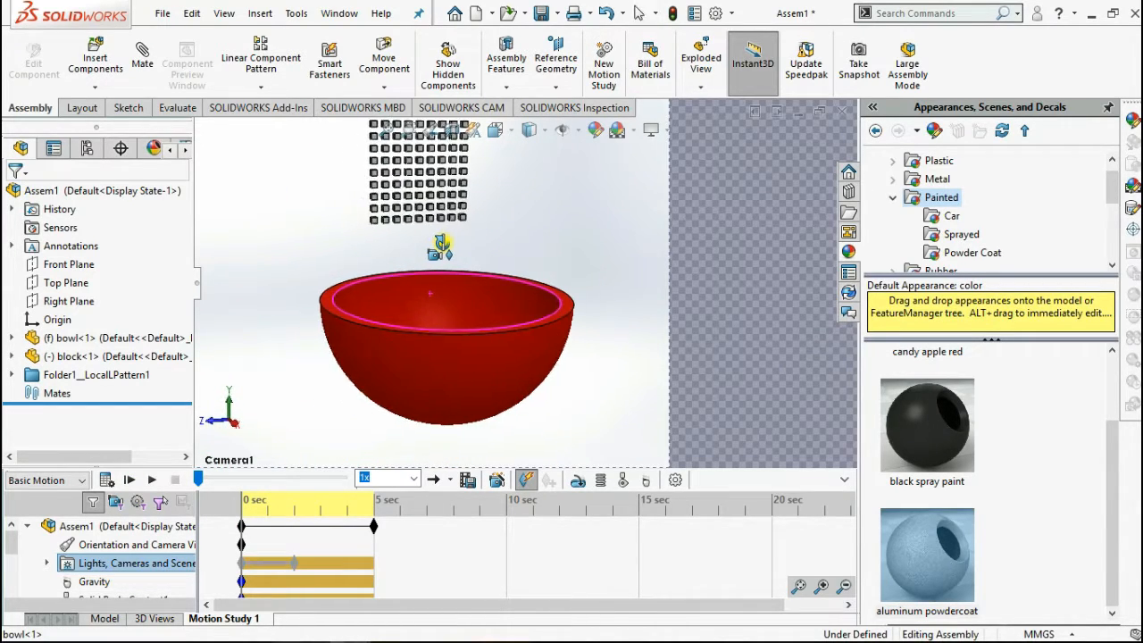
{"action": "scroll", "coordinate": [290, 569], "scroll_direction": "down", "scroll_amount": 2}
{"action": "scroll", "coordinate": [295, 572], "scroll_direction": "up", "scroll_amount": 2}
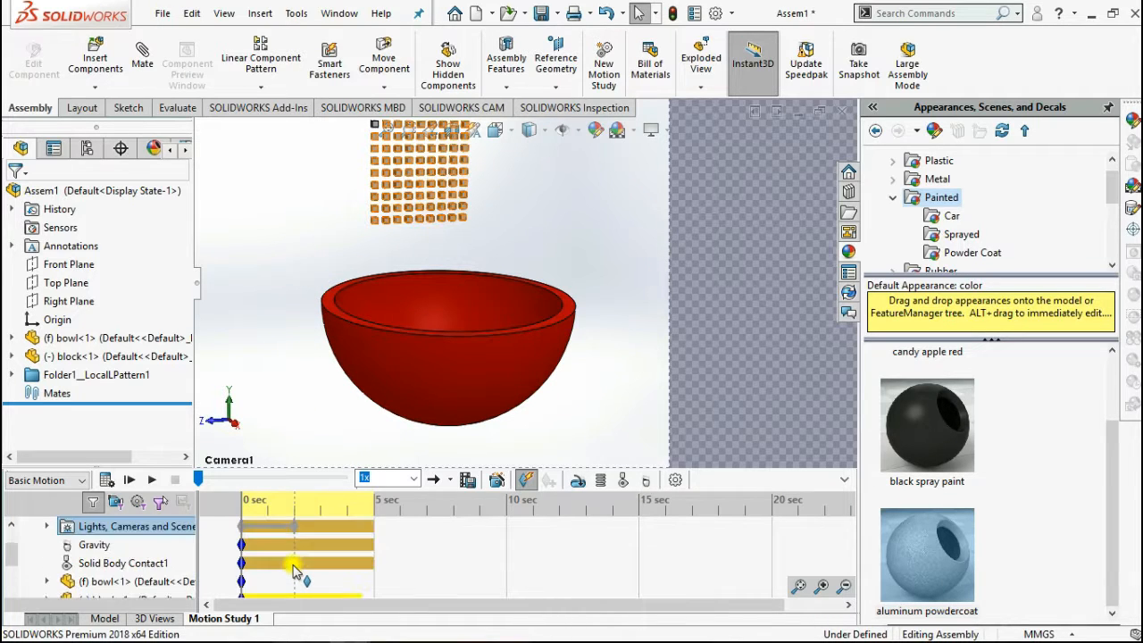
{"action": "scroll", "coordinate": [293, 570], "scroll_direction": "down", "scroll_amount": 2}
{"action": "scroll", "coordinate": [291, 569], "scroll_direction": "up", "scroll_amount": 2}
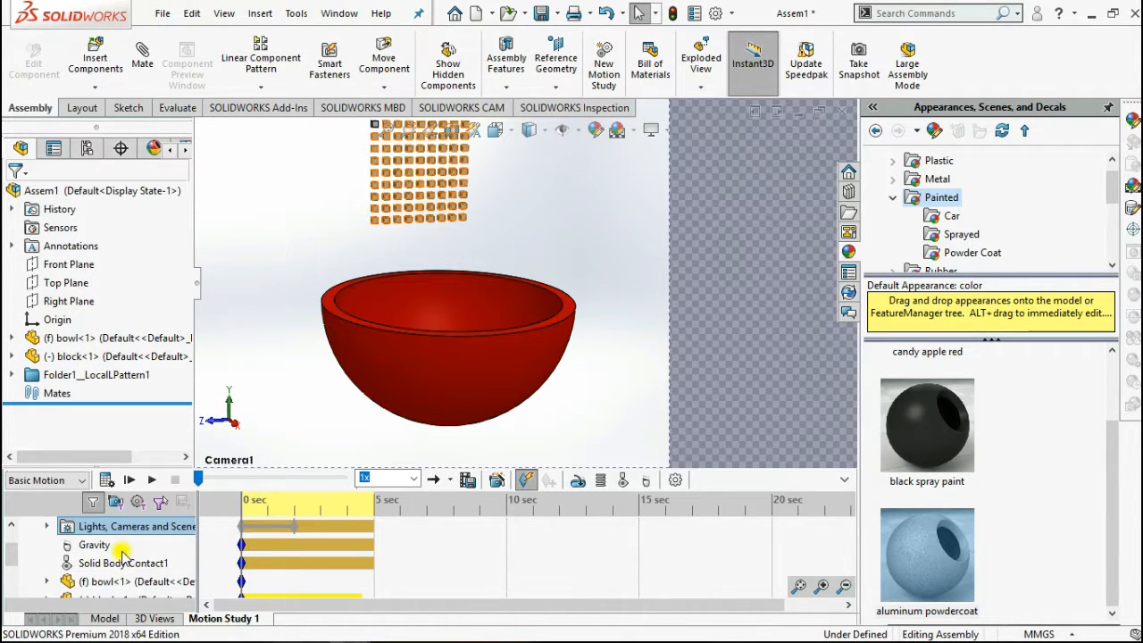
{"action": "scroll", "coordinate": [107, 549], "scroll_direction": "up", "scroll_amount": 1}
{"action": "left_click", "coordinate": [45, 564]}
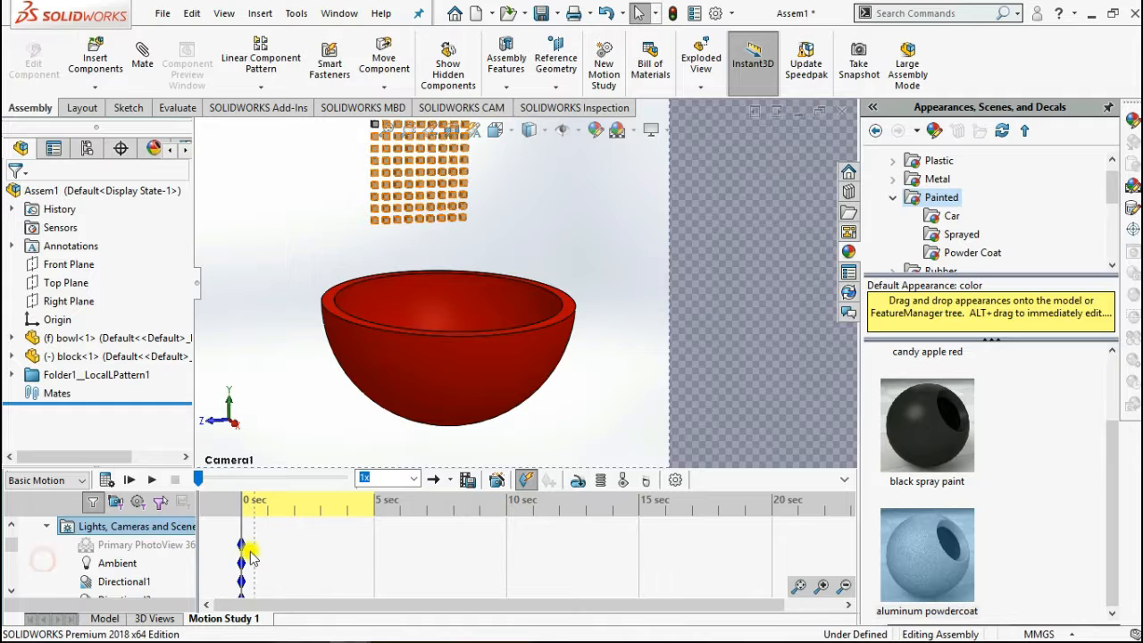
{"action": "scroll", "coordinate": [246, 564], "scroll_direction": "down", "scroll_amount": 1}
{"action": "scroll", "coordinate": [268, 574], "scroll_direction": "down", "scroll_amount": 1}
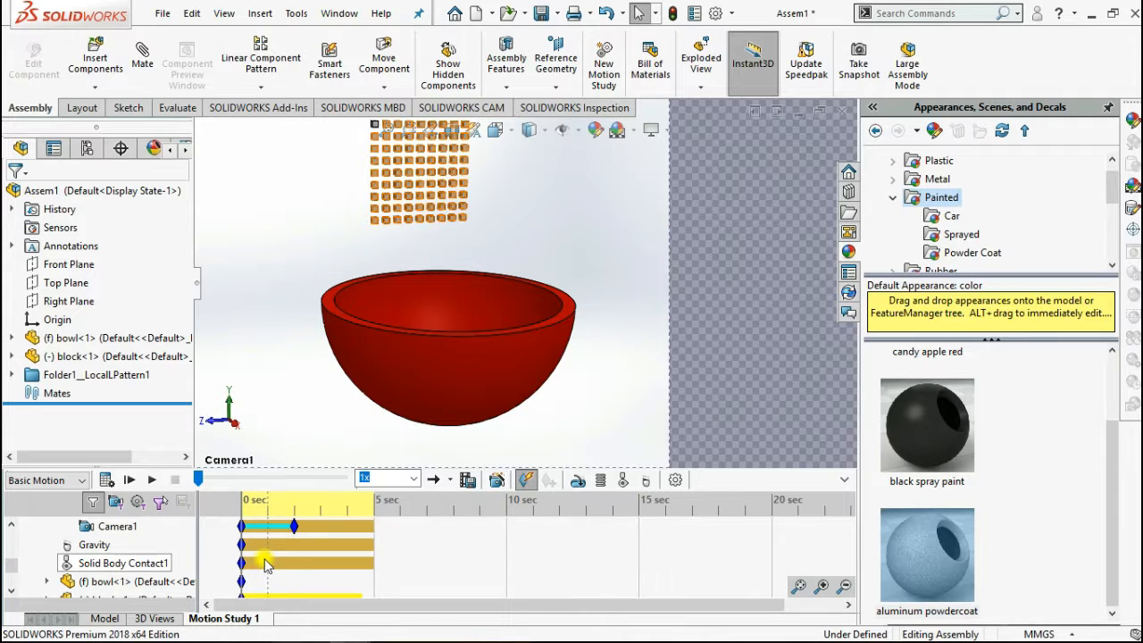
{"action": "scroll", "coordinate": [265, 563], "scroll_direction": "up", "scroll_amount": 1}
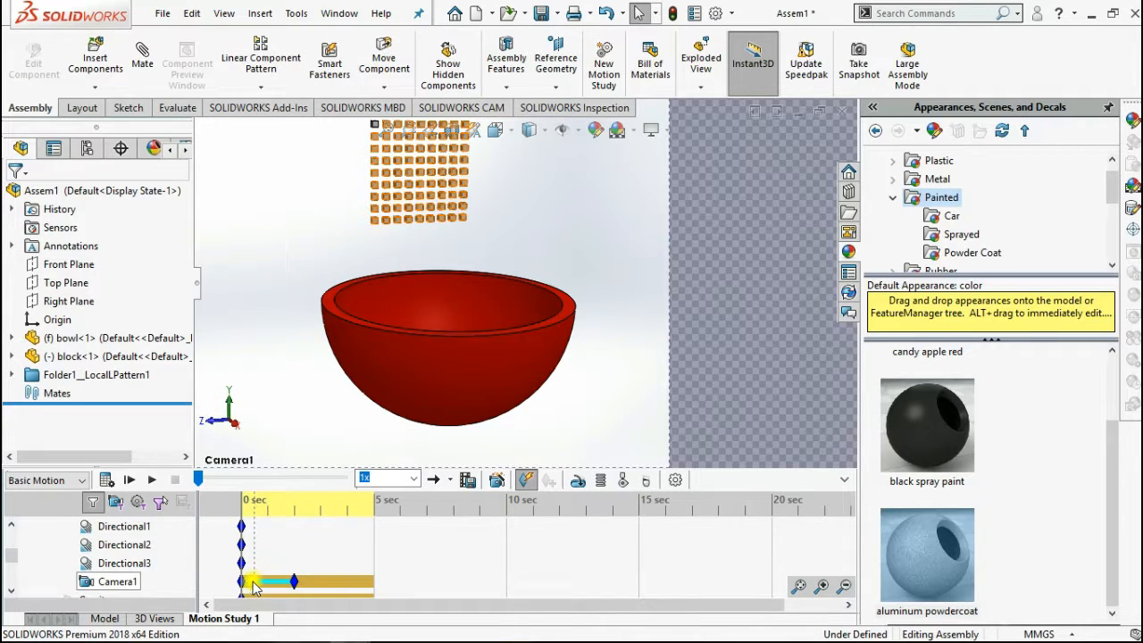
{"action": "left_click", "coordinate": [253, 587]}
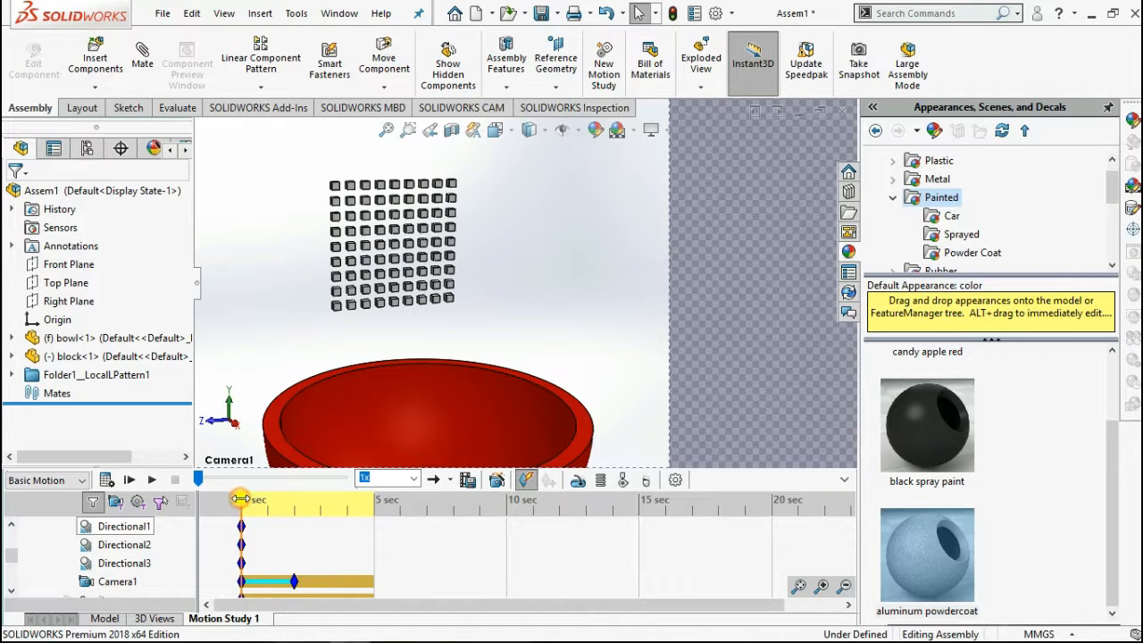
- Scrub the time bar between 0 and 2 sec to check the Camera1 movement, ending at the 2 sec key
{"action": "left_click_drag", "start_coordinate": [248, 500], "coordinate": [294, 510]}
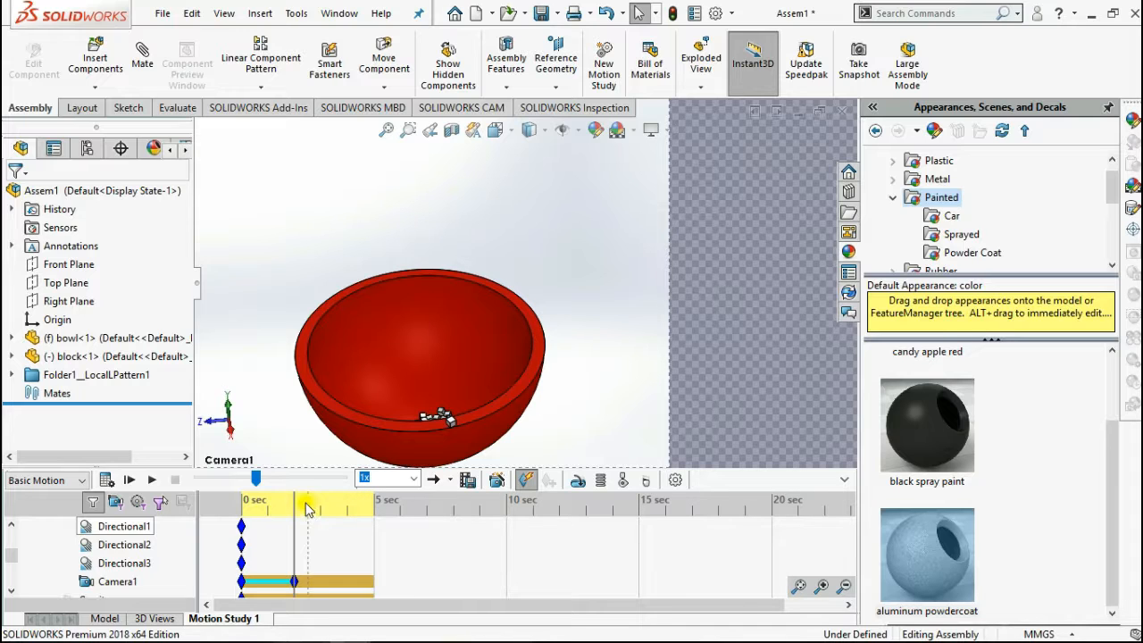
{"action": "left_click_drag", "start_coordinate": [291, 503], "coordinate": [280, 504]}
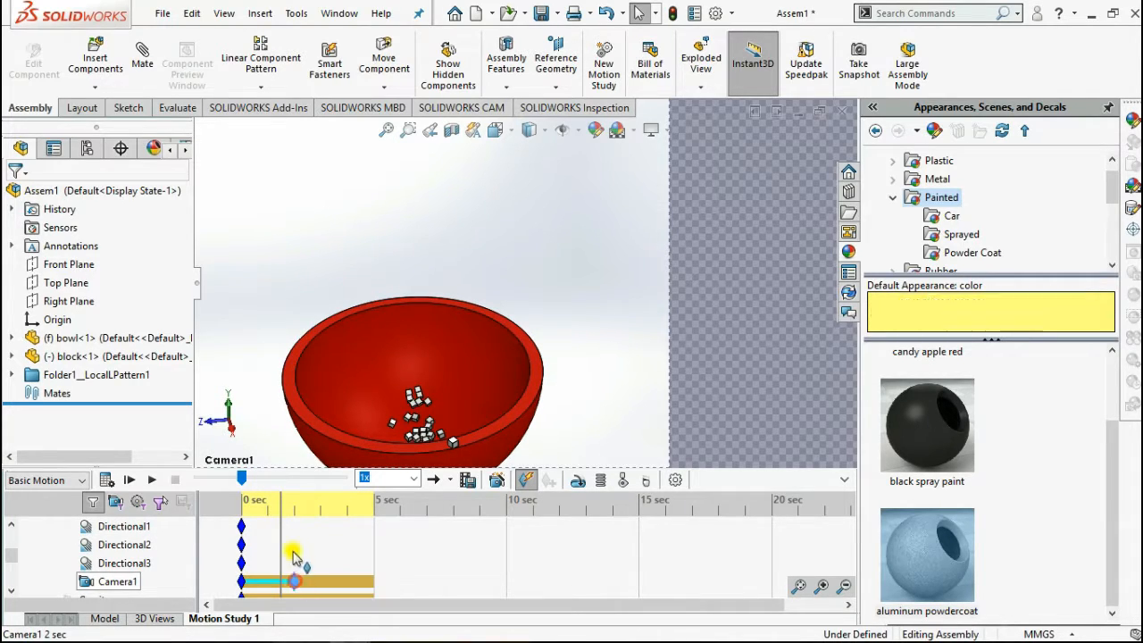
{"action": "left_click_drag", "start_coordinate": [285, 522], "coordinate": [289, 524]}
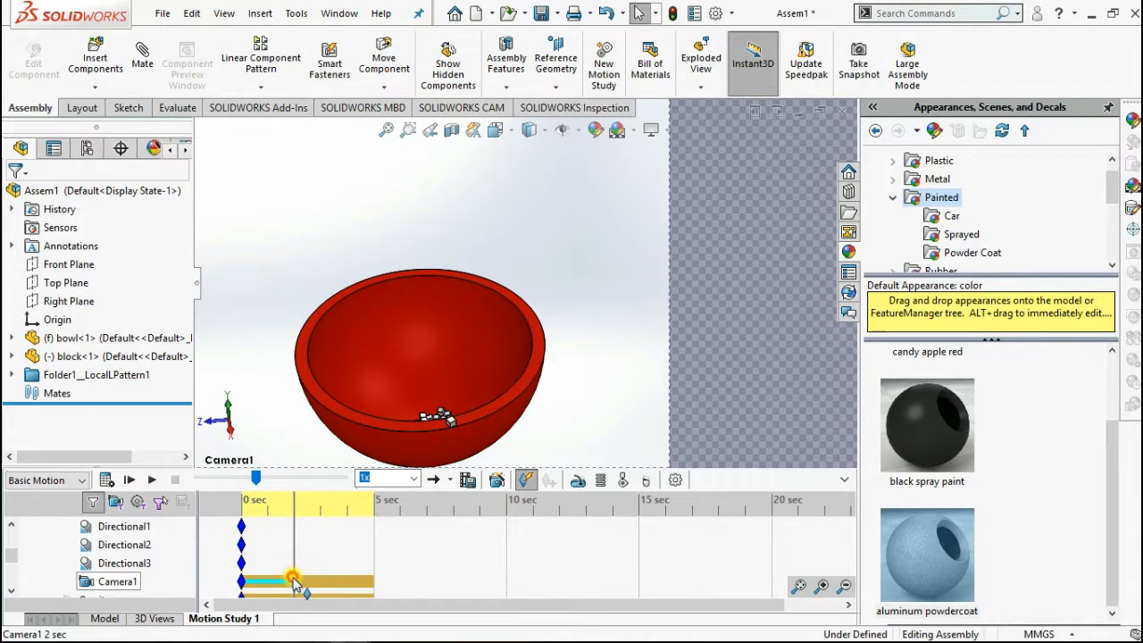
- Try to turn the Camera1 view at 2 sec to look straight down into the bowl, keeping the bowl centred in the camera frame
{"action": "middle_click_drag", "start_coordinate": [408, 269], "coordinate": [435, 373]}
{"action": "scroll", "coordinate": [518, 382], "scroll_direction": "up", "scroll_amount": 5}
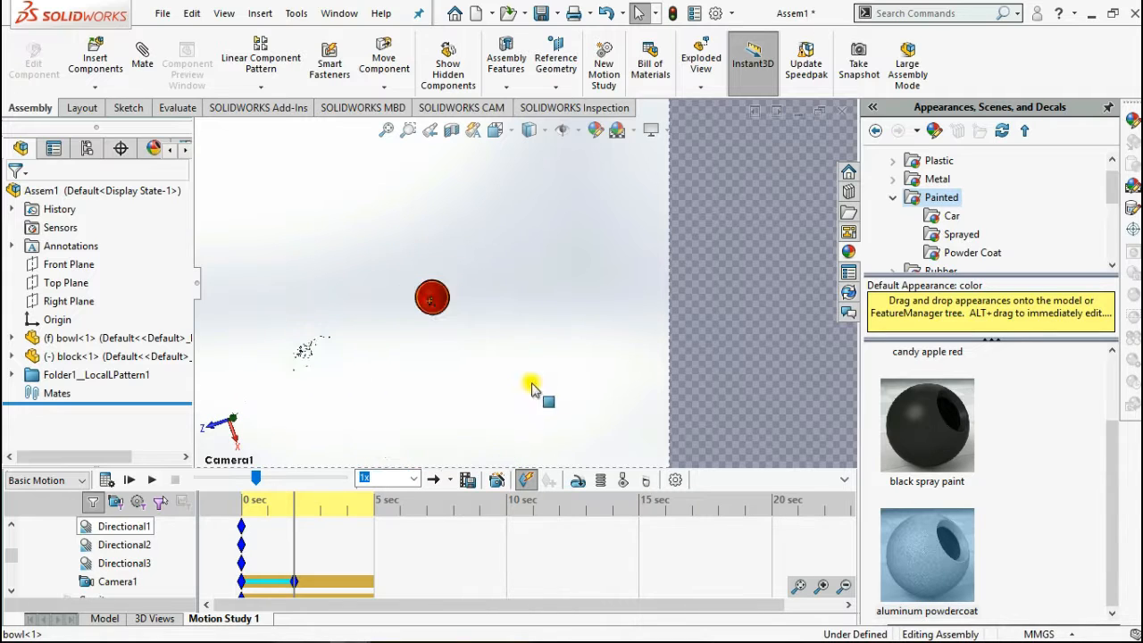
{"action": "scroll", "coordinate": [472, 303], "scroll_direction": "down", "scroll_amount": 2}
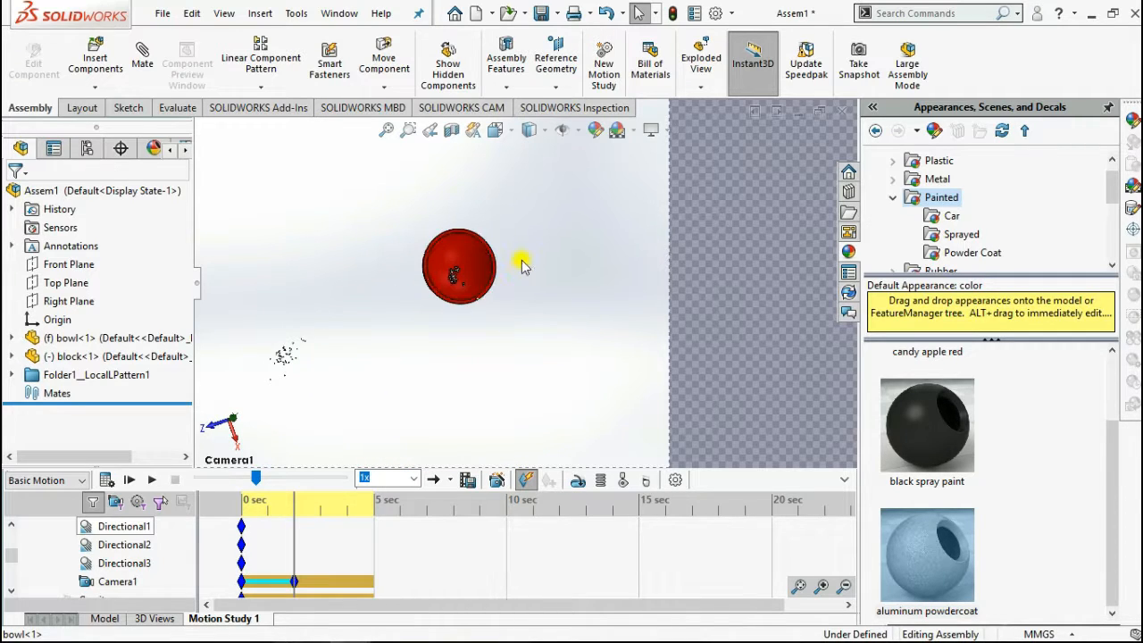
{"action": "scroll", "coordinate": [534, 250], "scroll_direction": "up", "scroll_amount": 3}
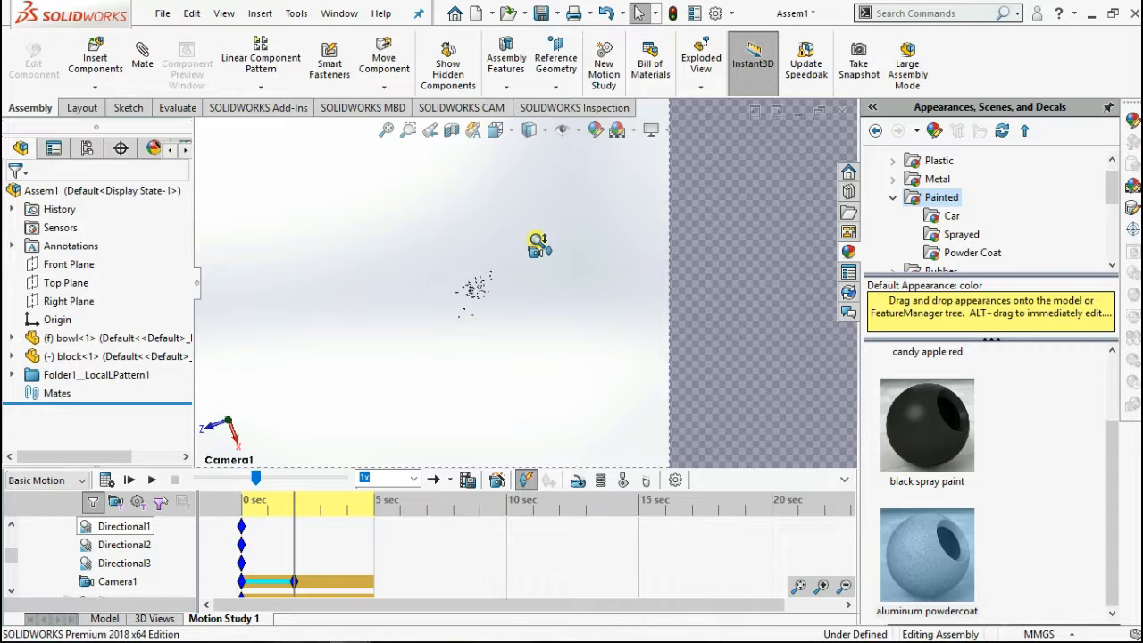
{"action": "left_click", "coordinate": [386, 131]}
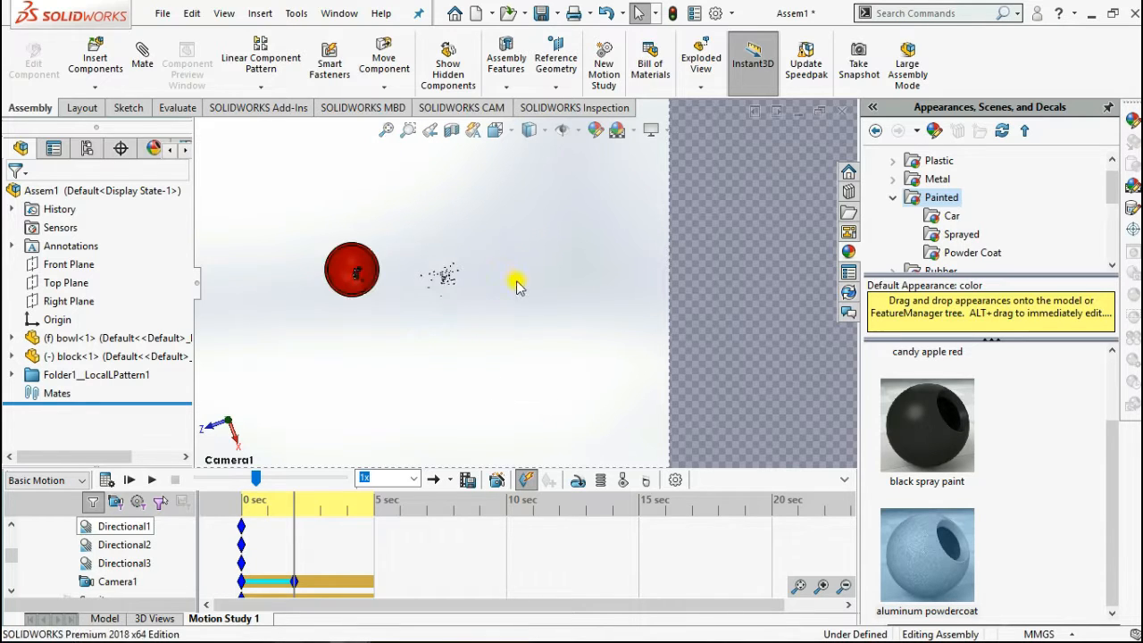
{"action": "scroll", "coordinate": [339, 271], "scroll_direction": "down", "scroll_amount": 2}
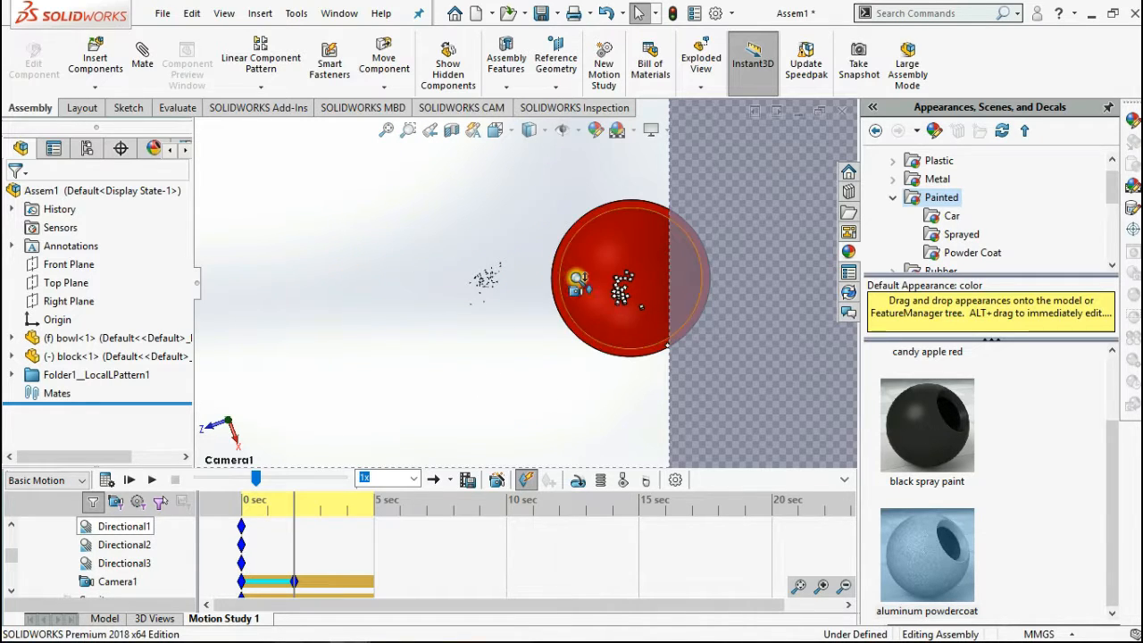
{"action": "scroll", "coordinate": [578, 282], "scroll_direction": "up", "scroll_amount": 3}
{"action": "scroll", "coordinate": [536, 284], "scroll_direction": "down", "scroll_amount": 2}
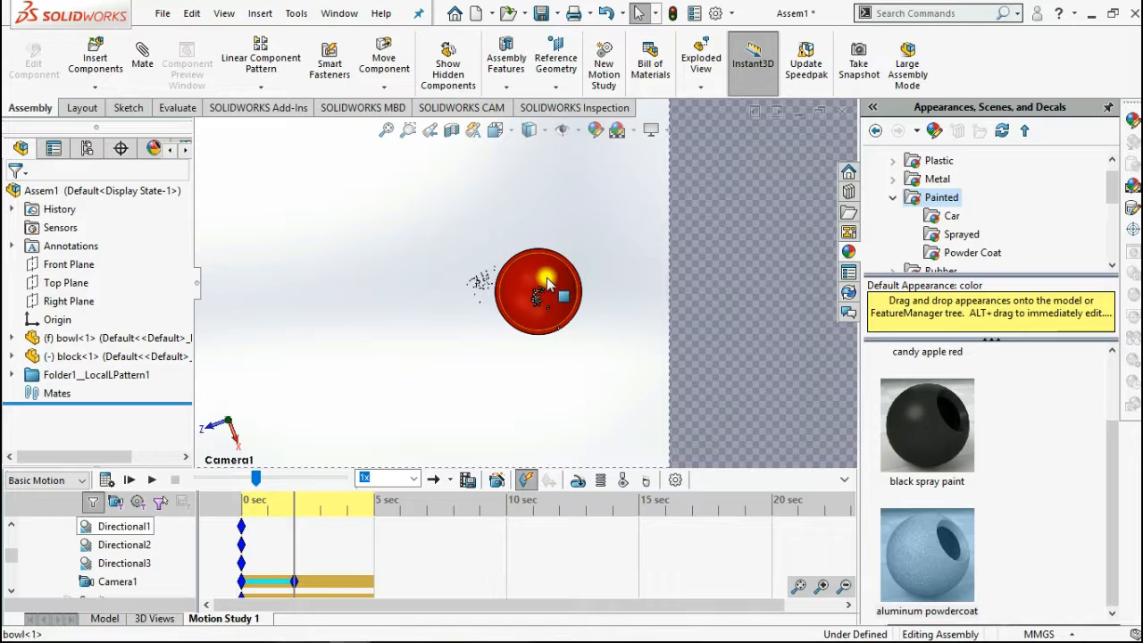
{"action": "middle_click_drag", "start_coordinate": [547, 284], "coordinate": [438, 295]}
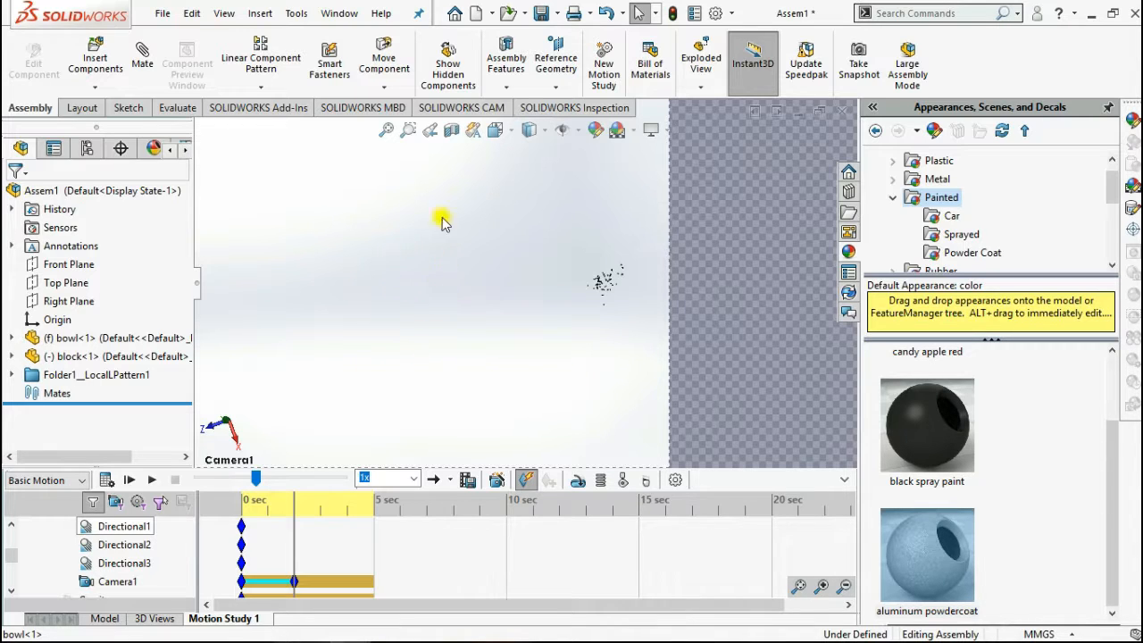
{"action": "left_click", "coordinate": [385, 130]}
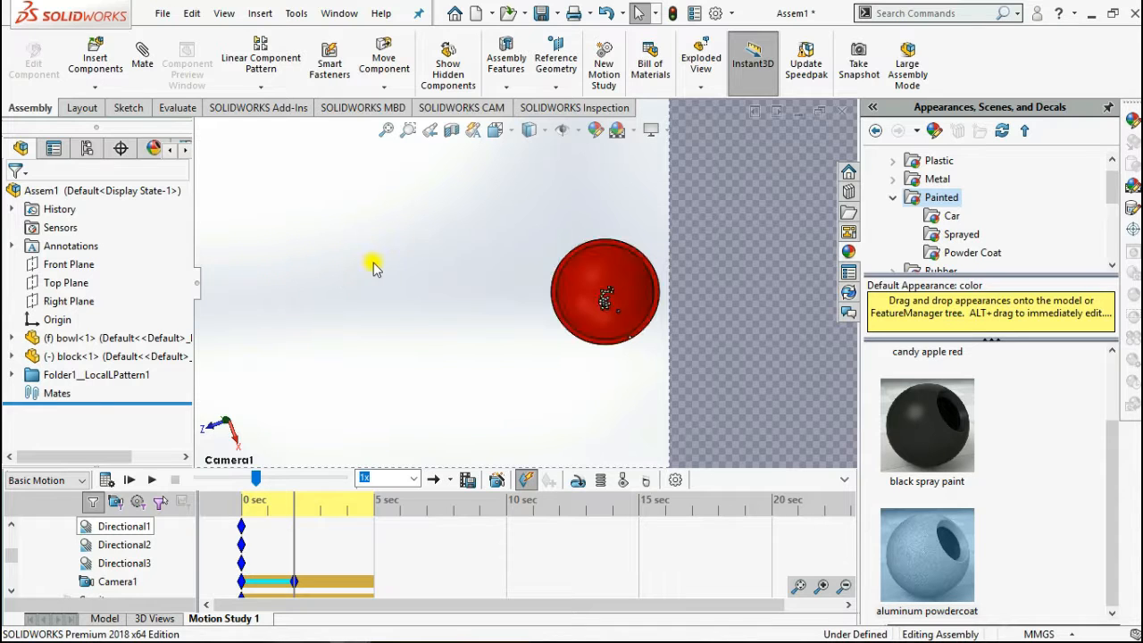
{"action": "left_click_drag", "start_coordinate": [584, 301], "coordinate": [439, 279]}
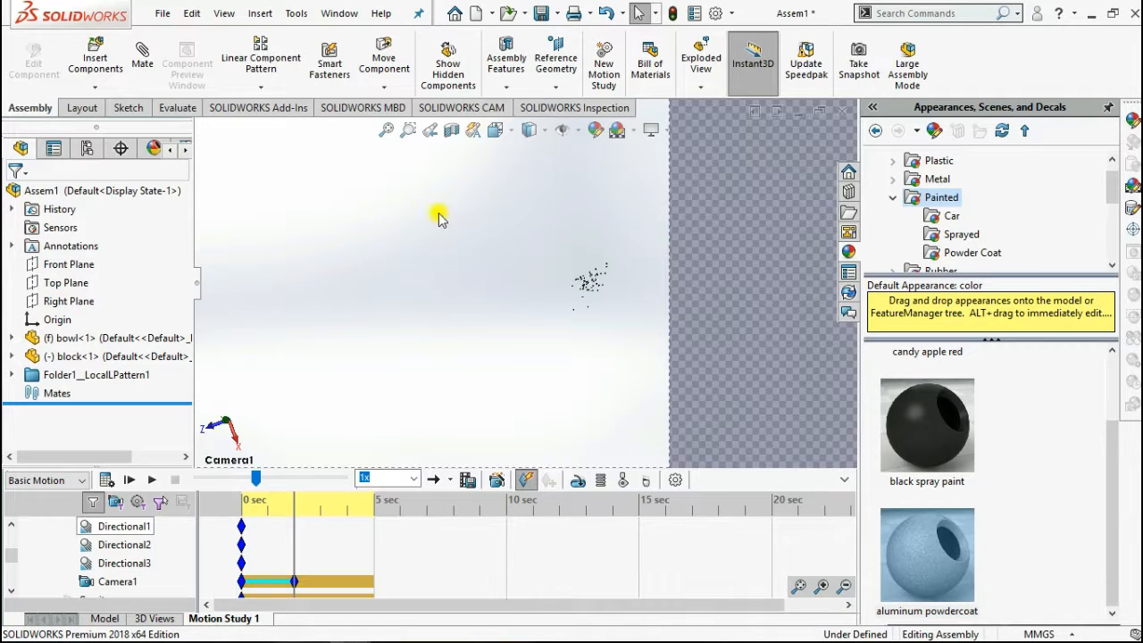
{"action": "left_click_drag", "start_coordinate": [492, 259], "coordinate": [533, 292]}
{"action": "mouse_move", "coordinate": [380, 302]}
{"action": "right_mouse_down"}
{"action": "mouse_move", "coordinate": [402, 306]}
{"action": "mouse_move", "coordinate": [378, 298]}
{"action": "right_mouse_up"}
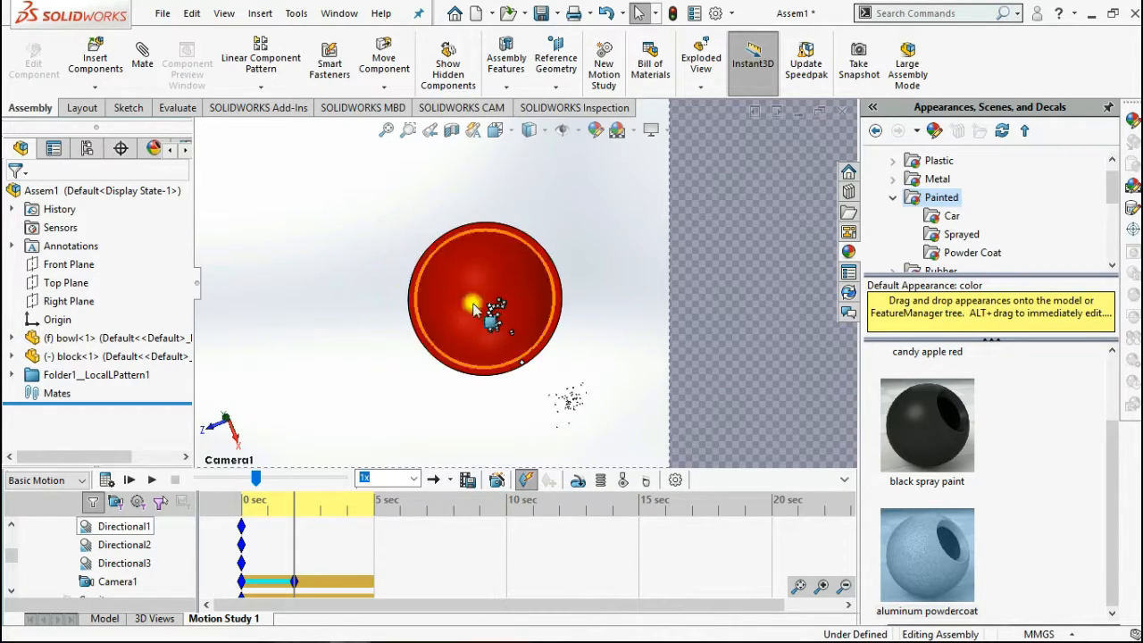
- Set the Camera1 view at 2 sec to look obliquely into the whole bowl, and scrub the time bar past 5 sec to check the motion
{"action": "scroll", "coordinate": [542, 301], "scroll_direction": "up", "scroll_amount": 3}
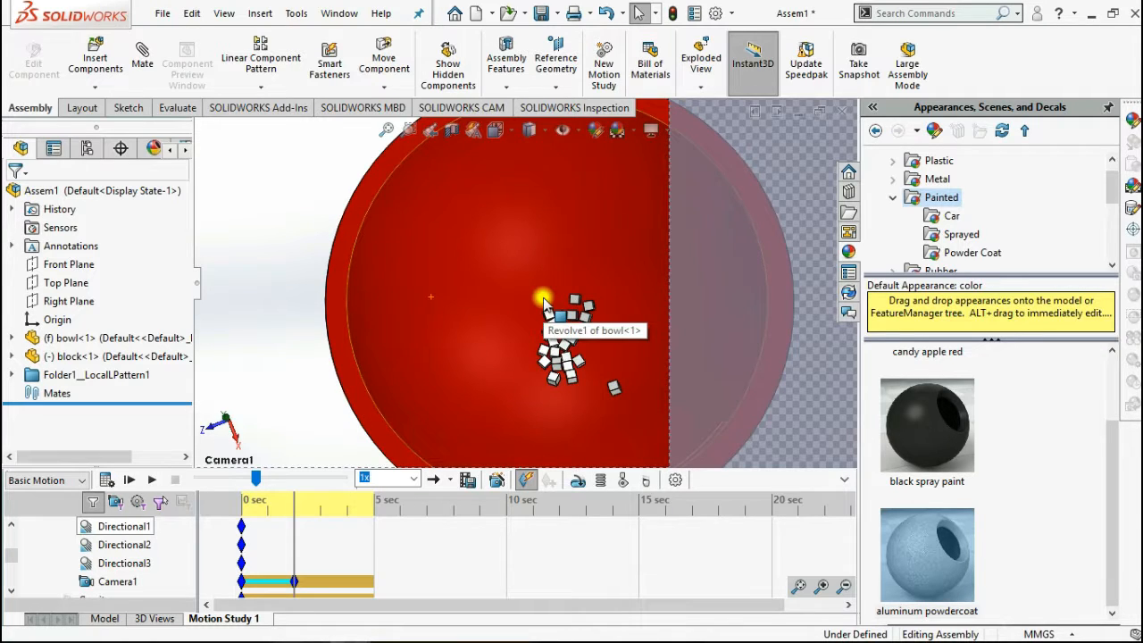
{"action": "scroll", "coordinate": [543, 301], "scroll_direction": "down", "scroll_amount": 5}
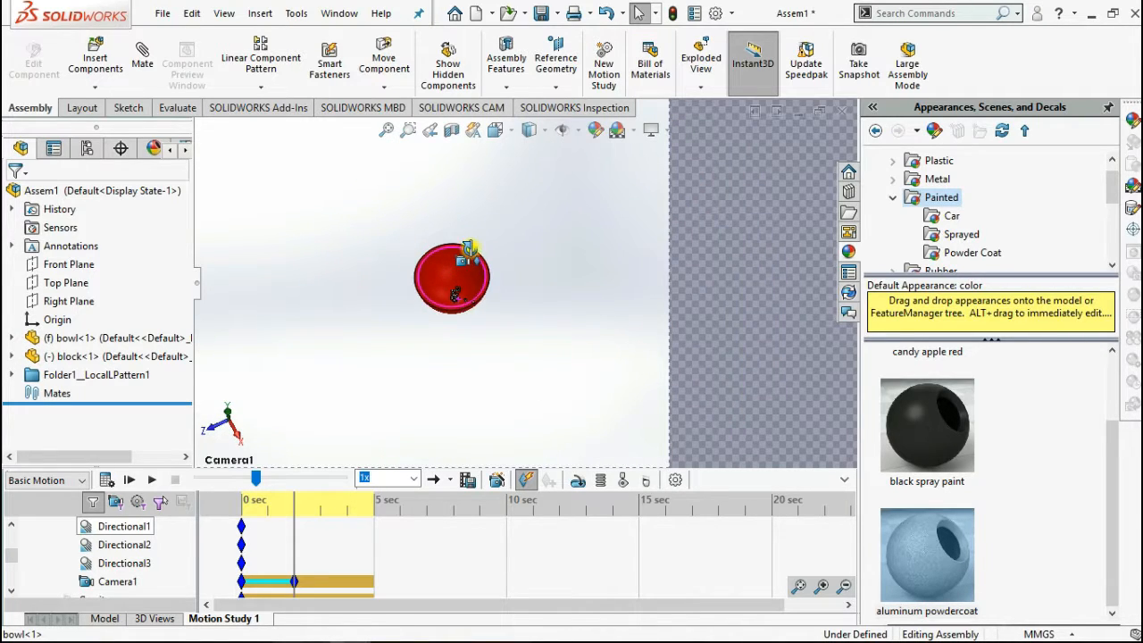
{"action": "middle_click_drag", "start_coordinate": [471, 249], "coordinate": [474, 253]}
{"action": "scroll", "coordinate": [476, 255], "scroll_direction": "down", "scroll_amount": 3}
{"action": "middle_click_drag", "start_coordinate": [543, 293], "coordinate": [539, 276]}
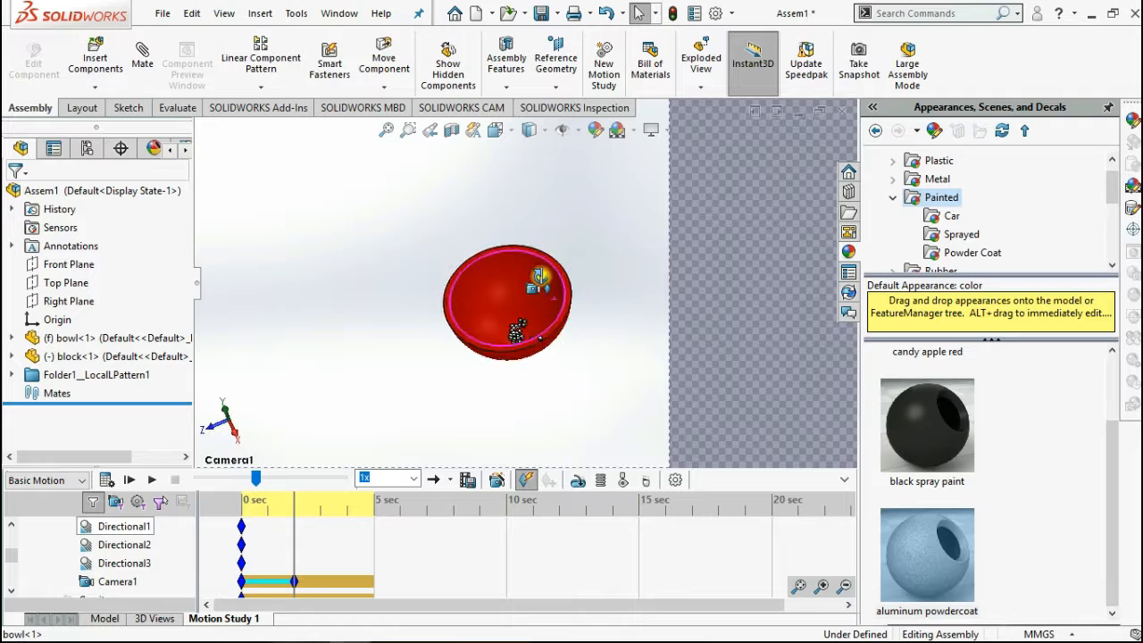
{"action": "scroll", "coordinate": [539, 278], "scroll_direction": "down", "scroll_amount": 5}
{"action": "scroll", "coordinate": [596, 273], "scroll_direction": "up", "scroll_amount": 3}
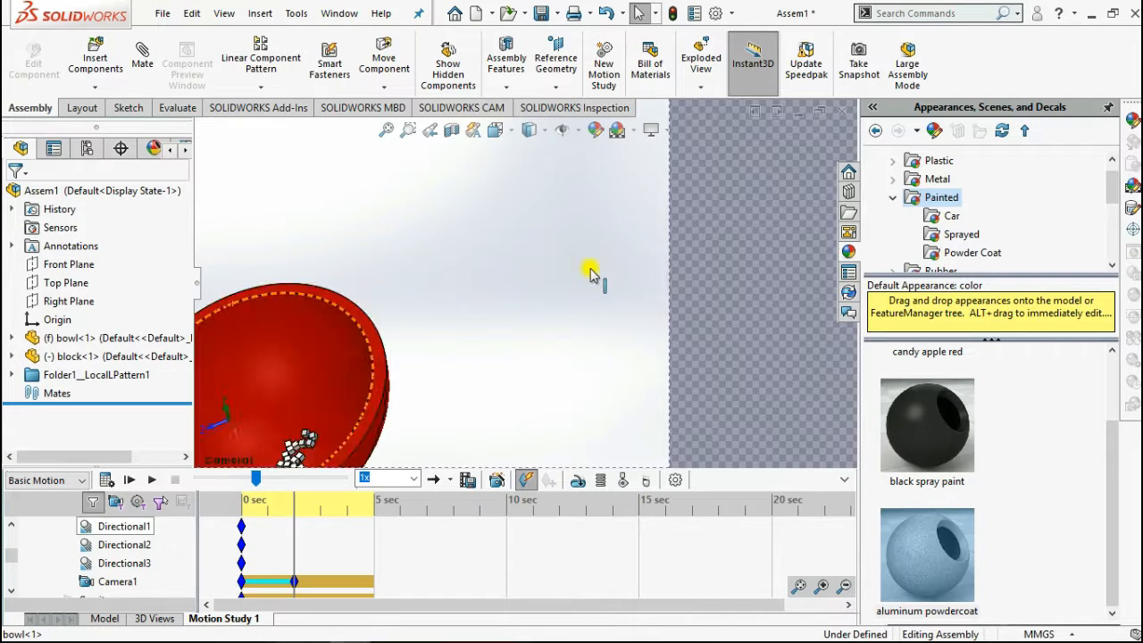
{"action": "middle_click_drag", "start_coordinate": [370, 327], "coordinate": [409, 372]}
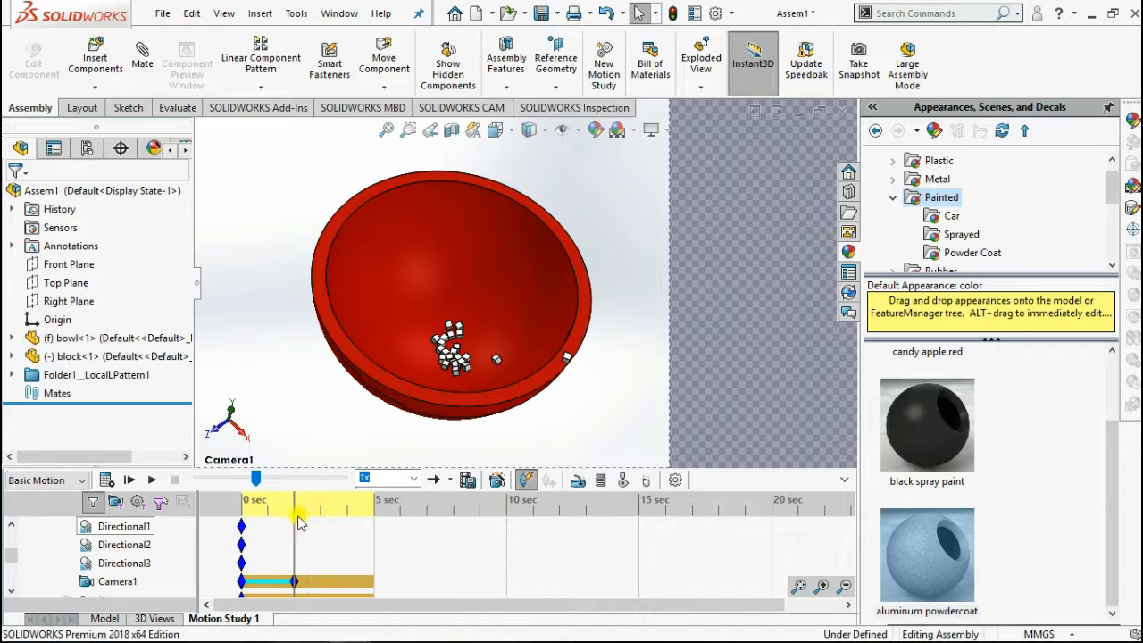
{"action": "left_click_drag", "start_coordinate": [296, 515], "coordinate": [384, 553]}
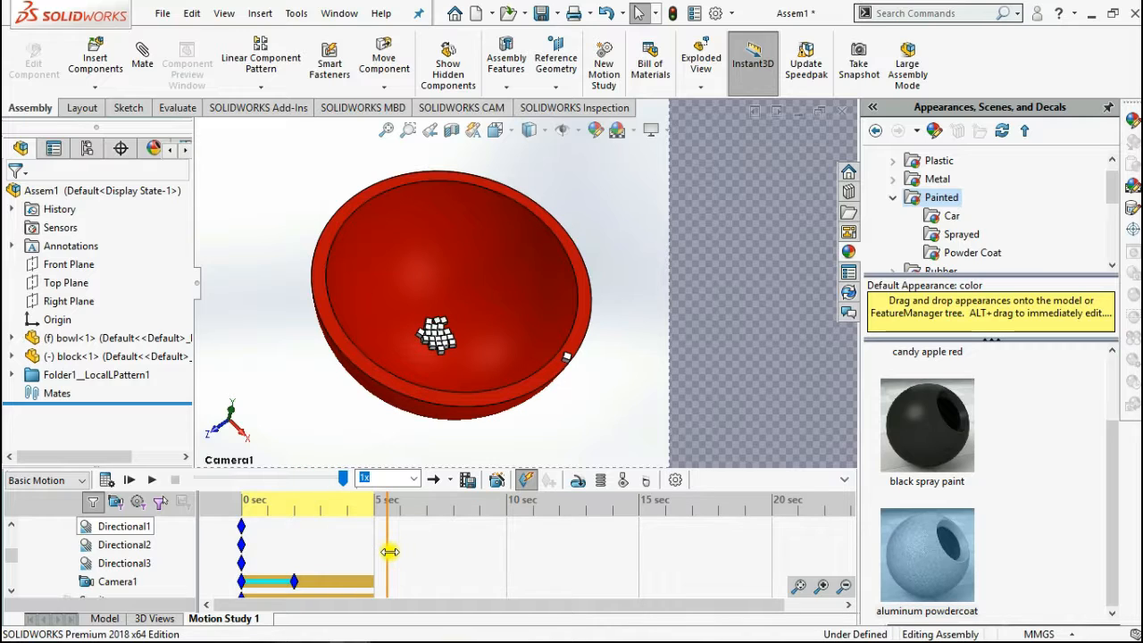
- Save the entire animation as Assem1.avi in SOLIDWORKS Downloads at 25 frames per second, replacing the existing file
{"action": "left_click", "coordinate": [468, 479]}
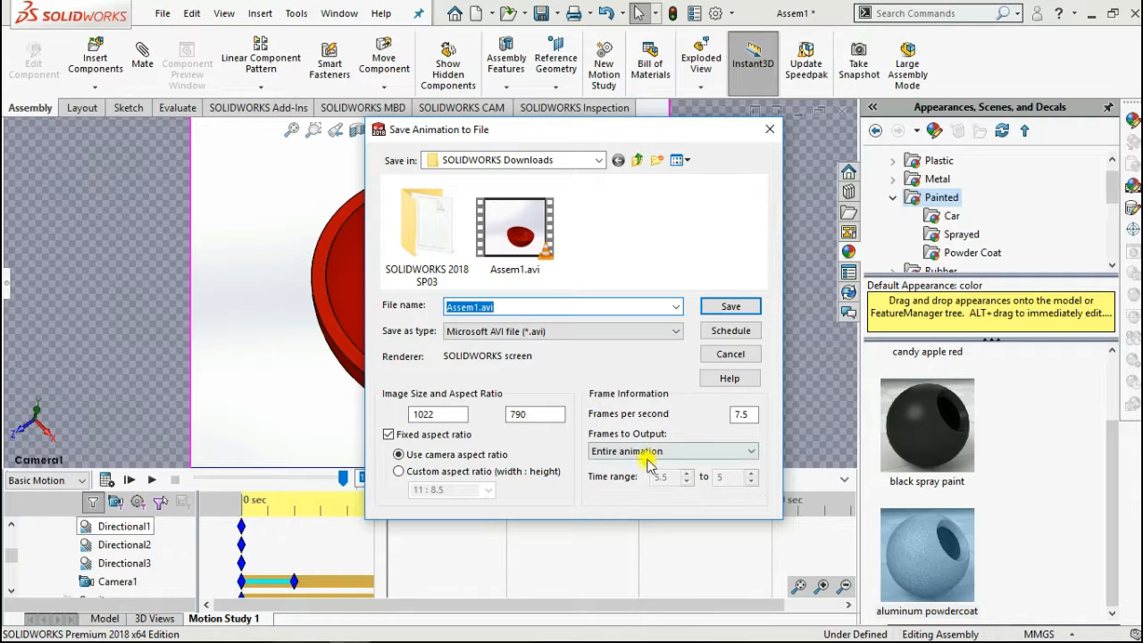
{"action": "left_click", "coordinate": [750, 414]}
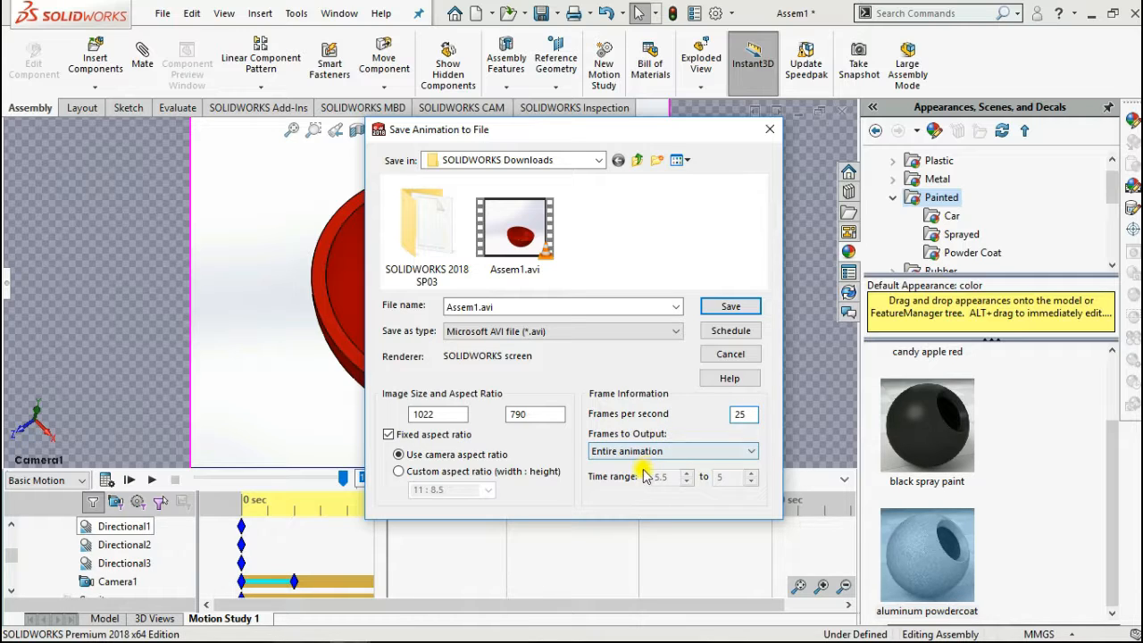
{"action": "left_click", "coordinate": [725, 309]}
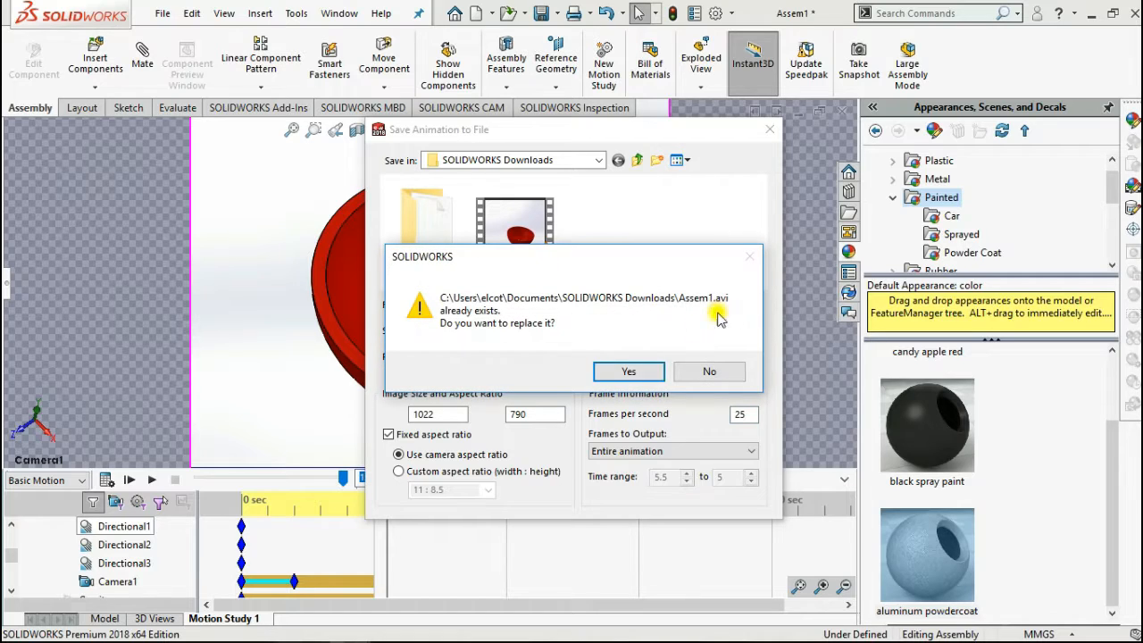
{"action": "left_click", "coordinate": [629, 372]}
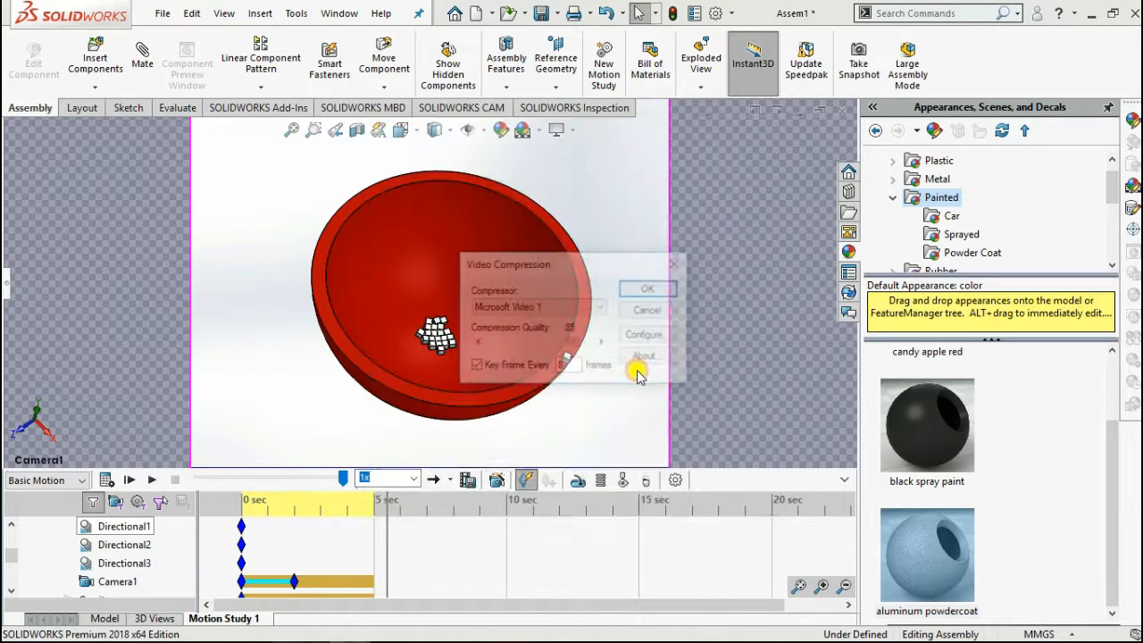
- Choose Microsoft Video 1 as the video compressor, keep compression quality at 85, and export the animation
{"action": "left_click", "coordinate": [525, 307]}
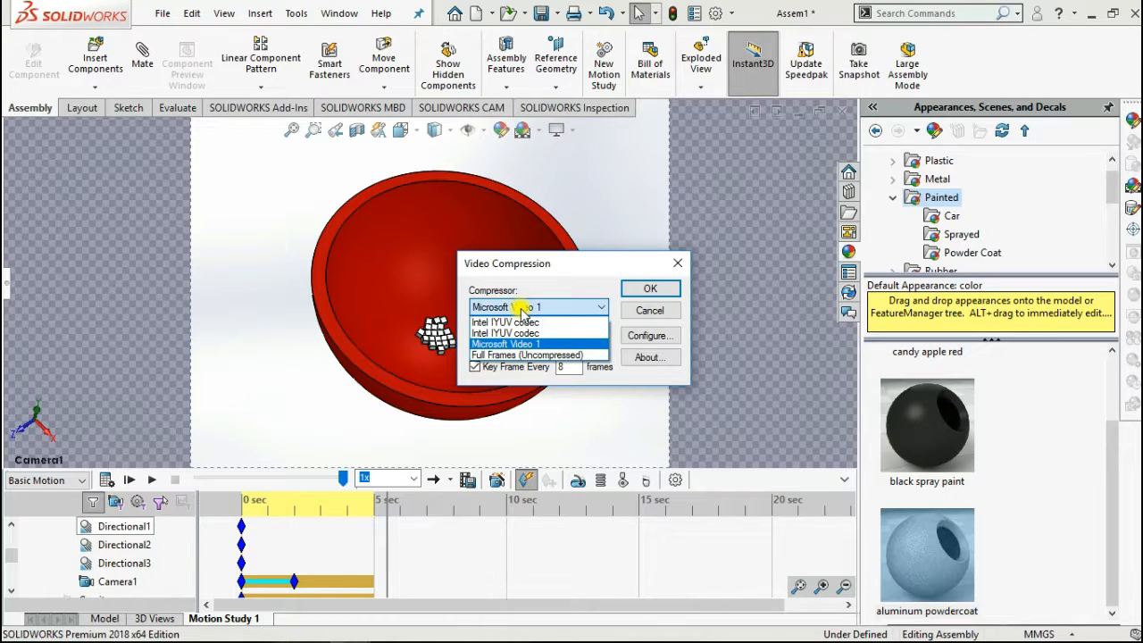
{"action": "left_click", "coordinate": [508, 343]}
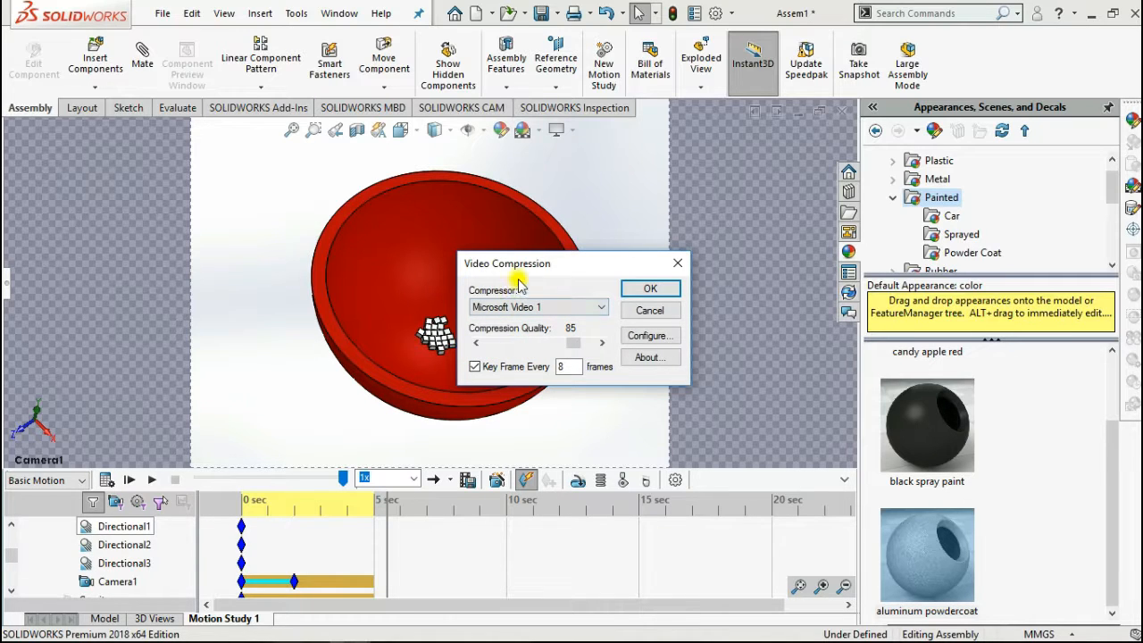
{"action": "left_click", "coordinate": [641, 290]}
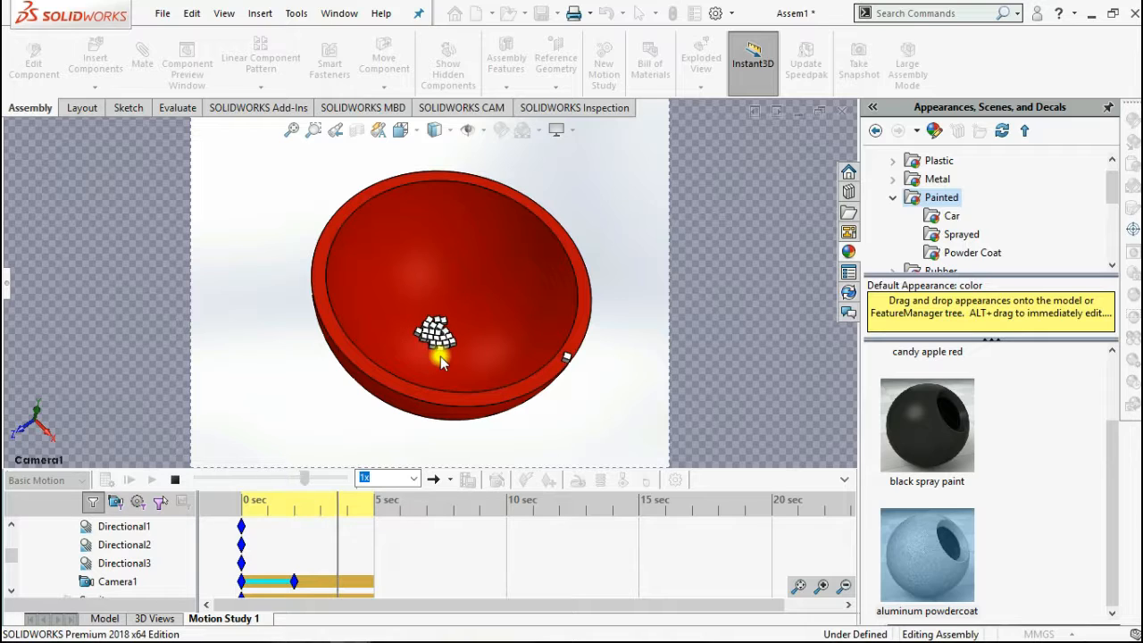
{"action": "left_click", "coordinate": [360, 479]}
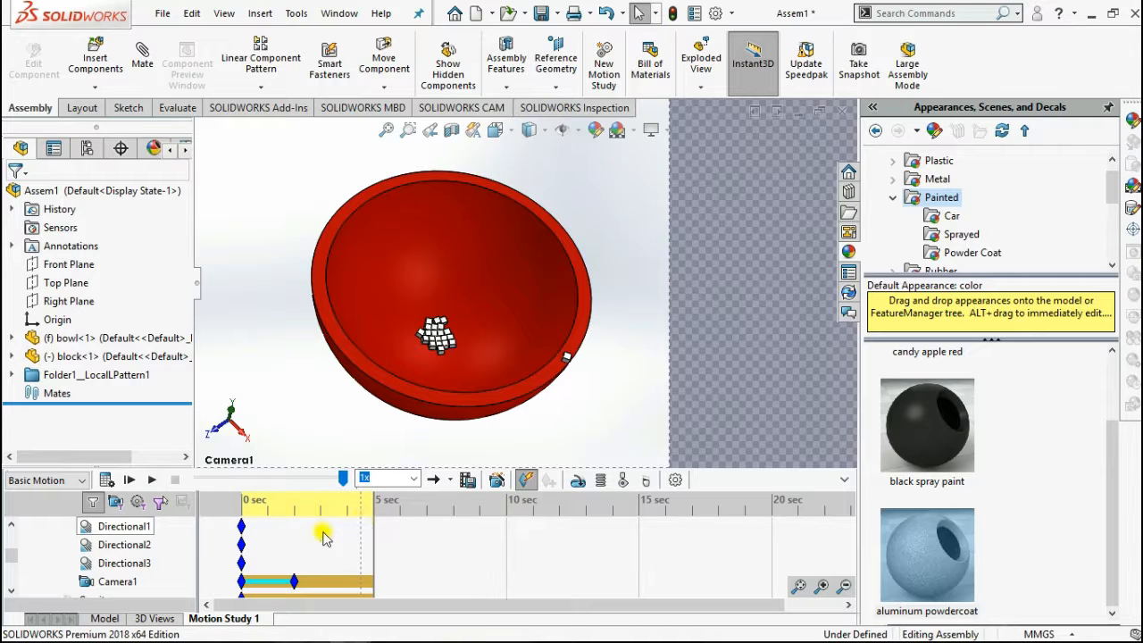
- Switch to File Explorer and play Assem1.avi from the SOLIDWORKS Downloads folder full screen in VLC media player
{"action": "mouse_move", "coordinate": [144, 626]}
{"action": "left_click", "coordinate": [197, 527]}
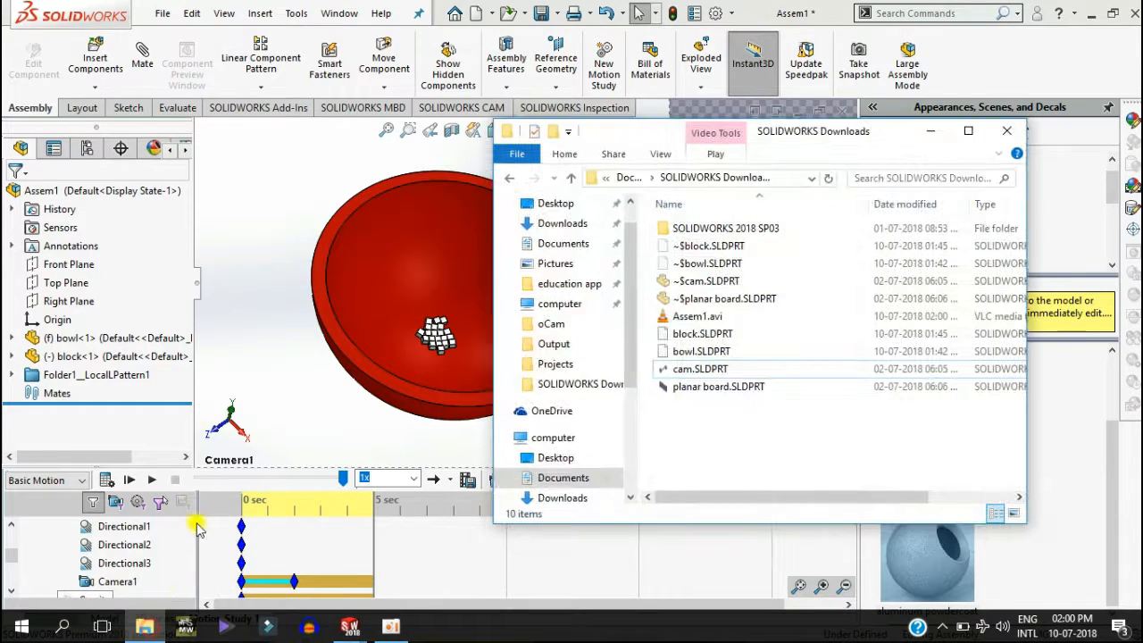
{"action": "double_click", "coordinate": [692, 319]}
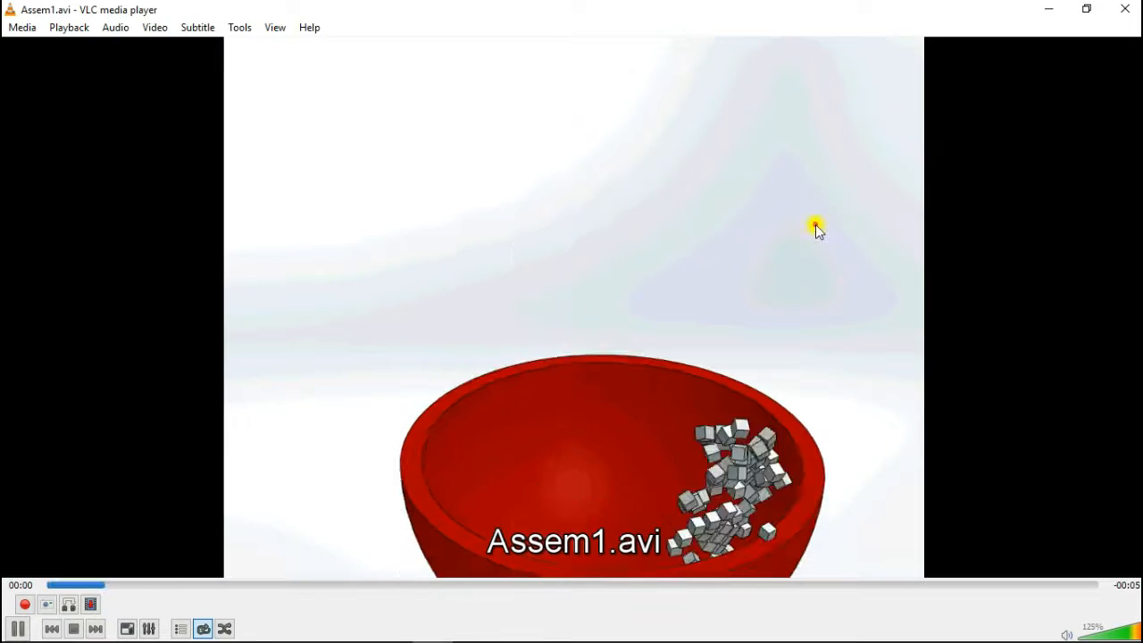
{"action": "double_click", "coordinate": [815, 224]}
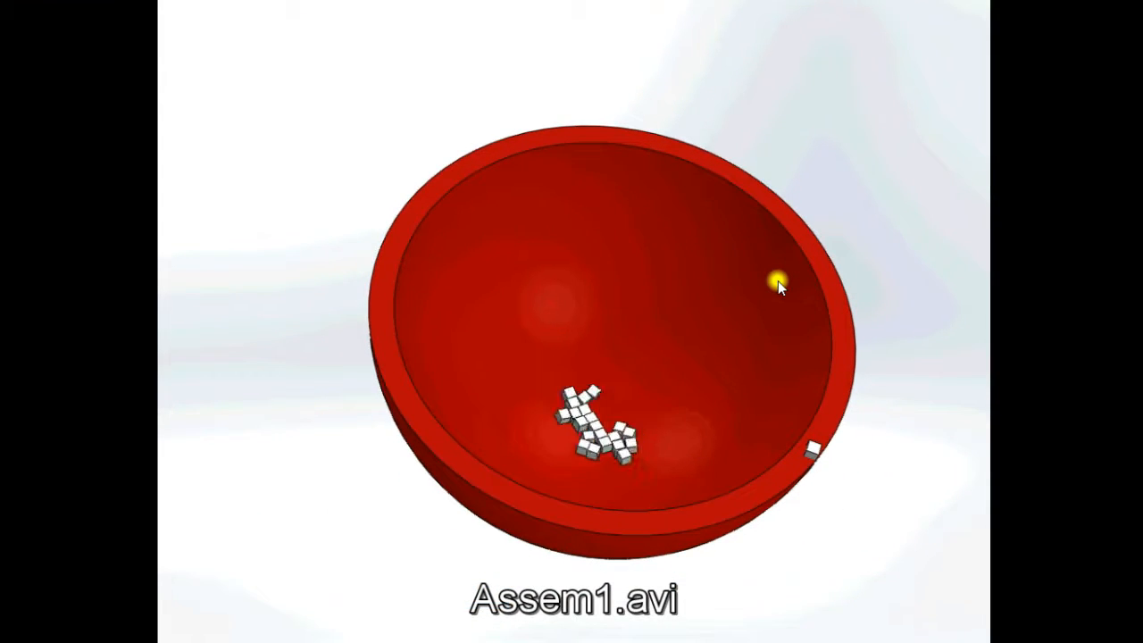
- Replay the video from near its start, then close VLC media player and return to the motion study in SOLIDWORKS
{"action": "mouse_move", "coordinate": [543, 544]}
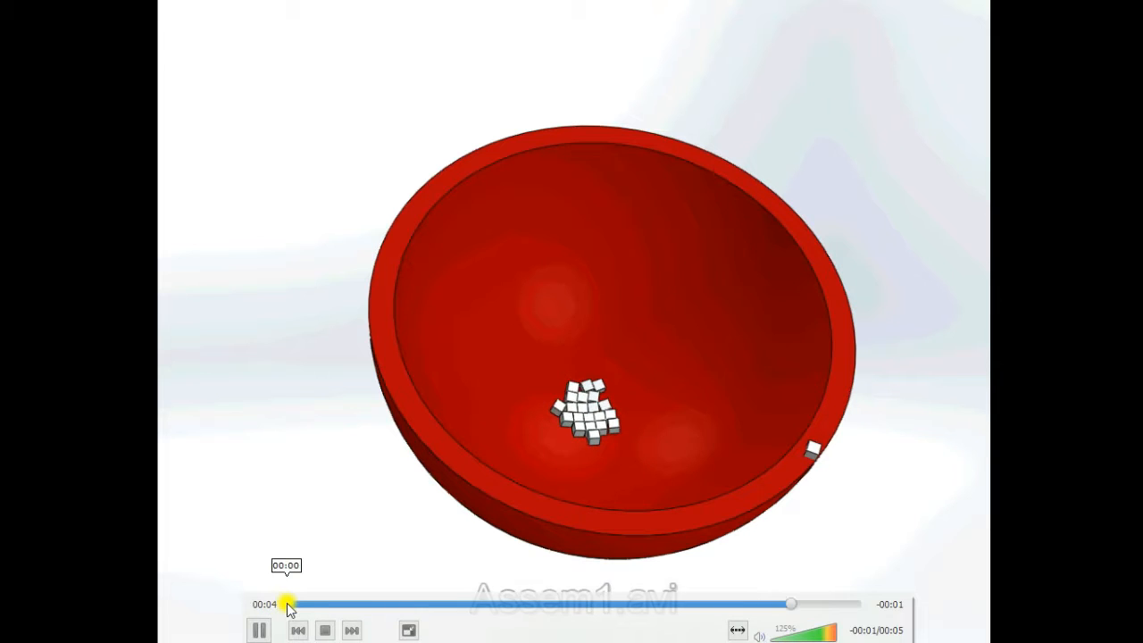
{"action": "left_click", "coordinate": [316, 603]}
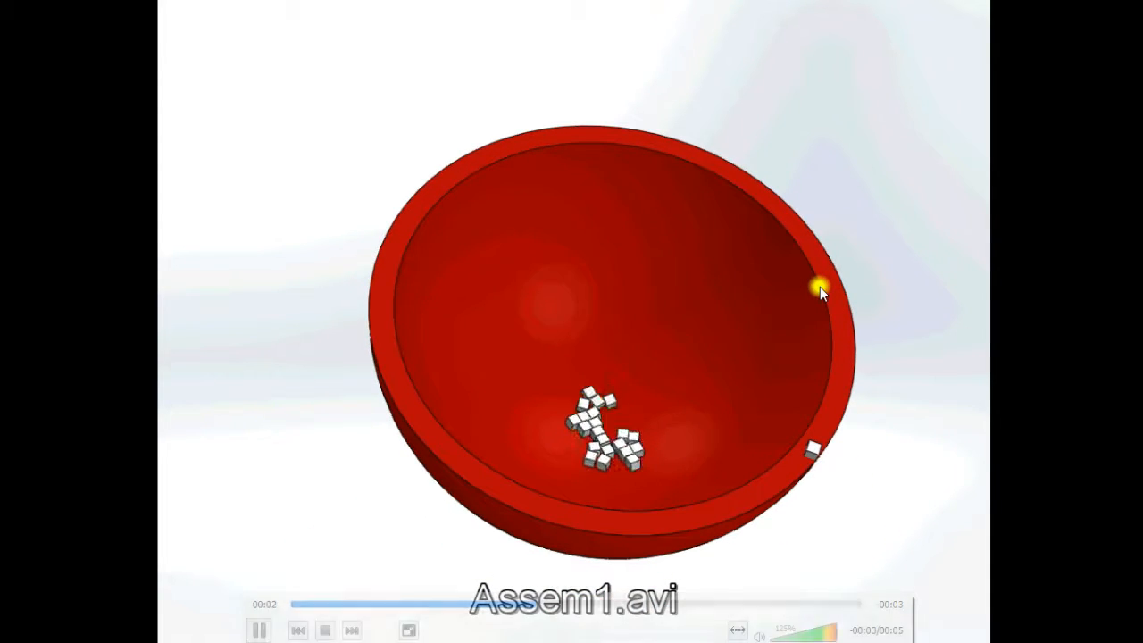
{"action": "double_click", "coordinate": [820, 286]}
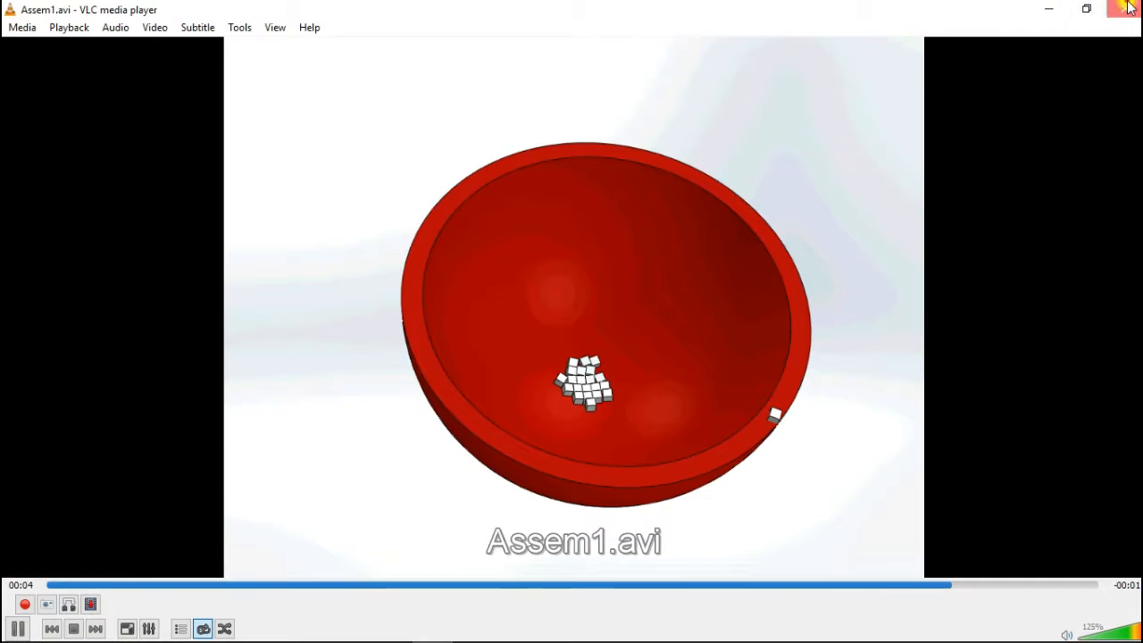
{"action": "left_click", "coordinate": [1121, 7]}
{"action": "left_click", "coordinate": [396, 306]}
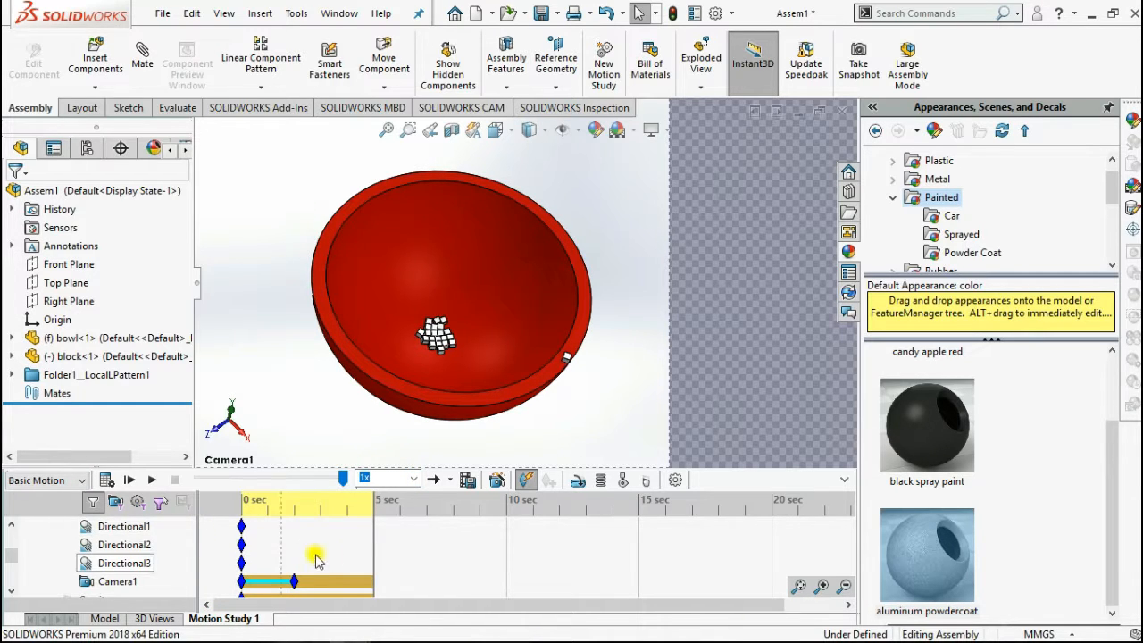
{"action": "scroll", "coordinate": [429, 572], "scroll_direction": "up", "scroll_amount": 3}
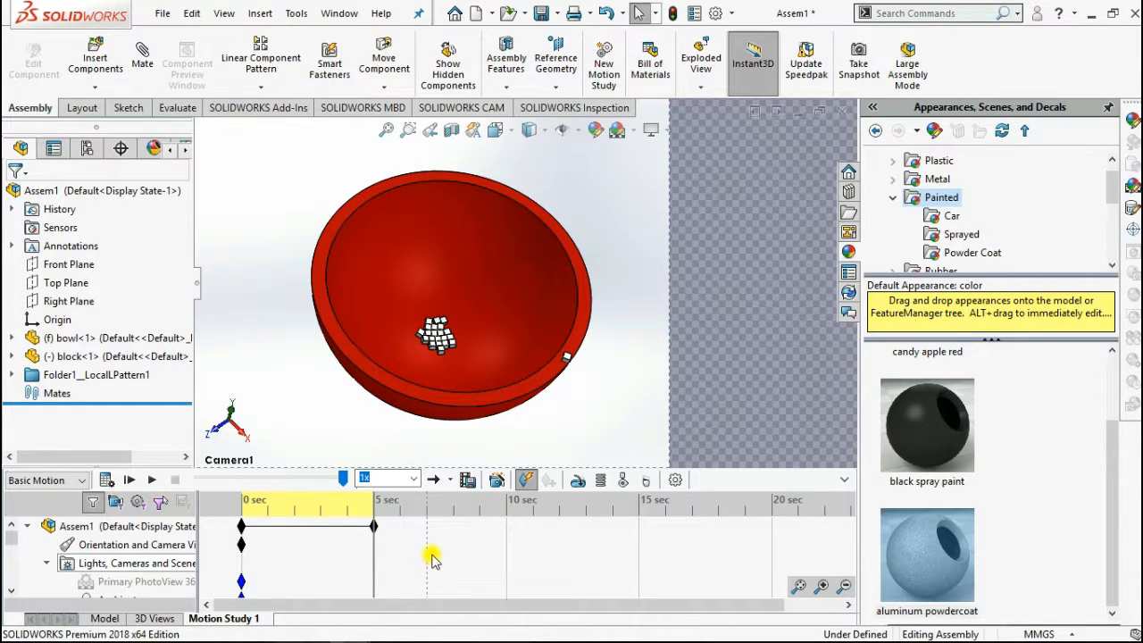